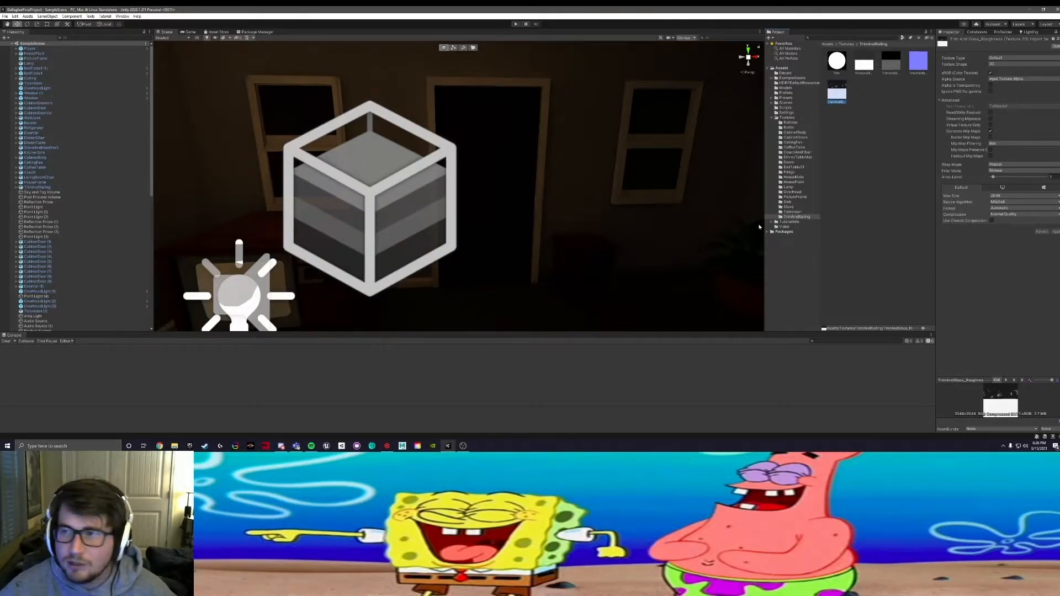
Step: Delete the four TrimAndGlass textures from the TrimAndRailing texture folder, keeping the material
left_click(864, 64, "shift")
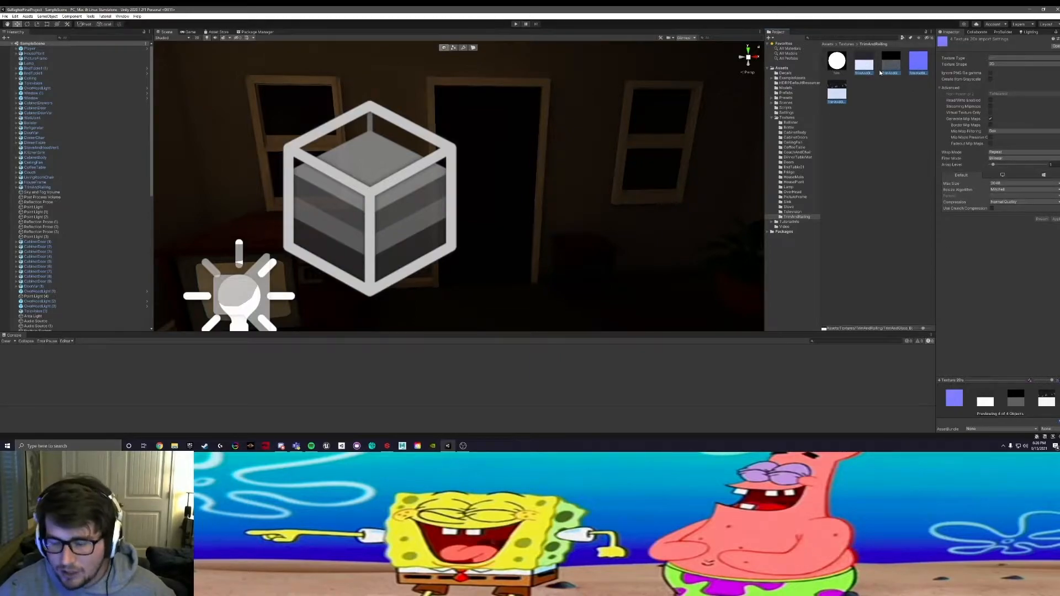
key("Delete")
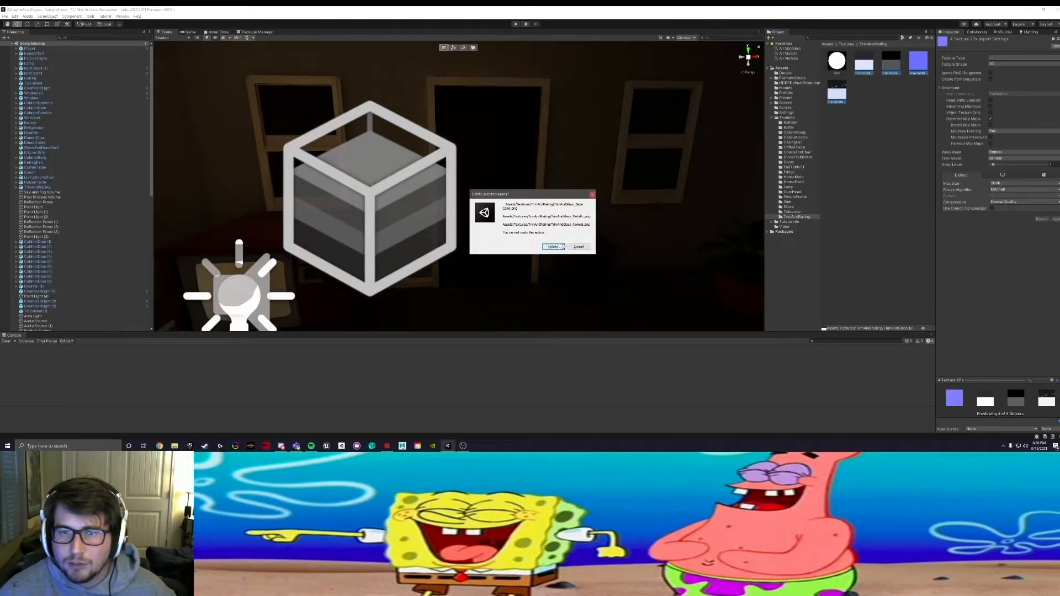
left_click(553, 246)
right_click(852, 131)
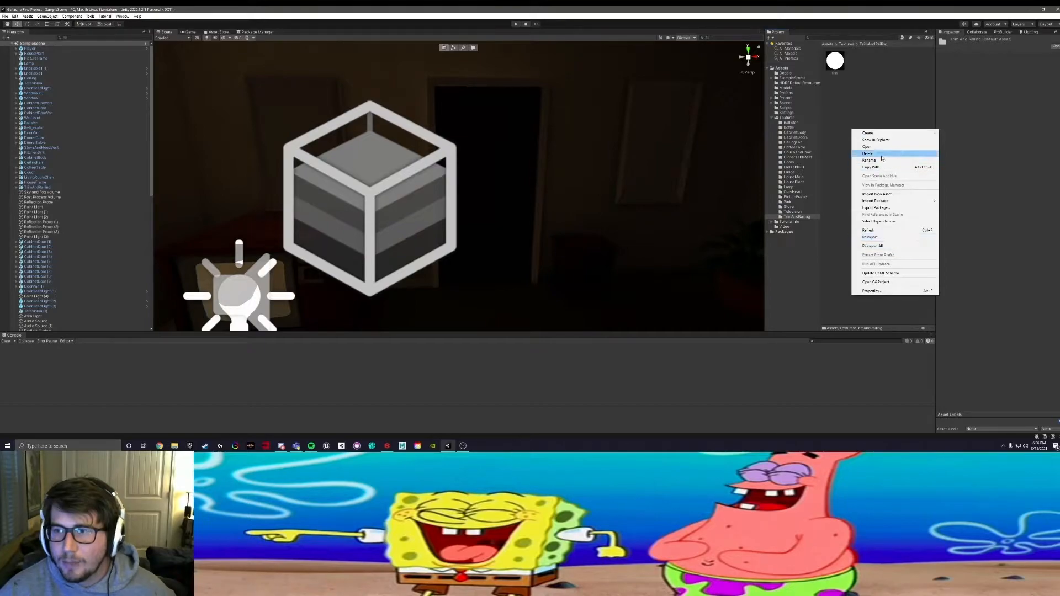
left_click(840, 136)
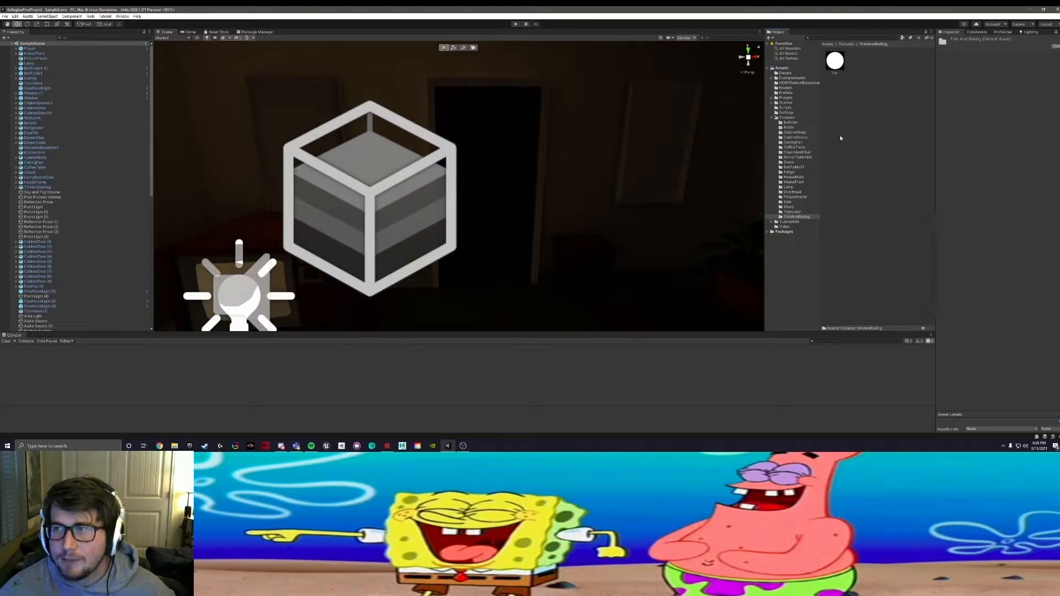
Step: Minimise the Unity editor and paste the copied TrimAndGlass texture files onto the desktop
left_click(1029, 10)
right_click(927, 137)
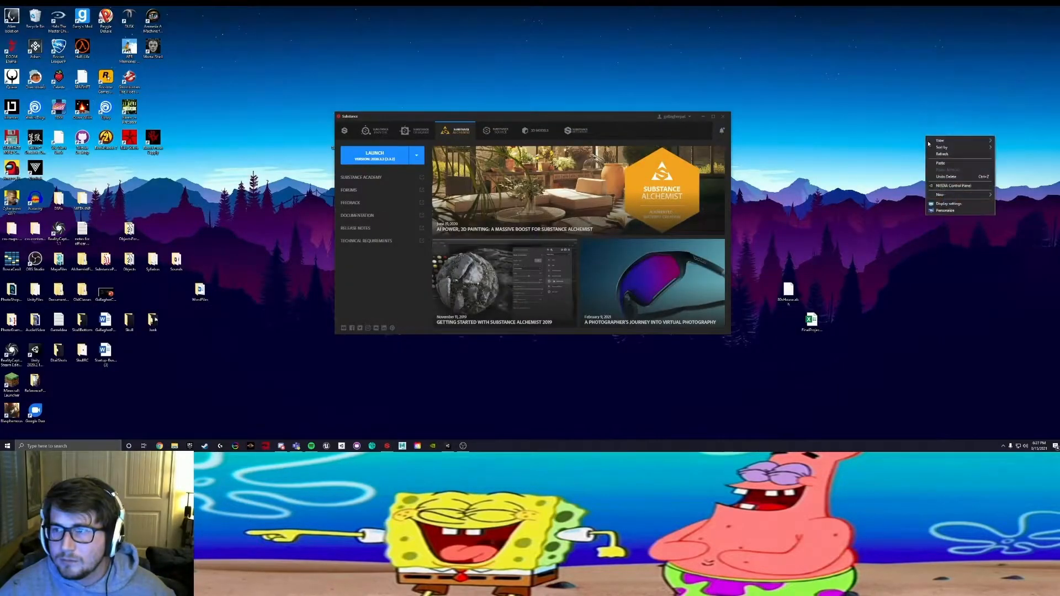
left_click(944, 165)
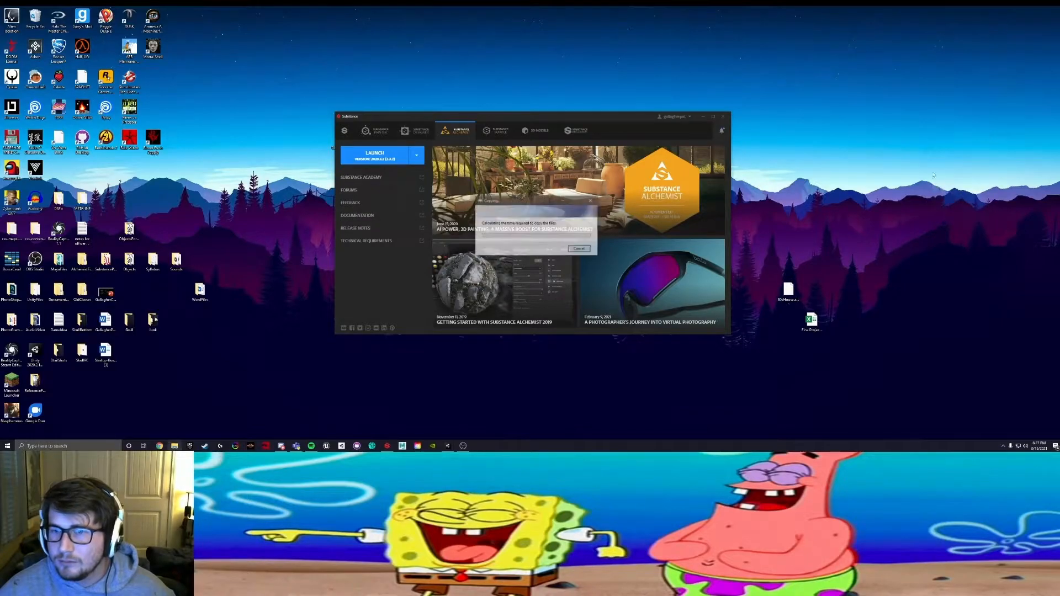
left_click(580, 249)
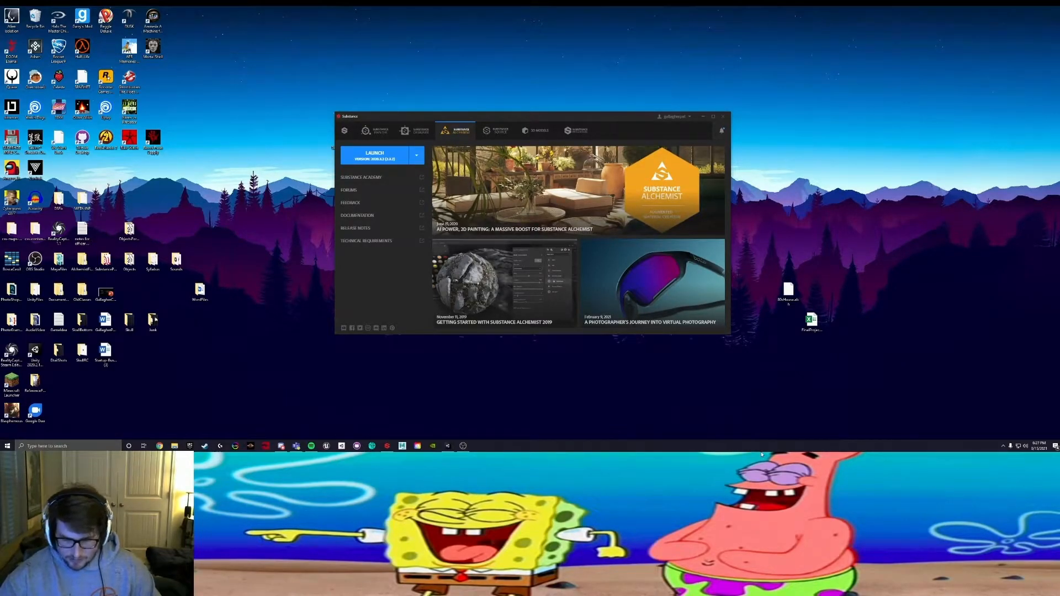
right_click(769, 307)
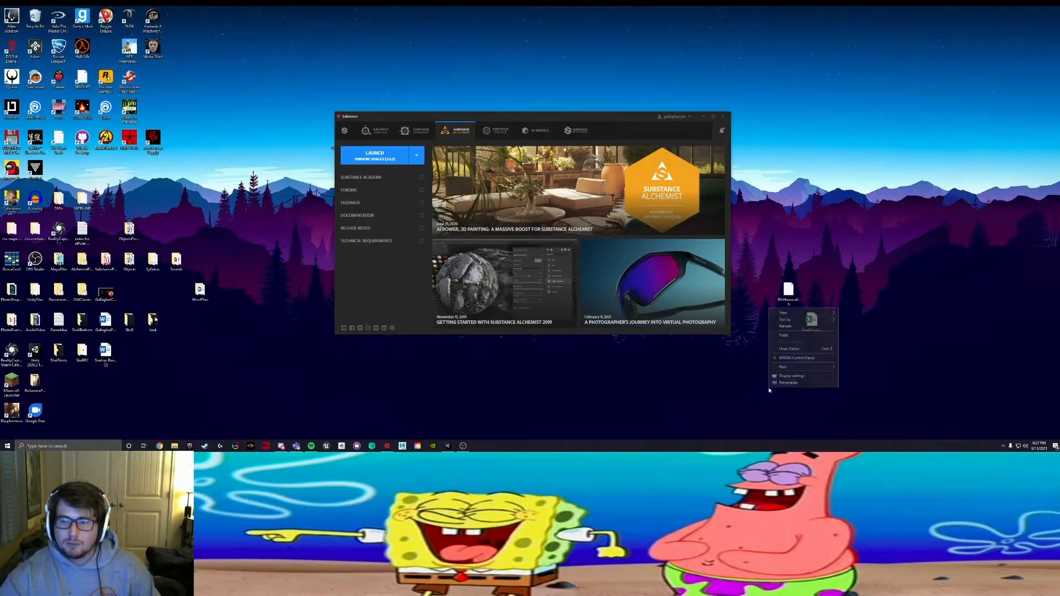
left_click(790, 336)
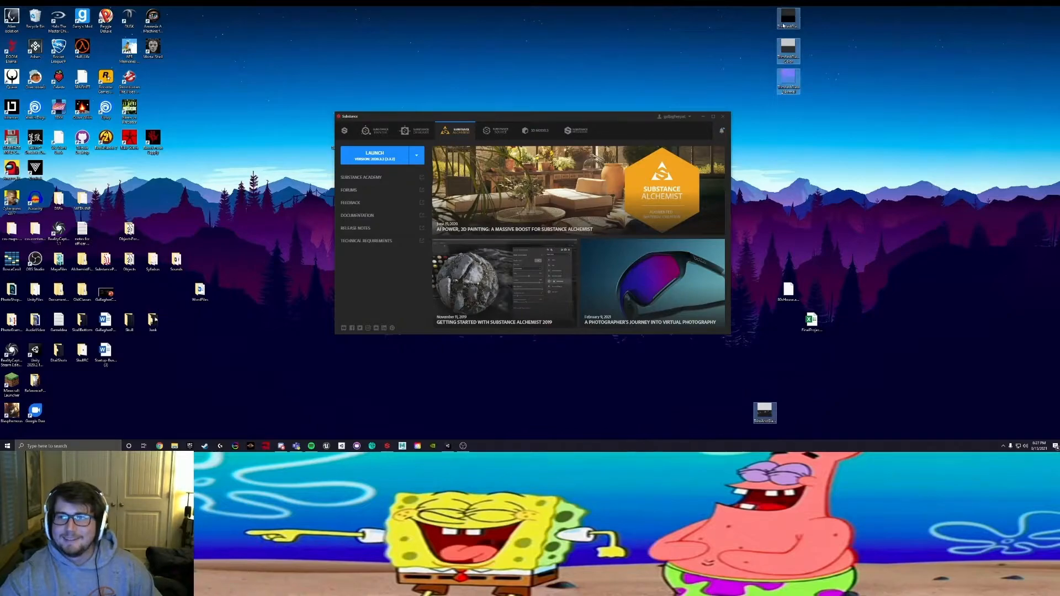
Step: Remove the surplus texture copies from the desktop, keeping one file for each map
left_click(800, 37)
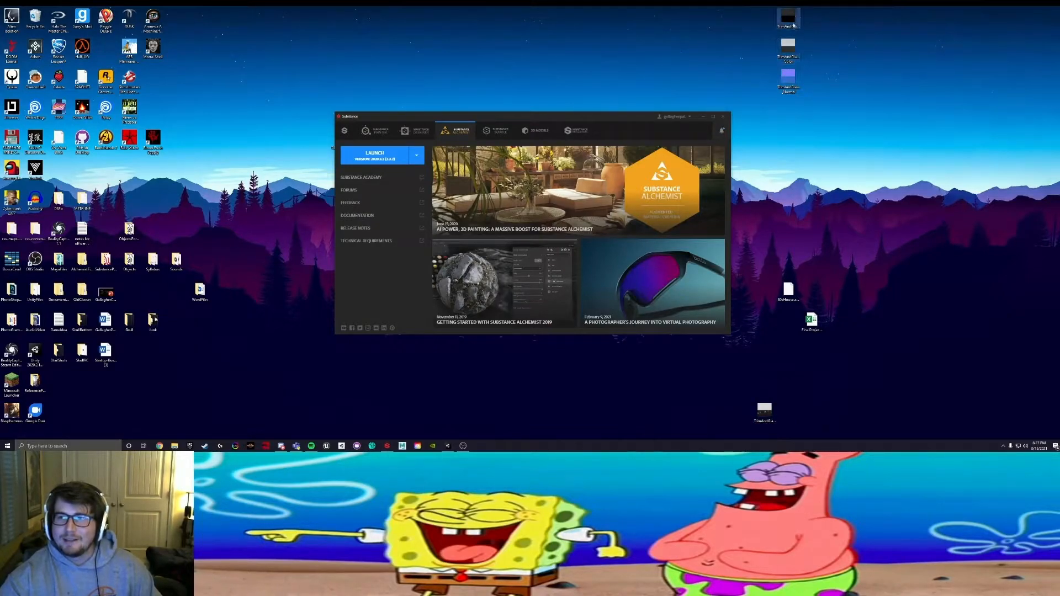
left_click(765, 411)
left_click(788, 78, "ctrl")
left_click(788, 49, "ctrl")
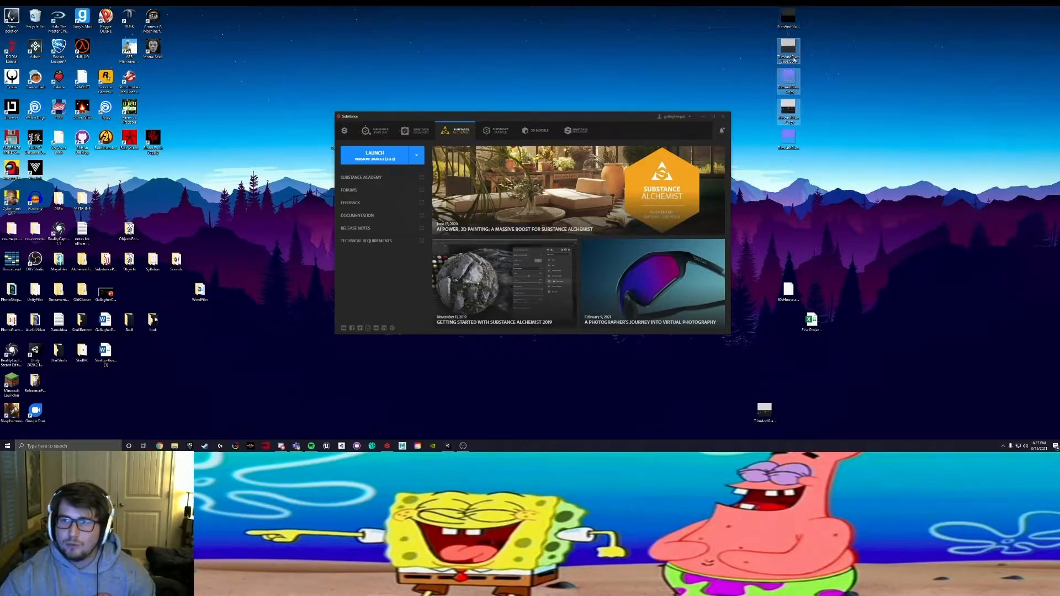
key("ctrl+z")
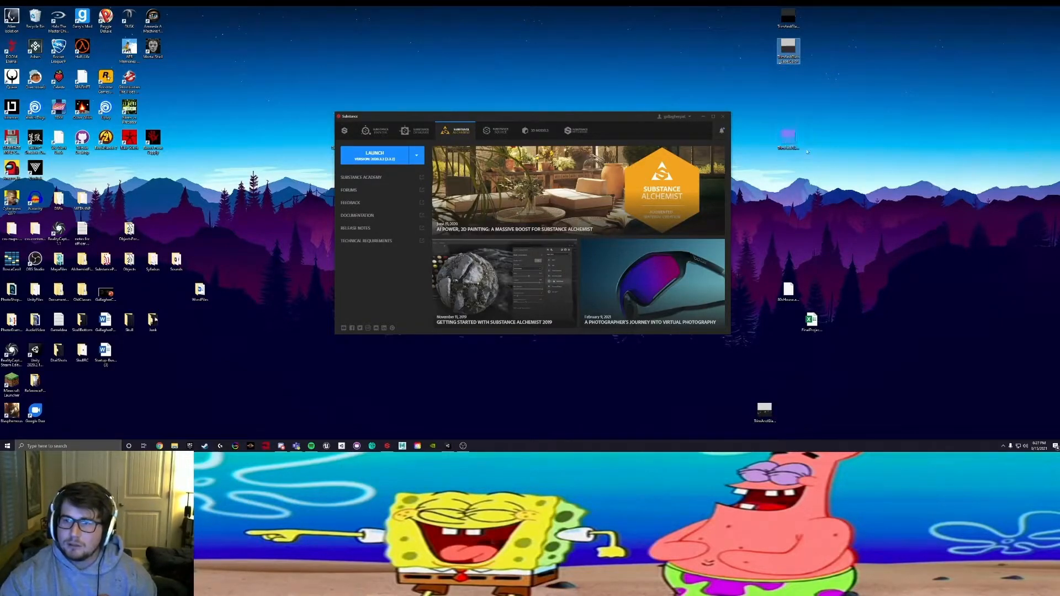
Step: Preview the normal map image and arrange the four texture files in a two-by-two block on the desktop
left_click(789, 22, "ctrl")
double_click(788, 144)
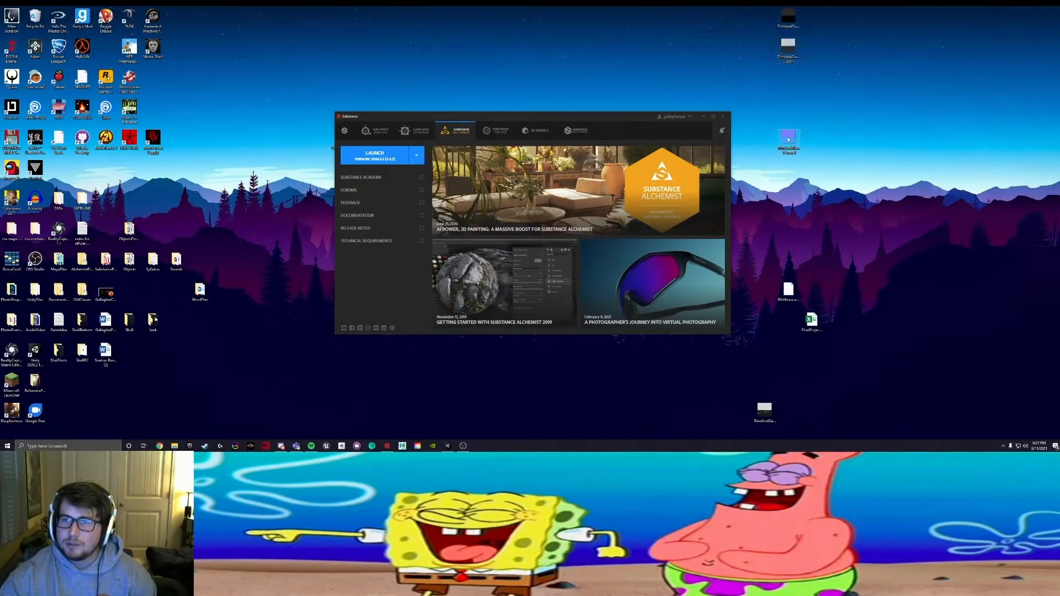
left_click(754, 211)
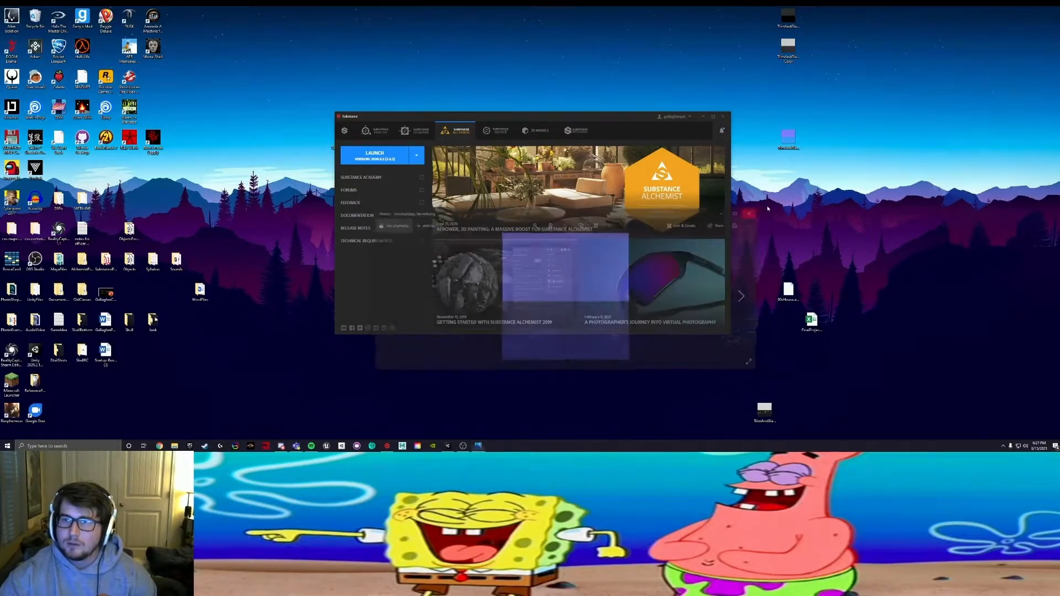
left_click_drag(837, 89, 827, 26)
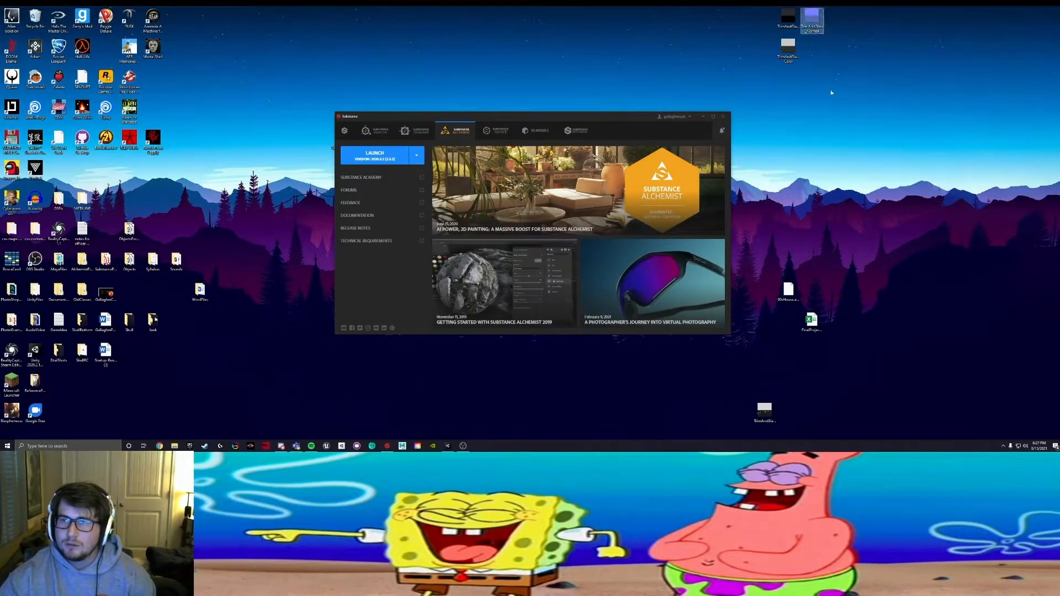
left_click_drag(761, 404, 811, 50)
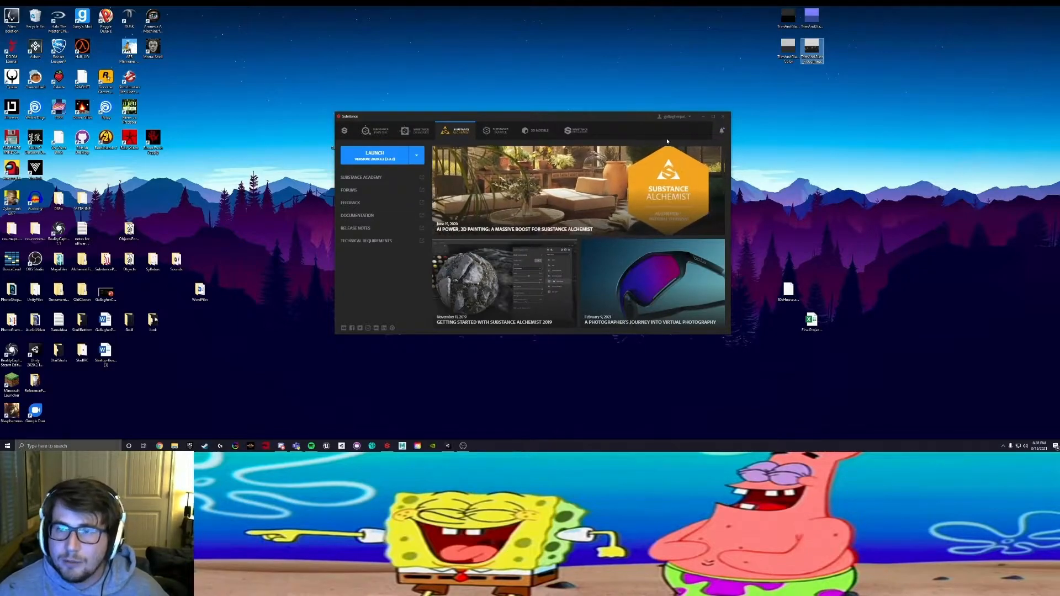
Step: Switch to Unity, dock it on half the screen and import the four desktop textures into the TrimAndRailing folder
left_click(704, 119)
left_click_drag(823, 117, 752, 11)
left_click(454, 443)
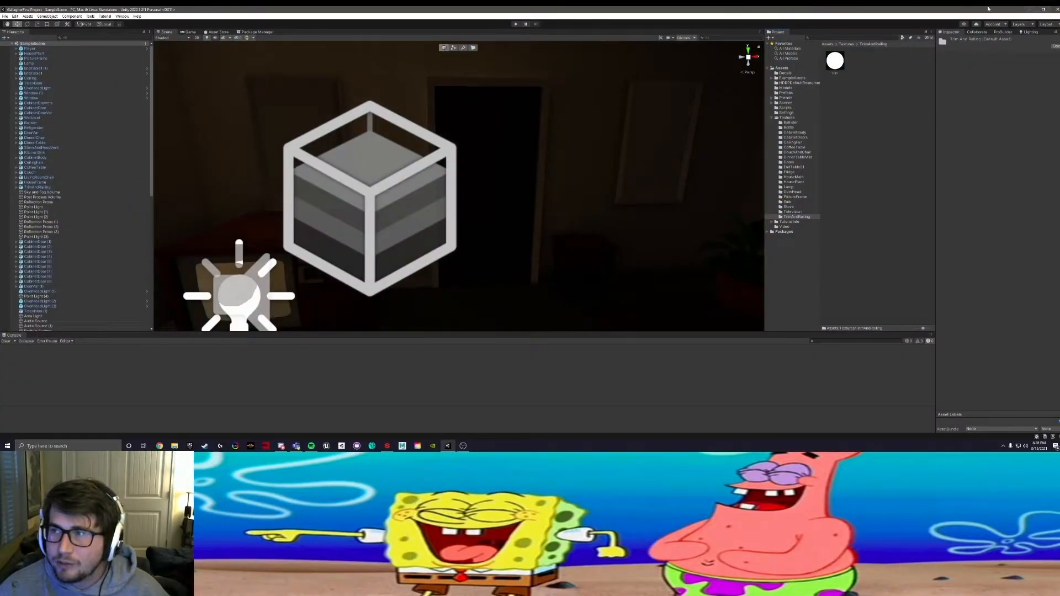
left_click_drag(986, 9, 1, 154)
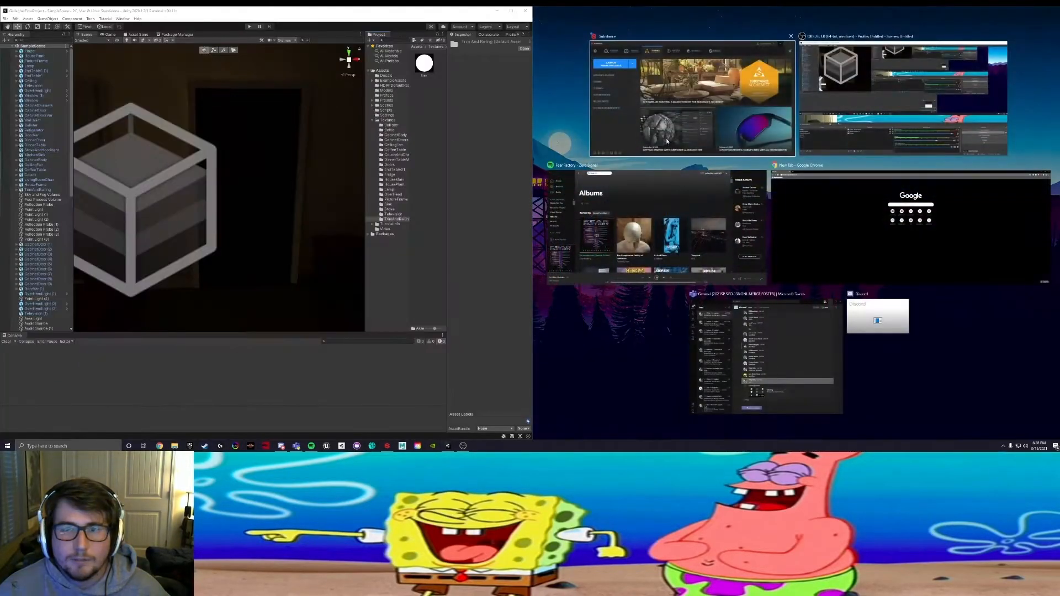
left_click(777, 15)
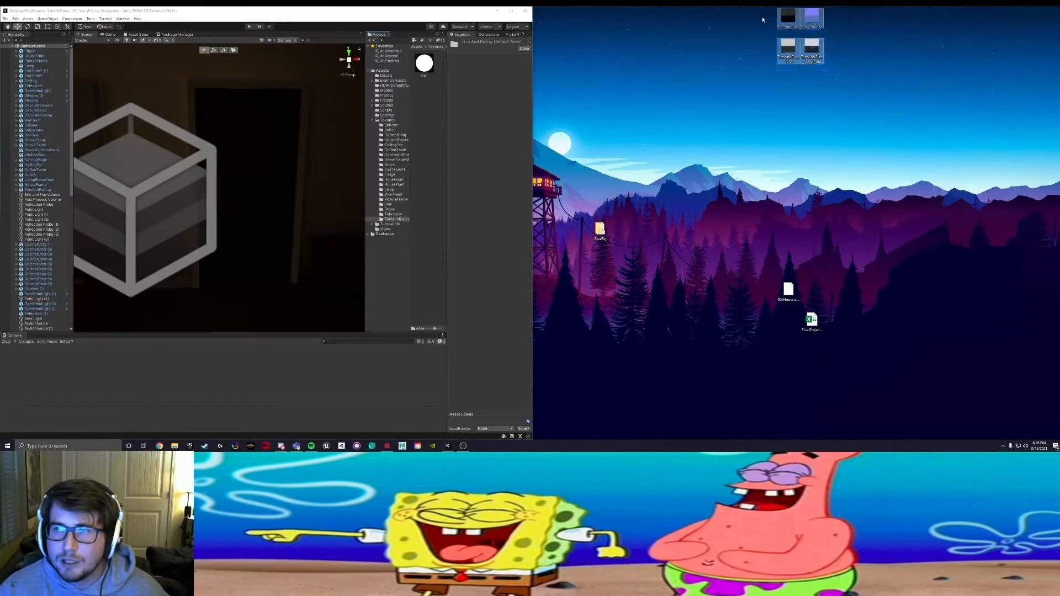
left_click_drag(797, 16, 423, 134)
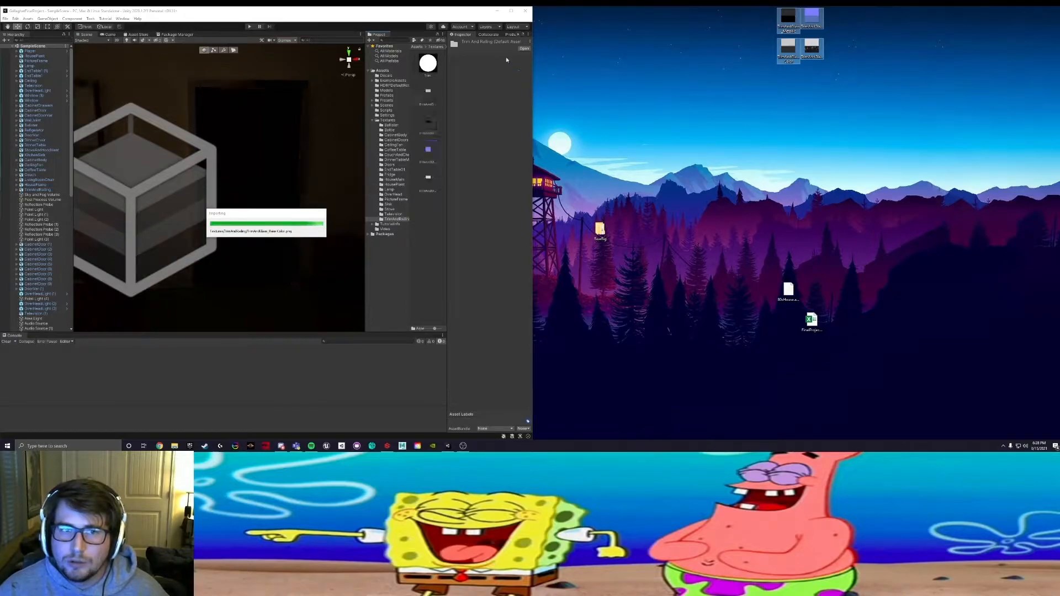
Step: Widen the Unity window and examine the door and window trim in the scene view
right_click_drag(274, 127, 223, 144)
middle_click_drag(224, 144, 188, 209)
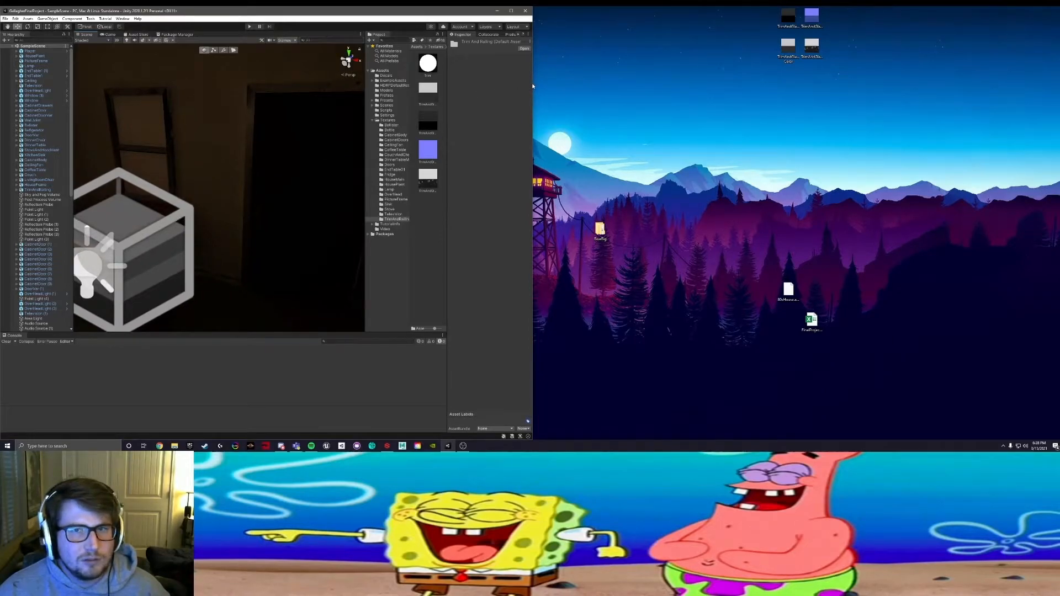
left_click_drag(534, 83, 841, 83)
mouse_move(411, 139)
right_mouse_down()
mouse_move(402, 135)
mouse_move(424, 129)
right_mouse_up()
middle_click_drag(424, 129, 309, 277)
left_click_drag(424, 201, 322, 234, "alt")
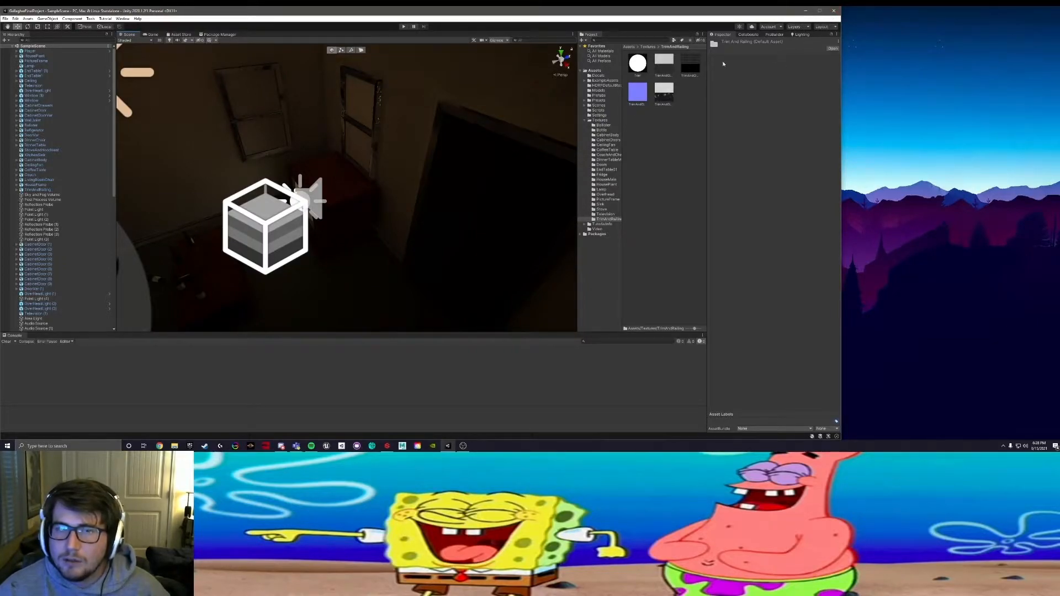
Step: Open TrimAndGlass_Roughness.png from the desktop in Photos and rotate the image 180 degrees
left_click(805, 11)
double_click(812, 47)
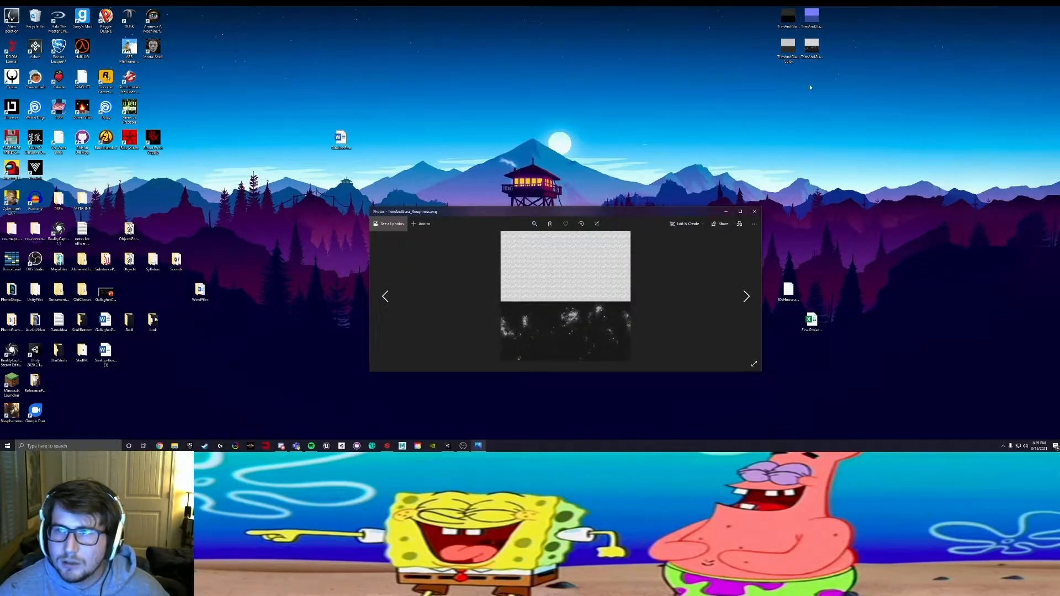
left_click(736, 213)
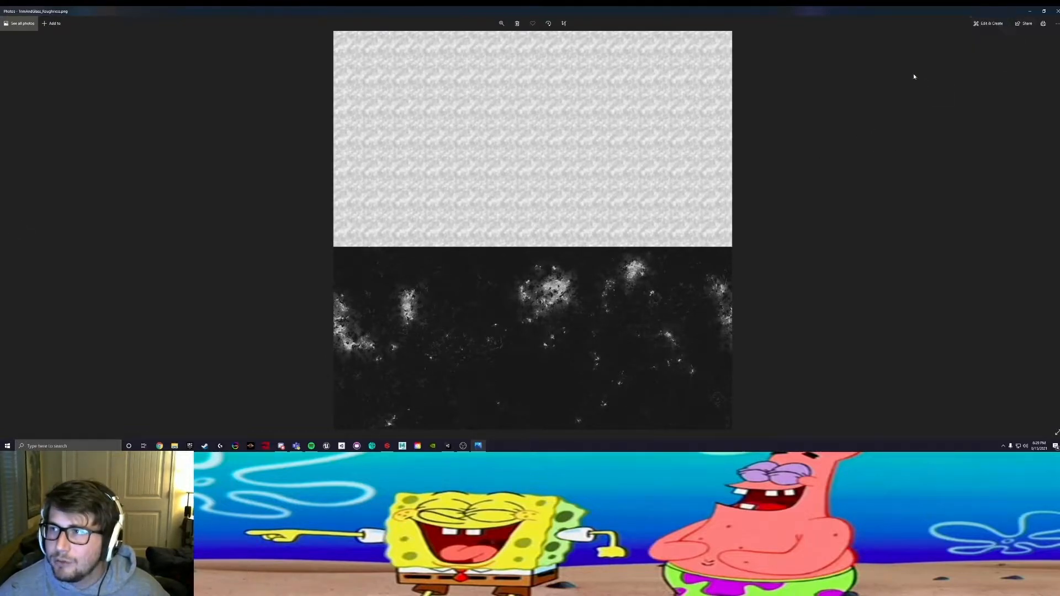
left_click(991, 23)
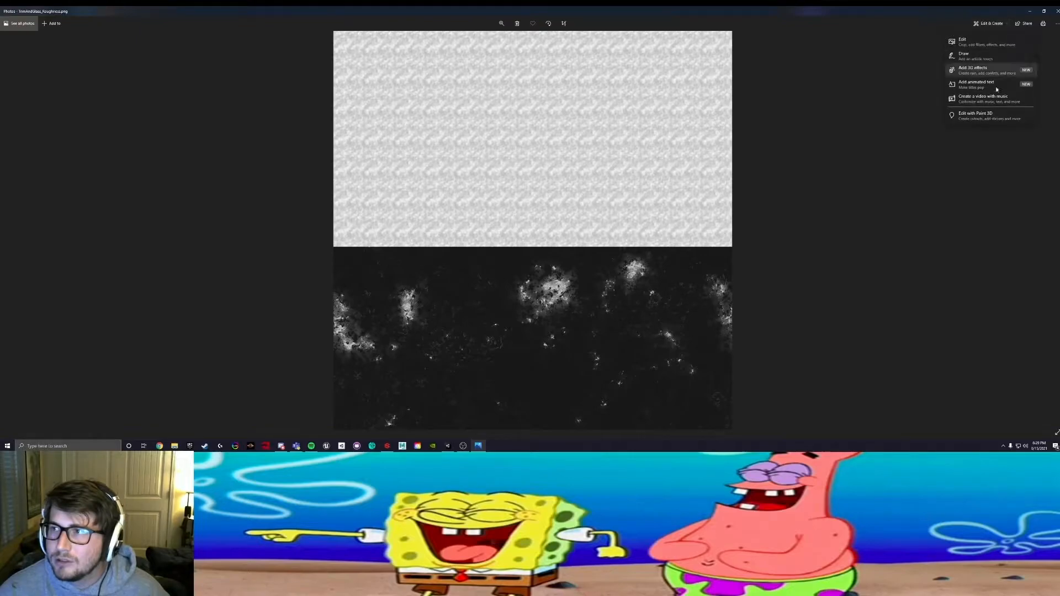
left_click(971, 42)
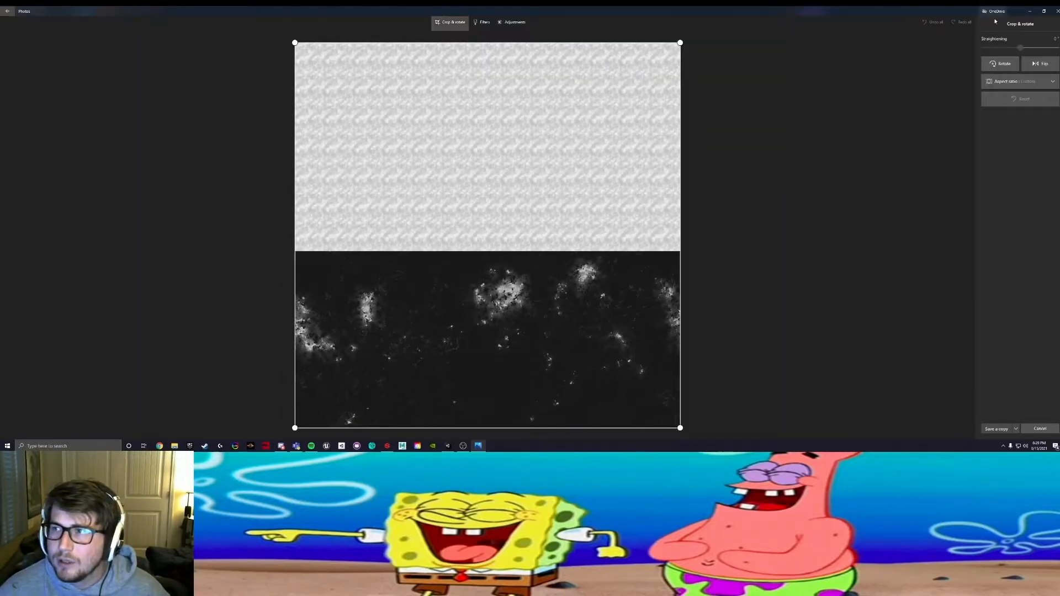
left_click(1005, 65)
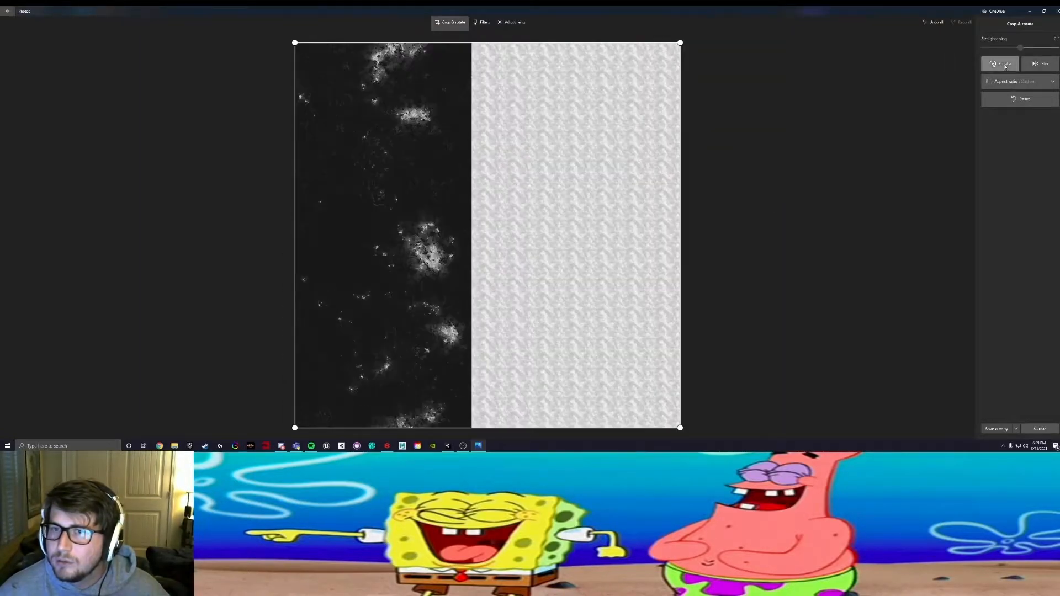
left_click(1005, 64)
Step: Save the rotated roughness texture over the existing TrimAndGlass_Roughness.png on the desktop and minimise the viewer
left_click(998, 429)
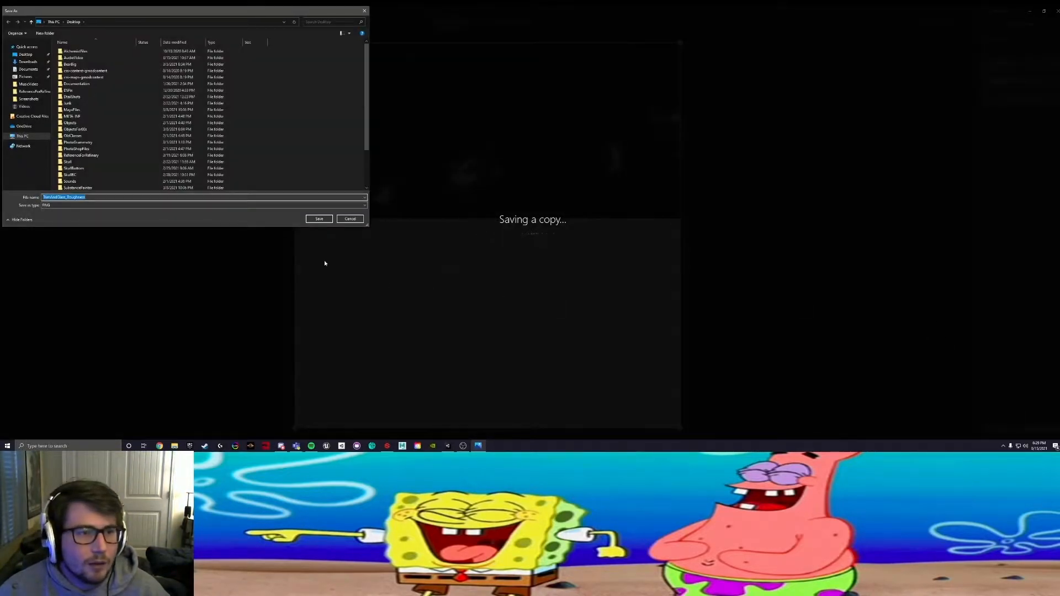
left_click(319, 218)
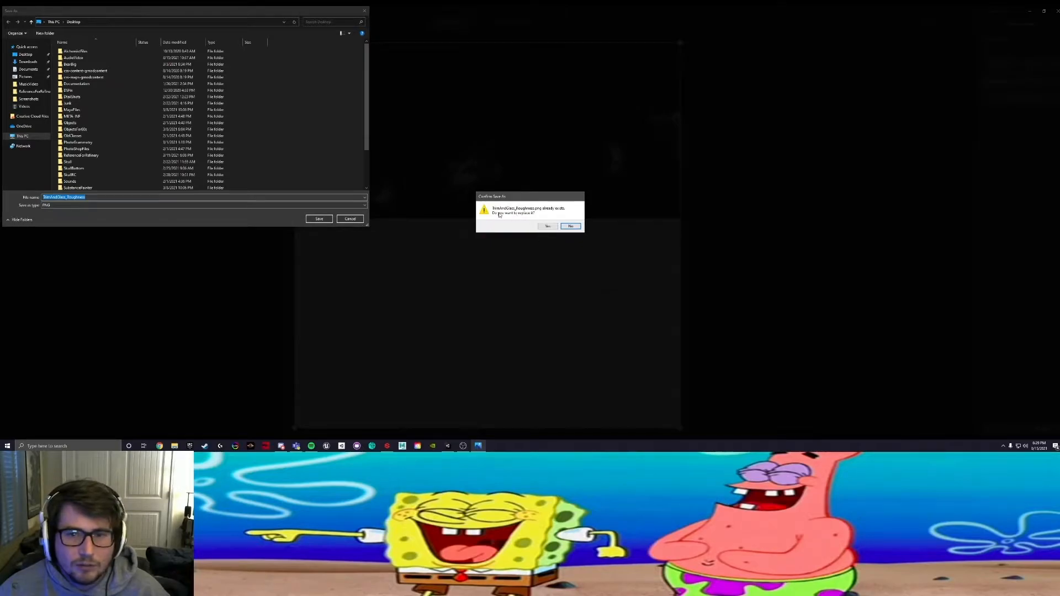
left_click(547, 227)
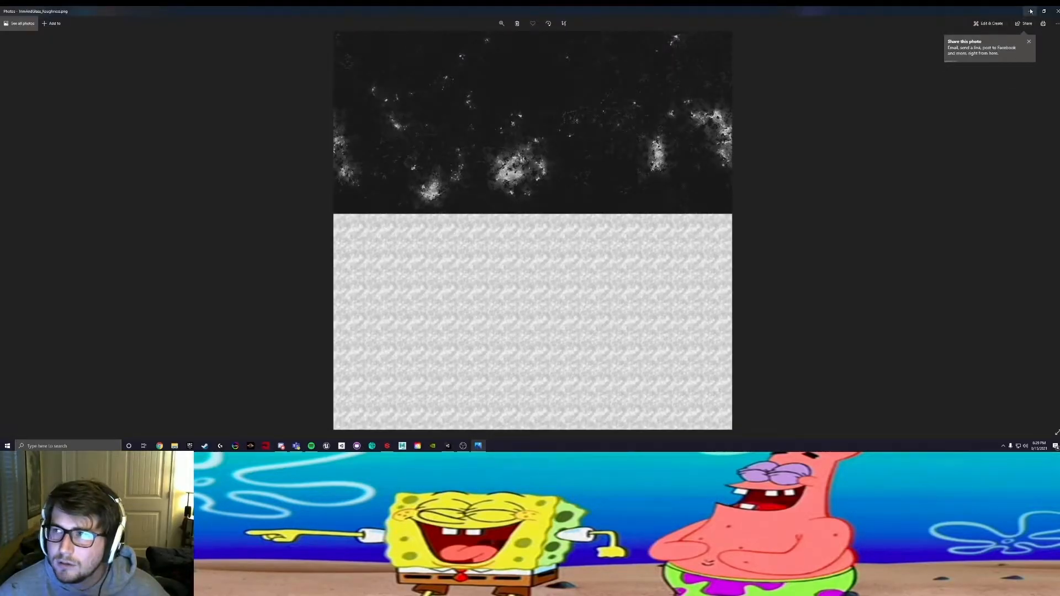
left_click(1030, 10)
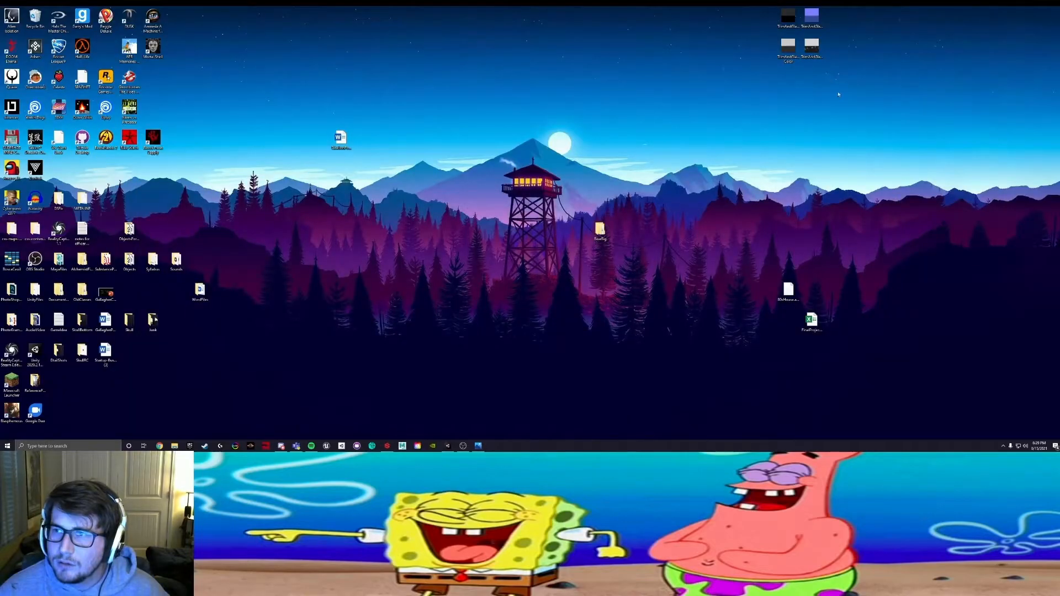
Step: Open TrimAndGlass_Metallic.png from the desktop, rotate it 180 degrees and save it over the existing file
double_click(787, 46)
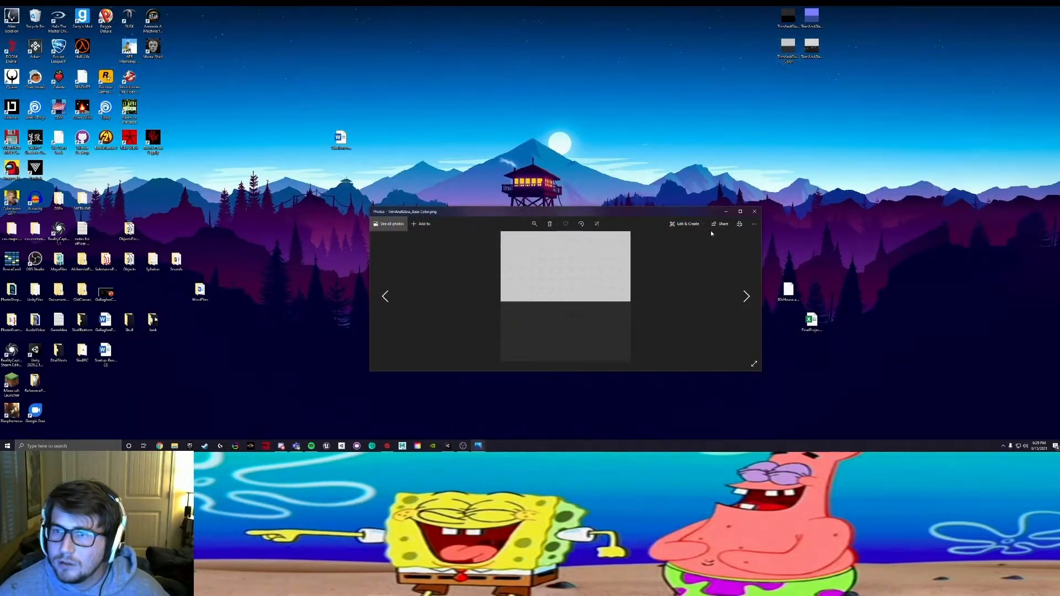
double_click(811, 18)
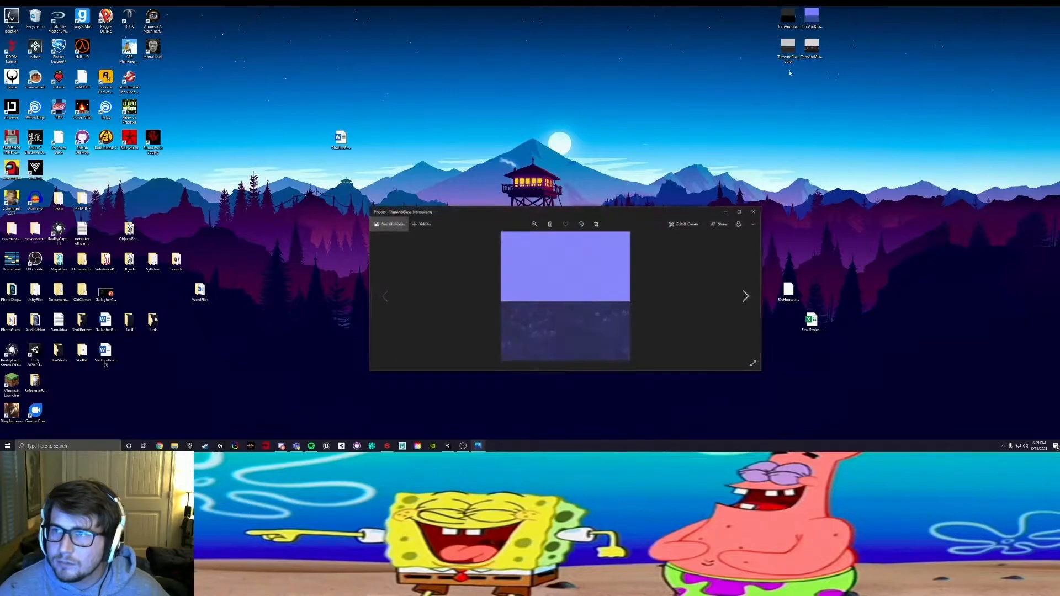
double_click(788, 18)
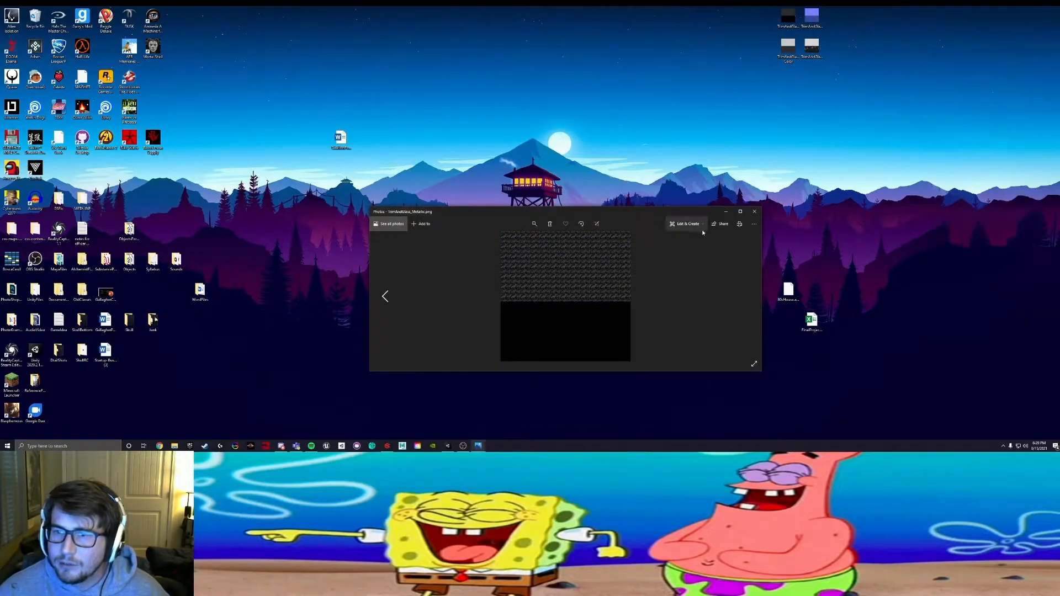
left_click(684, 224)
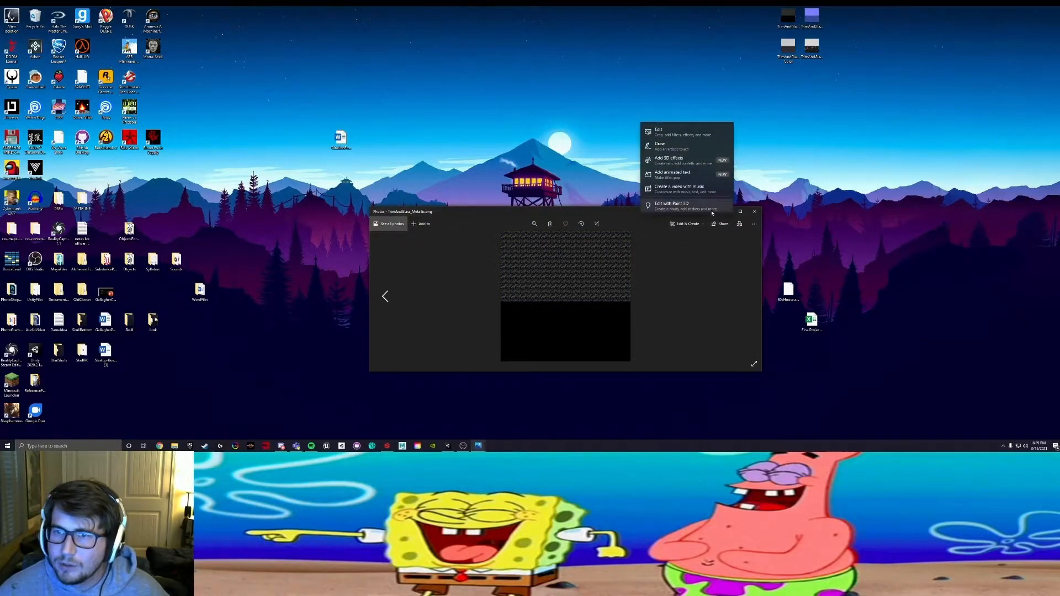
left_click(663, 132)
double_click(697, 264)
left_click(699, 362)
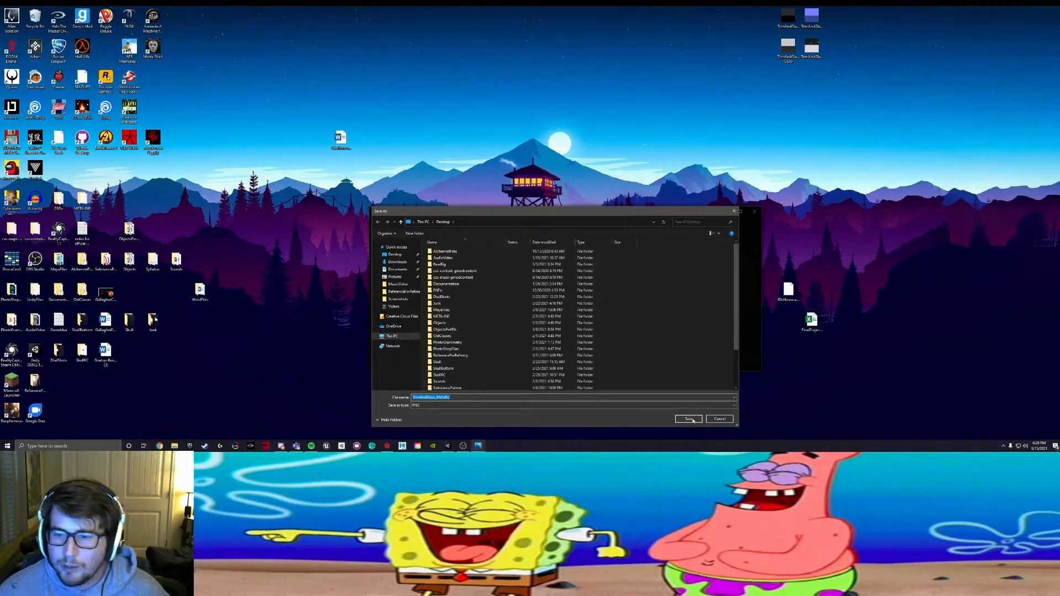
left_click(690, 420)
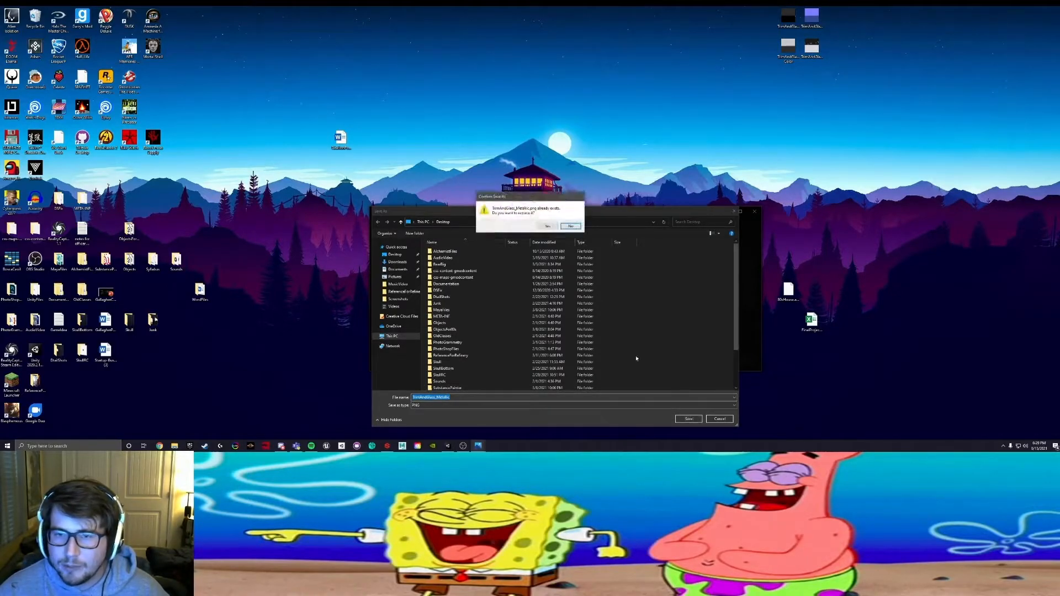
left_click(547, 227)
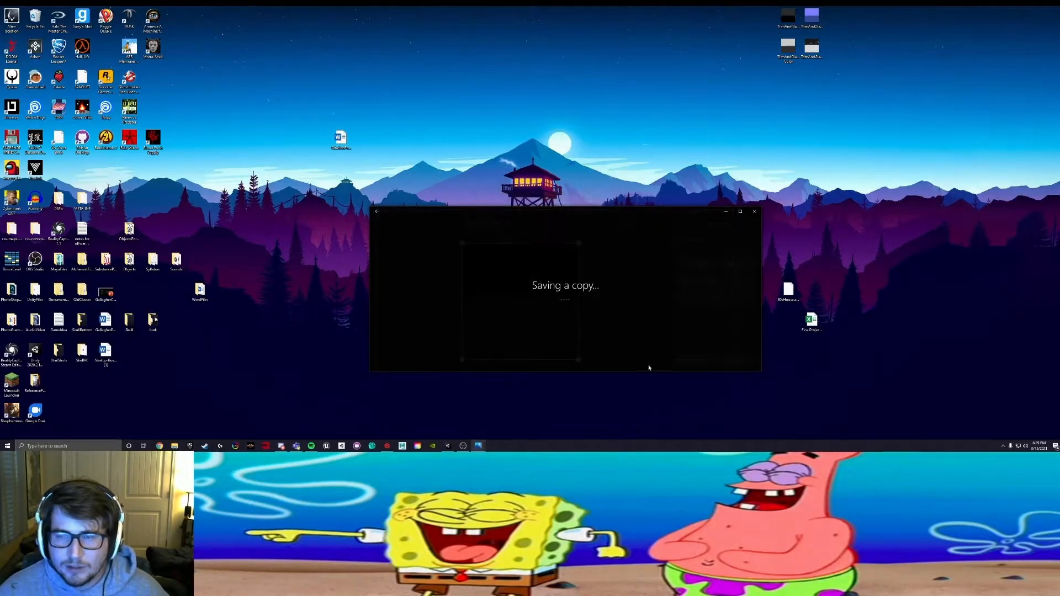
Step: Rotate TrimAndGlass_Normal.png 180 degrees, save it over the existing desktop file and close its viewer
key("Right")
left_click(684, 223)
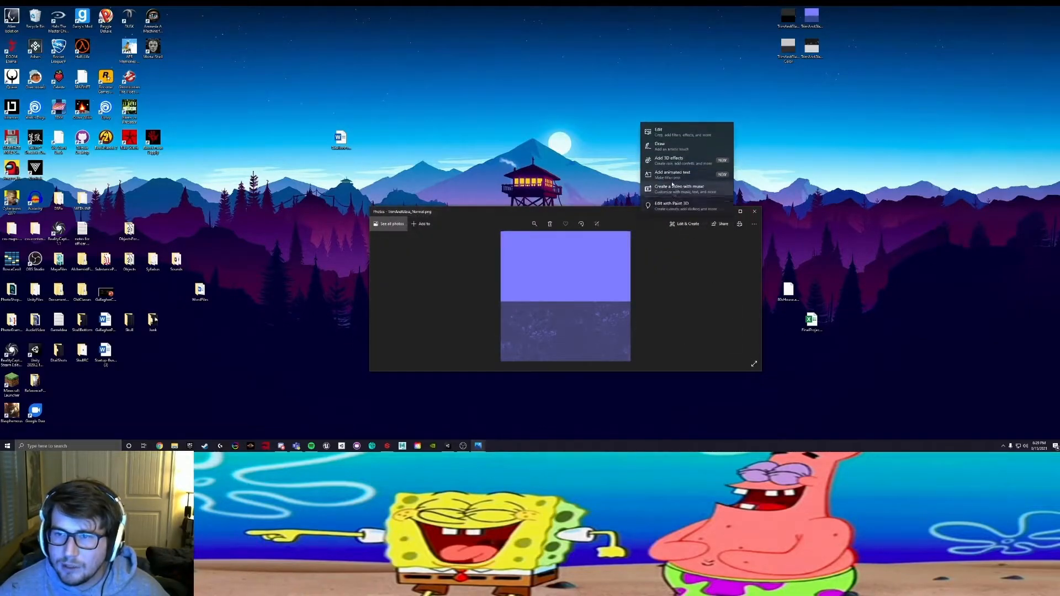
left_click(684, 133)
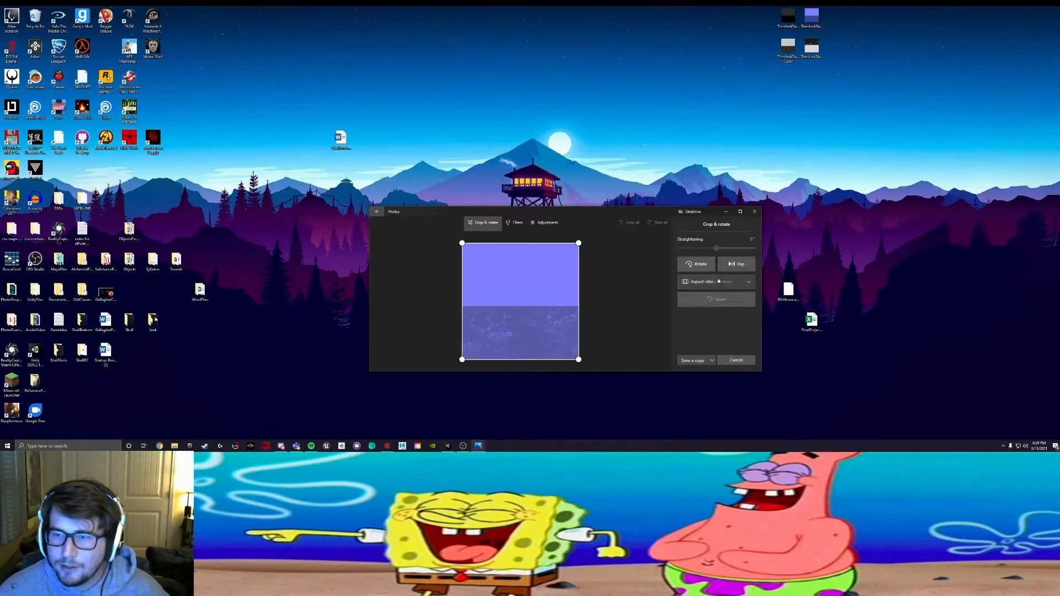
left_click(701, 267)
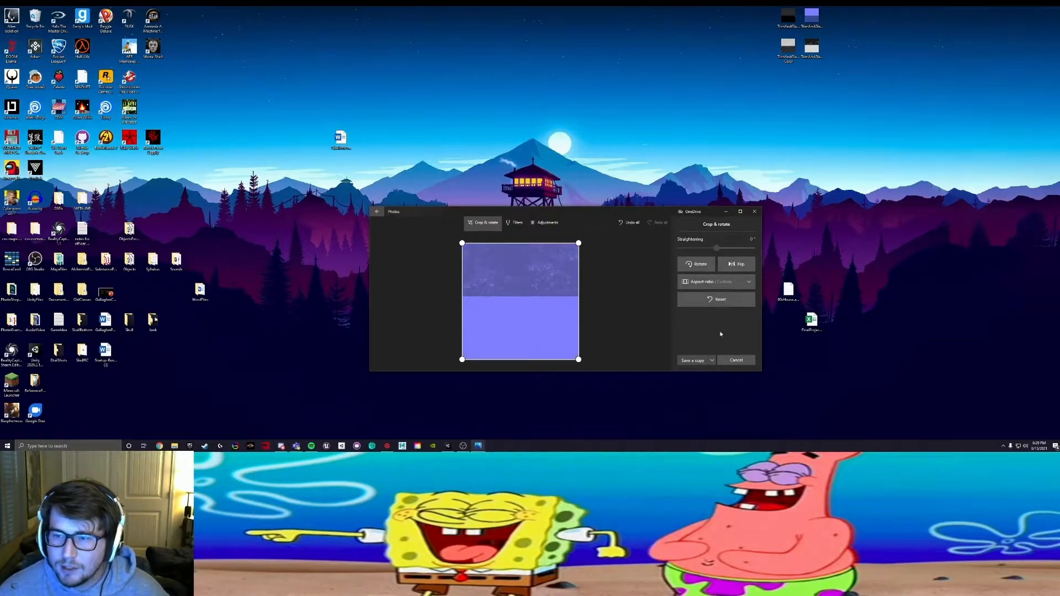
left_click(692, 360)
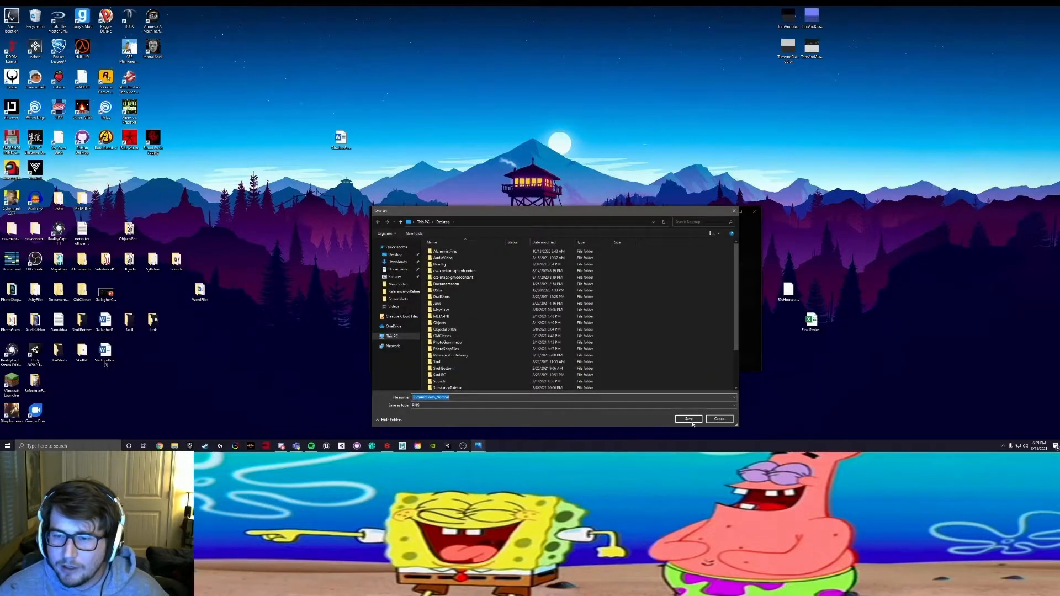
left_click(689, 419)
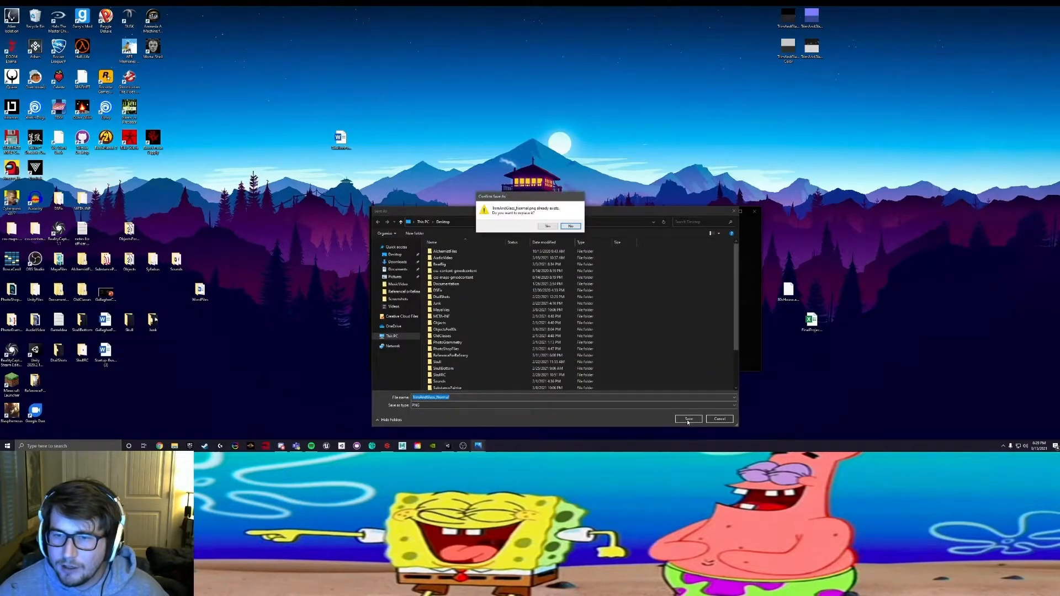
left_click(547, 226)
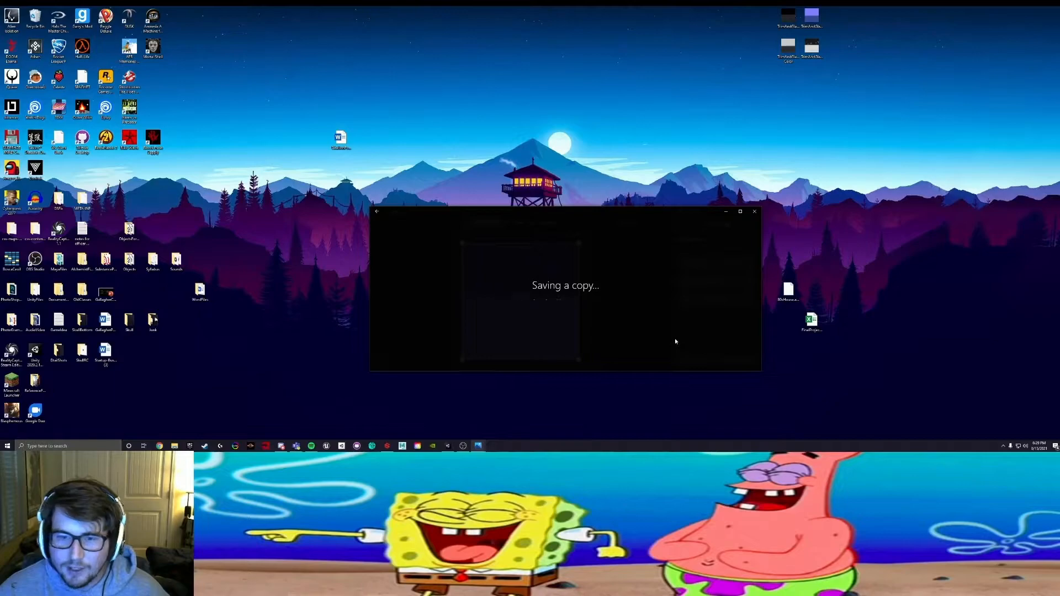
left_click(756, 213)
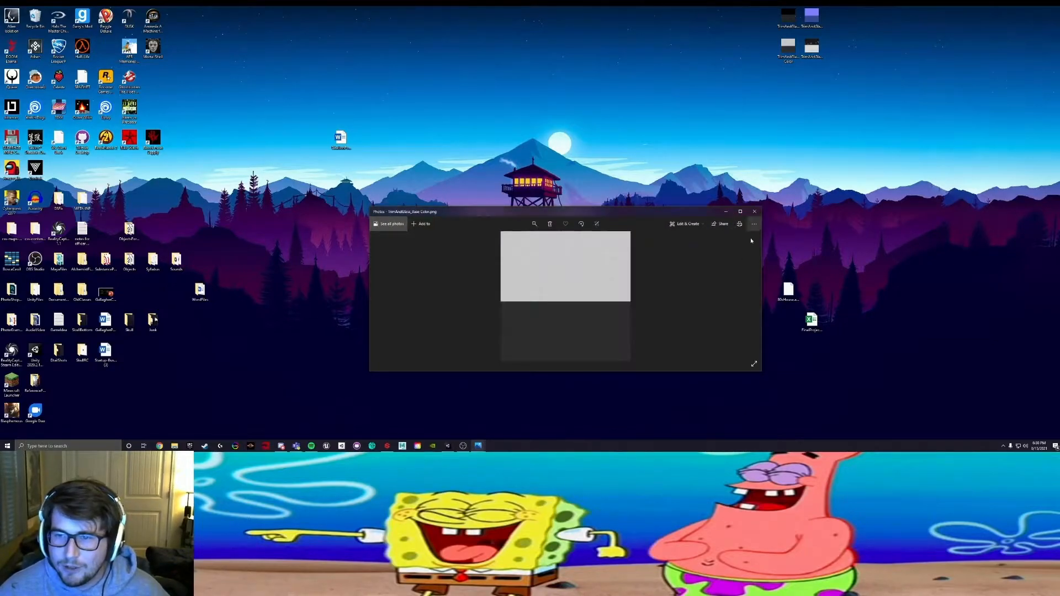
Step: Rotate TrimAndGlass_Base Color.png 180 degrees, save it over the existing desktop file and close the viewer
left_click(685, 224)
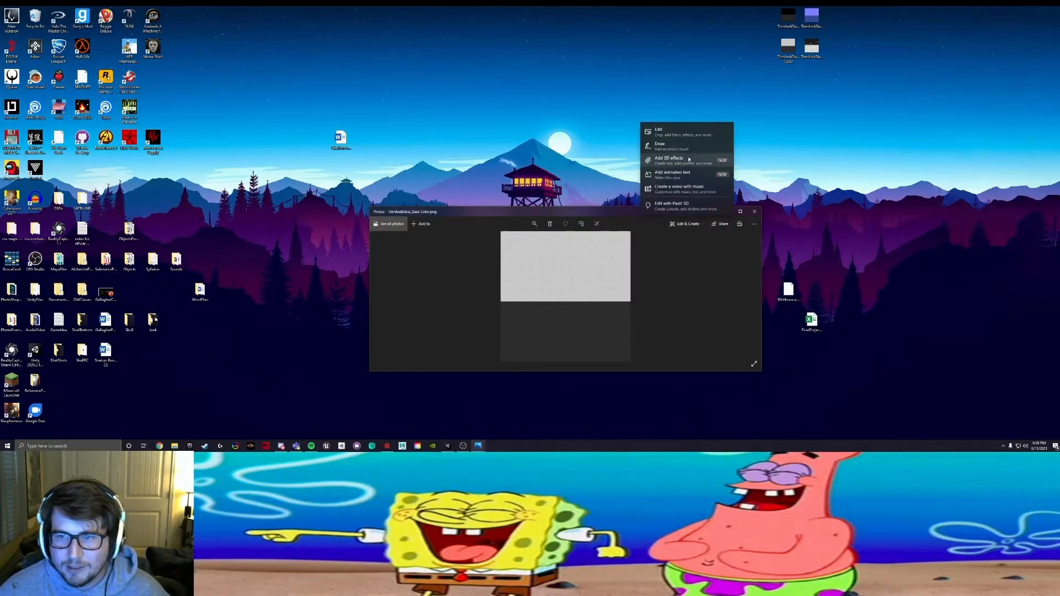
left_click(681, 132)
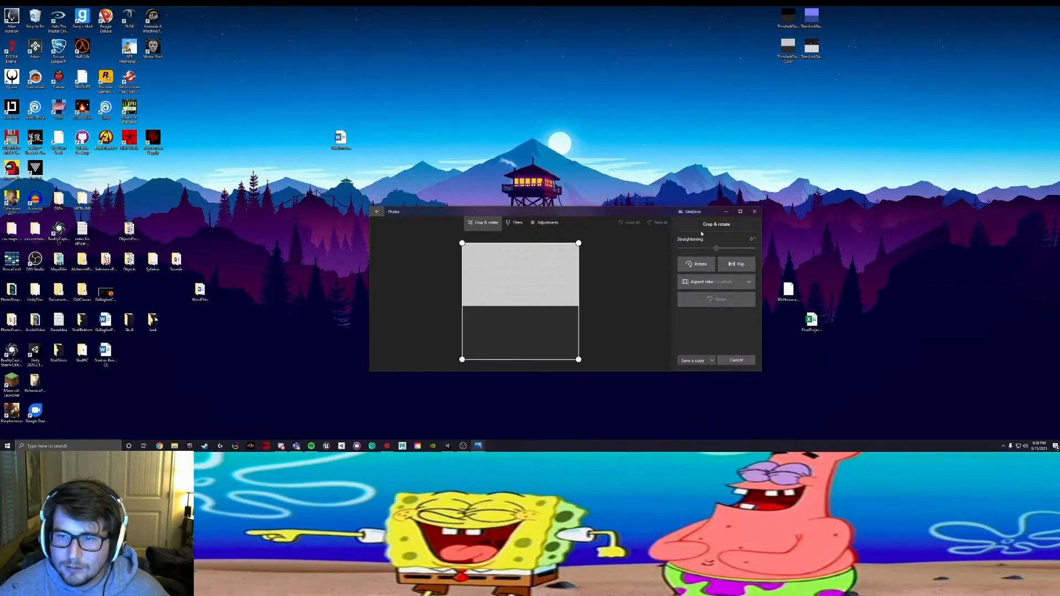
left_click(698, 264)
left_click(699, 265)
left_click(691, 360)
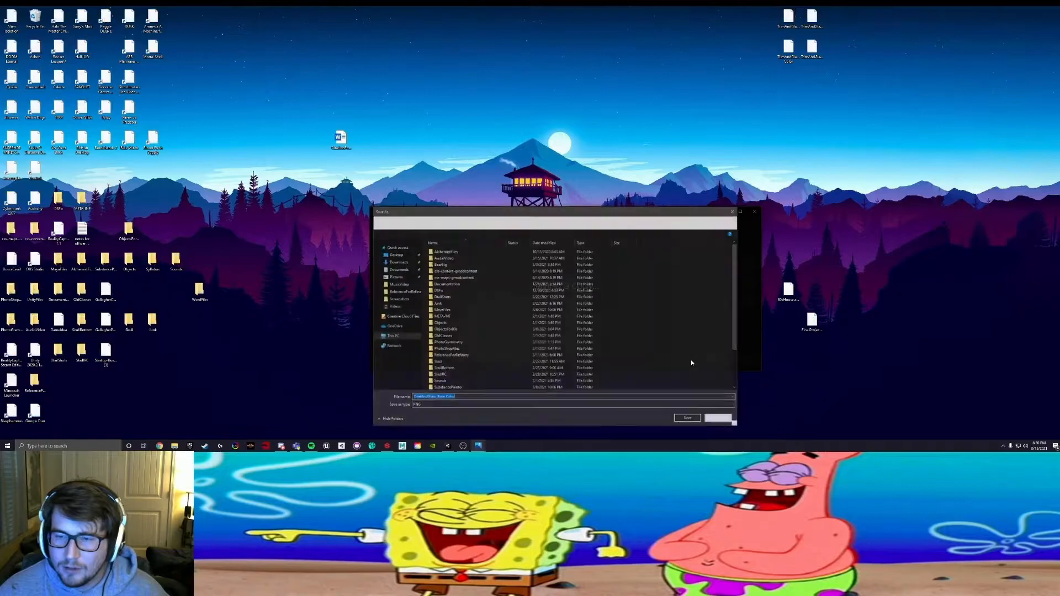
left_click(689, 419)
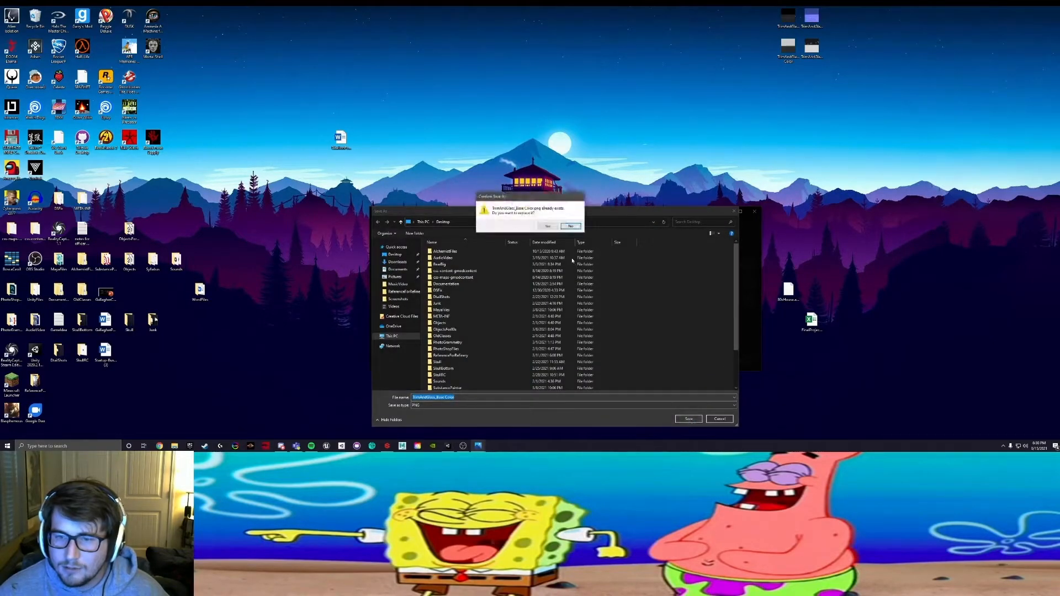
left_click(551, 226)
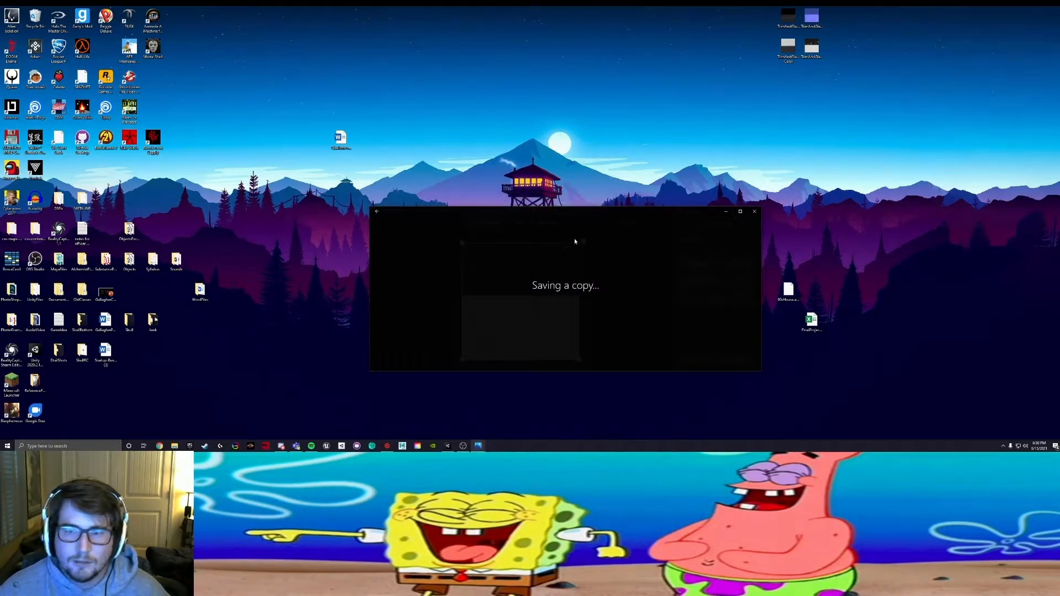
left_click(755, 211)
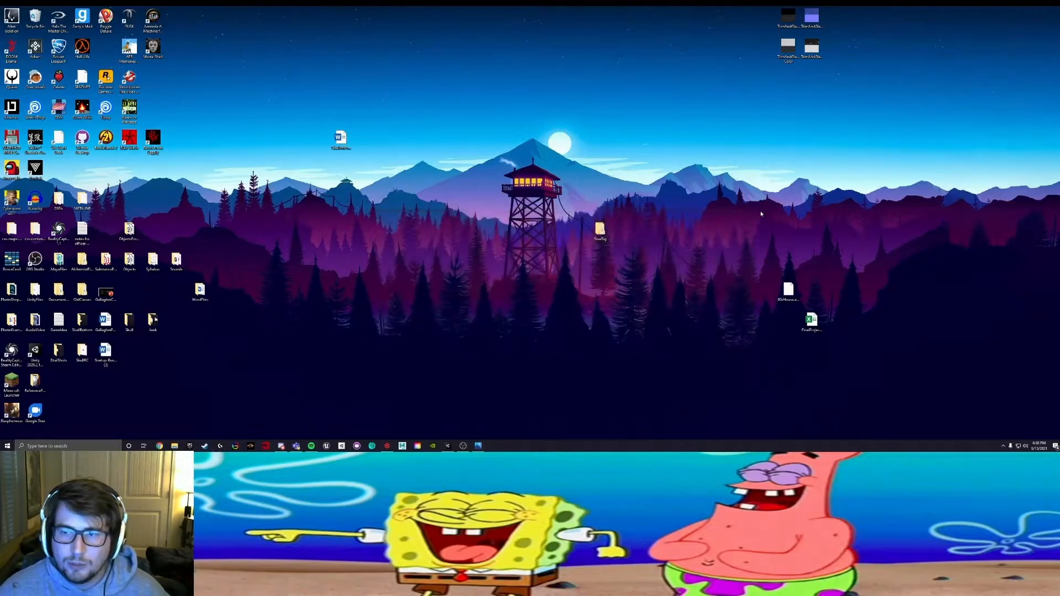
Step: Switch to Unity and delete the four old TrimAndGlass textures from the TrimAndRailing folder, keeping the Trim material
left_click(448, 446)
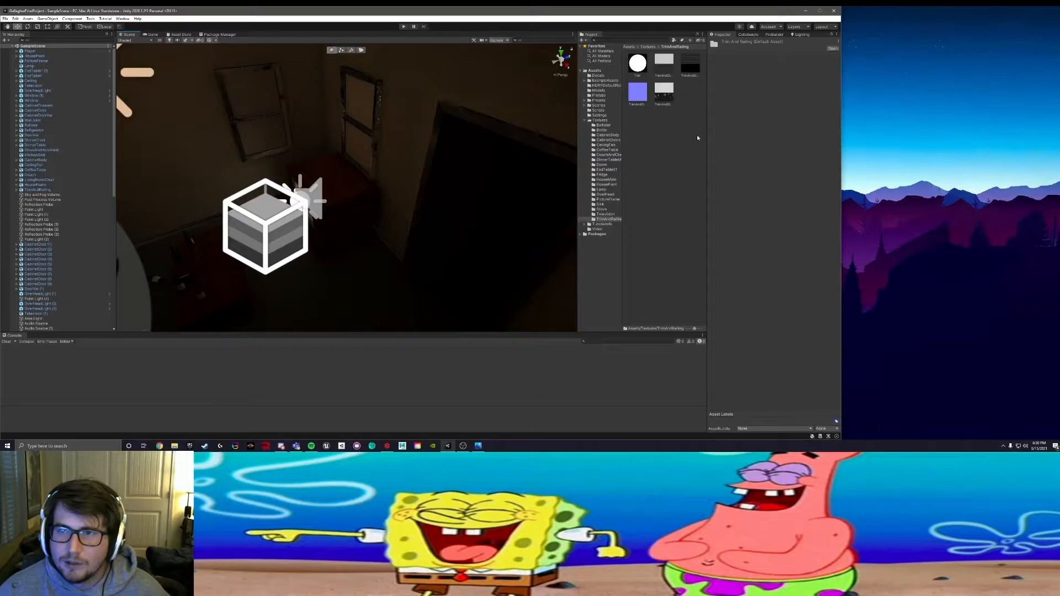
left_click(673, 78)
left_click(666, 93, "shift")
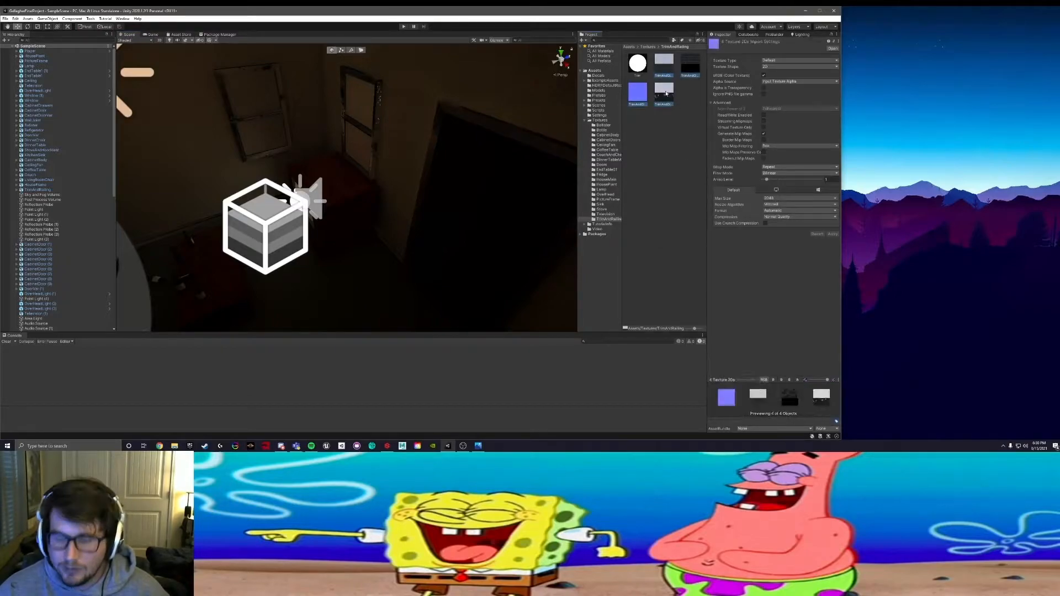
key("Delete")
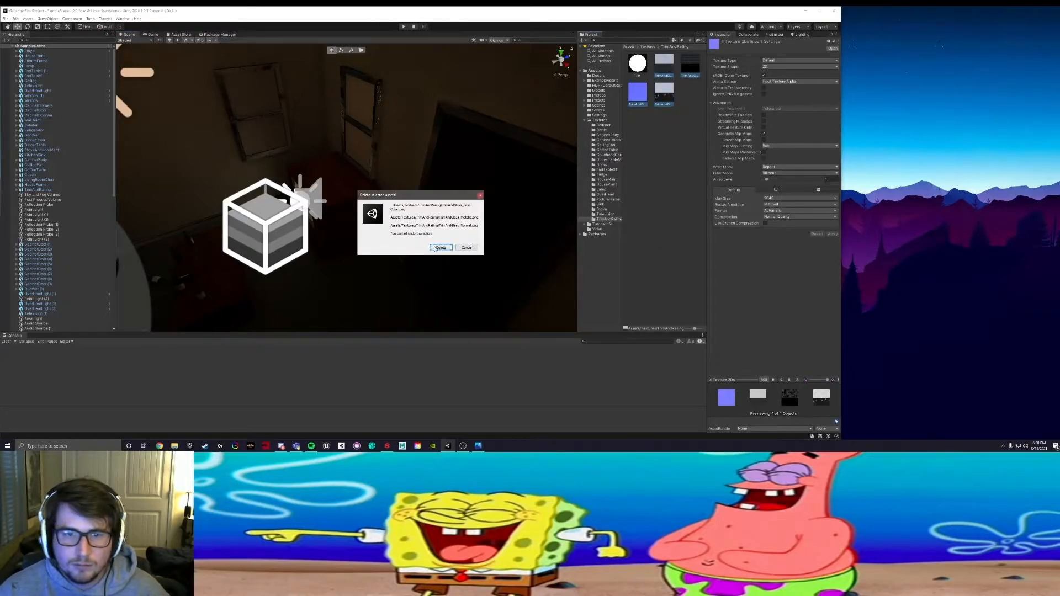
left_click(441, 248)
Step: Narrow the Unity window to expose the desktop and import the four rotated TrimAndGlass textures into the TrimAndRailing folder
left_click_drag(843, 25, 735, 26)
left_click(850, 101)
left_click_drag(852, 52, 583, 103)
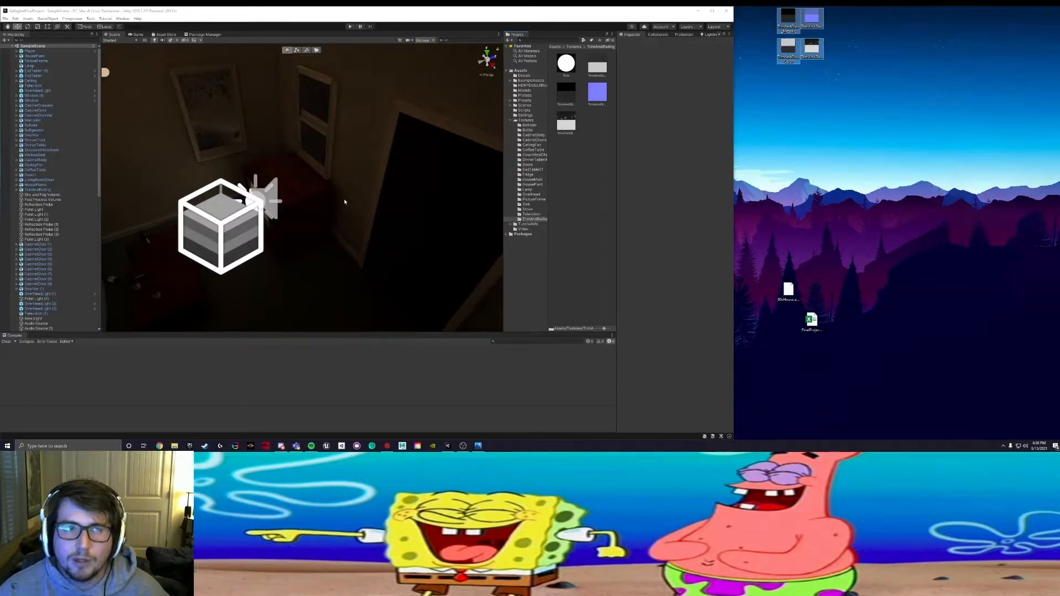
Step: Maximise the Unity window and fix the Trim material's normal texture so it is marked as a normal map
right_click_drag(251, 183, 305, 190)
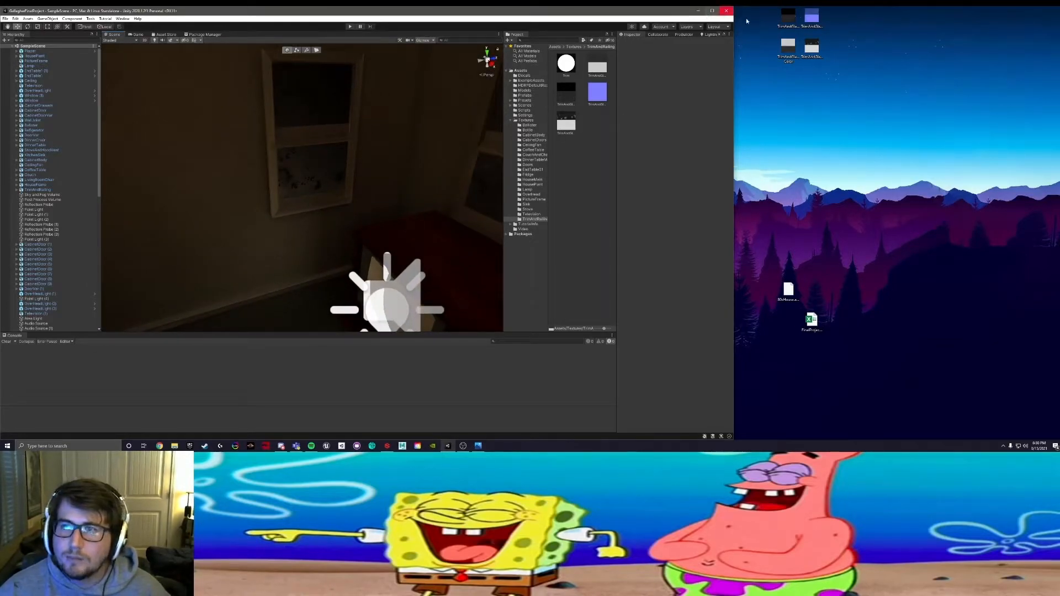
left_click(713, 11)
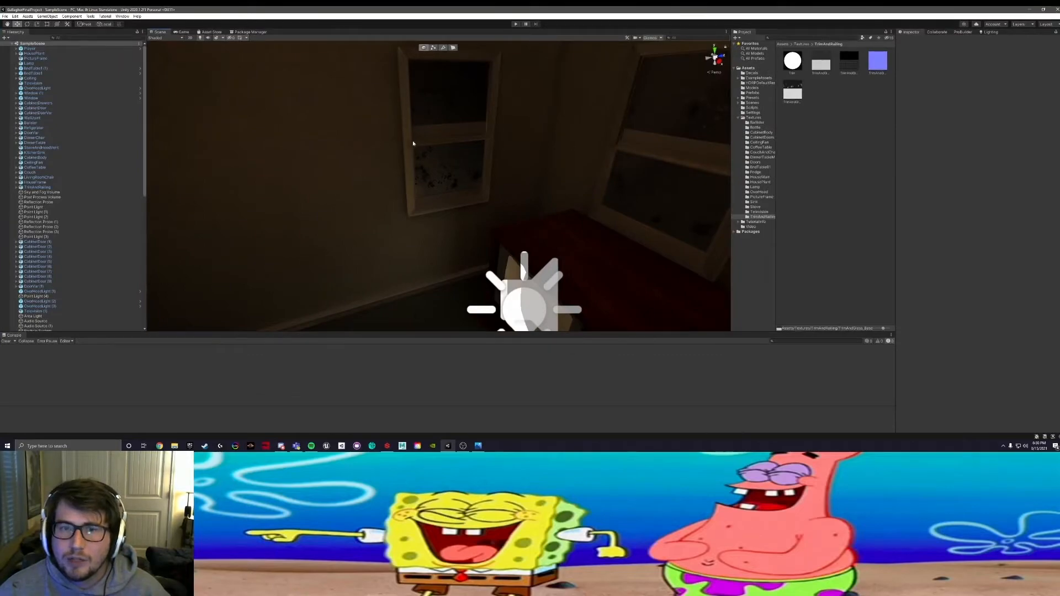
left_click(793, 62)
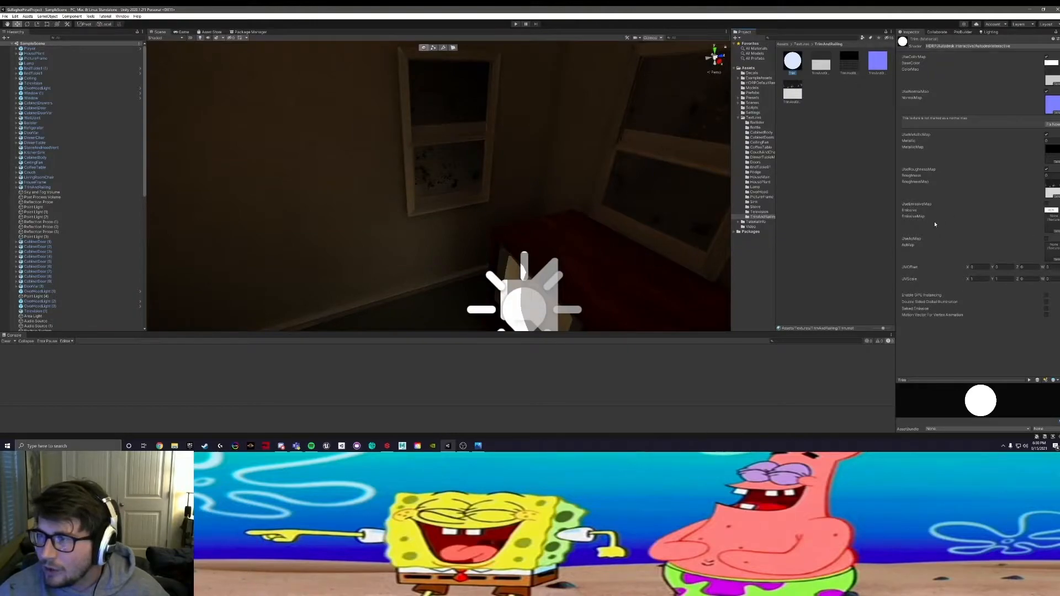
left_click(1040, 130)
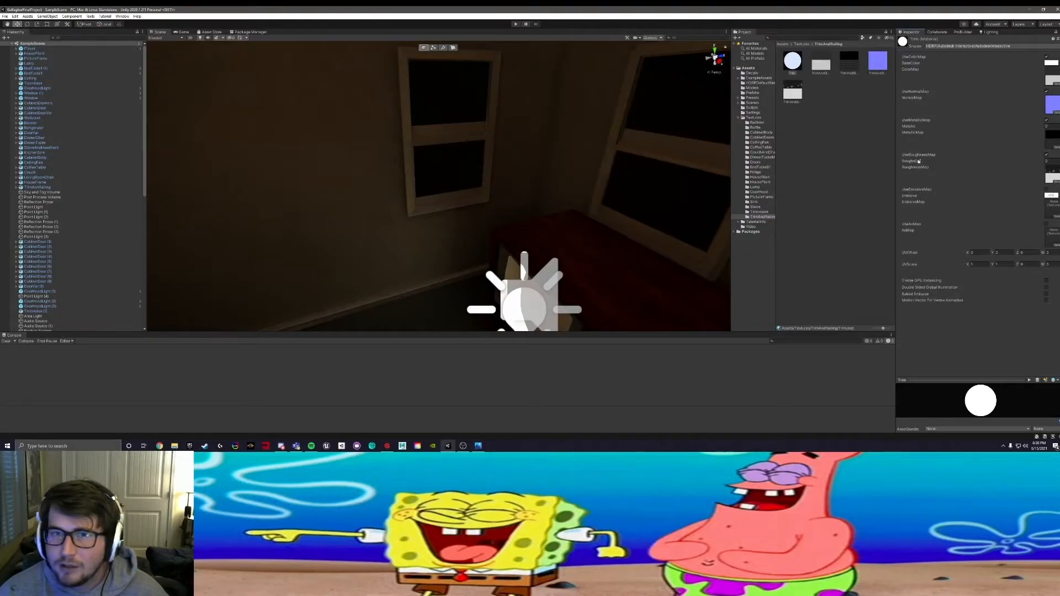
Step: Examine the retextured window and door trim around the rooms in the scene view
middle_click_drag(408, 218, 551, 201, "alt")
scroll(551, 201, "down", 4)
scroll(551, 201, "up", 1)
right_click_drag(549, 200, 562, 183)
right_click_drag(438, 202, 392, 220)
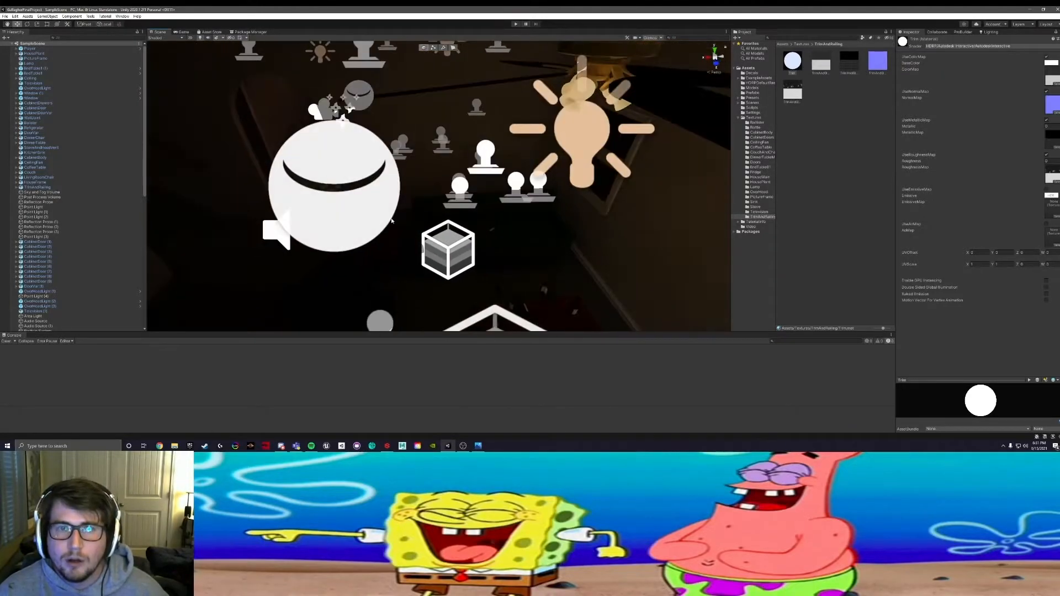
middle_click_drag(370, 221, 515, 223)
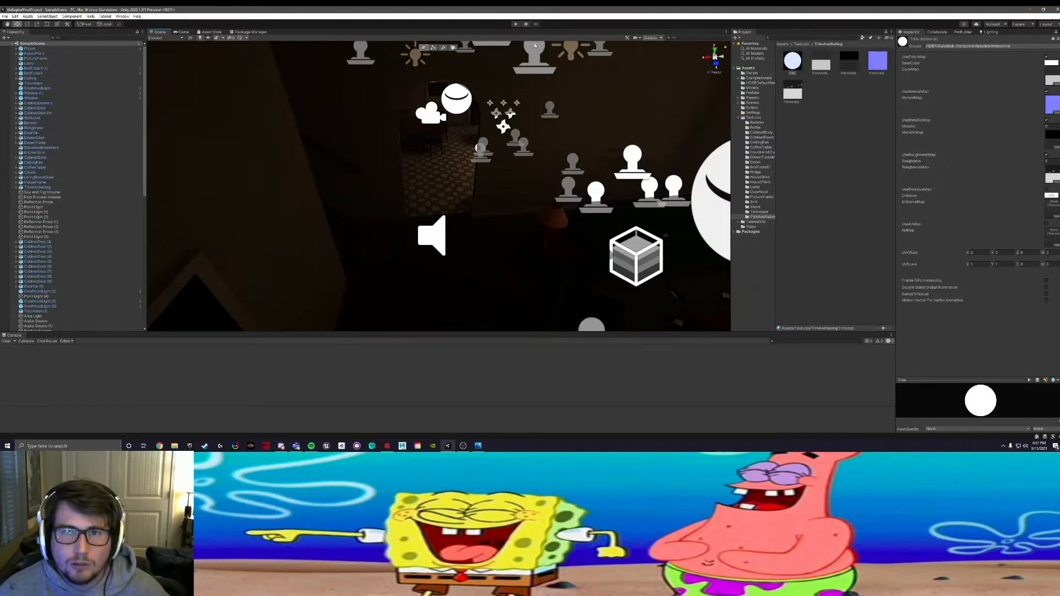
Step: Run the game and walk through the living room to inspect the window glass and trim
left_click(515, 24)
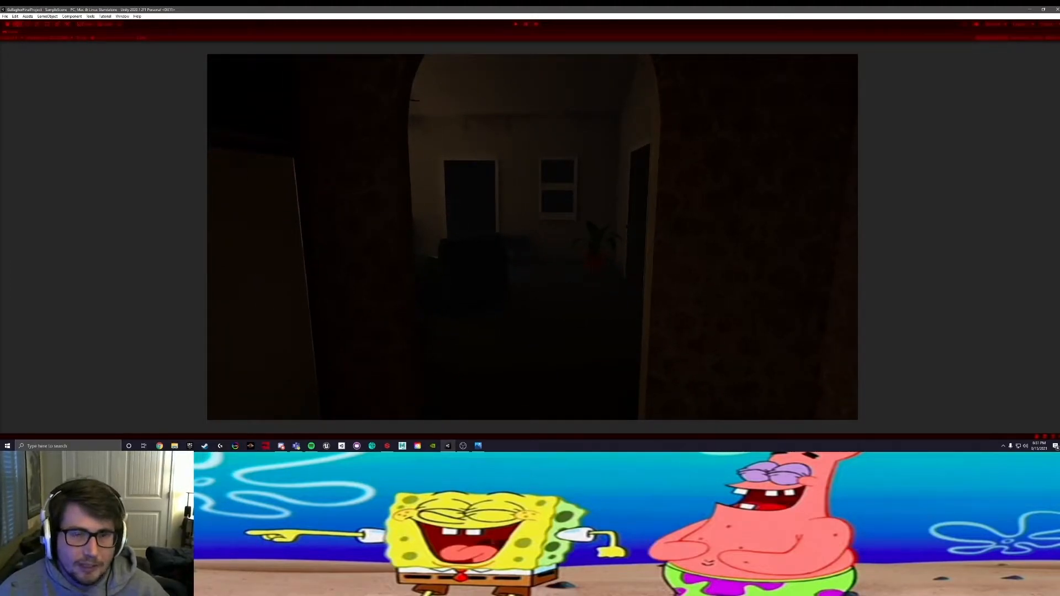
key("w")
key("w")
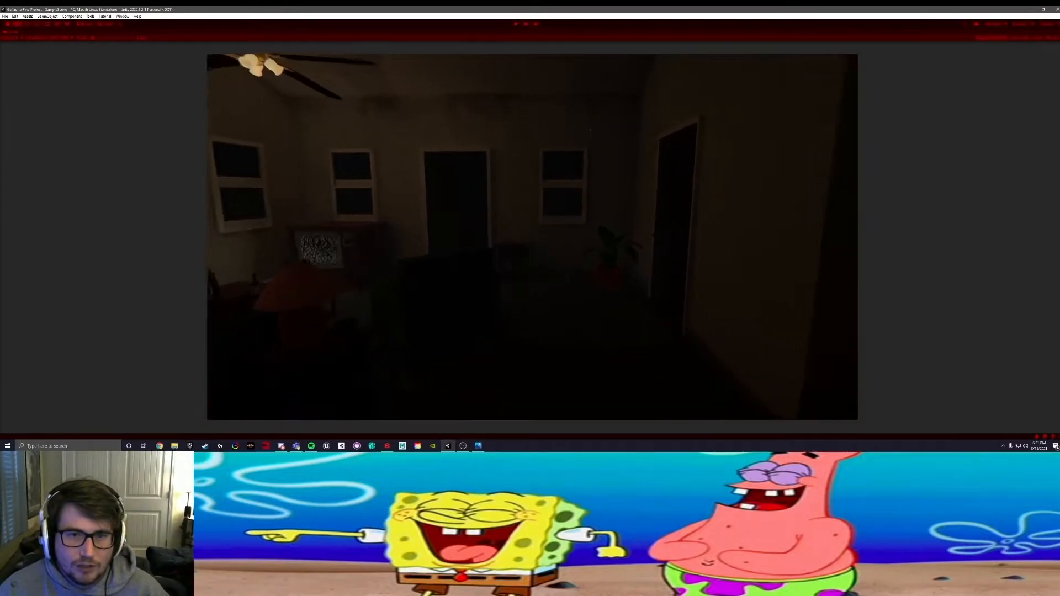
key("w")
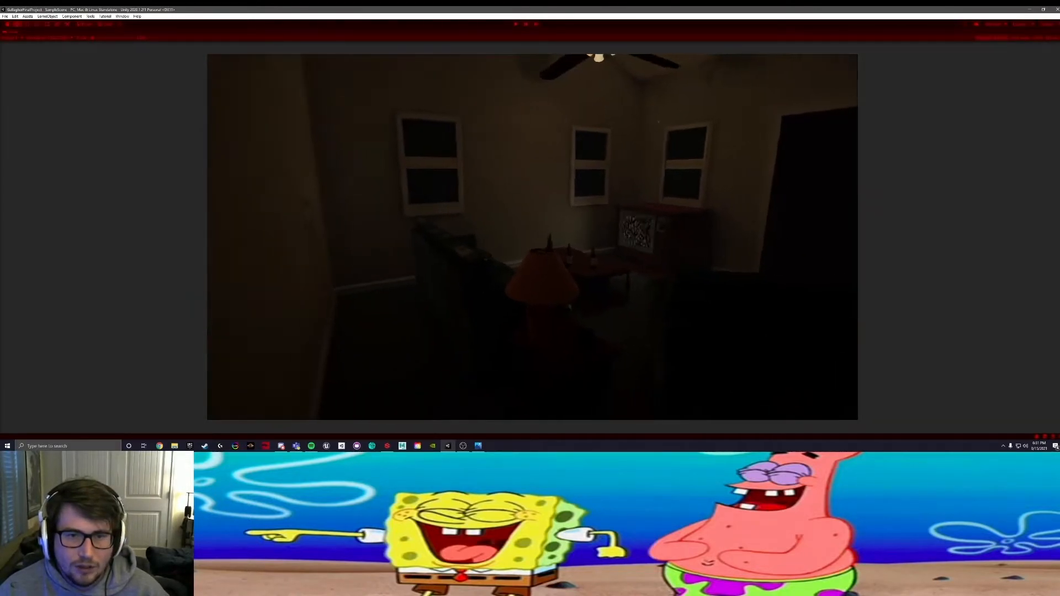
key("w")
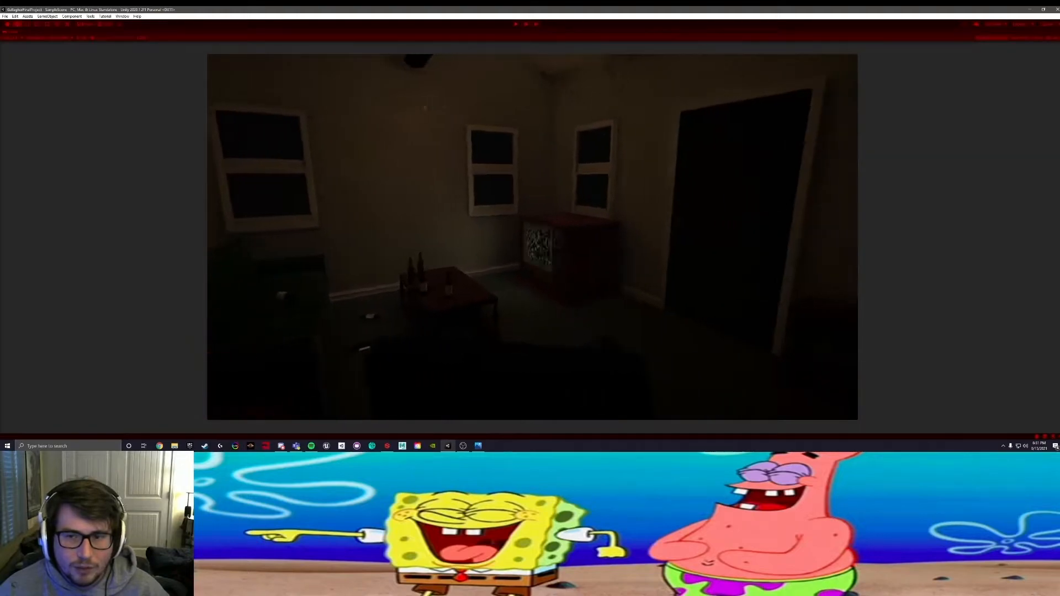
key("w")
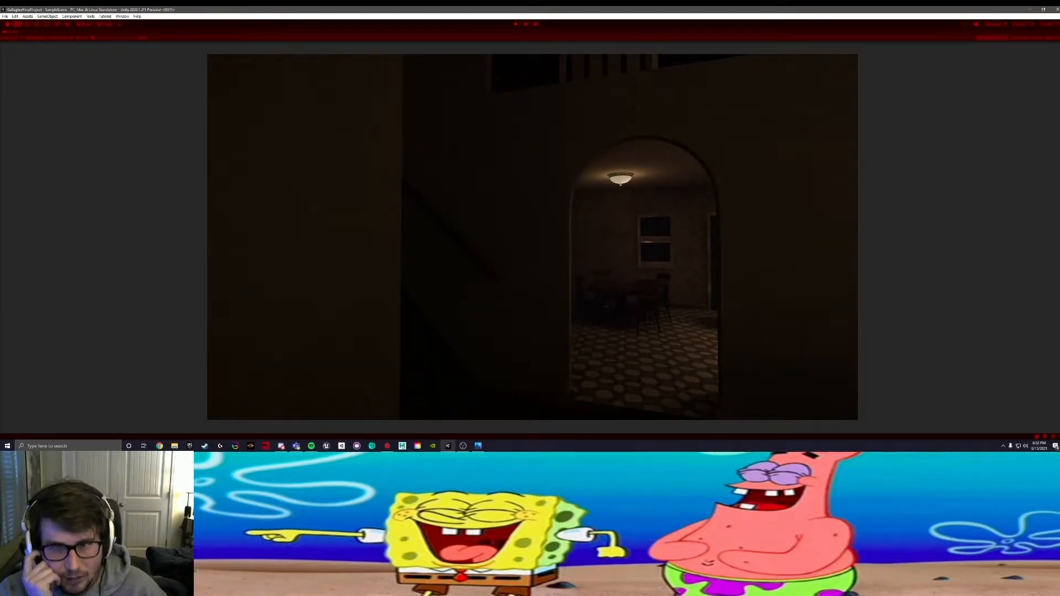
Step: Walk up the staircase and along the upstairs hallway in the running game to inspect the door, window and railing trim
key("w")
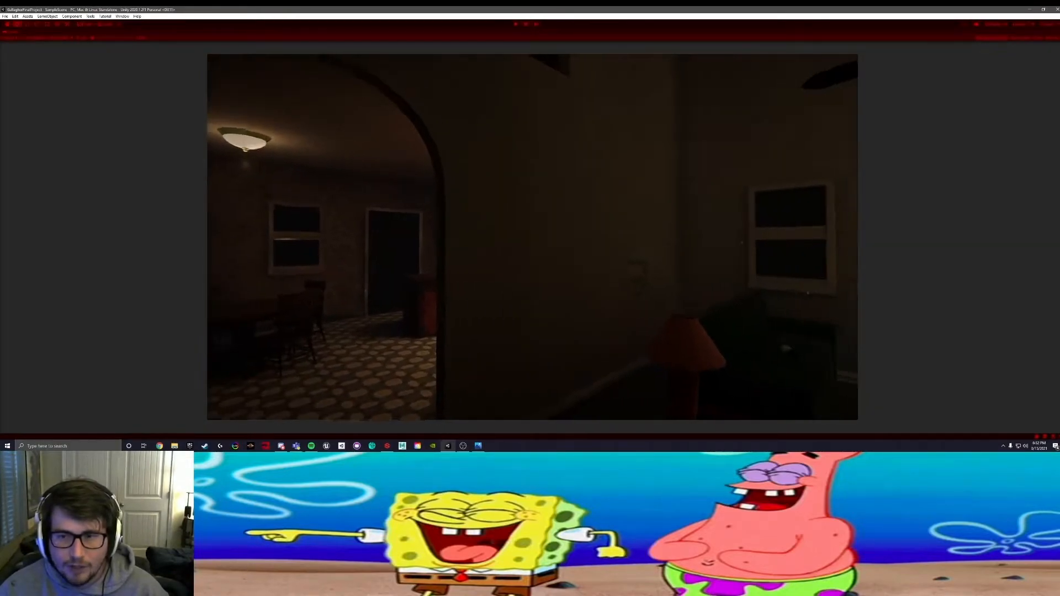
key("w")
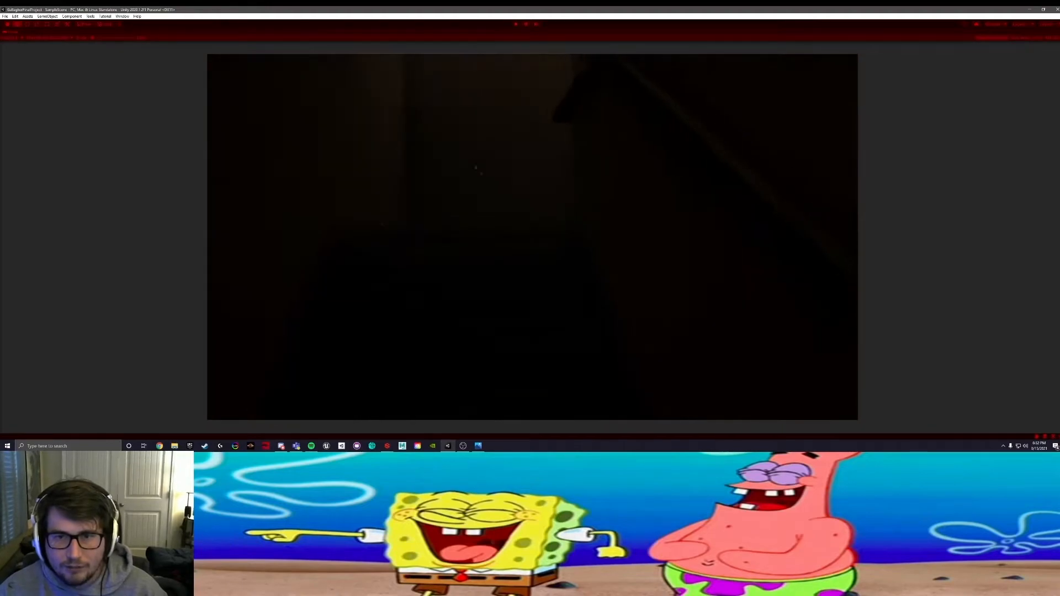
key("w")
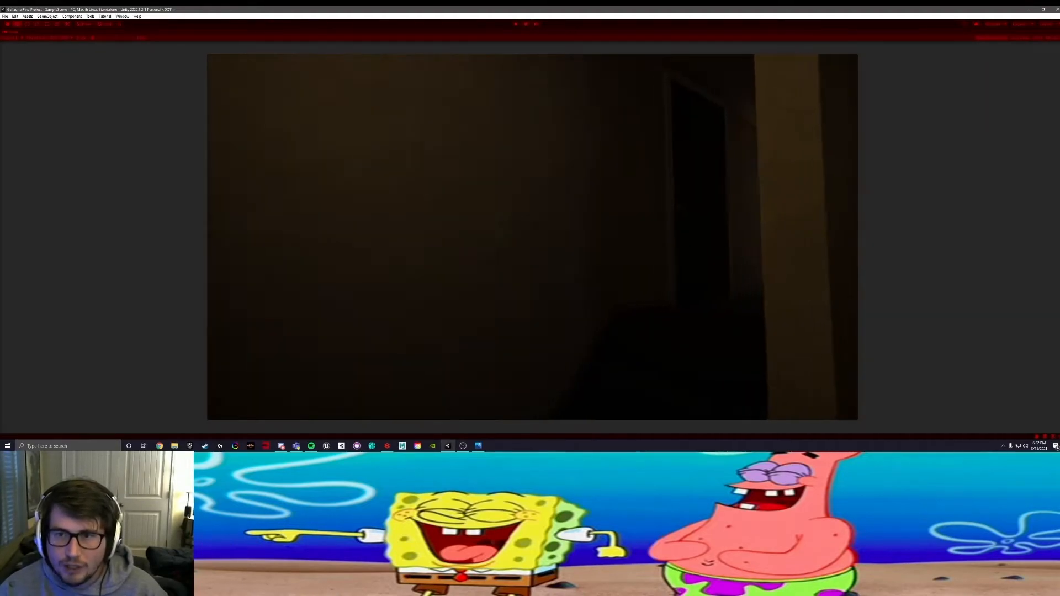
key("w")
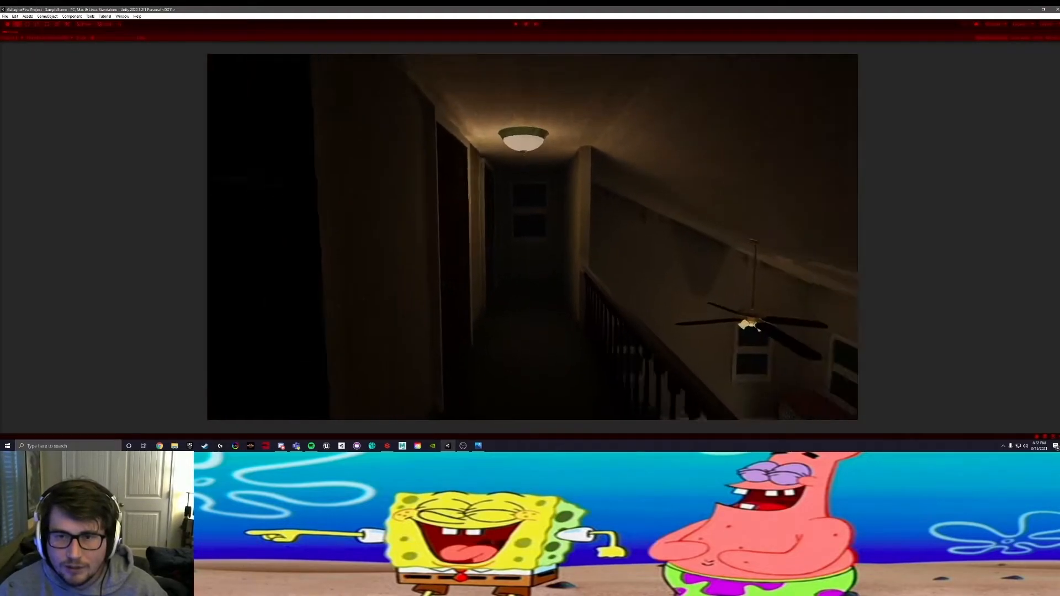
key("w")
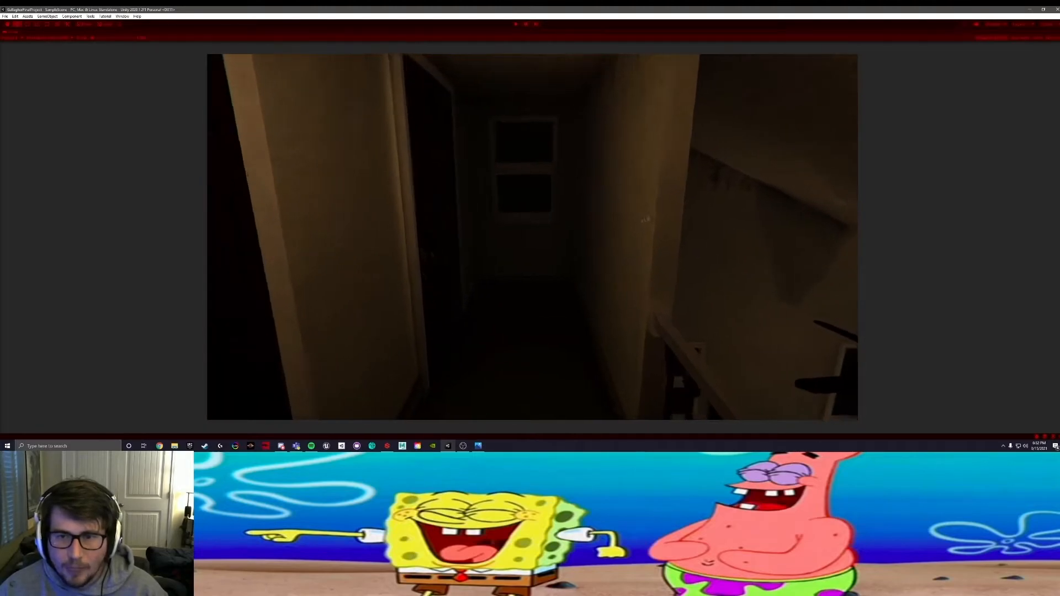
key("w")
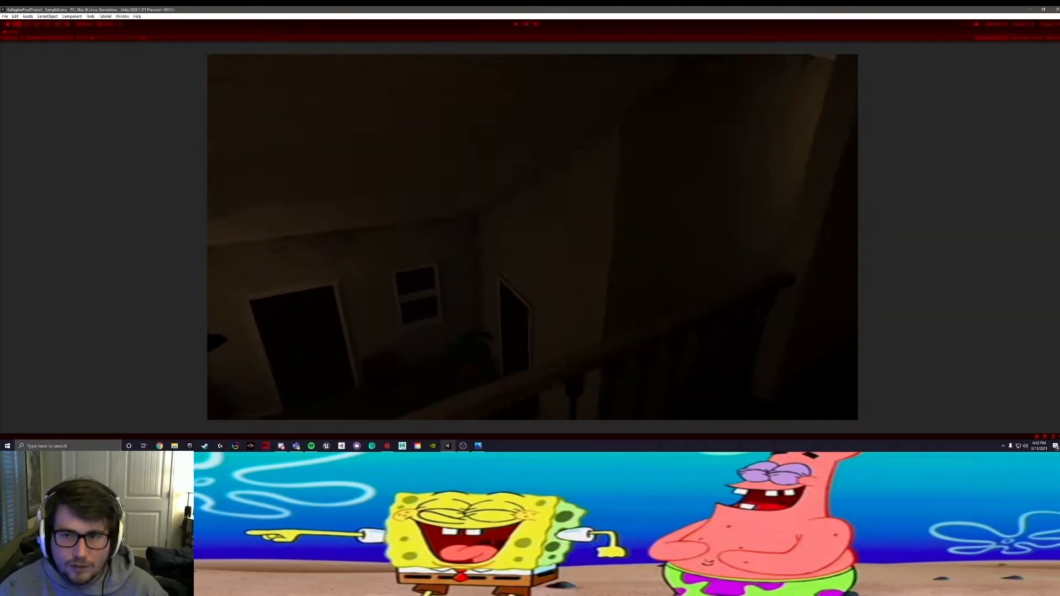
Step: Walk back downstairs to check the door and living room window trim, and stop the running game
key("w")
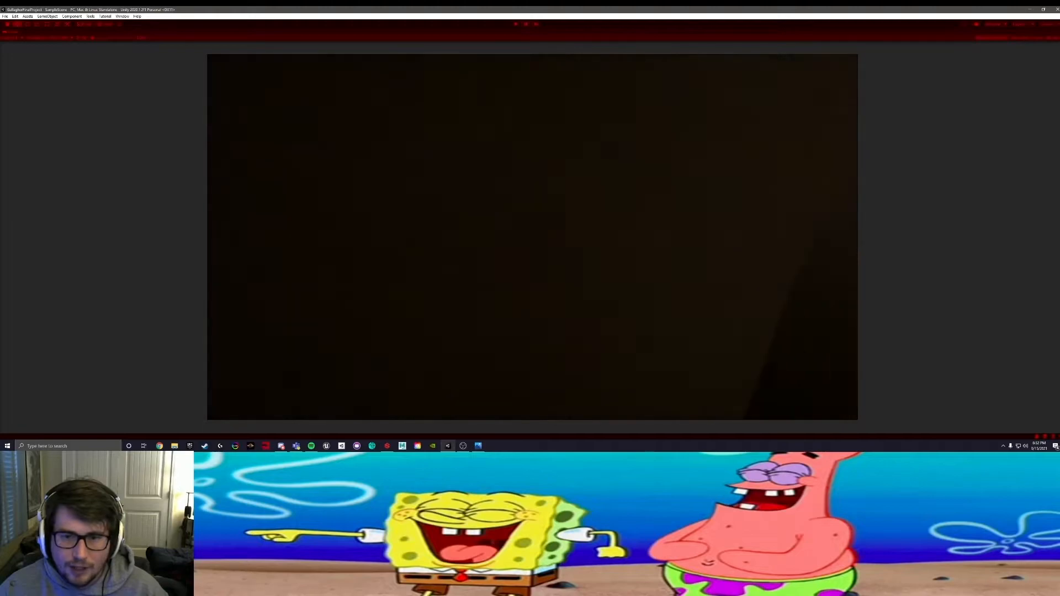
key("w")
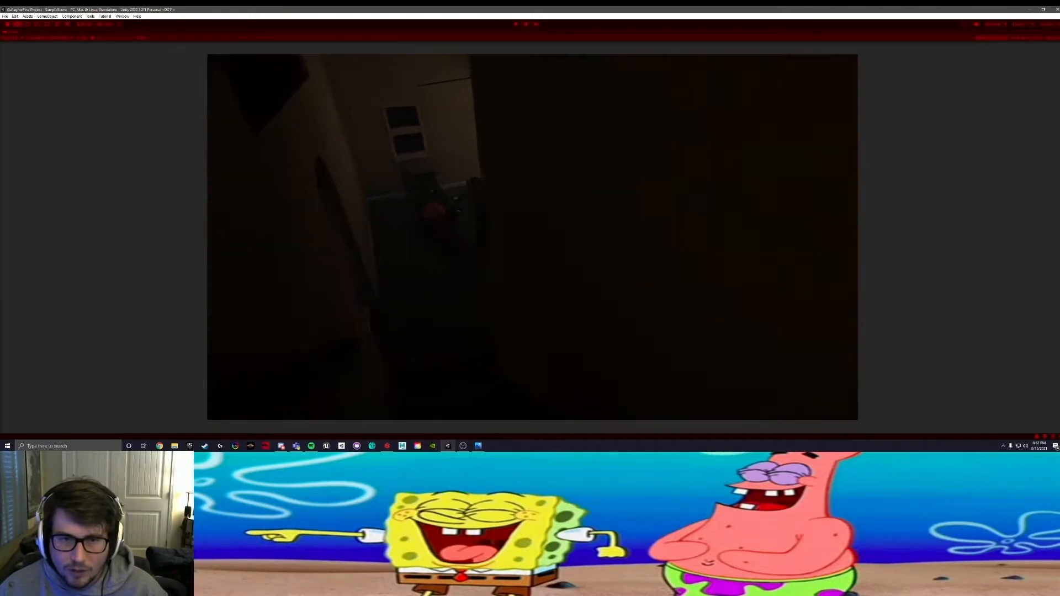
key("w")
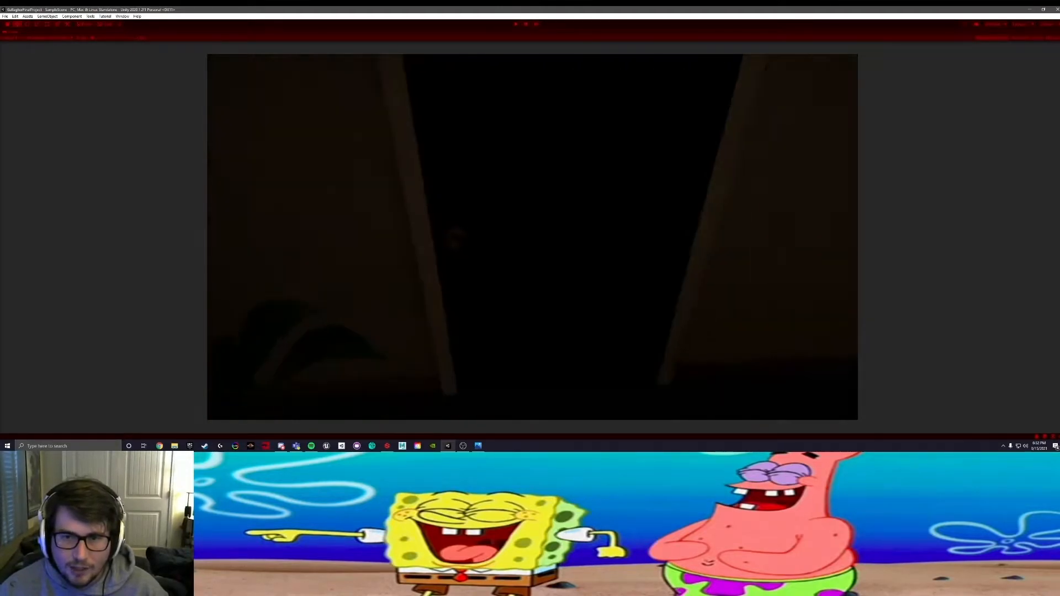
key("w")
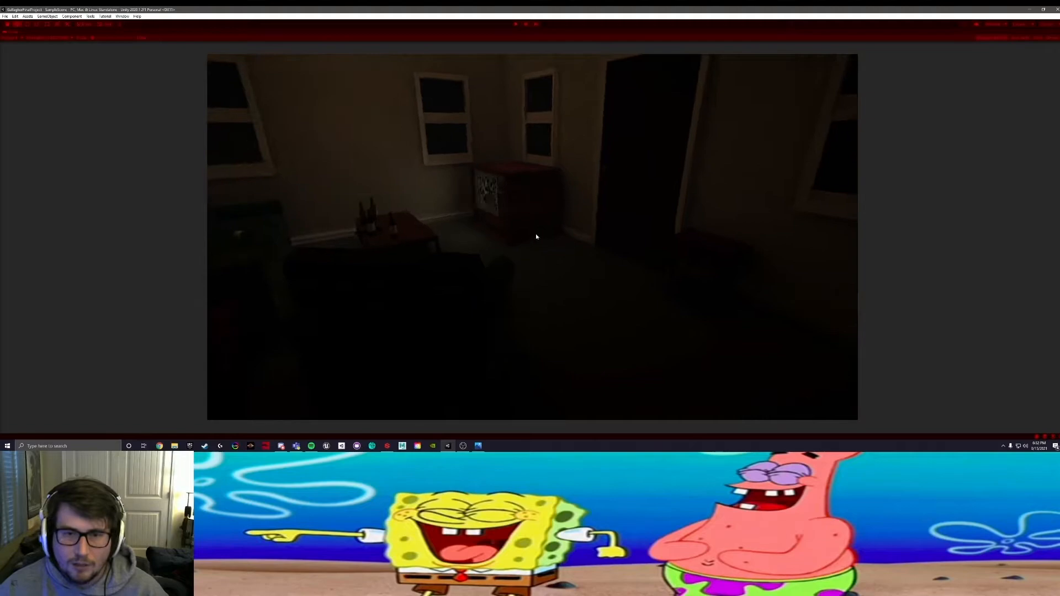
left_click(514, 24)
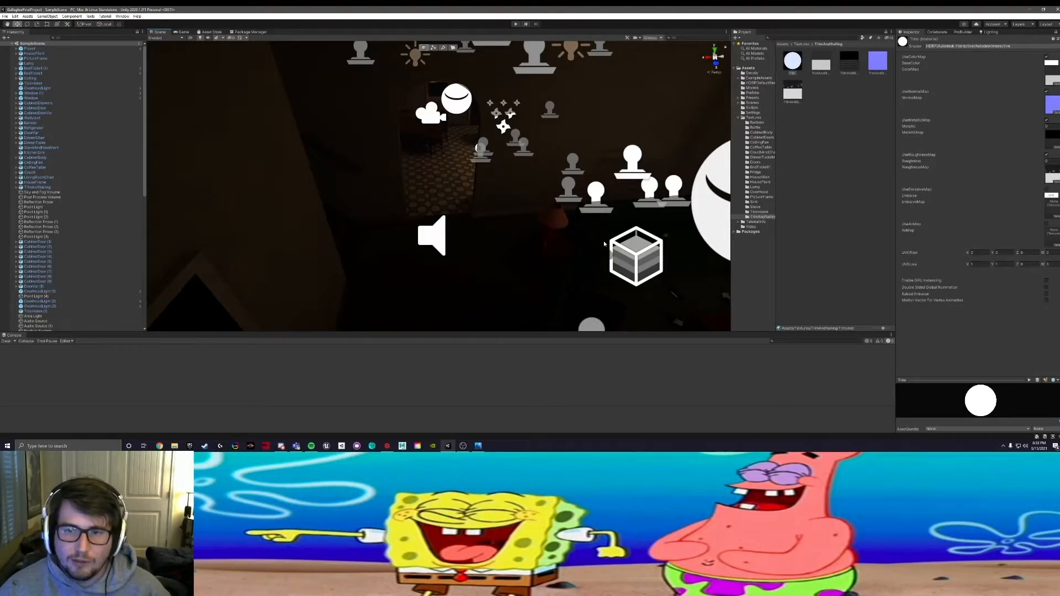
Step: Find and select the Post Process Volume in the scene hierarchy and collapse its Bloom settings
right_click_drag(591, 238, 475, 198)
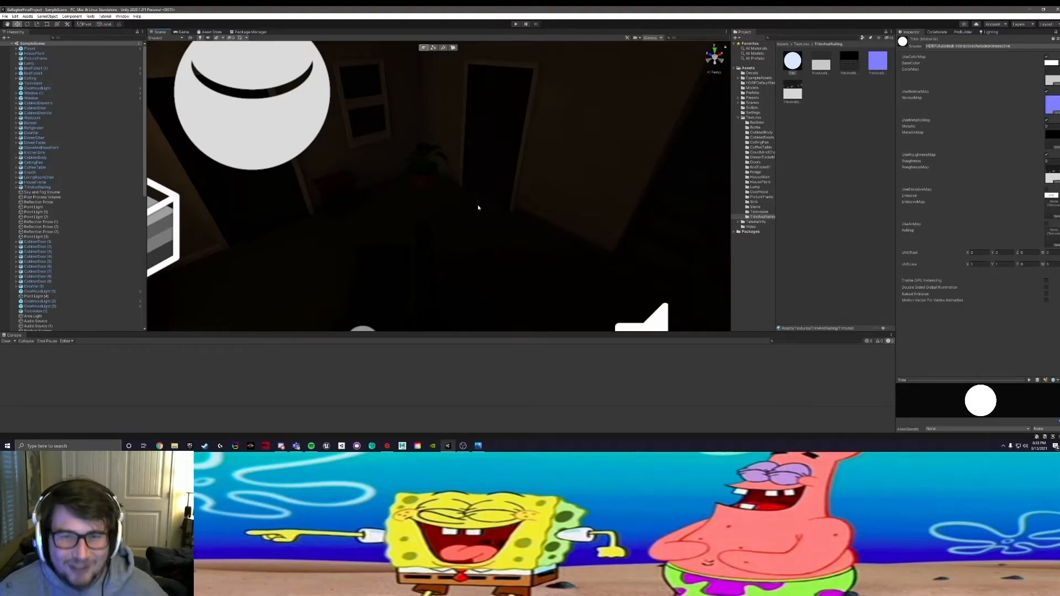
mouse_move(433, 250)
right_mouse_down()
mouse_move(343, 253)
mouse_move(471, 268)
mouse_move(407, 253)
mouse_move(428, 259)
mouse_move(425, 231)
right_mouse_up()
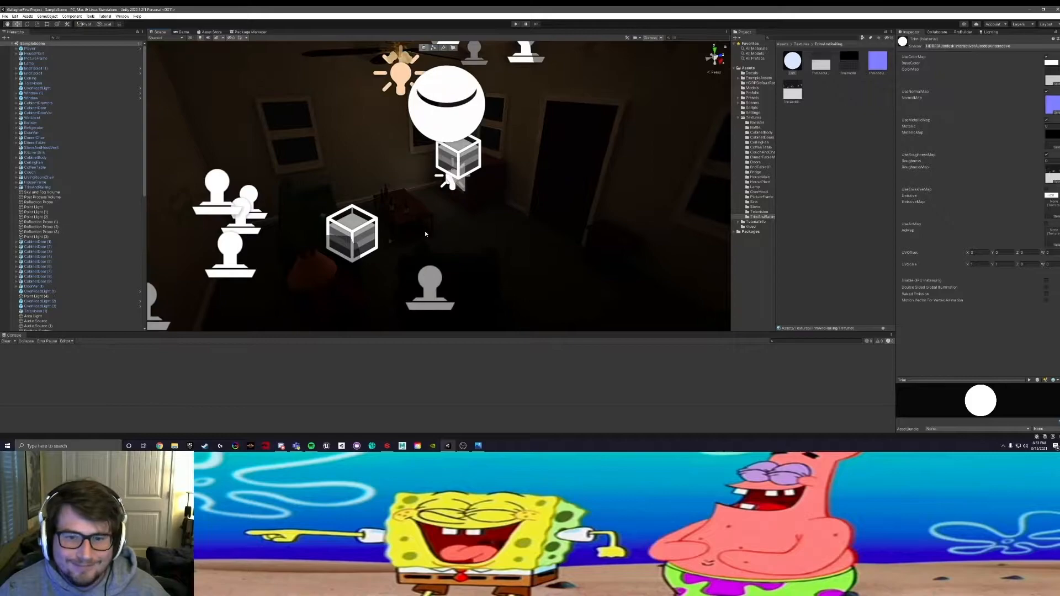
scroll(477, 220, "up", 2)
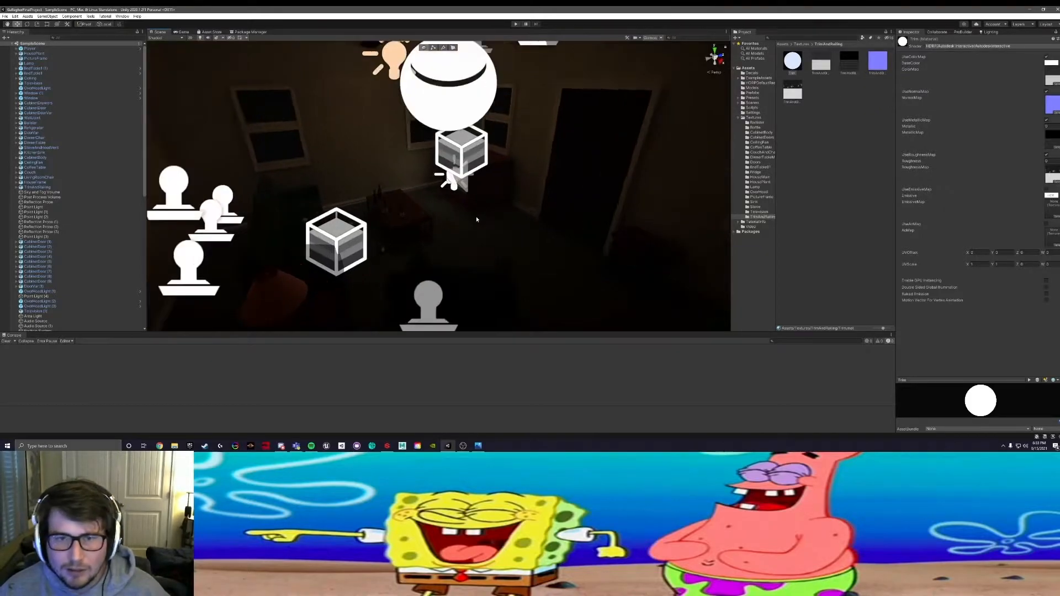
left_click(814, 200)
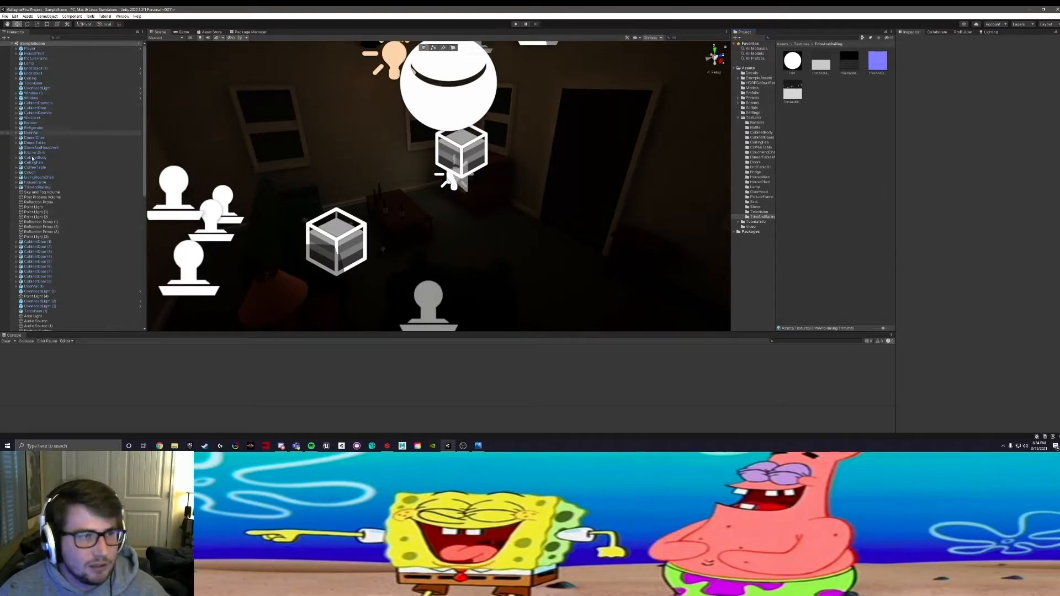
scroll(58, 265, "down", 10)
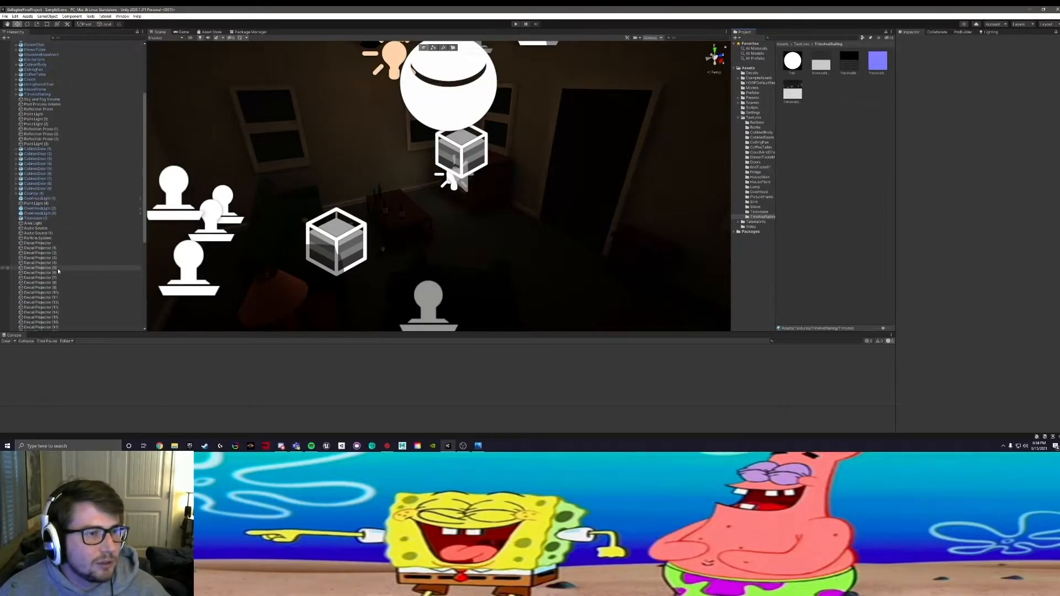
scroll(64, 247, "up", 6)
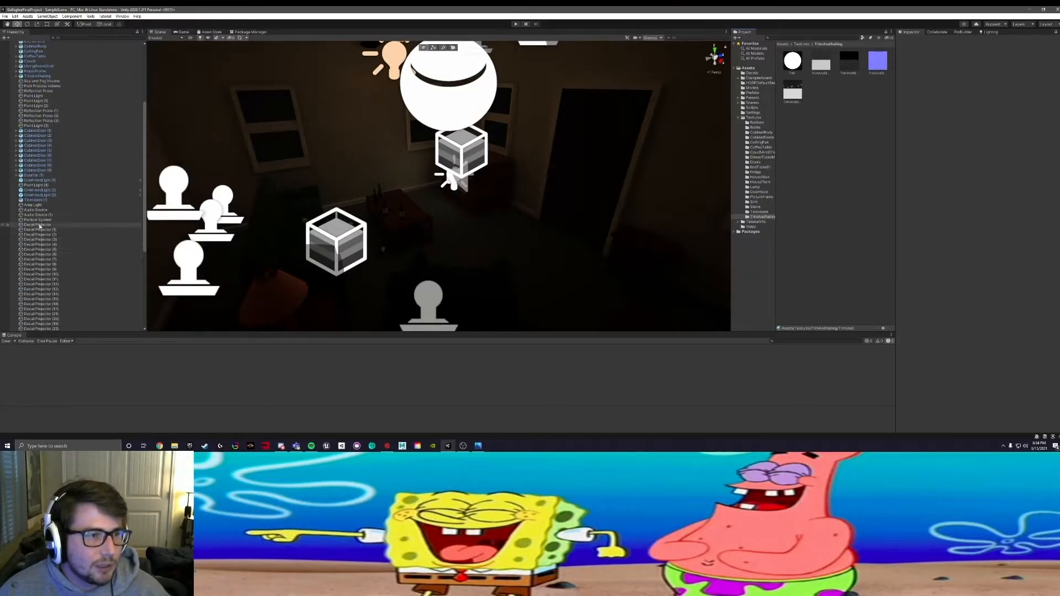
scroll(61, 276, "down", 6)
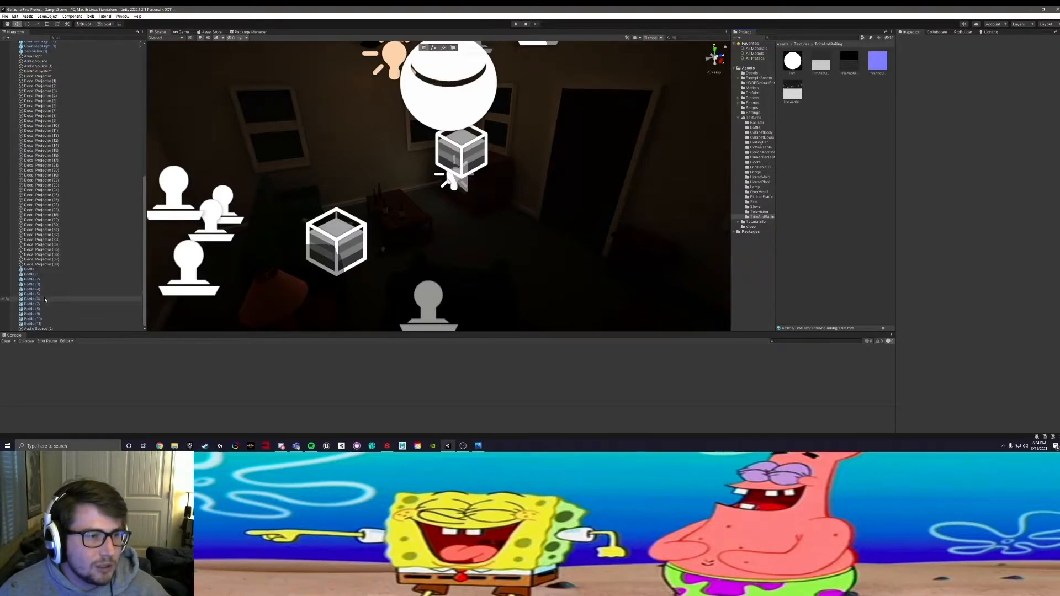
scroll(44, 300, "up", 2)
left_click(335, 241)
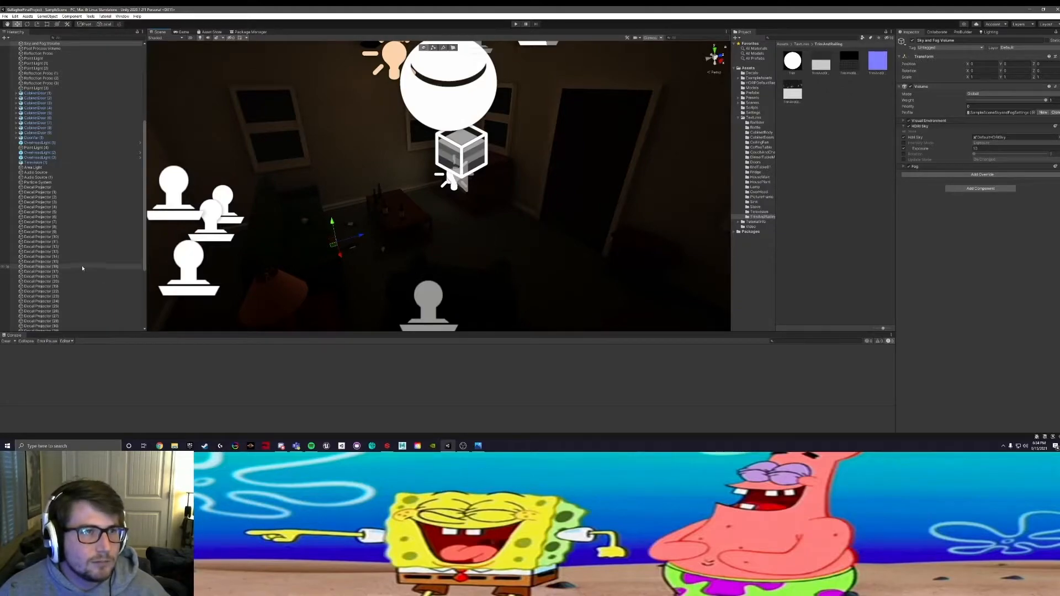
left_click(56, 49)
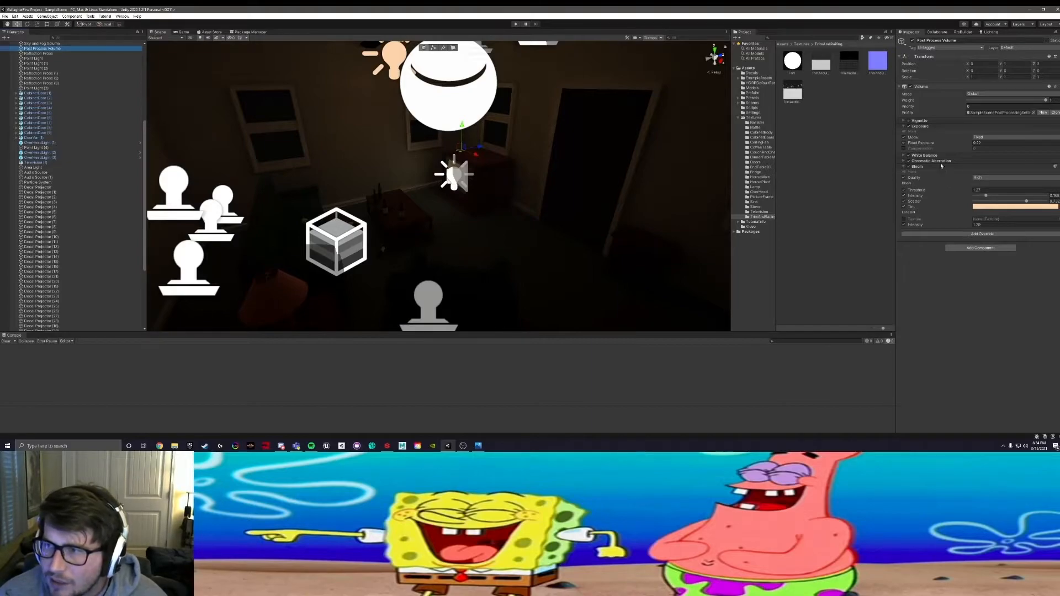
left_click(904, 166)
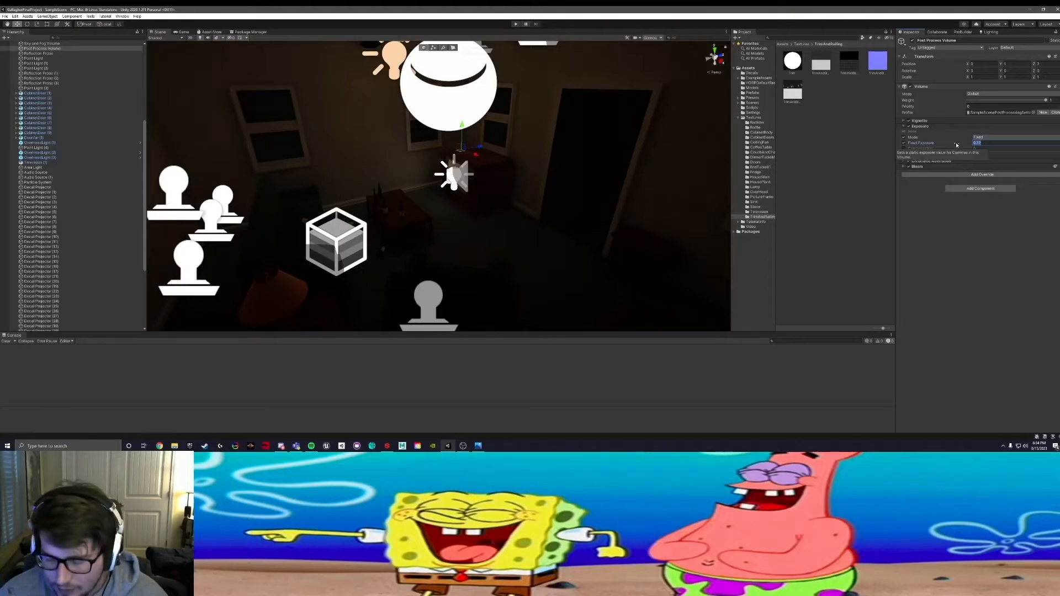
Step: Try Fixed Exposure values of 11, 8 and 9 on the Post Process Volume
type("11")
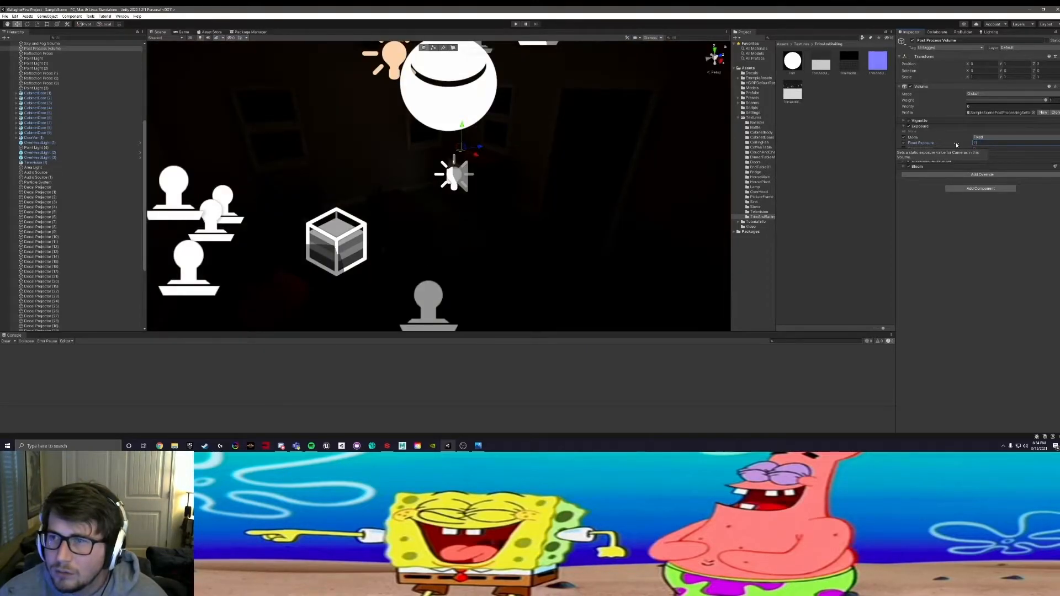
key("BackSpace")
key("BackSpace")
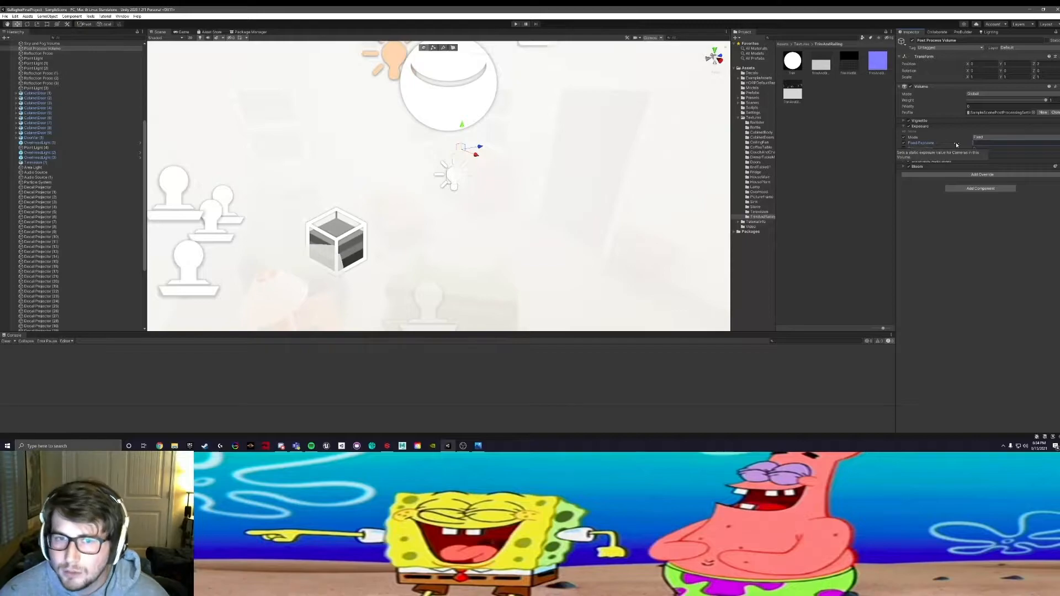
type("8")
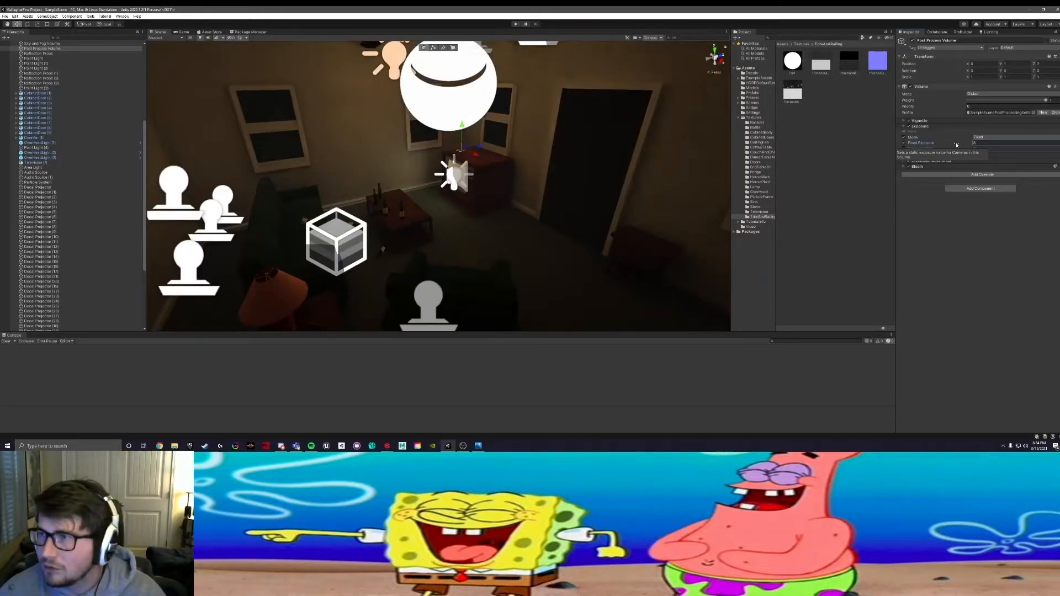
key("BackSpace")
type("9")
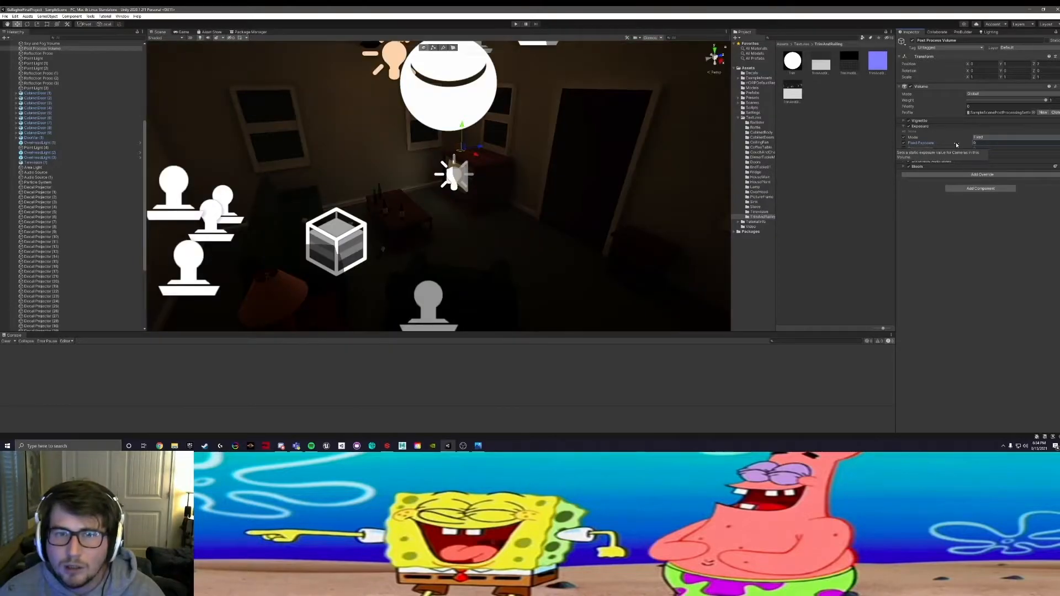
Step: Check the living room's brightness in the scene view and set the volume's Fixed Exposure to 8.8
left_click_drag(585, 234, 405, 216, "alt")
middle_click_drag(406, 221, 524, 225)
scroll(476, 220, "up", 3)
left_click_drag(475, 221, 409, 214, "alt")
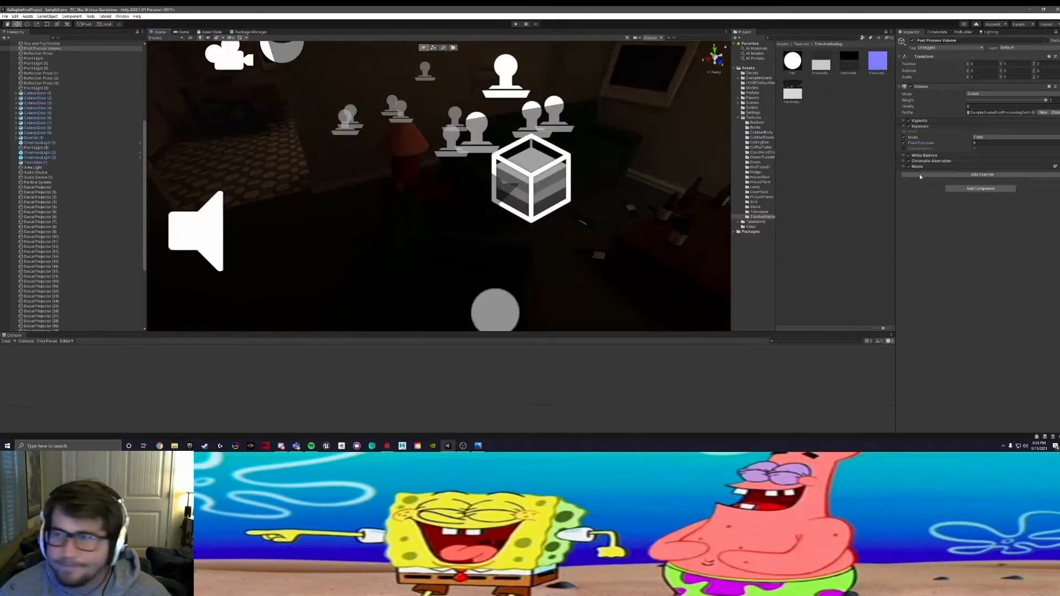
left_click(985, 143)
type("8.88")
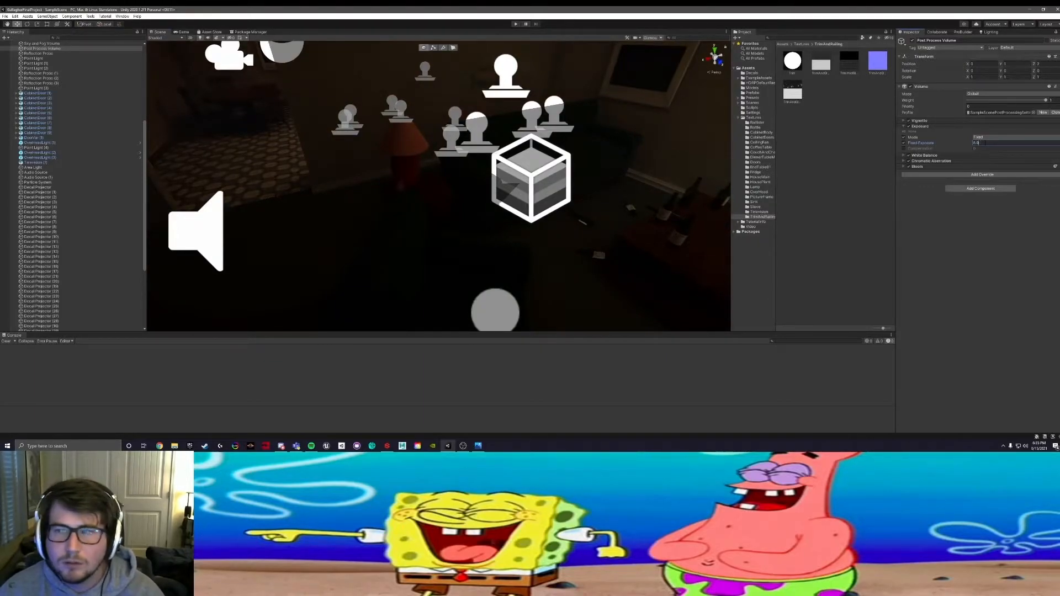
key("BackSpace")
type("8")
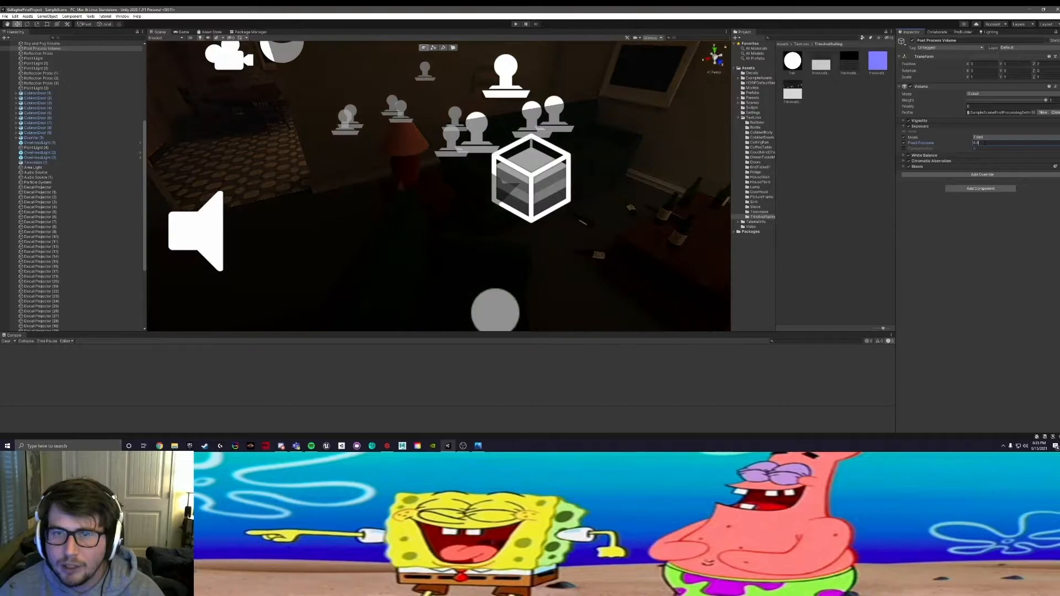
Step: Examine the living room and the dining room archway in the scene view to judge the adjusted exposure
left_click_drag(492, 190, 406, 201, "alt")
middle_click_drag(407, 201, 587, 258, "alt")
left_click_drag(587, 257, 632, 196, "alt")
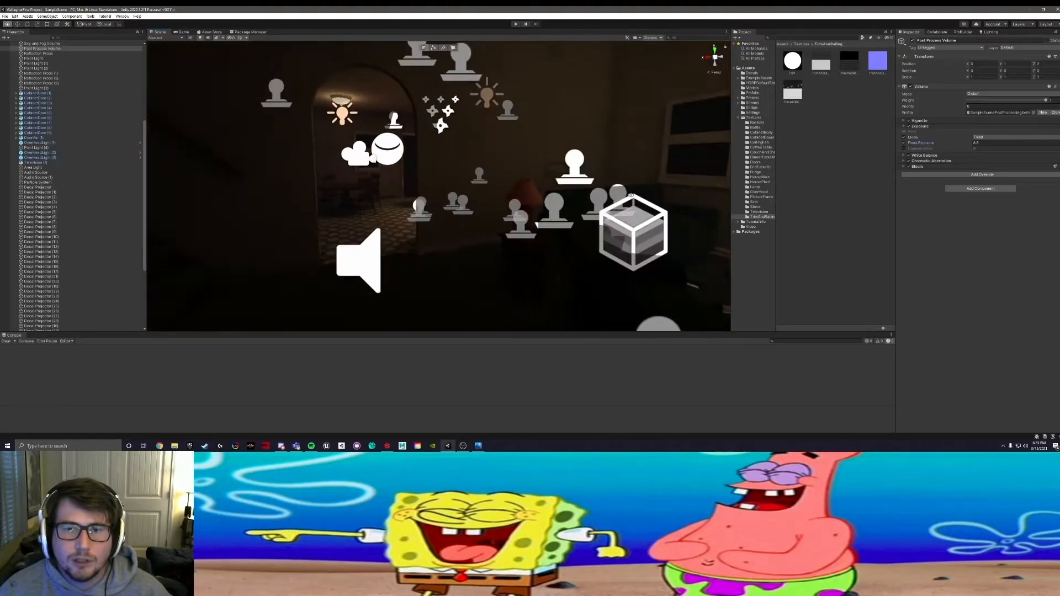
middle_click_drag(631, 196, 466, 192, "alt")
left_click_drag(466, 193, 418, 196, "alt")
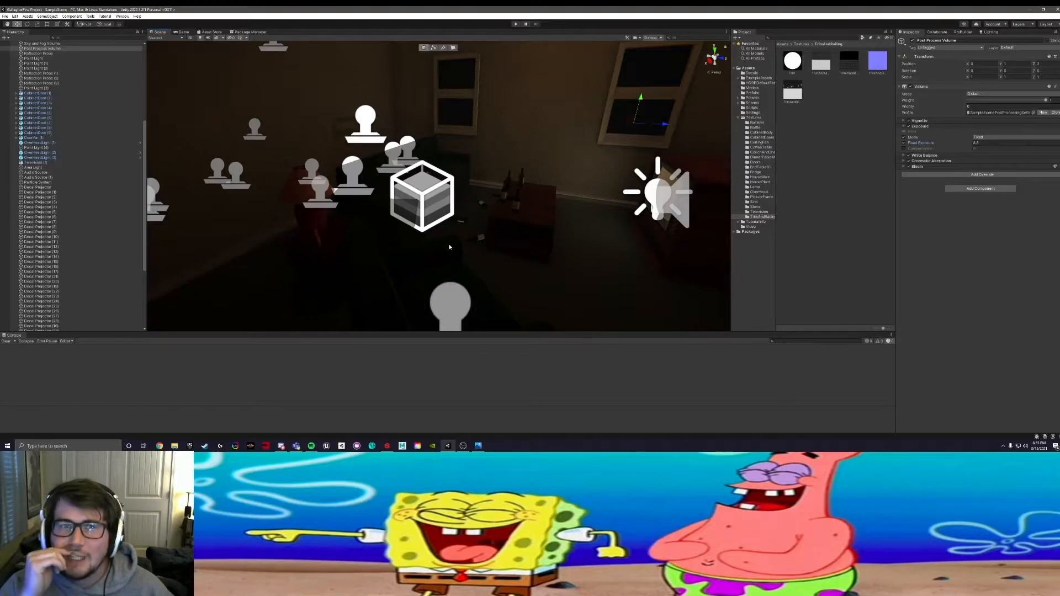
right_click_drag(450, 247, 433, 228)
middle_click_drag(432, 228, 452, 257)
left_click_drag(450, 256, 505, 237, "alt")
right_click_drag(579, 226, 464, 227)
left_click_drag(524, 139, 495, 158, "alt")
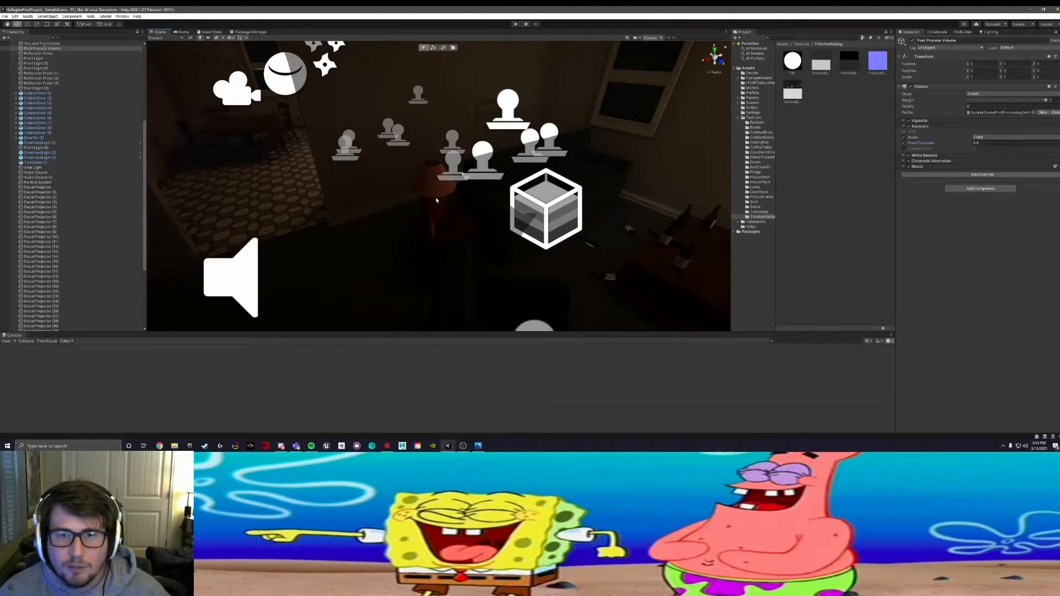
Step: Examine the doorways, entrance area, windows and coffee table in the scene view under the adjusted exposure
left_click_drag(324, 178, 494, 197, "alt")
middle_click_drag(403, 194, 473, 263)
left_click_drag(499, 239, 190, 242, "alt")
middle_click_drag(332, 216, 501, 212)
scroll(410, 204, "up", 3)
left_click_drag(409, 204, 332, 208, "alt")
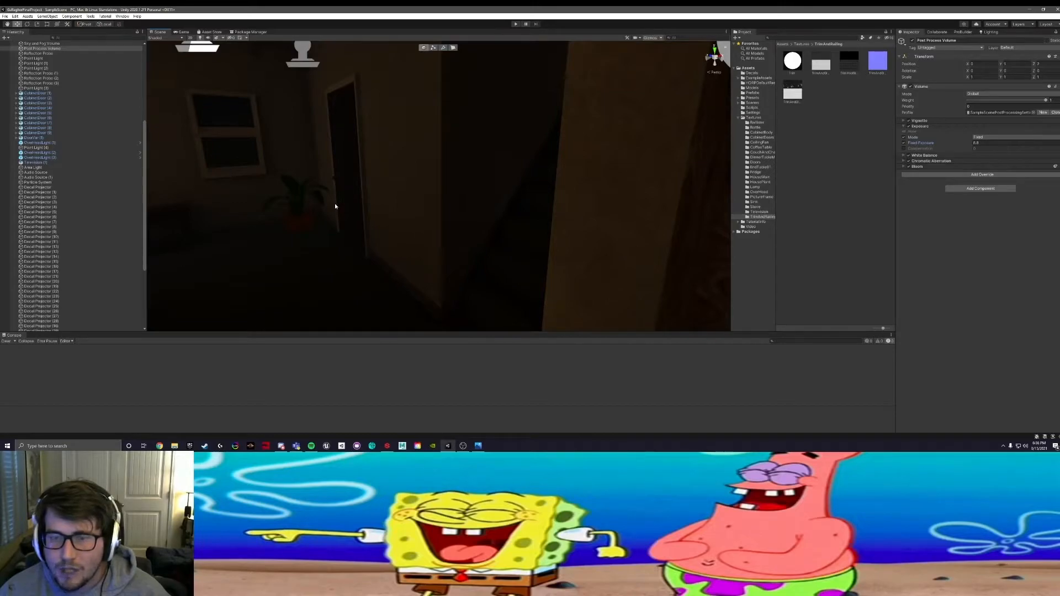
left_click_drag(335, 206, 509, 230, "alt")
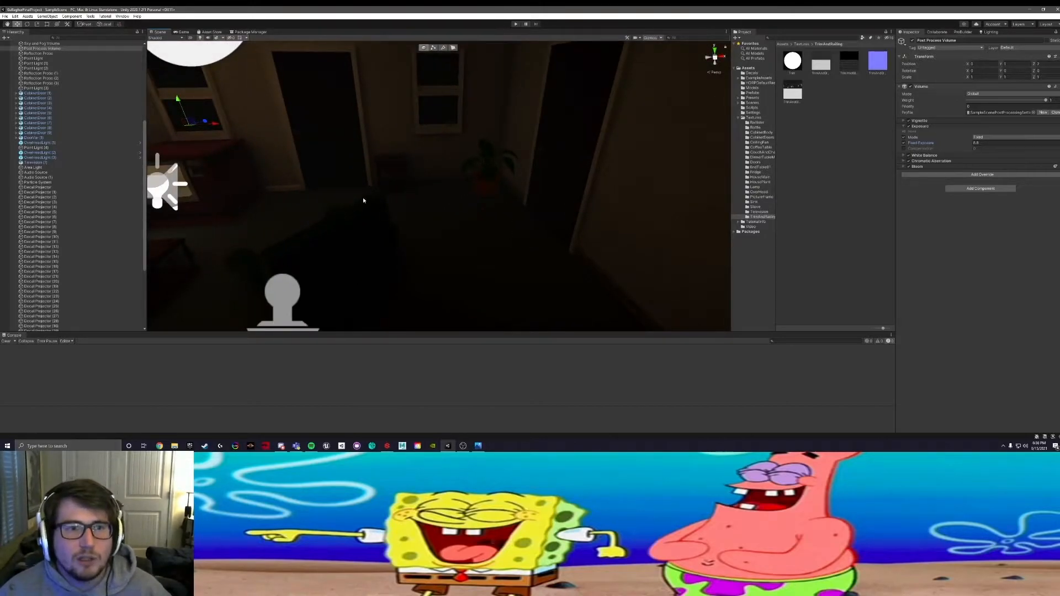
left_click_drag(341, 237, 590, 276, "alt")
scroll(414, 196, "up", 4)
left_click_drag(400, 193, 525, 283, "alt")
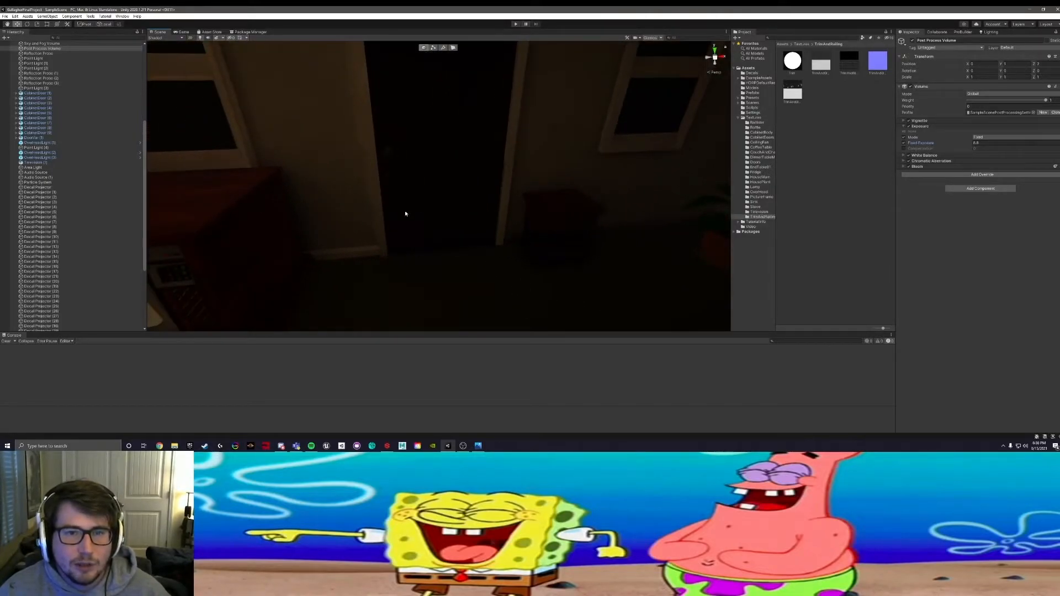
left_click_drag(497, 213, 437, 213, "alt")
left_click_drag(538, 219, 309, 222, "alt")
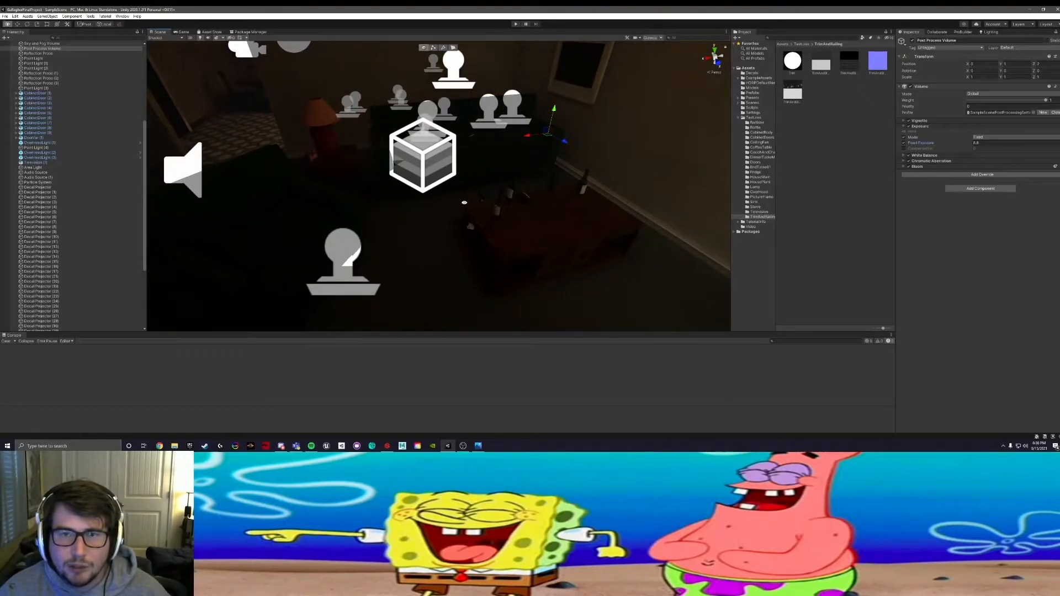
Step: Examine the living room's furniture and windows, and review the Hierarchy's ungrouped objects from the room models to the decals and bottles
left_click_drag(463, 203, 513, 201, "alt")
left_click_drag(421, 204, 498, 207, "alt")
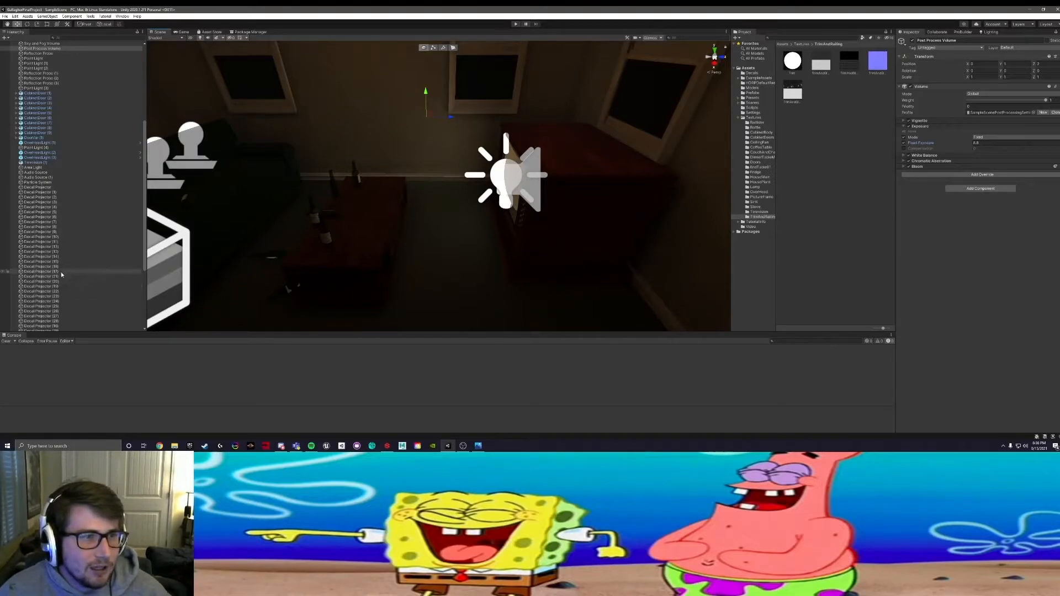
scroll(106, 243, "up", 3)
scroll(106, 243, "down", 9)
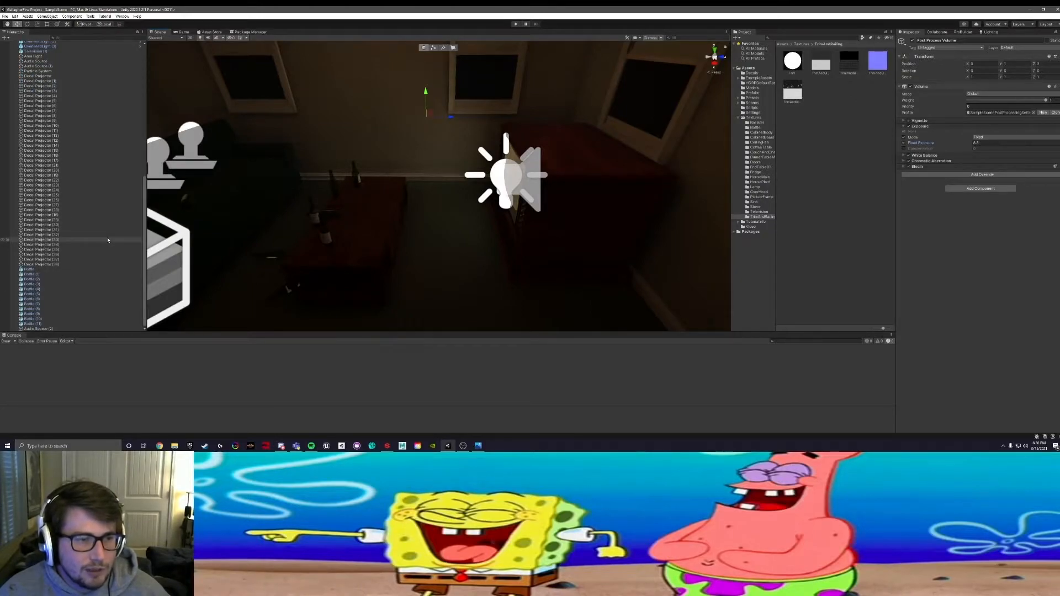
scroll(108, 240, "up", 14)
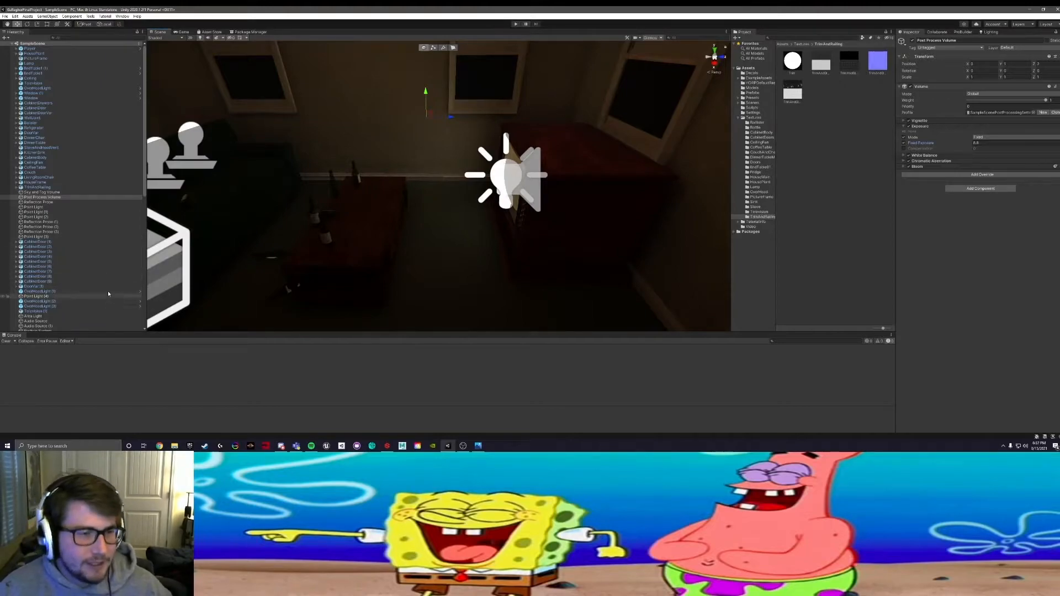
scroll(94, 311, "down", 8)
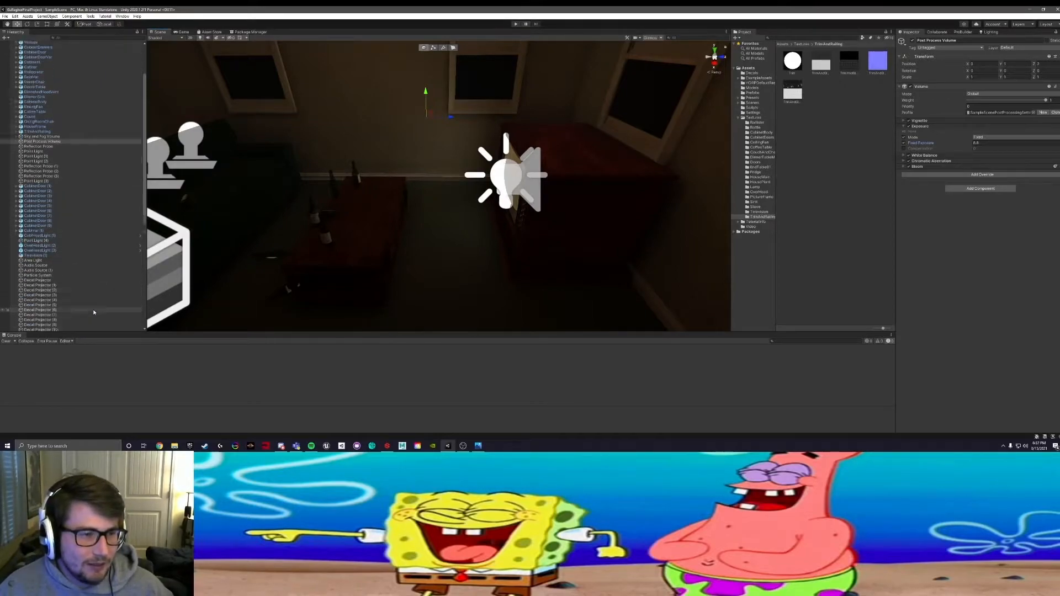
scroll(94, 312, "down", 4)
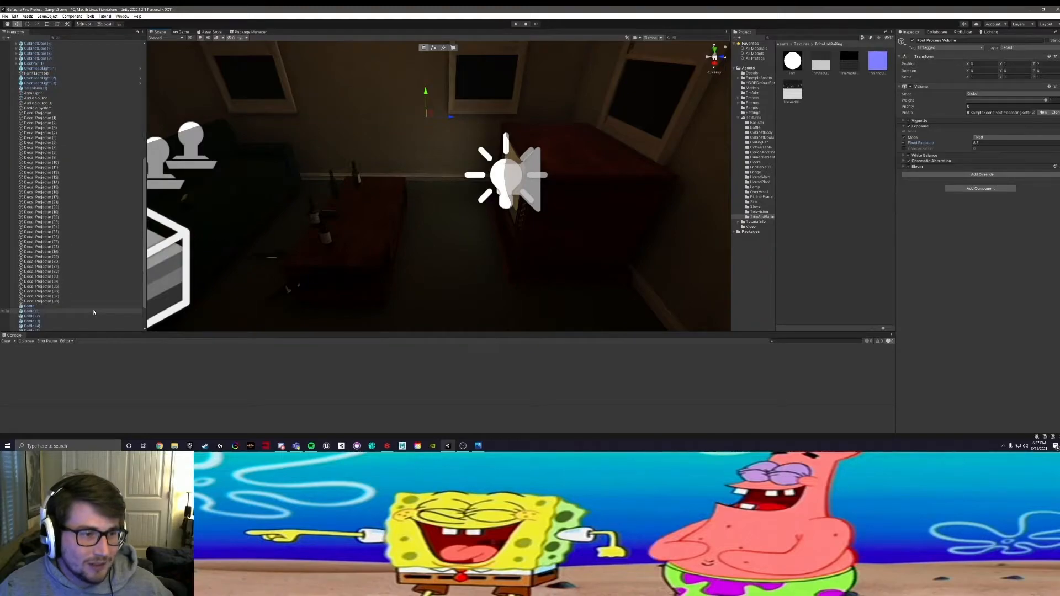
scroll(97, 305, "down", 2)
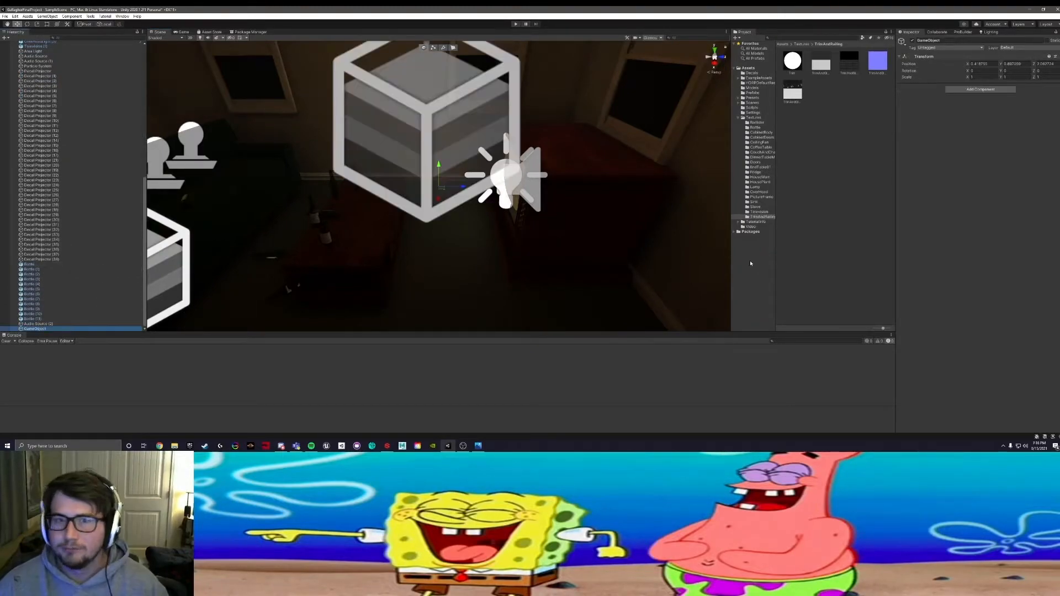
Step: Examine the living room around the new empty GameObject from several angles, including the coffee table, lamp and dining room archway
middle_click_drag(509, 247, 483, 221)
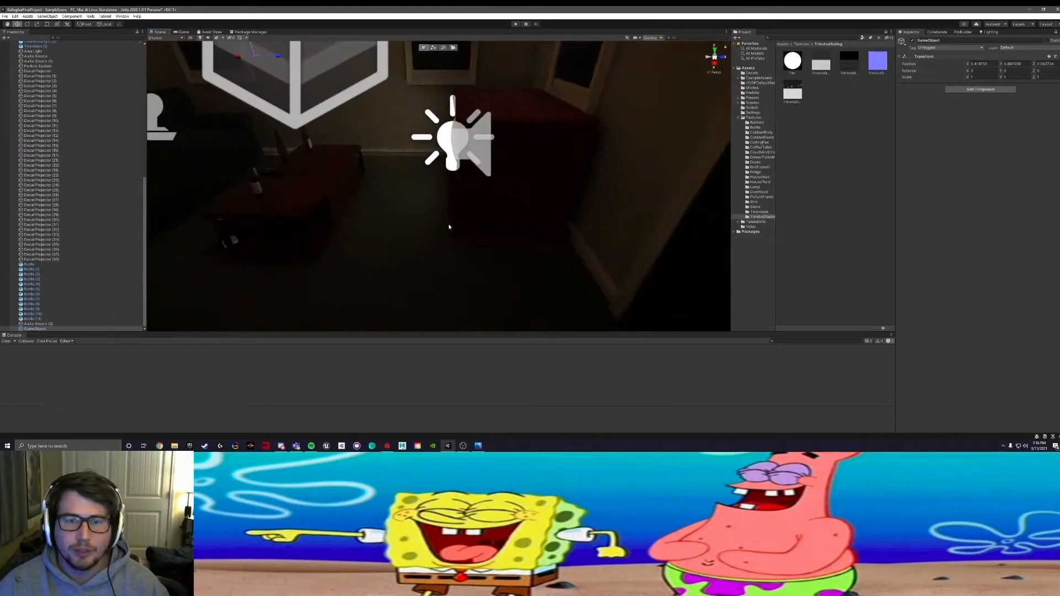
scroll(350, 252, "down", 5)
middle_click_drag(350, 252, 491, 242)
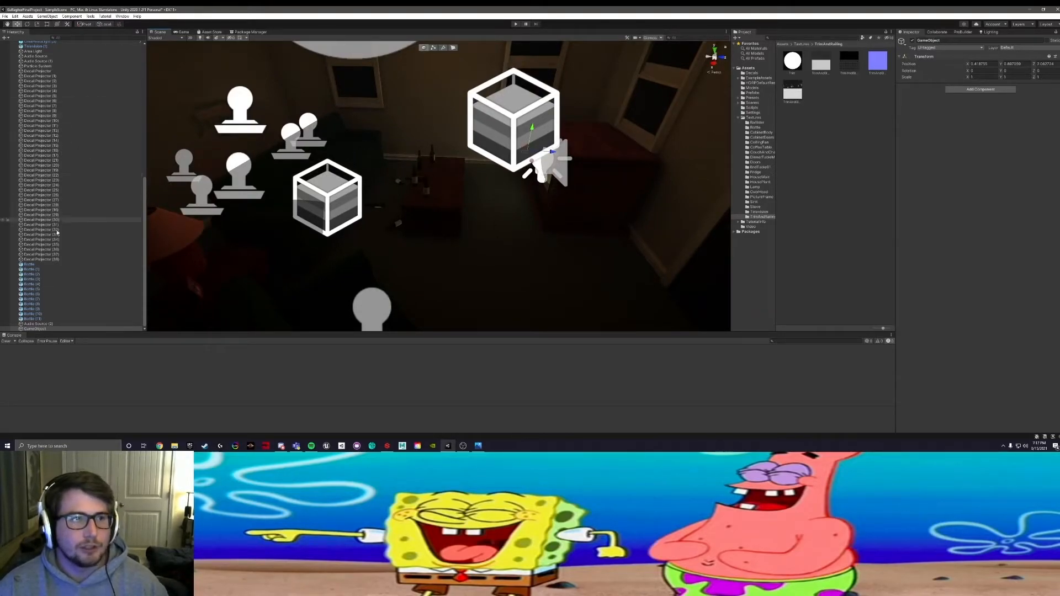
scroll(91, 263, "up", 15)
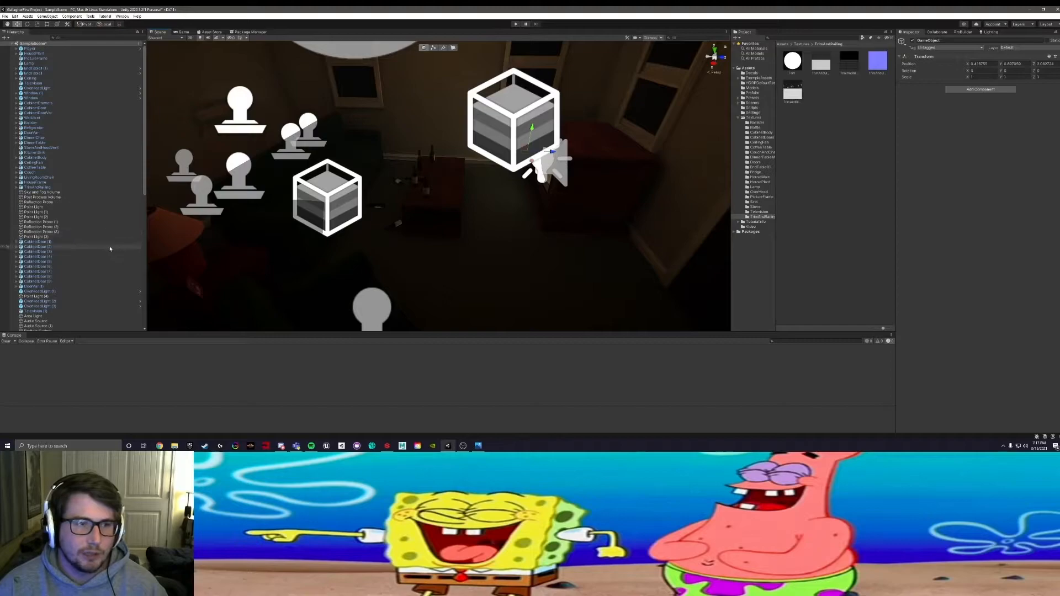
left_click_drag(452, 197, 338, 203, "alt")
middle_click_drag(338, 203, 483, 180)
left_click_drag(484, 180, 317, 233, "alt")
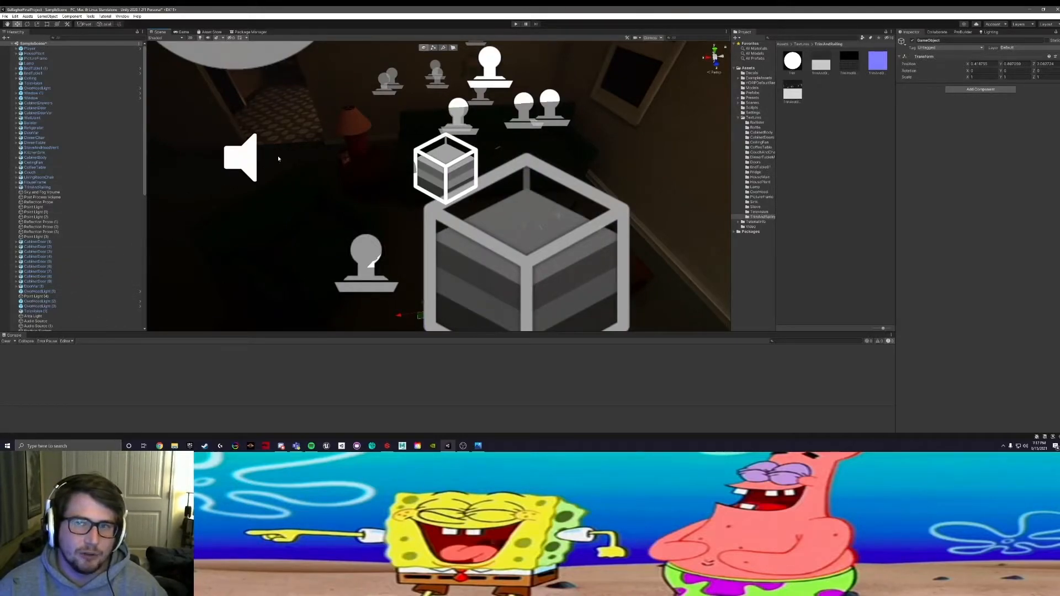
middle_click_drag(325, 185, 452, 216)
right_click_drag(440, 215, 457, 190)
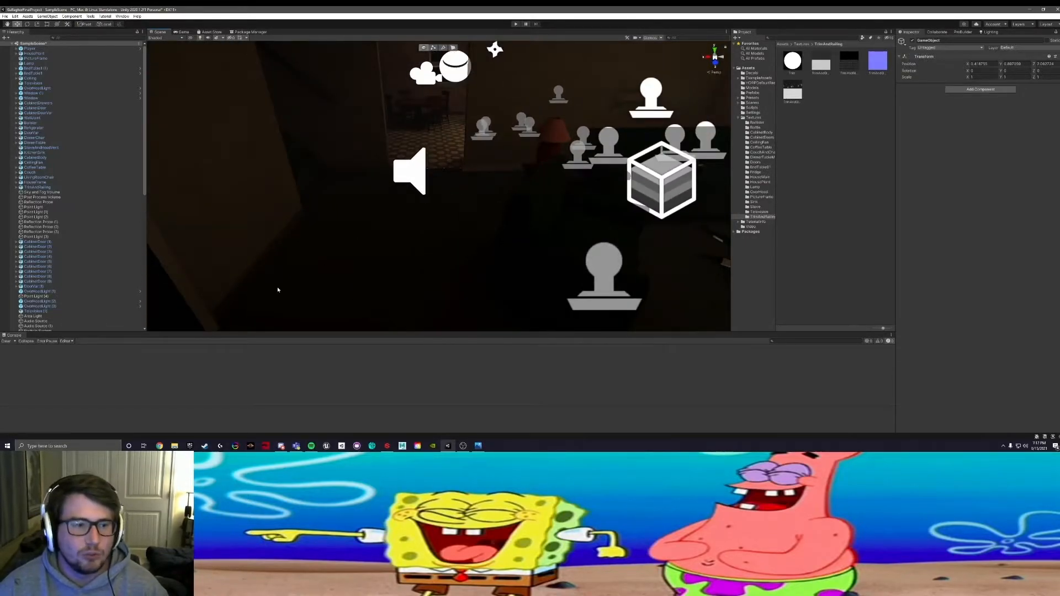
Step: Rename the empty GameObject at the end of the Hierarchy to Decals
scroll(110, 264, "down", 10)
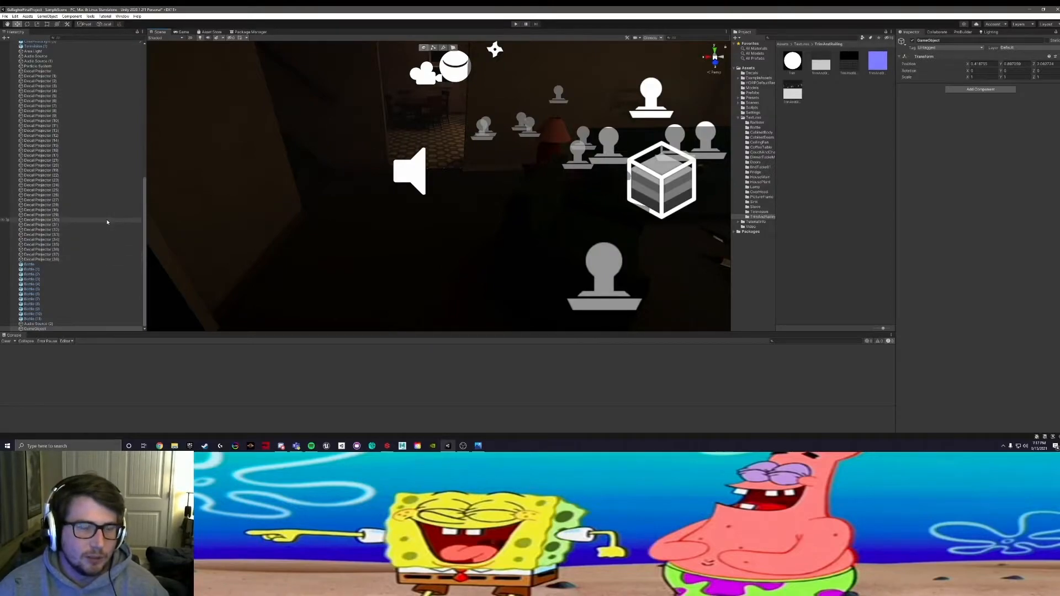
right_click(120, 260)
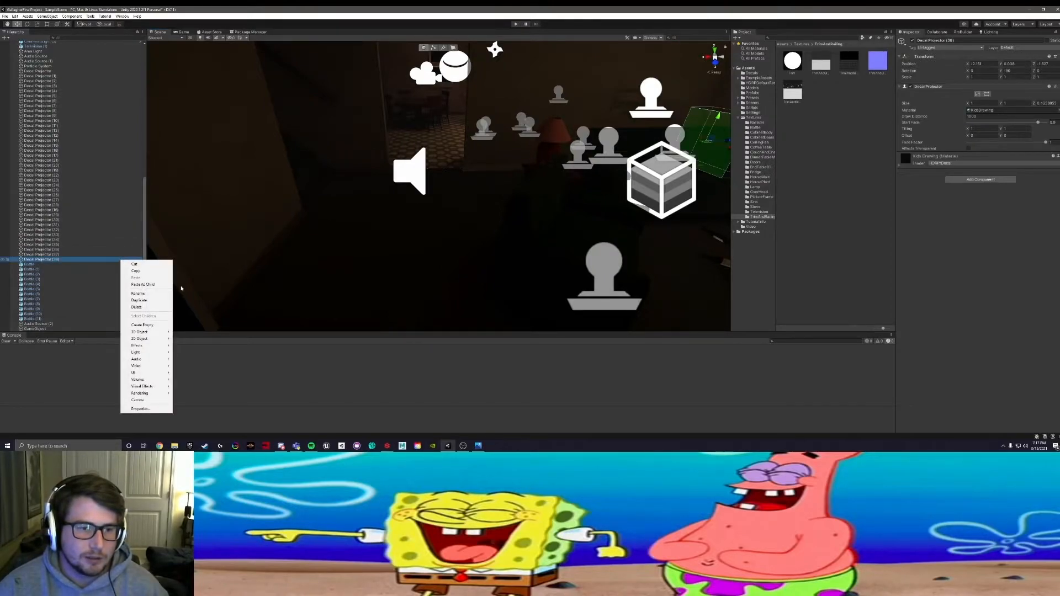
left_click(46, 329)
double_click(45, 329)
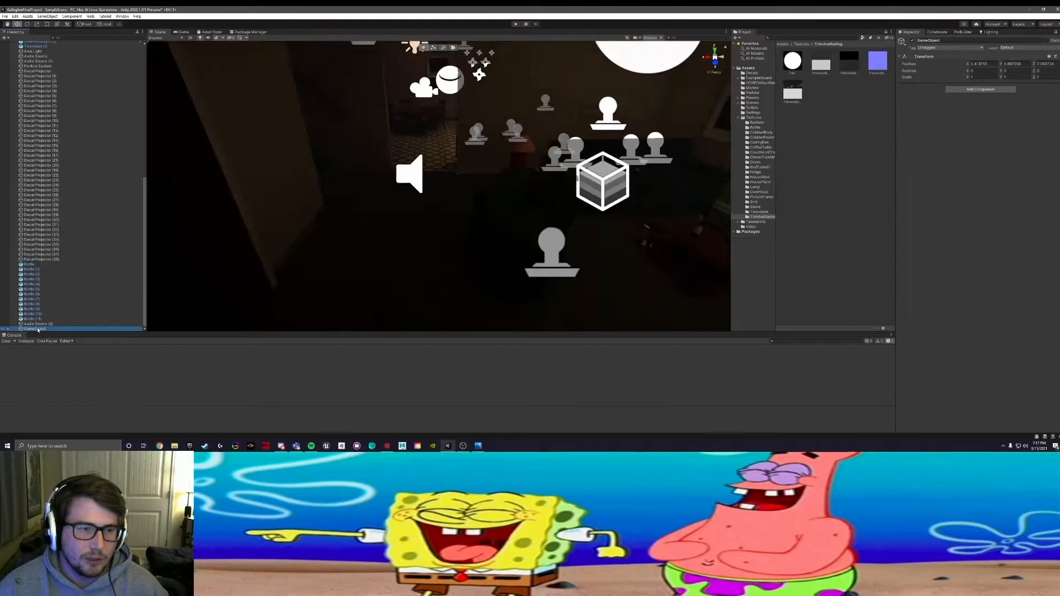
type("E")
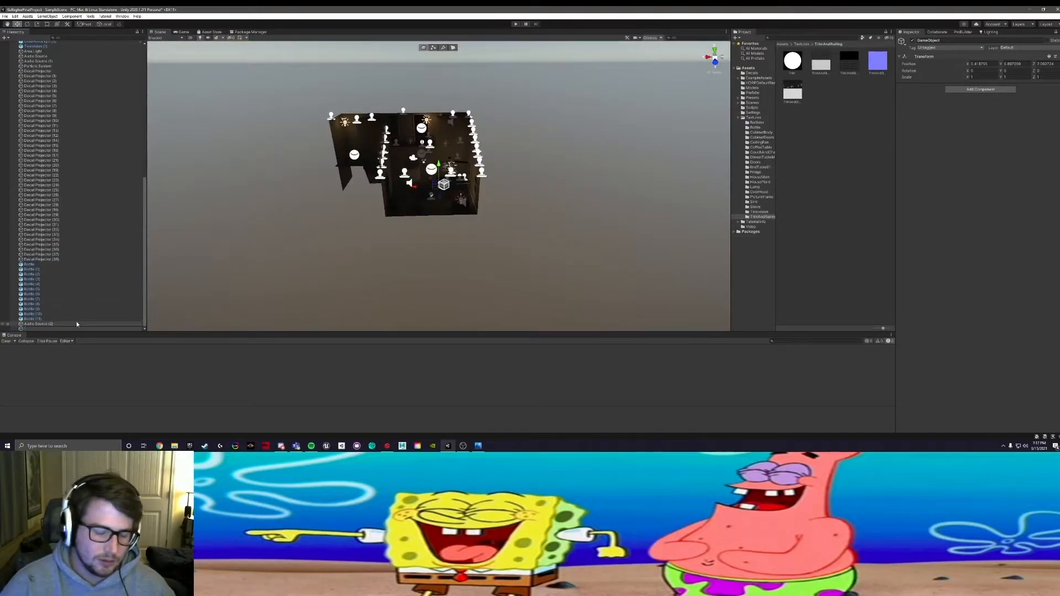
type("ecals")
key("Return")
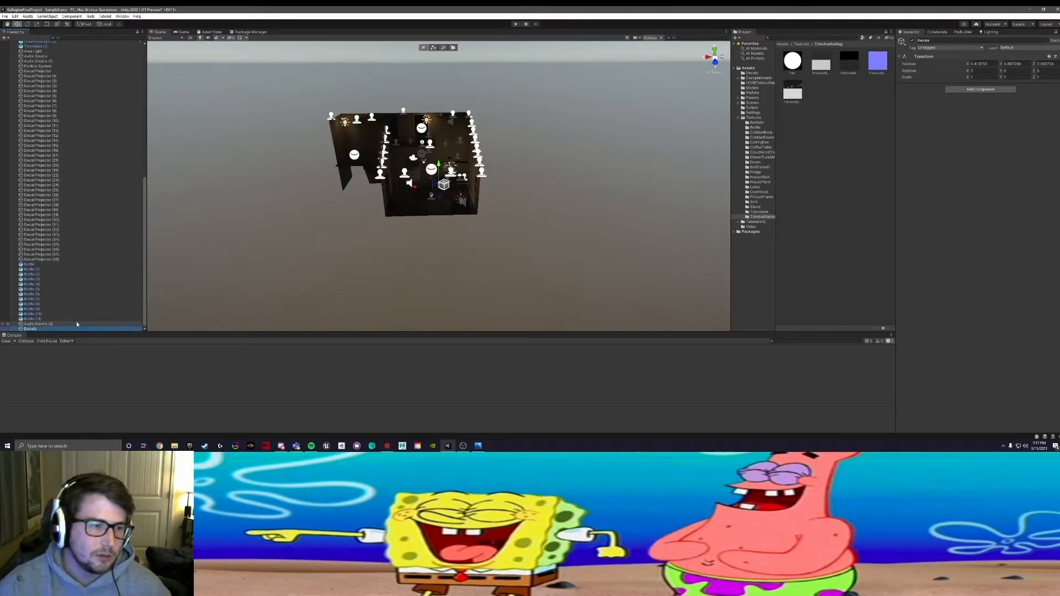
Step: Parent all Decal Projector objects to the Decals object and collapse the group
left_click(62, 77)
left_click(49, 71)
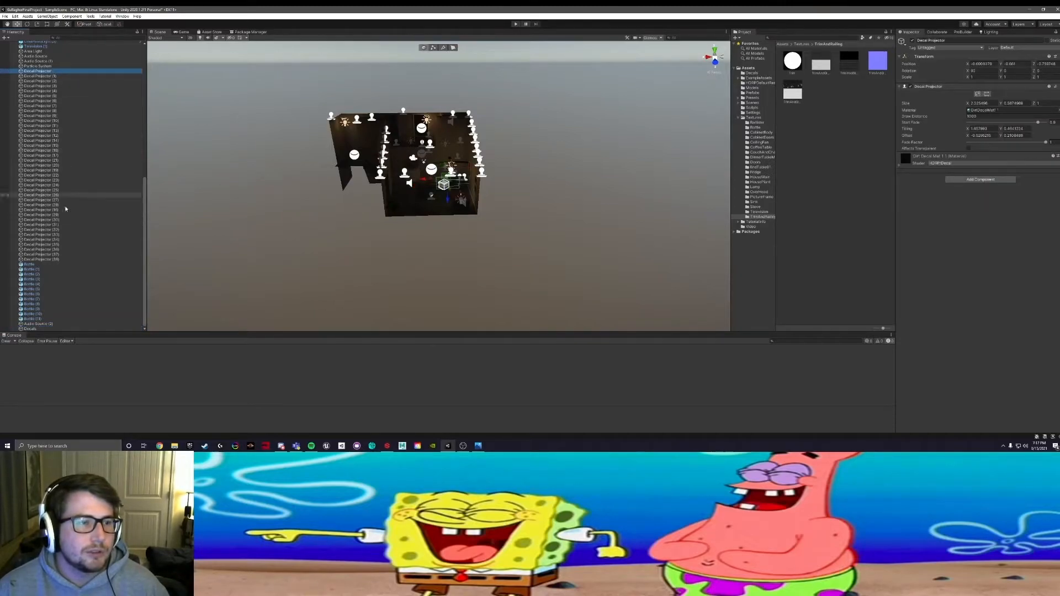
left_click(53, 255, "shift")
left_click(55, 259, "shift")
left_click_drag(39, 77, 32, 329)
left_click(17, 137)
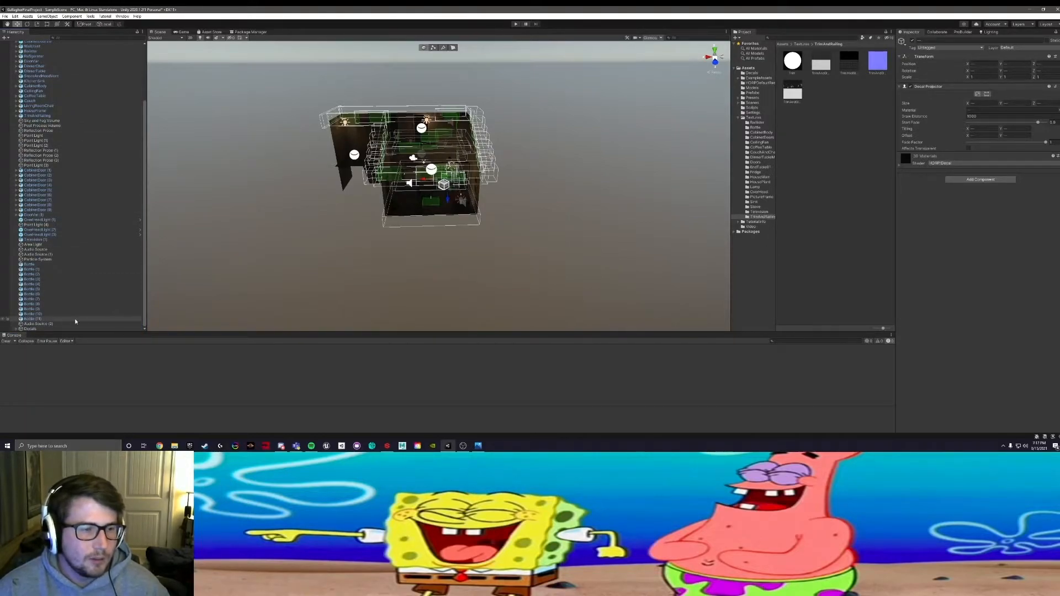
Step: Examine the grouped decals' projection volumes across the house and the objects still ungrouped in the Hierarchy
scroll(101, 307, "up", 2)
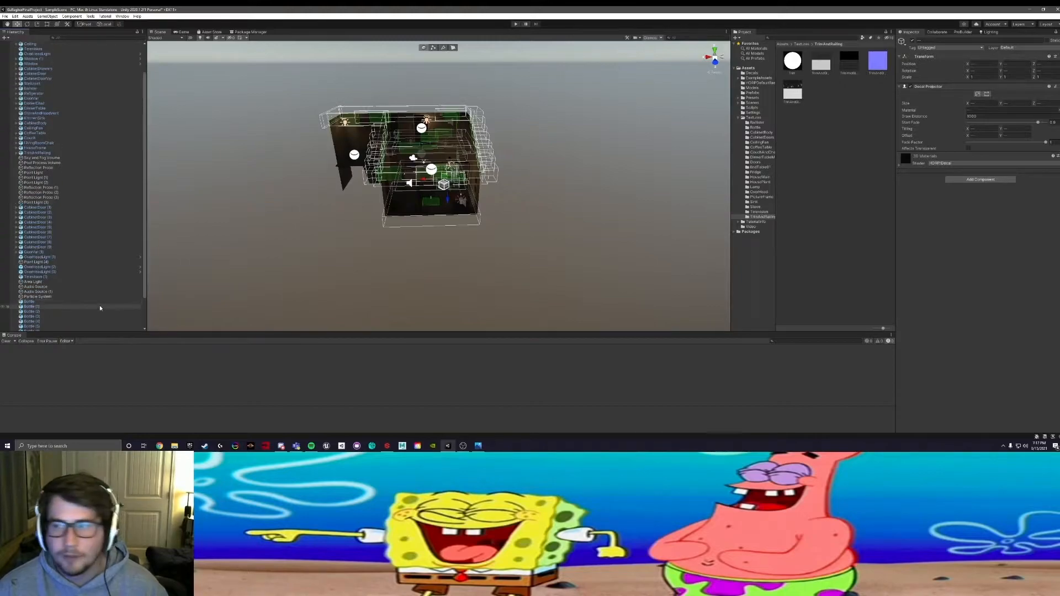
scroll(89, 296, "down", 2)
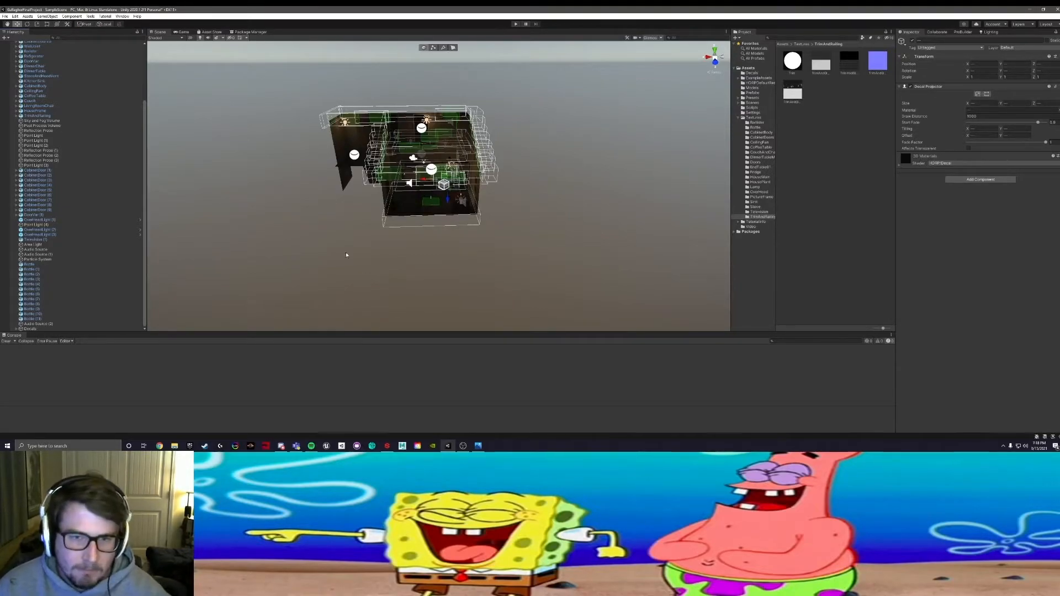
scroll(387, 213, "up", 2)
scroll(396, 214, "up", 2)
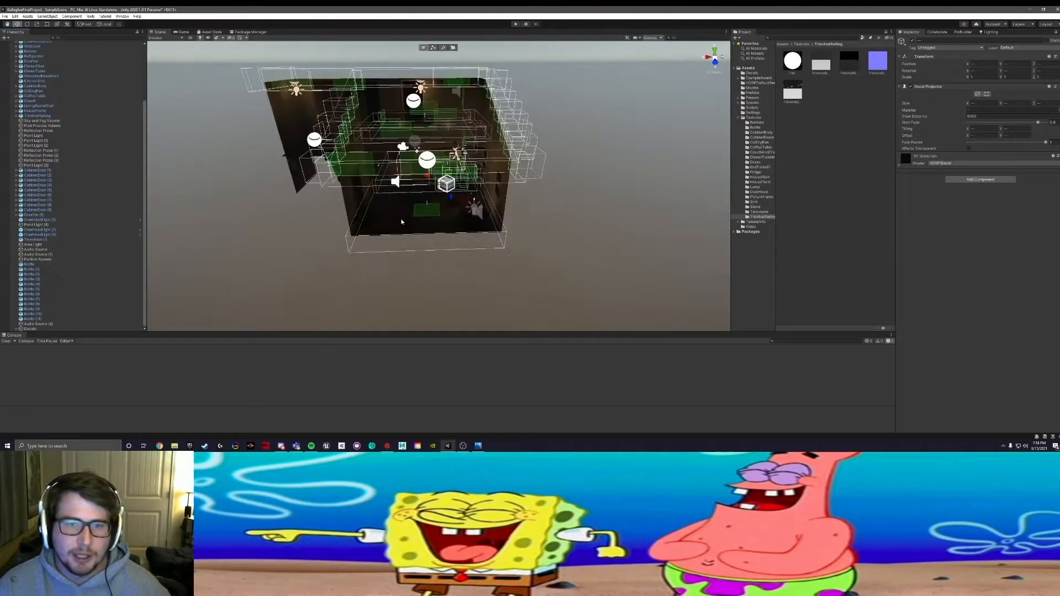
scroll(401, 219, "up", 8)
left_click_drag(369, 220, 420, 237, "alt")
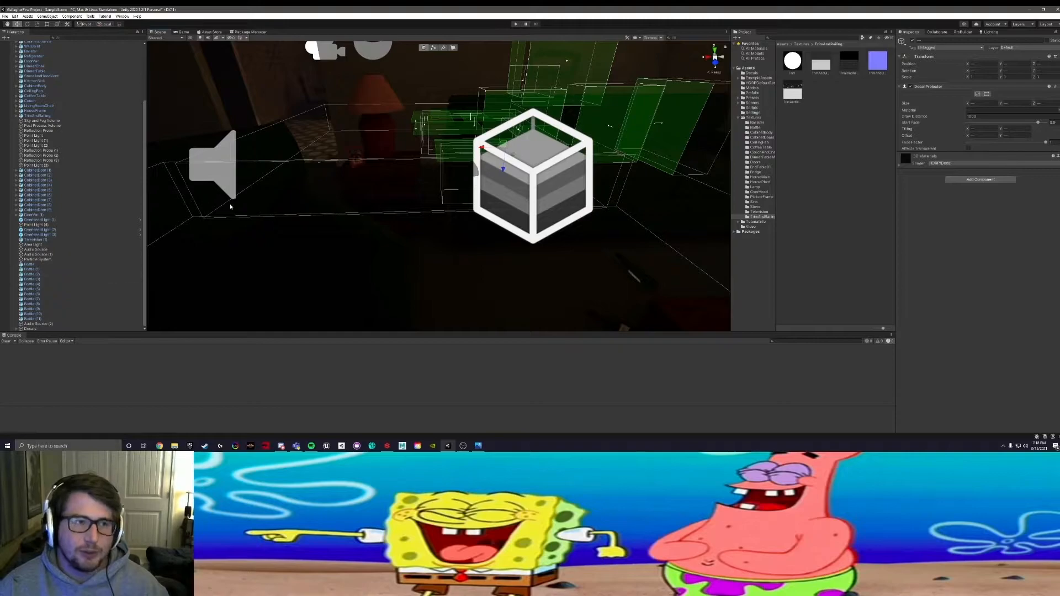
scroll(133, 249, "up", 3)
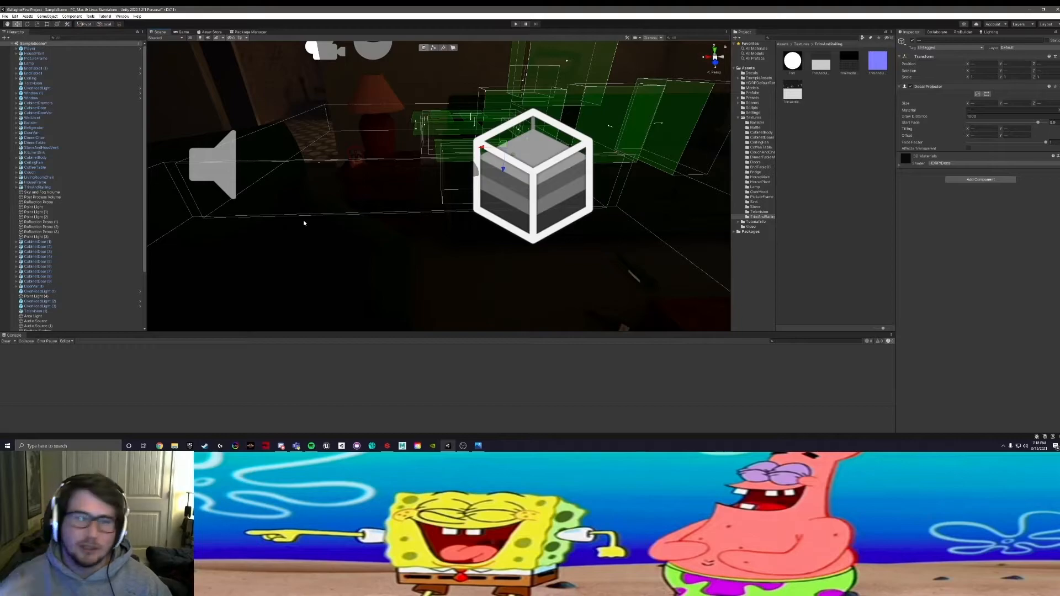
scroll(101, 270, "down", 5)
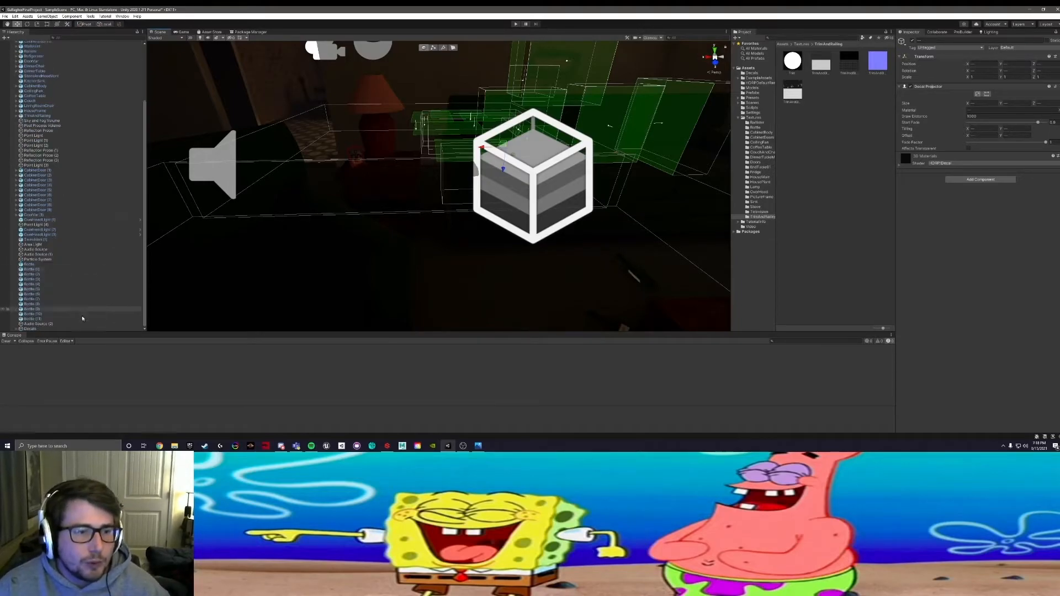
Step: Create another empty GameObject and rename it ReflectionProbes
left_click(4, 38)
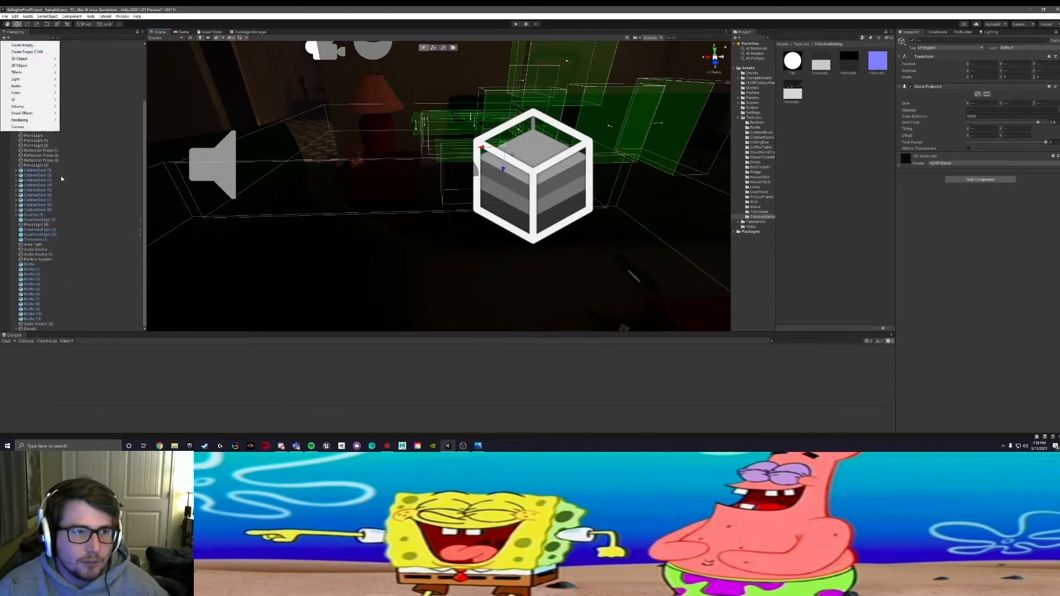
left_click(22, 45)
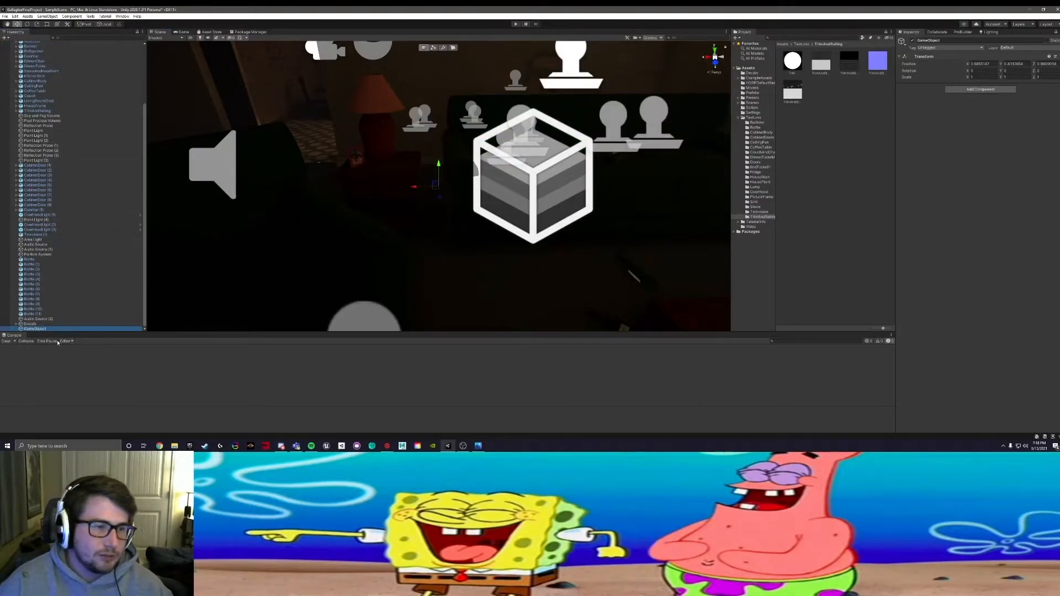
double_click(38, 330)
right_click(38, 329)
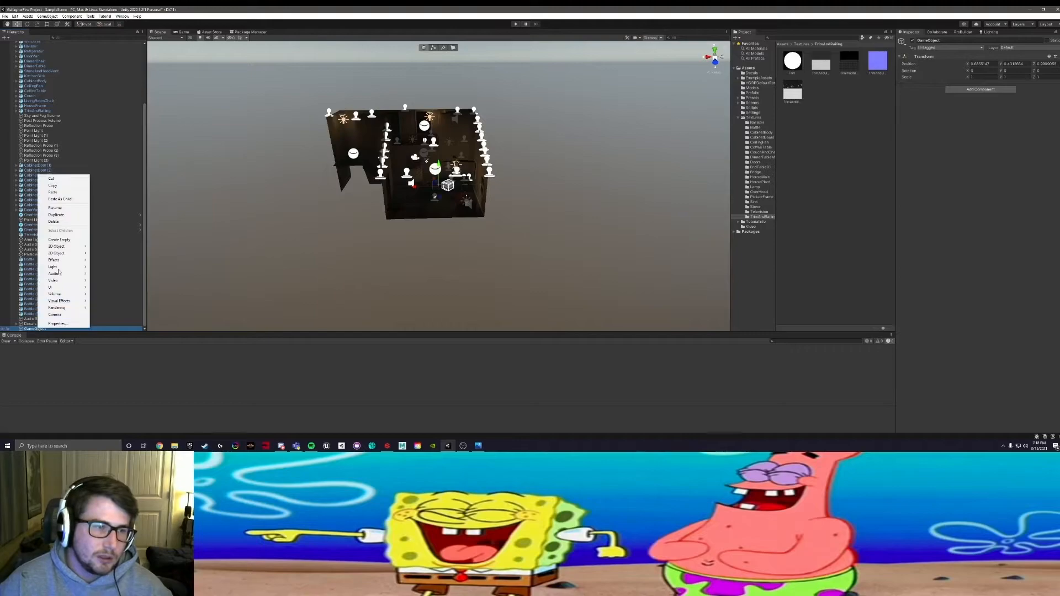
left_click(55, 208)
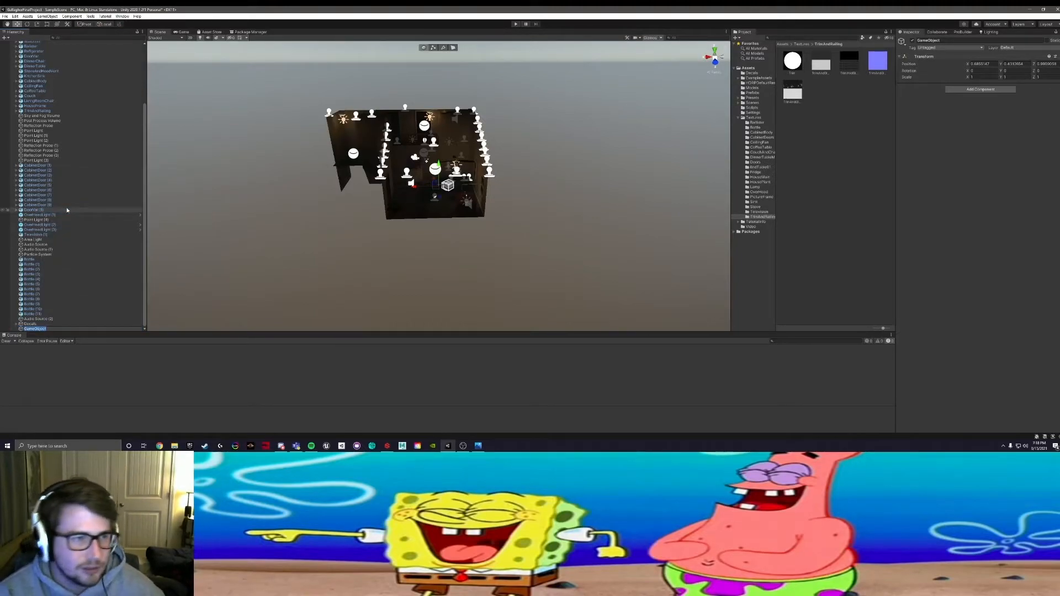
type("Reflection")
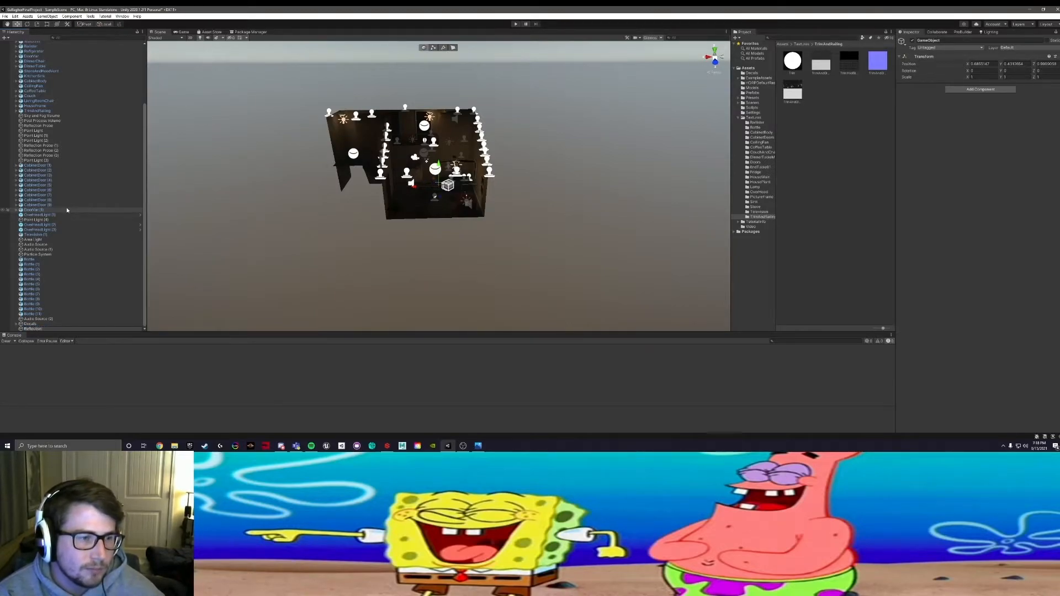
type("Probes")
key("Return")
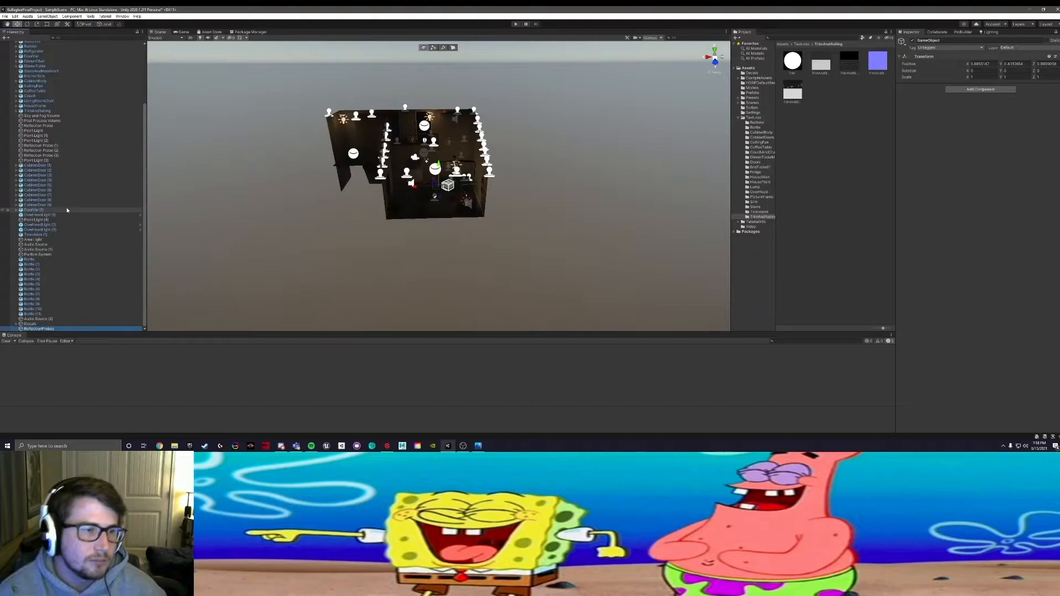
Step: Parent Reflection Probe (1), (2) and (3) to the ReflectionProbes object
left_click(41, 145)
left_click(44, 155, "shift")
left_click_drag(50, 148, 38, 329)
Step: Examine the selected reflection probes' influence volumes over the rooms and the remaining ungrouped objects in the Hierarchy
scroll(57, 200, "up", 5)
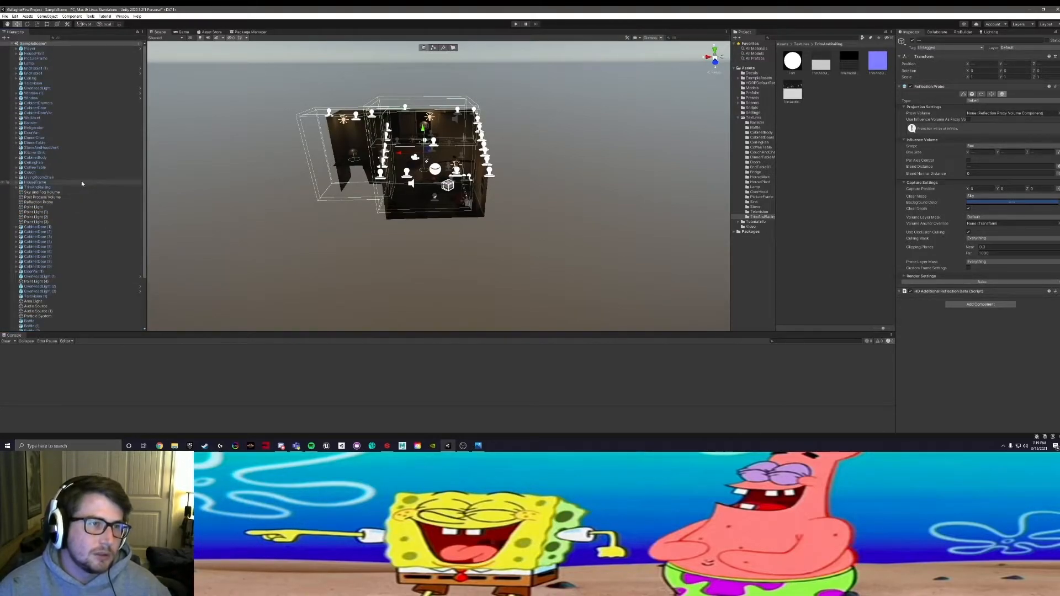
scroll(414, 173, "up", 2)
scroll(414, 172, "up", 8)
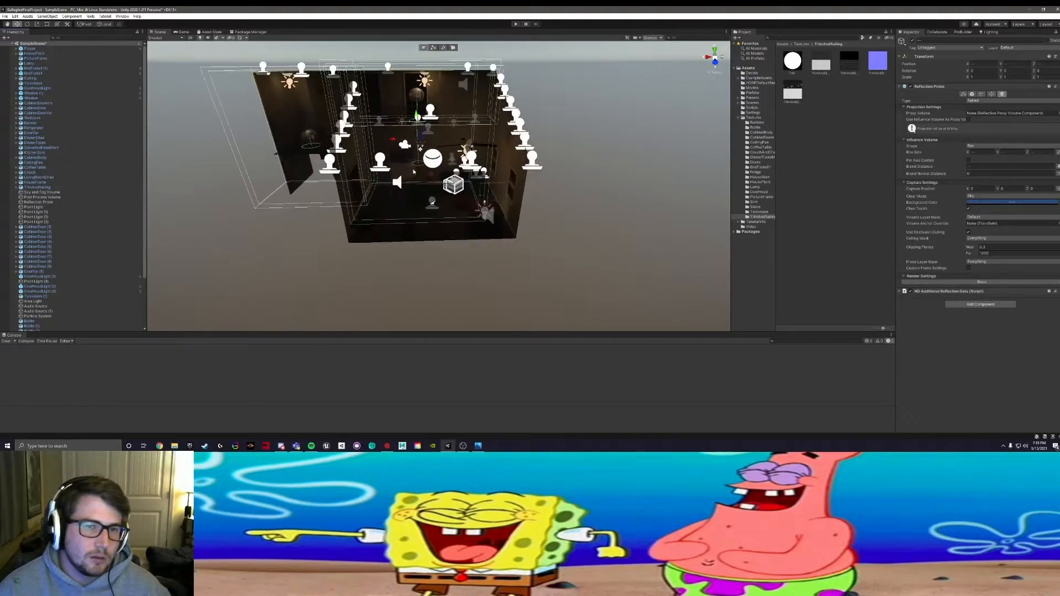
left_click_drag(398, 168, 408, 206, "alt")
scroll(420, 215, "up", 4)
middle_click_drag(407, 206, 456, 154)
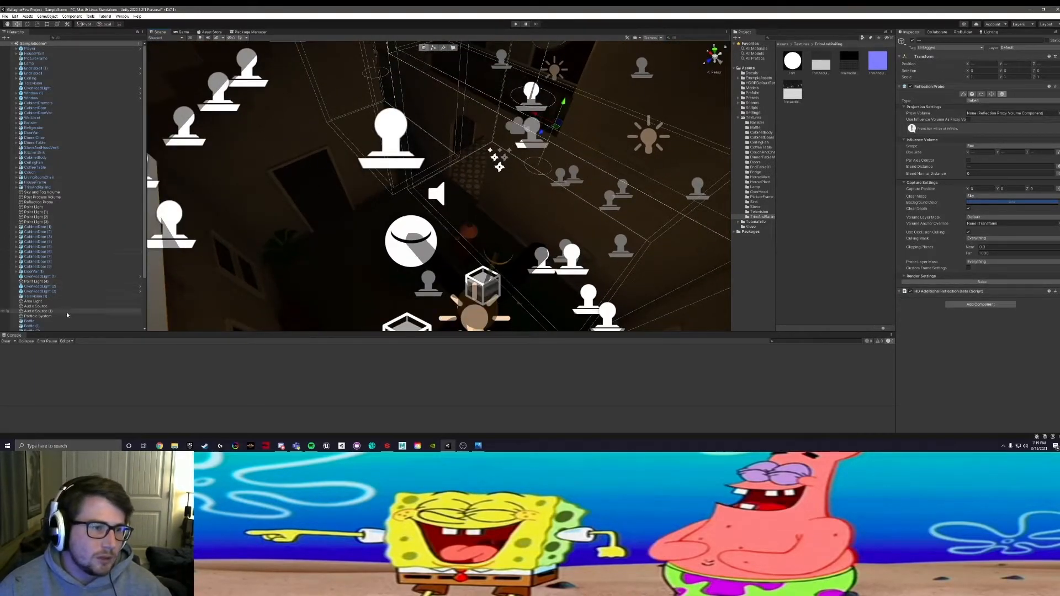
scroll(64, 309, "down", 3)
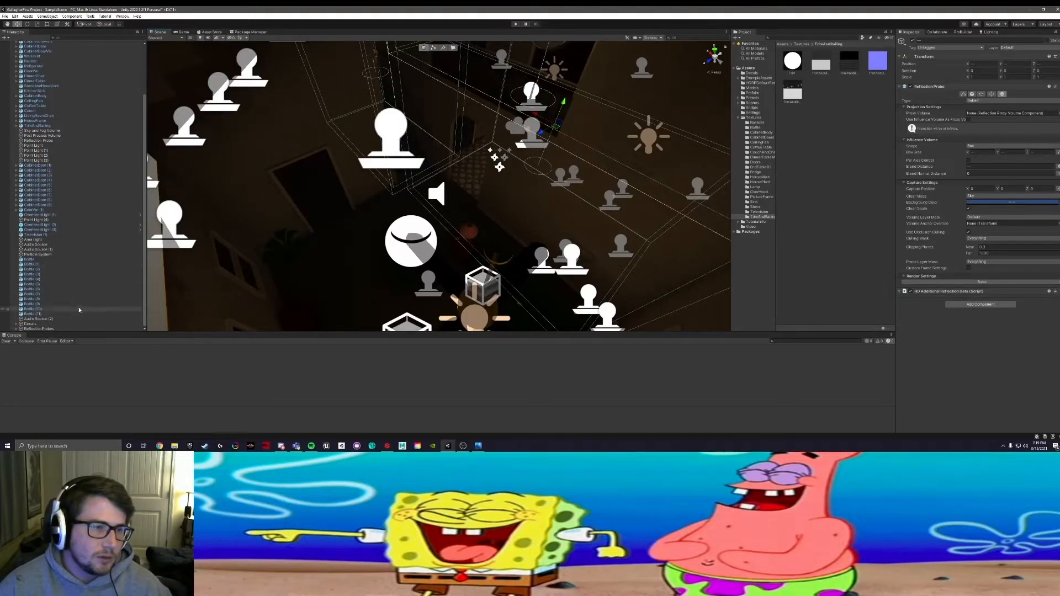
left_click_drag(389, 237, 314, 247, "alt")
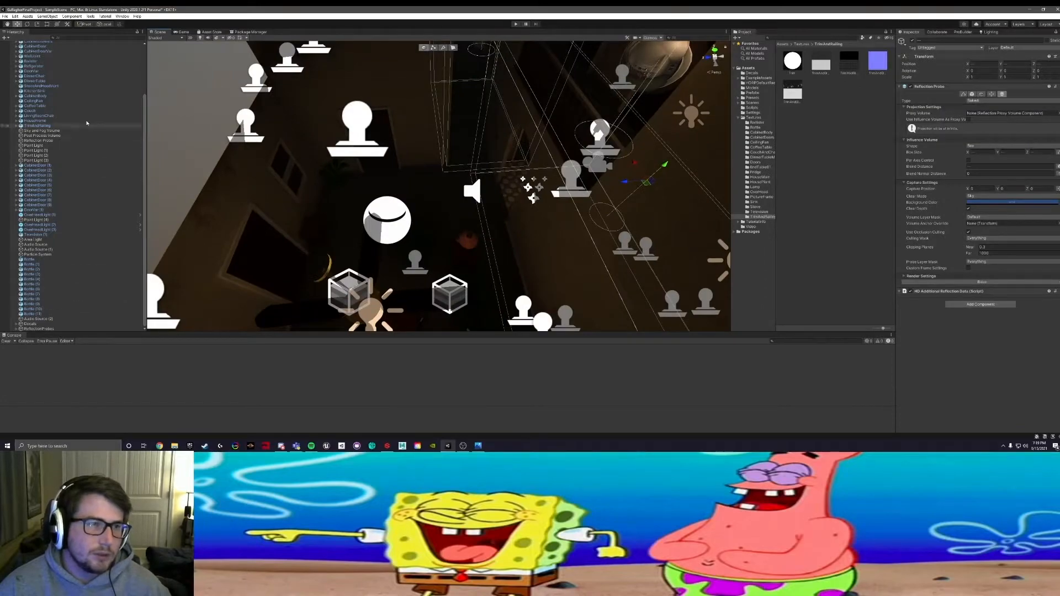
Step: Create another empty GameObject in the Hierarchy and rename it LivingRoom
right_click(92, 210)
left_click(5, 38)
left_click(5, 38)
left_click(45, 47)
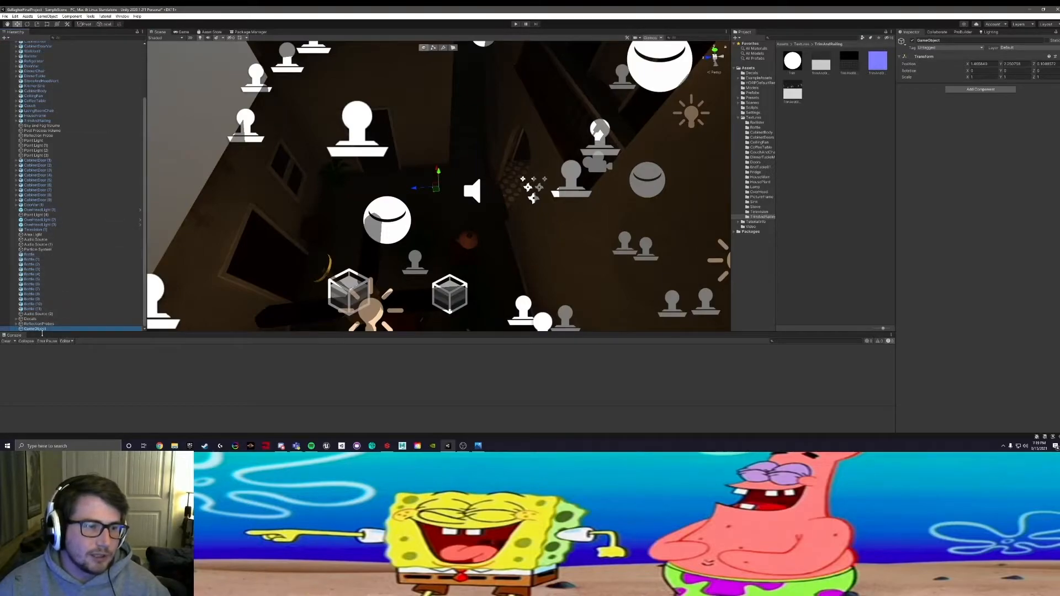
right_click(41, 329)
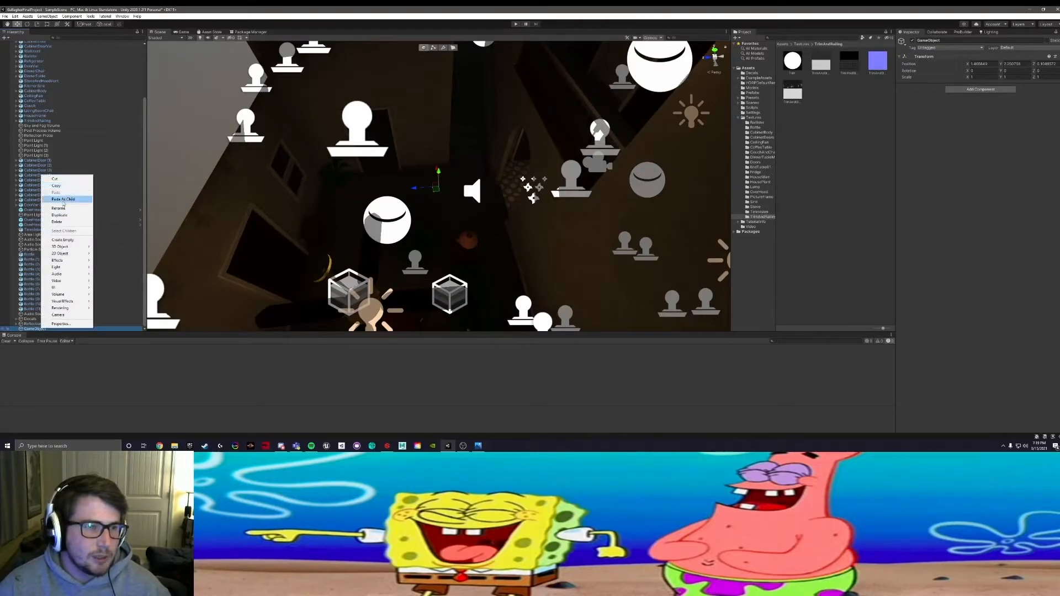
left_click(64, 214)
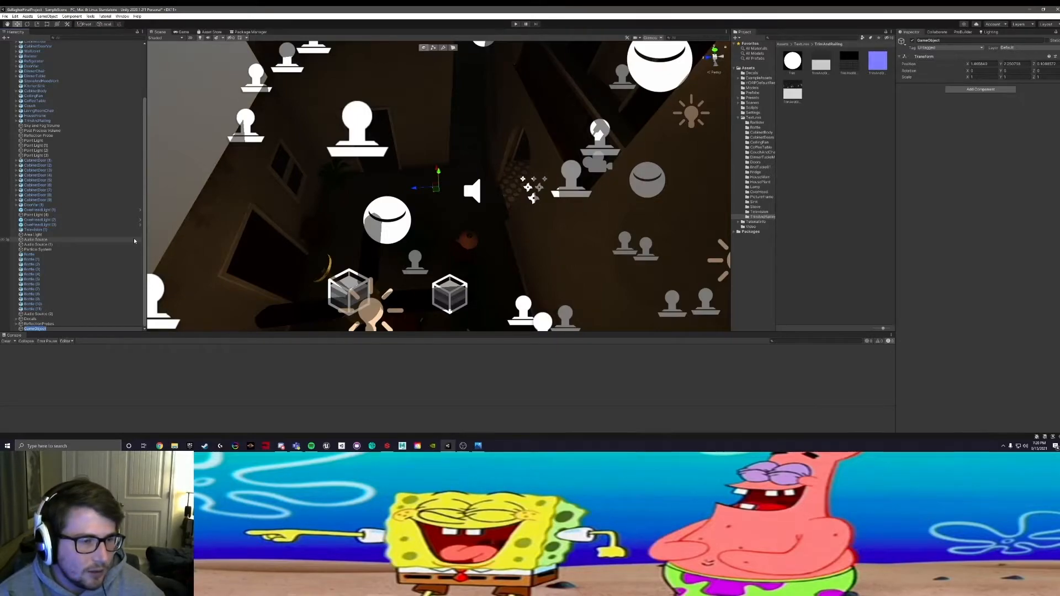
type("Lig")
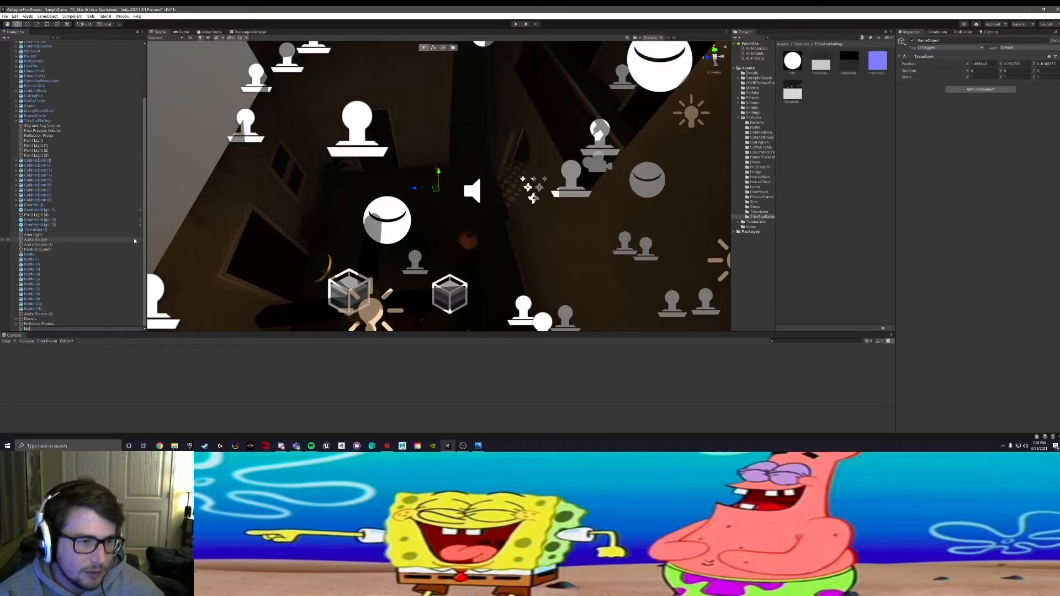
key("Return")
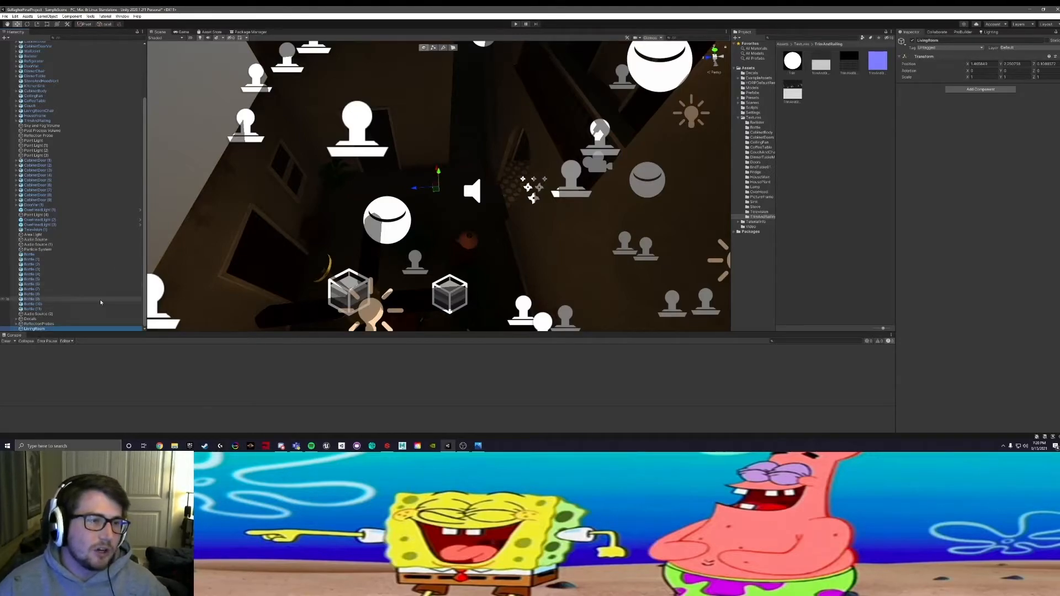
Step: Parent the CoffeeTable and CeilingFan to the LivingRoom object
left_click_drag(386, 204, 309, 264, "alt")
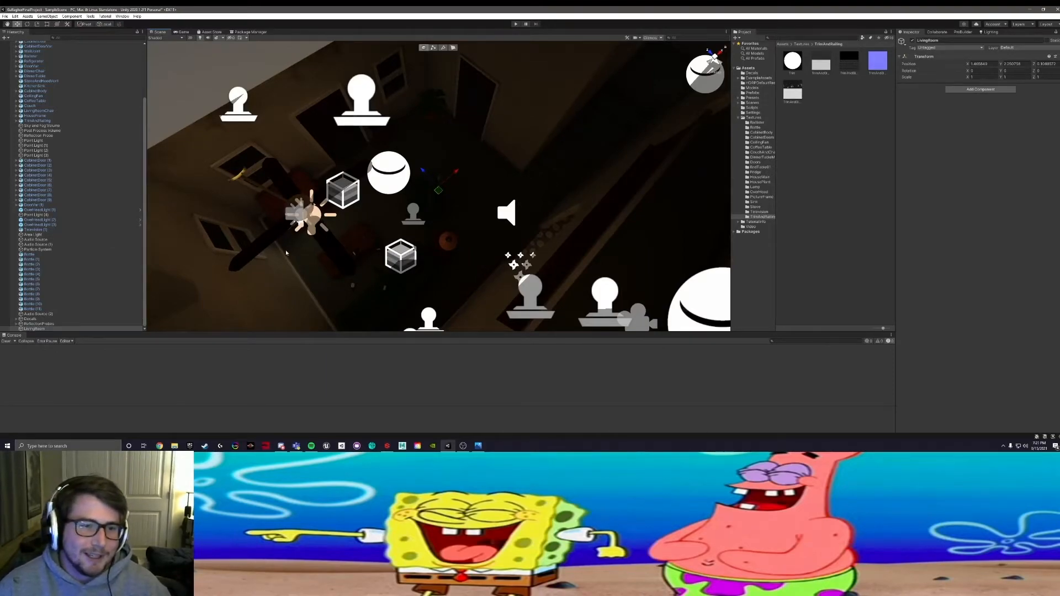
left_click(340, 251)
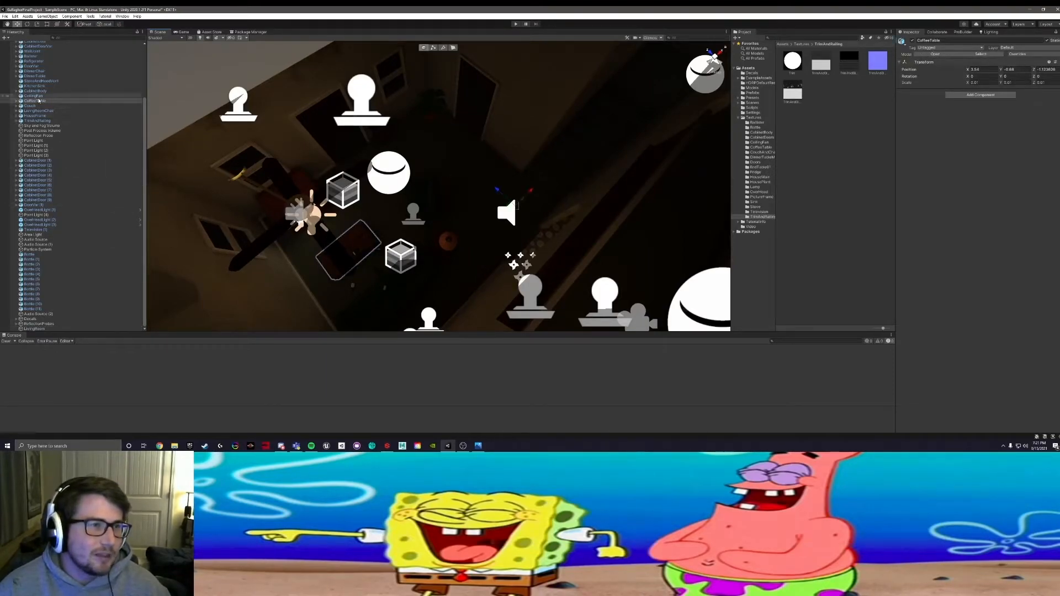
left_click(34, 95, "ctrl")
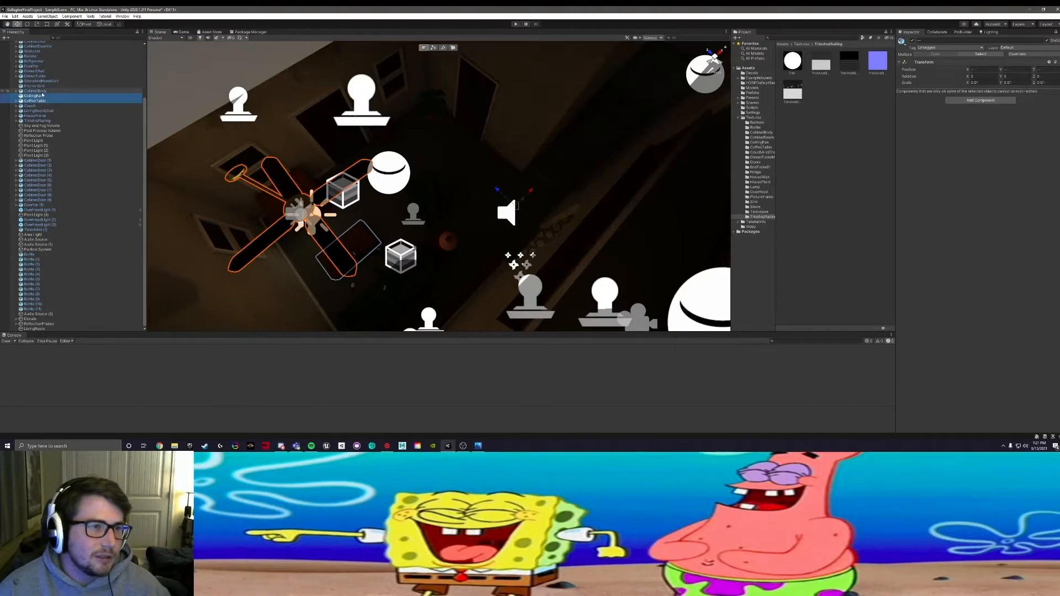
left_click_drag(41, 99, 39, 331)
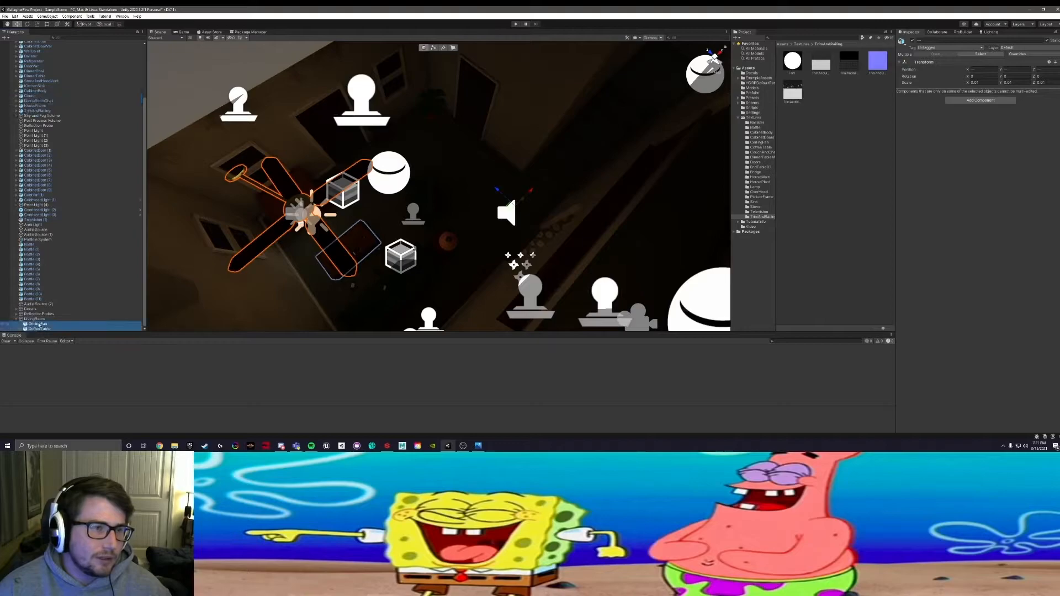
Step: Check what TrimAndRailing and HouseFrame cover, and parent LivingRoomChair and Couch to the LivingRoom object
left_click(40, 111)
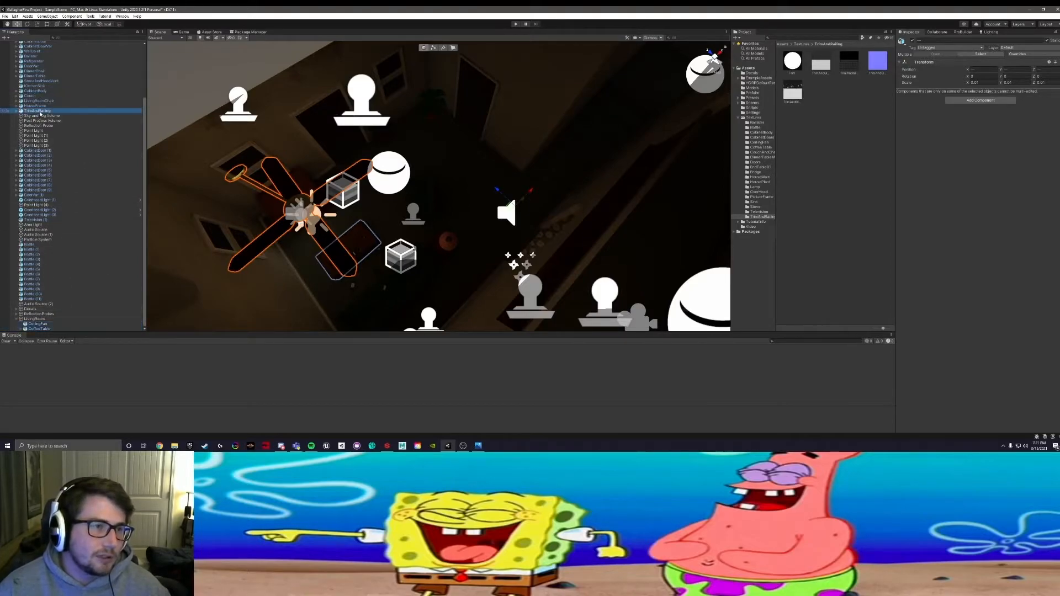
left_click_drag(479, 226, 288, 202, "alt")
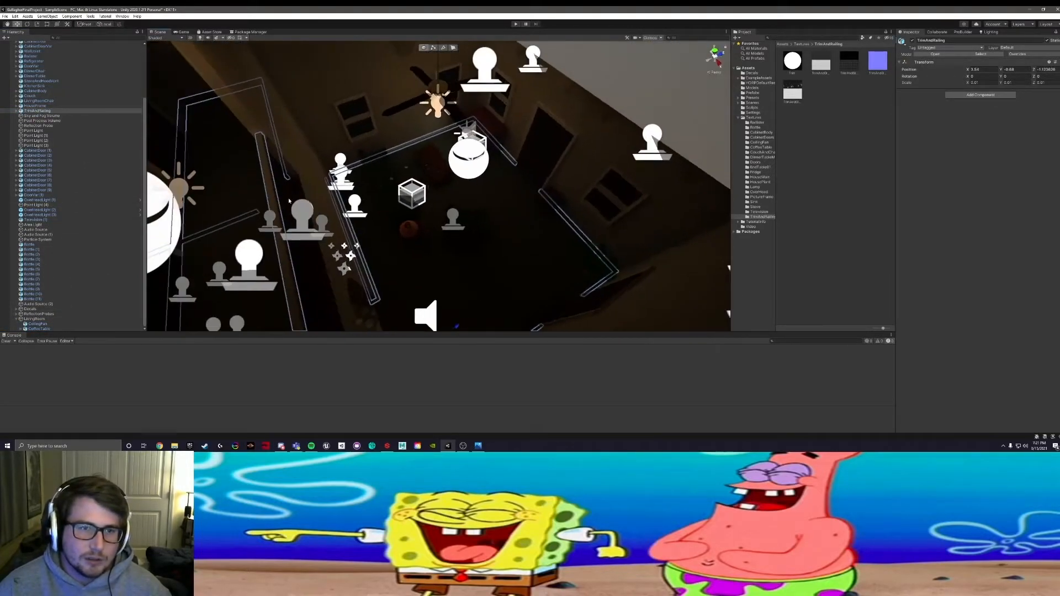
left_click(53, 107)
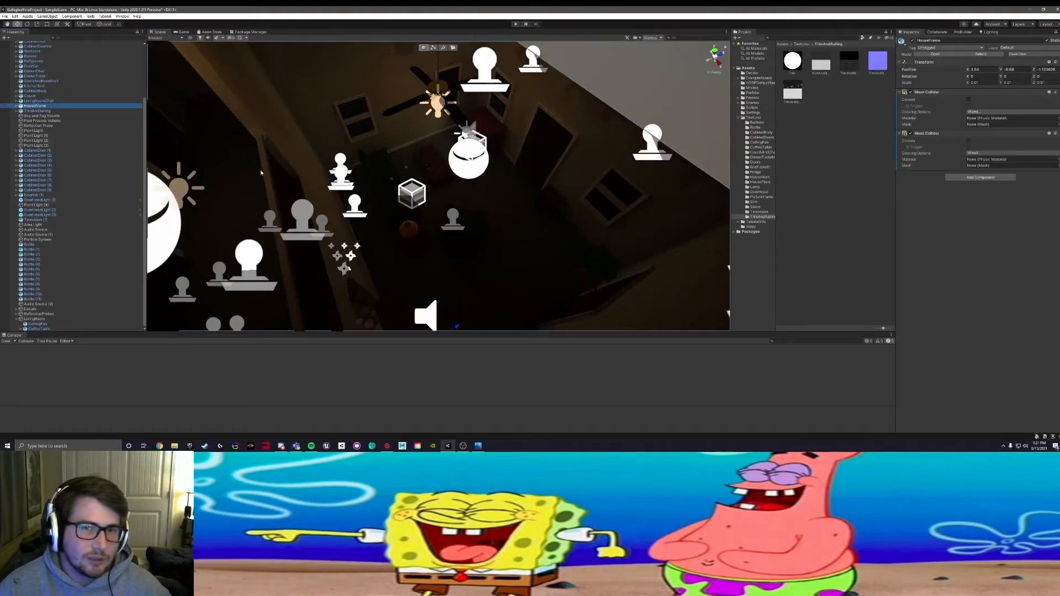
left_click(65, 101)
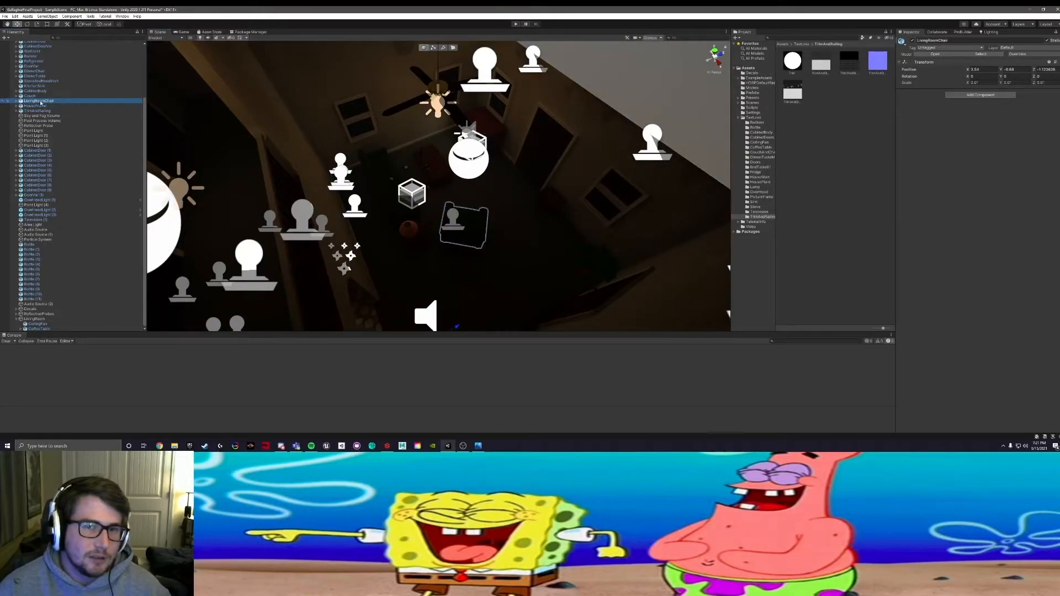
left_click(36, 95, "ctrl")
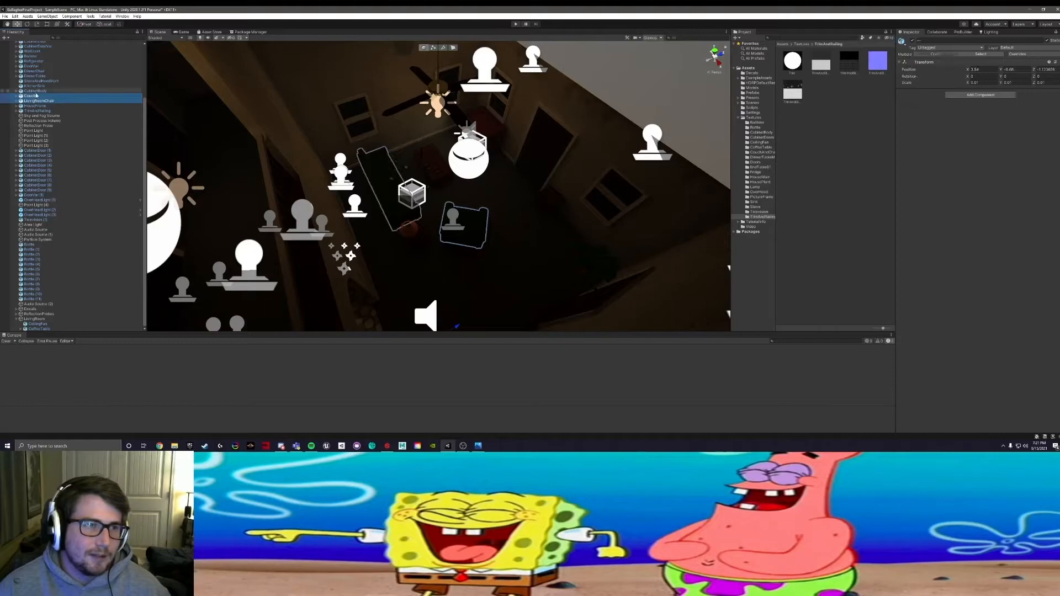
left_click_drag(60, 148, 42, 309)
Step: Identify the living room's overhead light in the scene and parent OverHeadLight (2) to the LivingRoom object
scroll(46, 137, "up", 3)
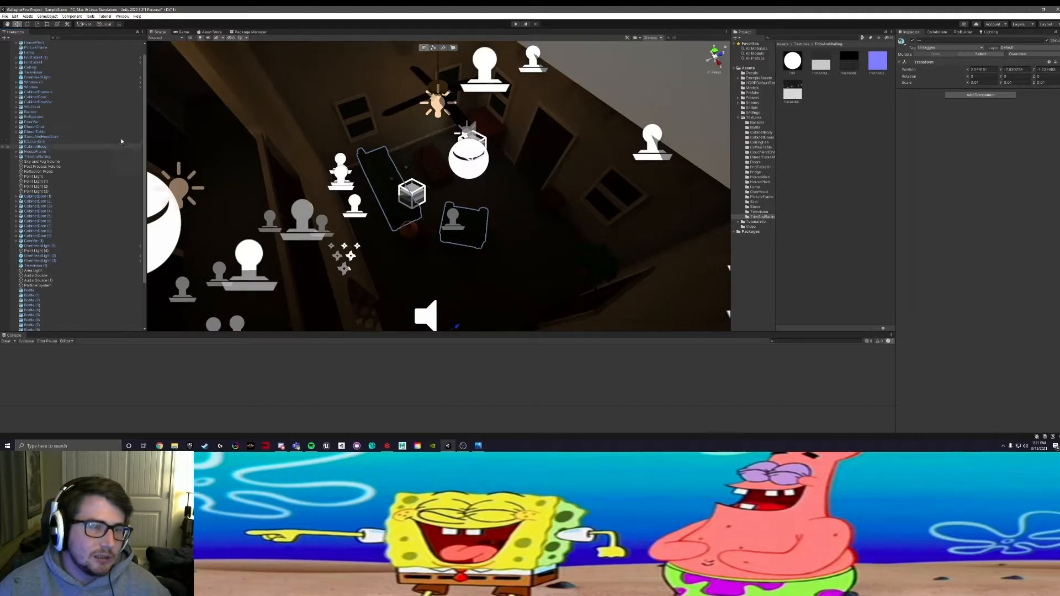
left_click_drag(469, 117, 393, 115, "alt")
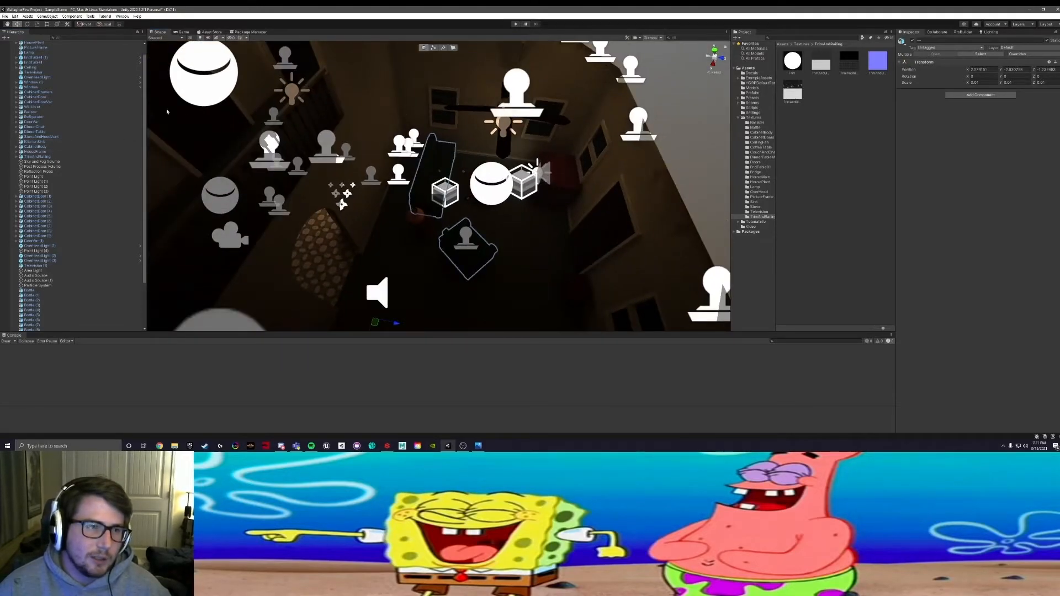
scroll(82, 113, "up", 1)
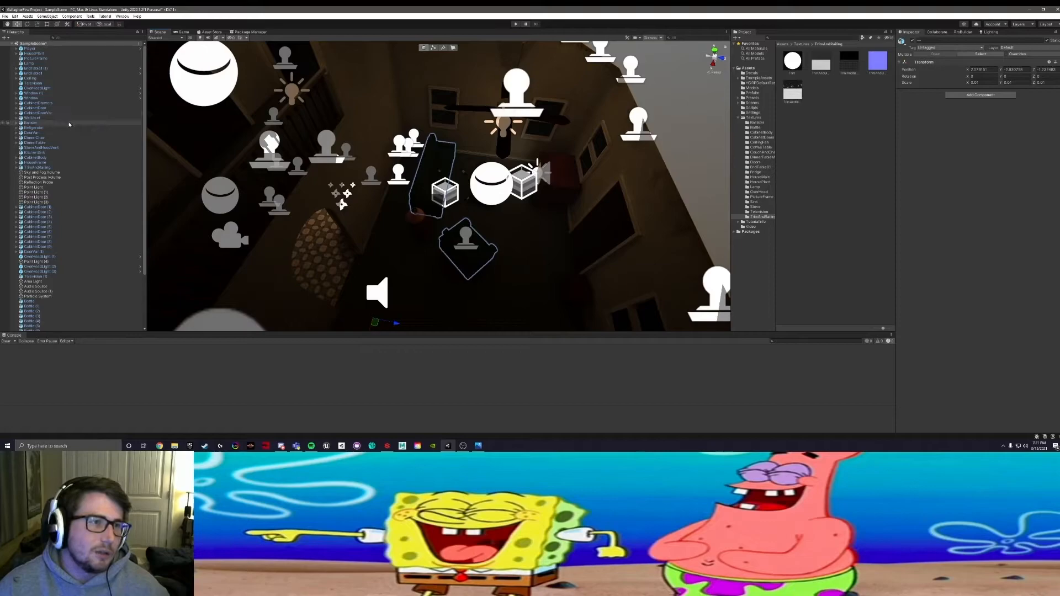
scroll(68, 120, "down", 2)
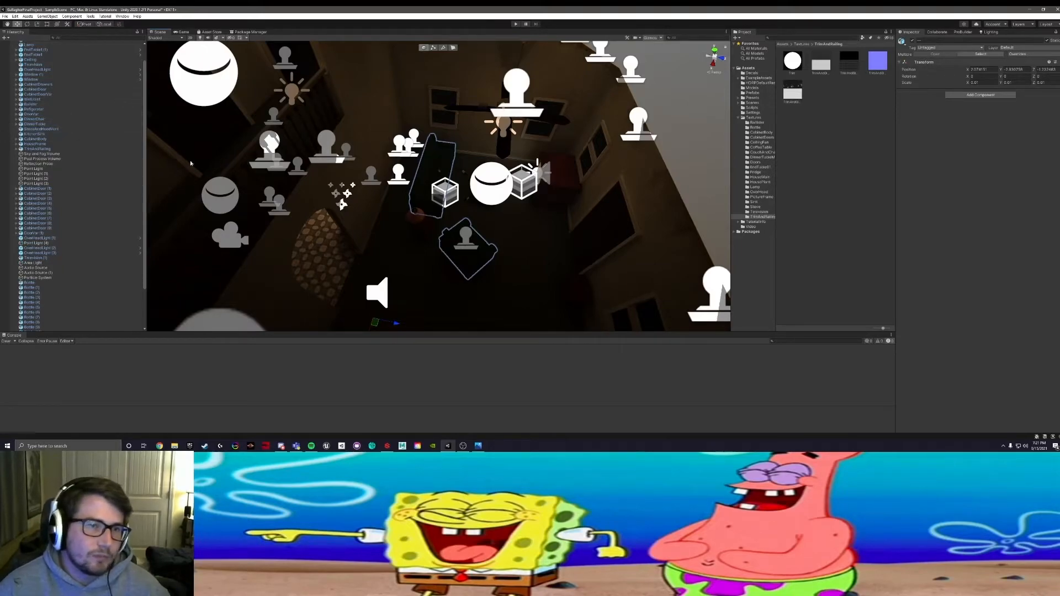
left_click(67, 249)
left_click(62, 254)
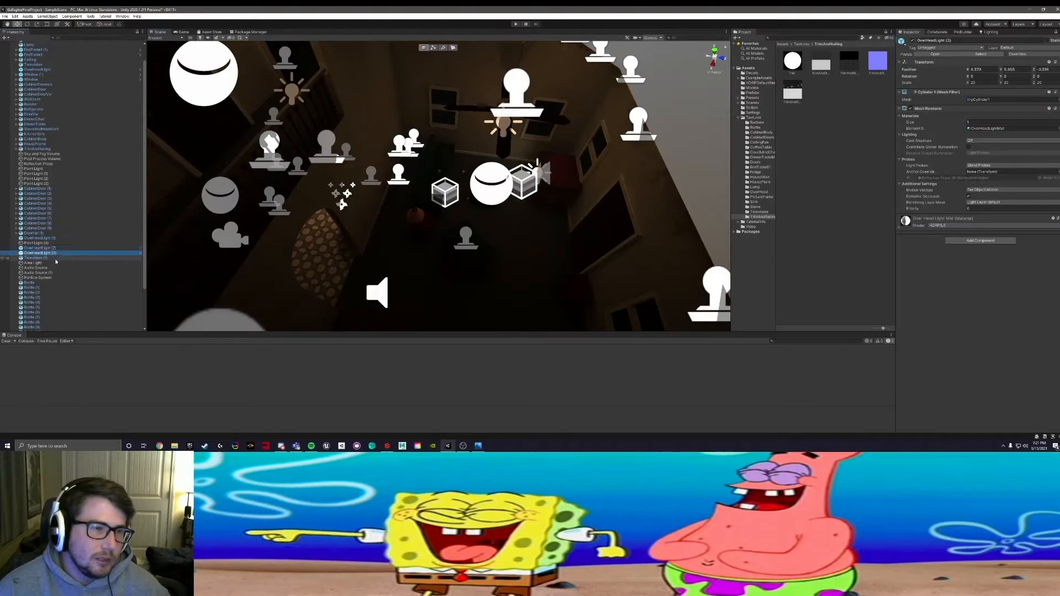
left_click_drag(245, 138, 285, 117, "alt")
key("s")
right_click_drag(284, 117, 293, 91)
left_click(328, 156)
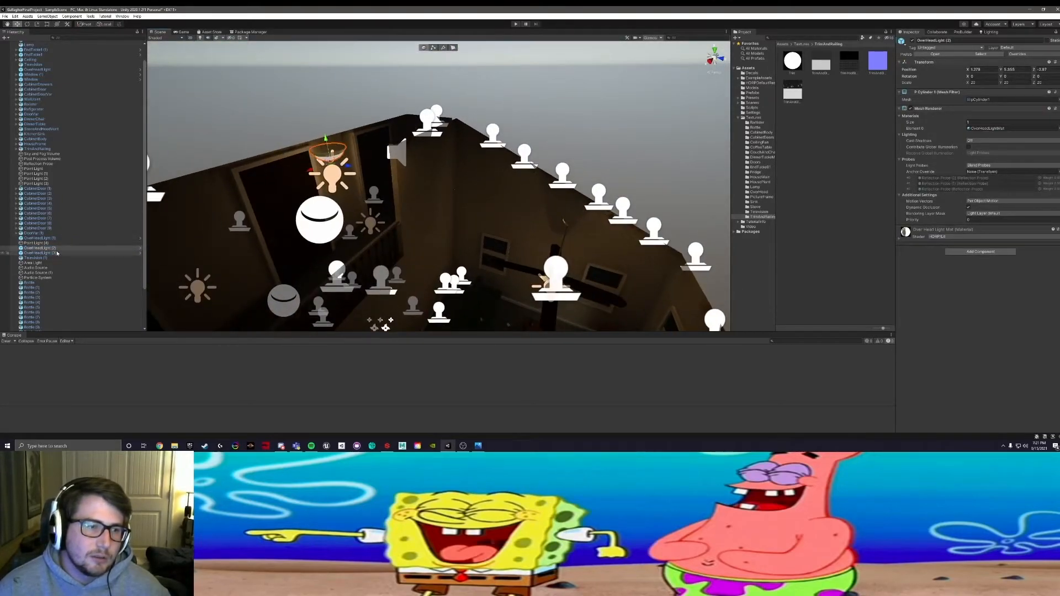
left_click_drag(43, 249, 37, 309)
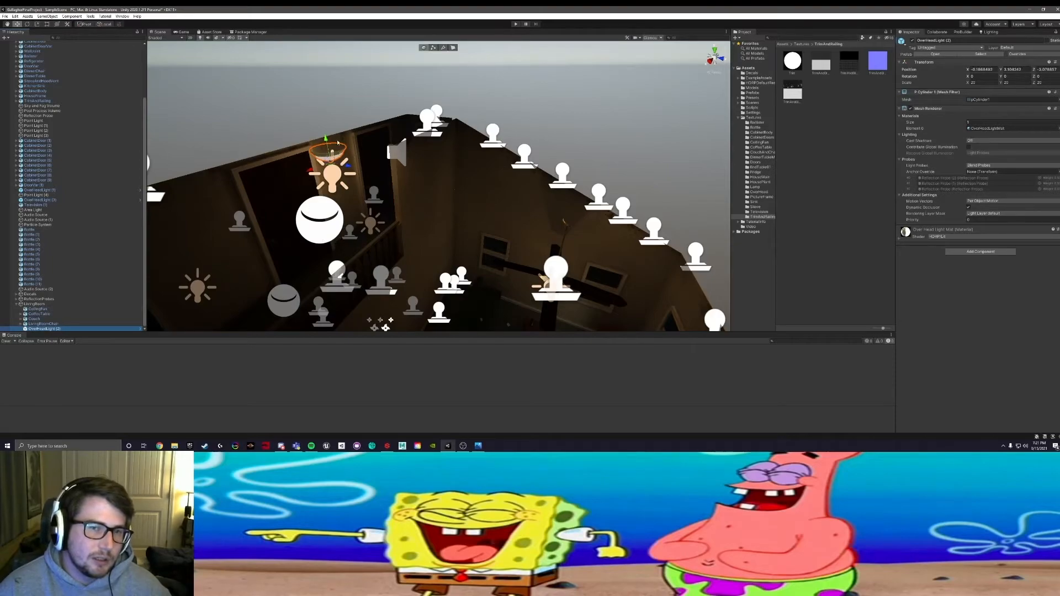
Step: Examine the living room and adjoining rooms from several angles, and the ungrouped Hierarchy objects, for remaining living room items
left_click_drag(486, 122, 347, 170, "alt")
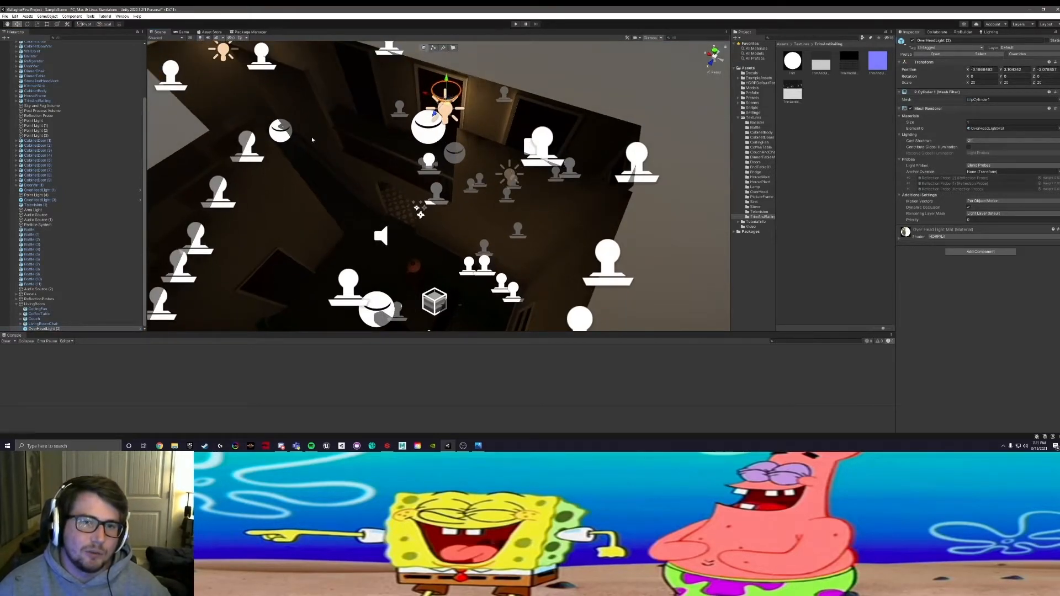
left_click_drag(519, 162, 344, 135, "alt")
left_click_drag(352, 180, 396, 158, "alt")
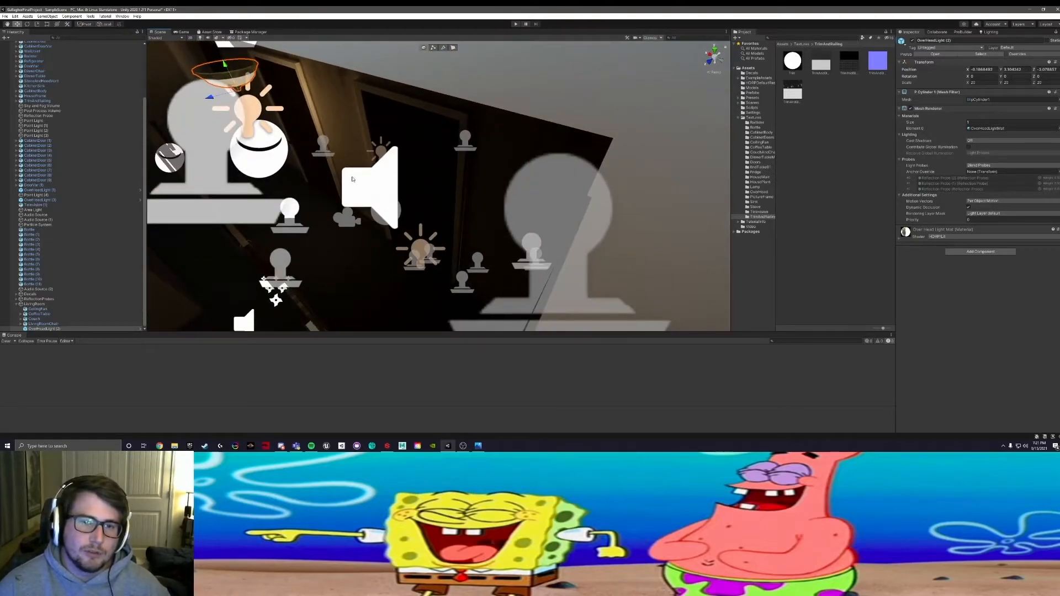
left_click_drag(398, 170, 521, 68, "alt")
middle_click_drag(563, 249, 500, 117)
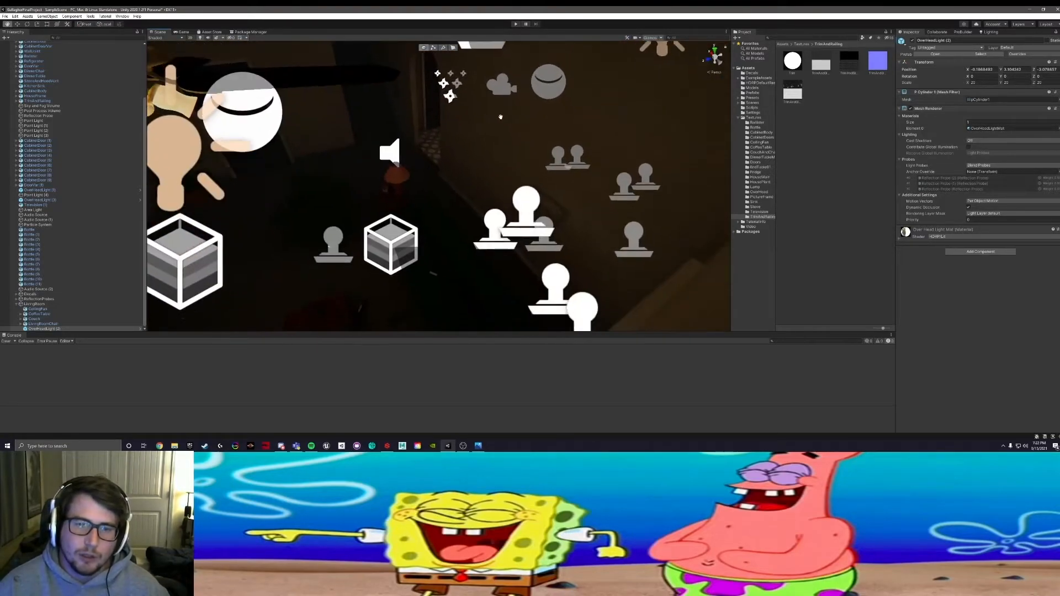
middle_click_drag(360, 123, 387, 267)
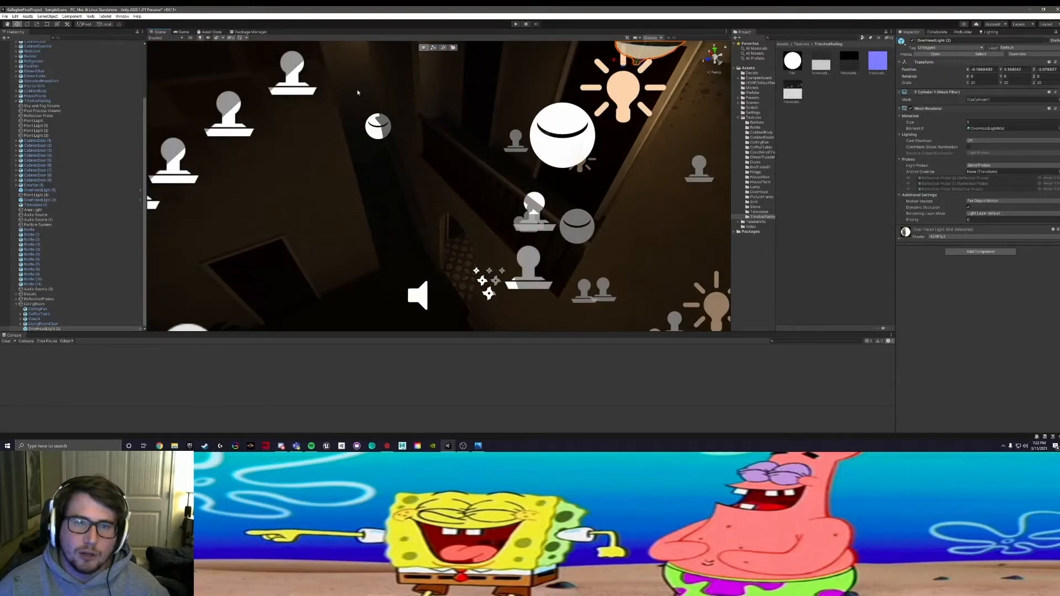
left_click_drag(702, 252, 559, 218, "alt")
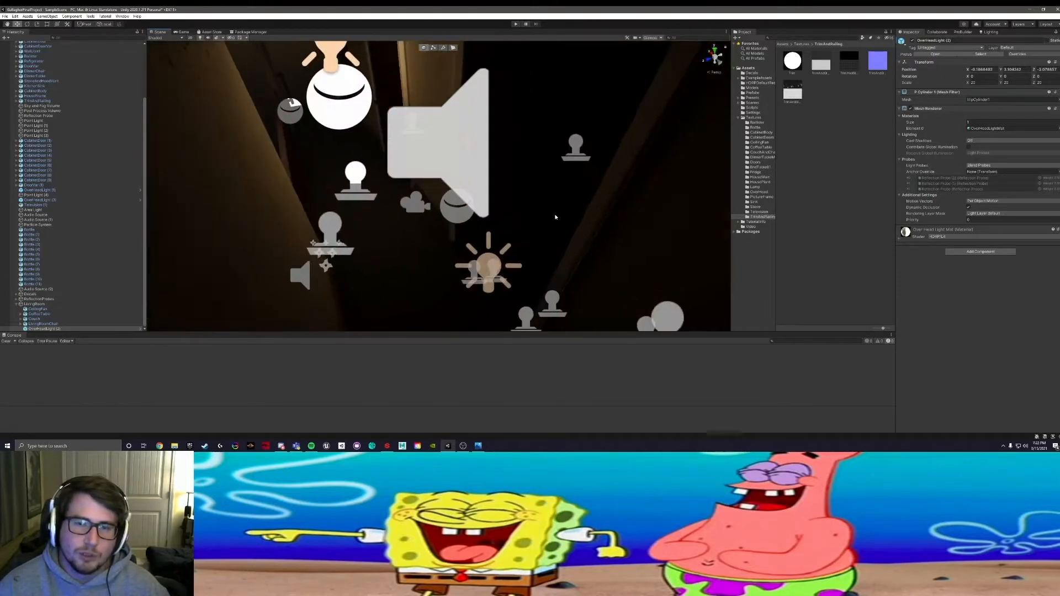
left_click_drag(185, 226, 386, 130, "alt")
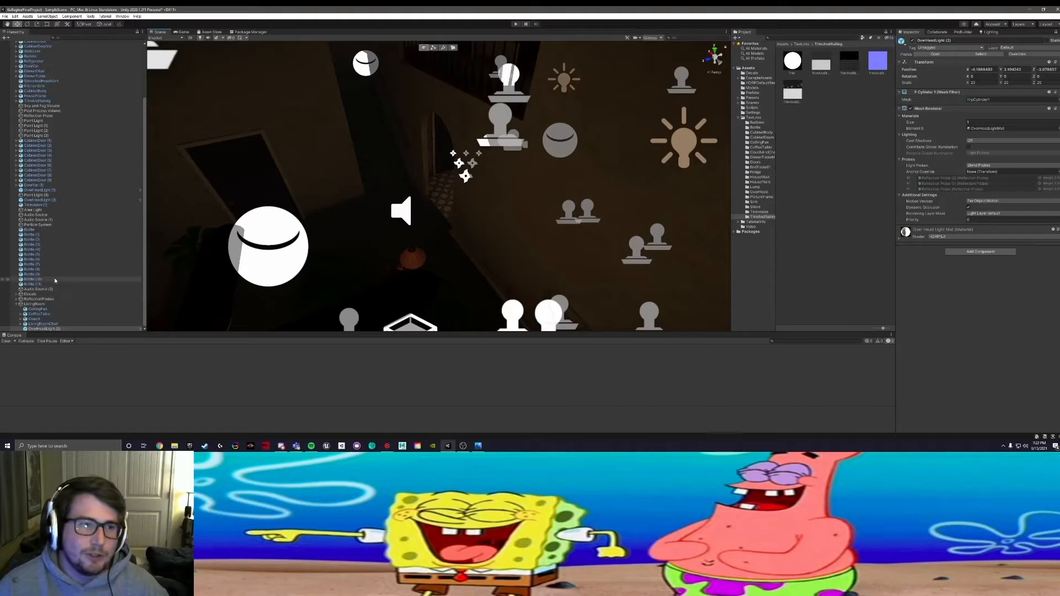
scroll(66, 235, "up", 2)
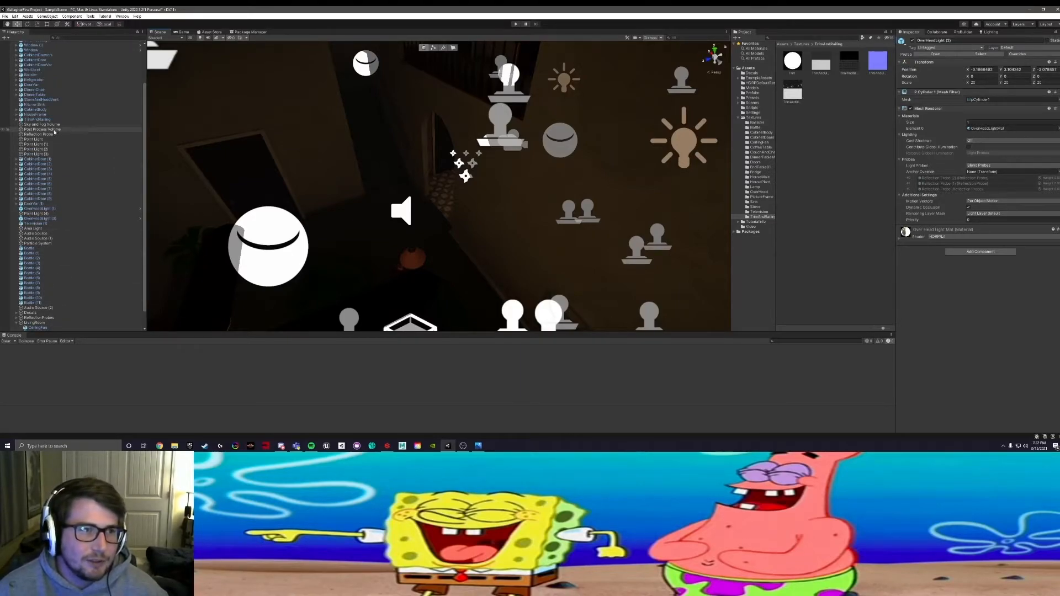
scroll(54, 130, "down", 2)
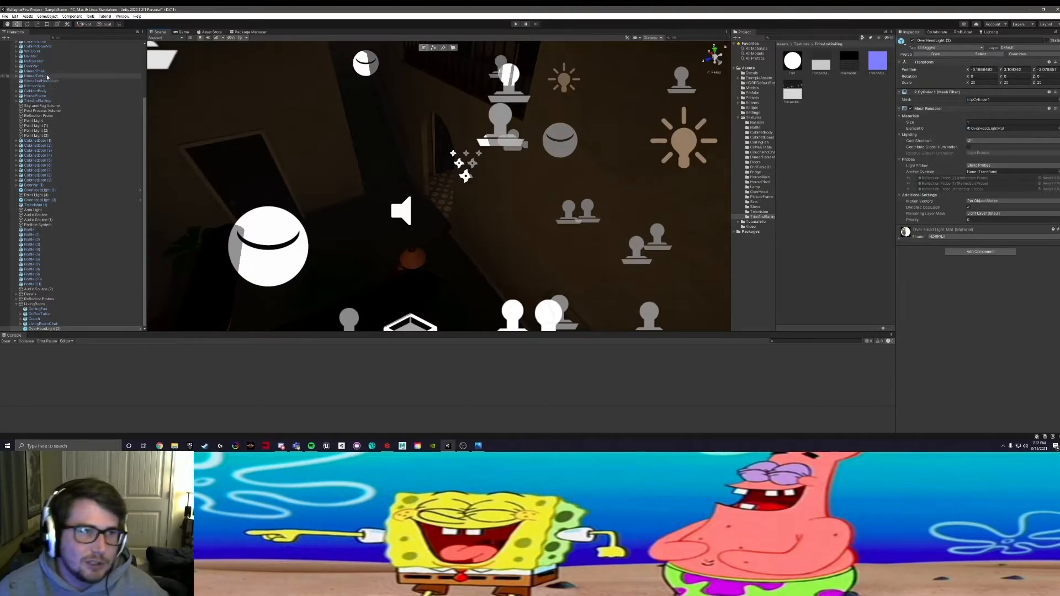
scroll(46, 78, "up", 2)
scroll(46, 78, "up", 3)
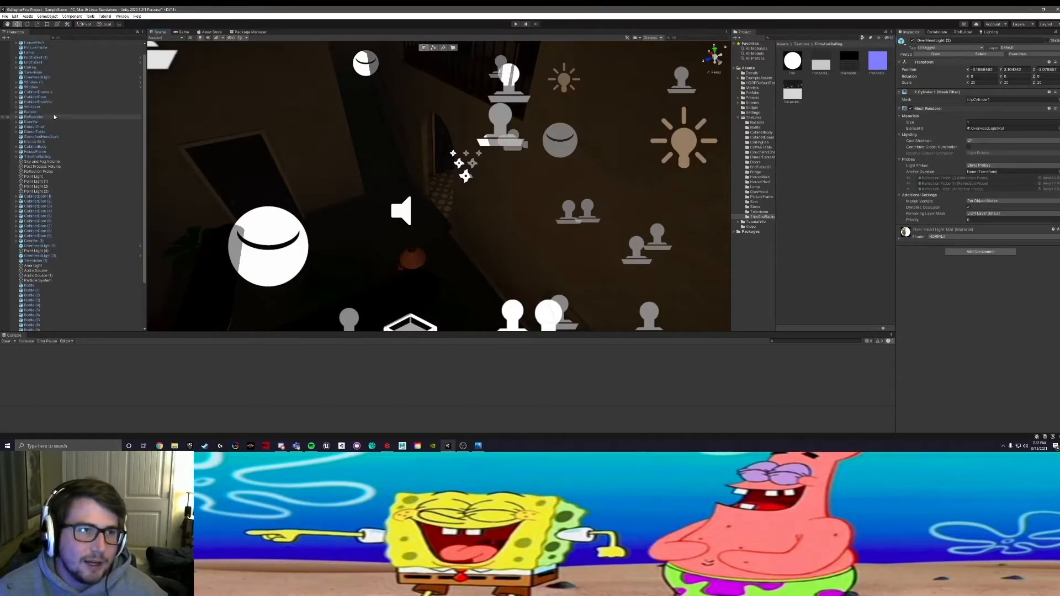
Step: Select the HousePlant in the living room corner and parent it to the LivingRoom object
middle_click_drag(314, 164, 353, 100)
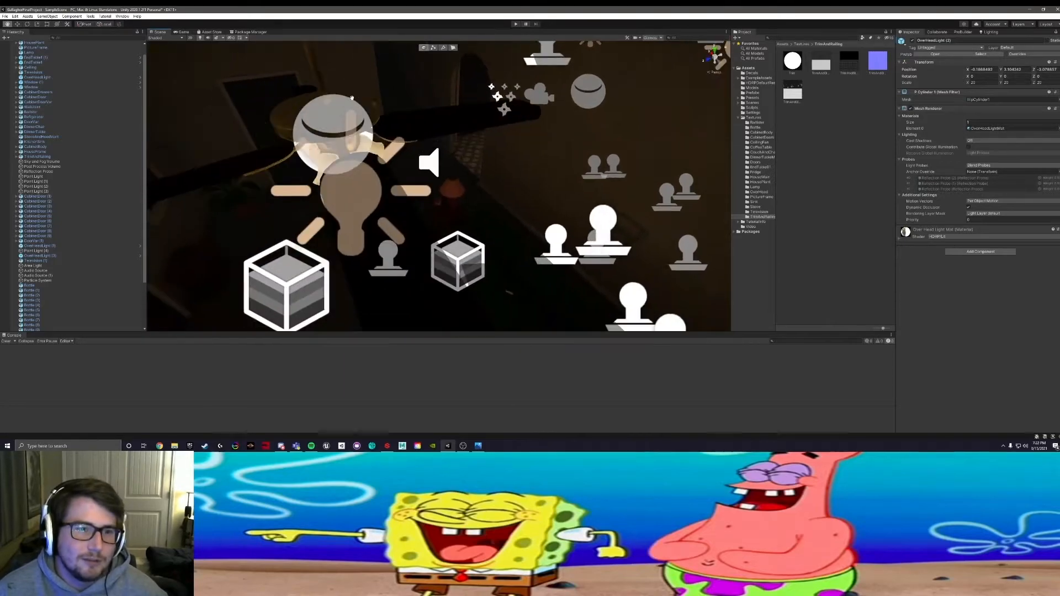
left_click_drag(352, 100, 301, 122, "alt")
middle_click_drag(301, 122, 406, 142)
left_click(379, 155)
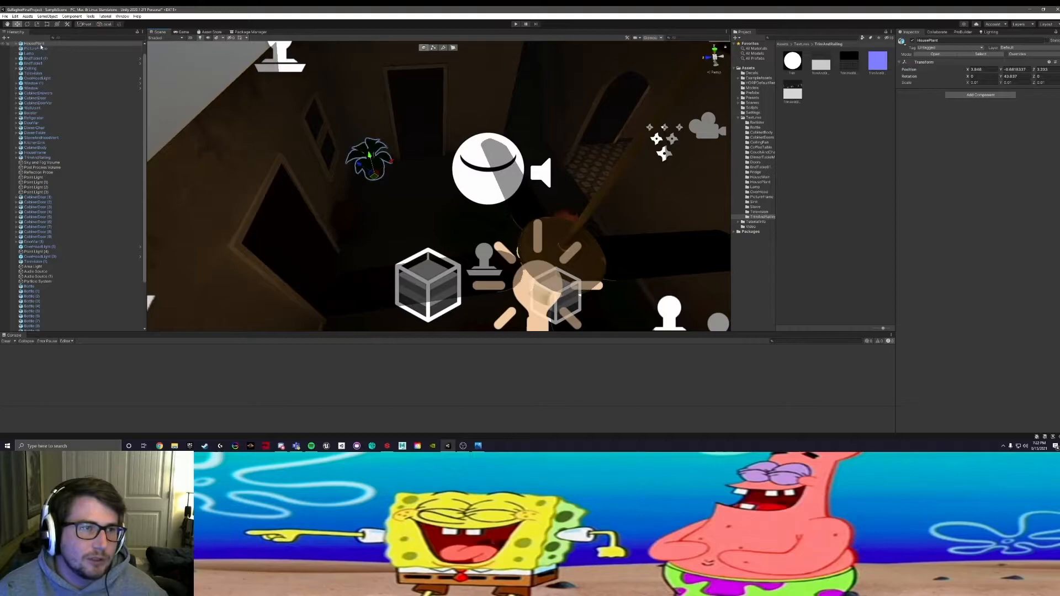
scroll(66, 312, "down", 1)
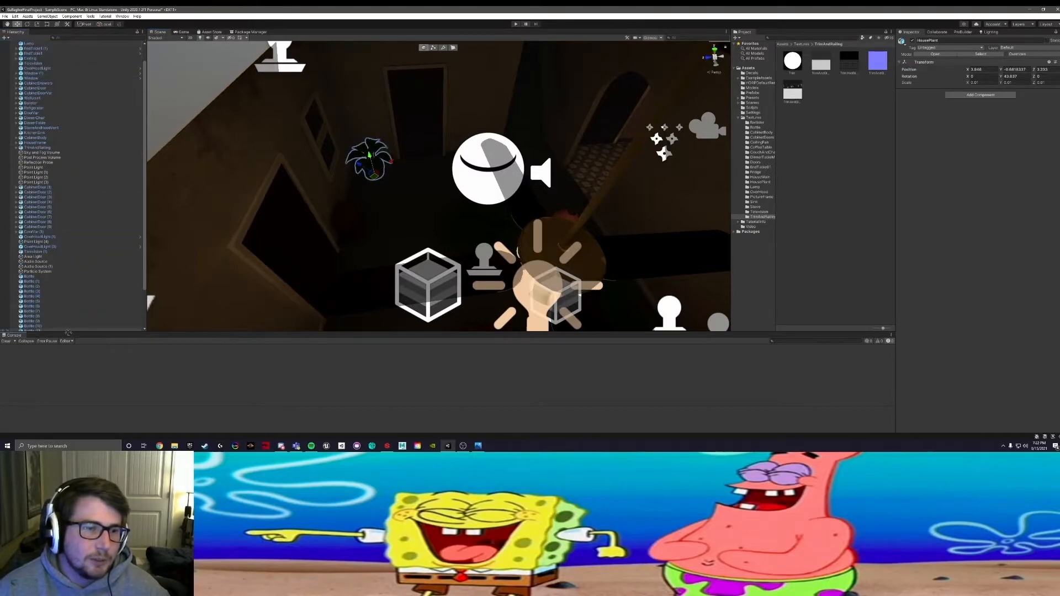
left_click_drag(69, 331, 57, 312)
Step: Select the lamp, PictureFrame and both end tables of the living room and parent them to the LivingRoom object
left_click_drag(434, 134, 381, 185, "alt")
middle_click_drag(381, 185, 468, 120)
left_click_drag(468, 119, 412, 208, "alt")
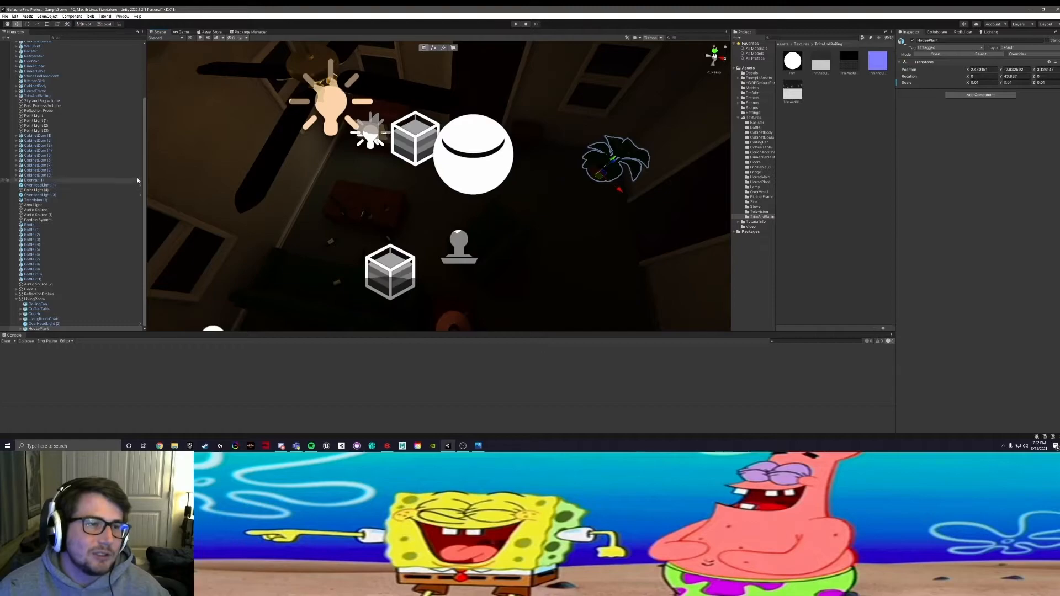
left_click_drag(454, 249, 309, 243, "alt")
left_click(299, 231)
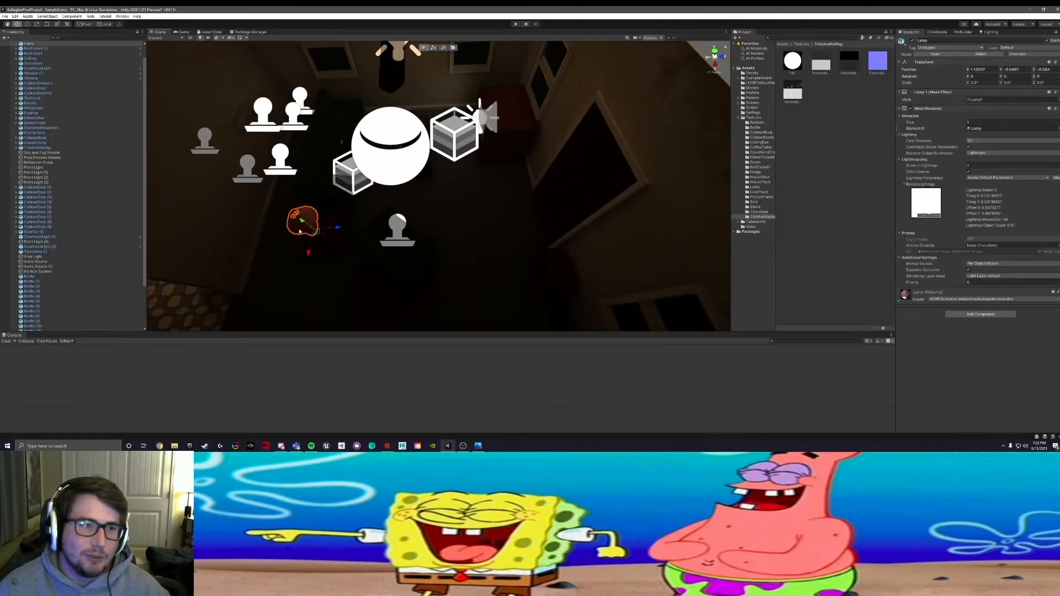
left_click(332, 247, "ctrl")
scroll(343, 254, "up", 6, "alt")
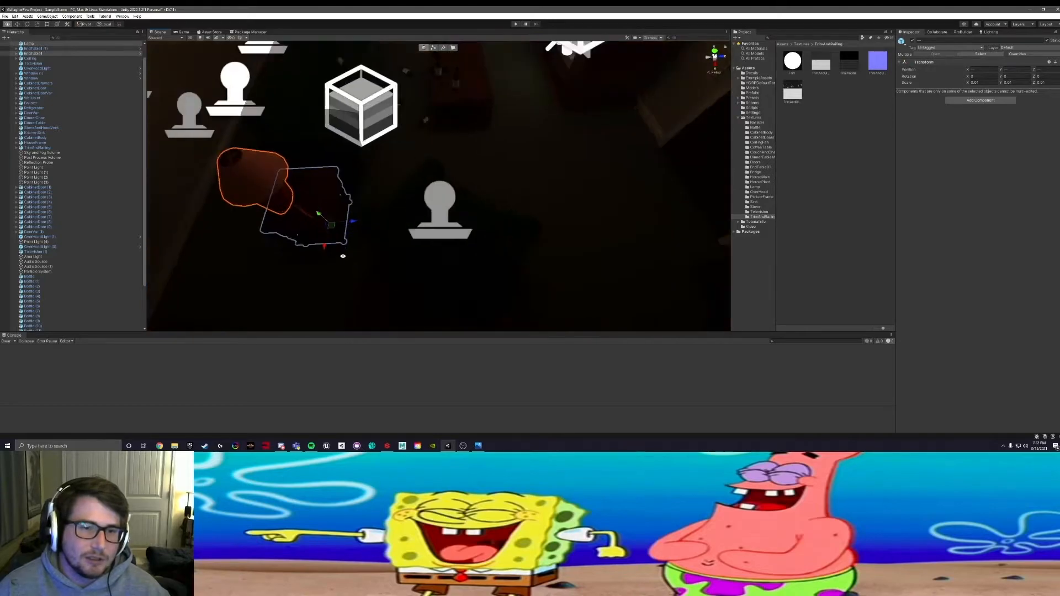
middle_click_drag(329, 233, 346, 238, "alt")
left_click(337, 229, "shift")
left_click(333, 227, "shift")
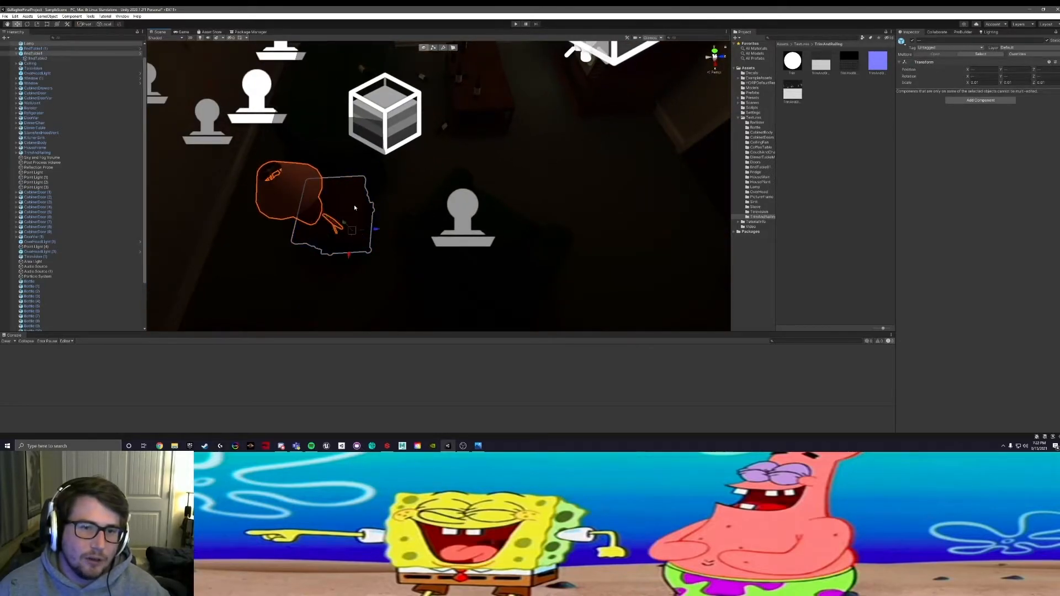
left_click_drag(356, 247, 464, 175, "alt")
middle_click_drag(472, 185, 349, 199, "alt")
left_click(510, 165, "shift")
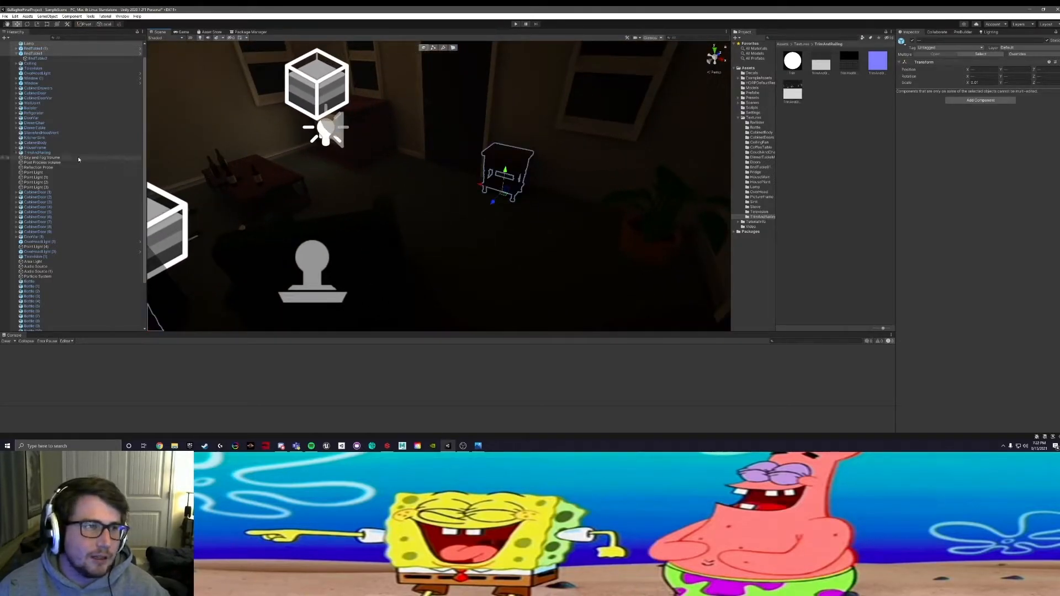
scroll(84, 161, "up", 1)
left_click_drag(39, 63, 52, 301)
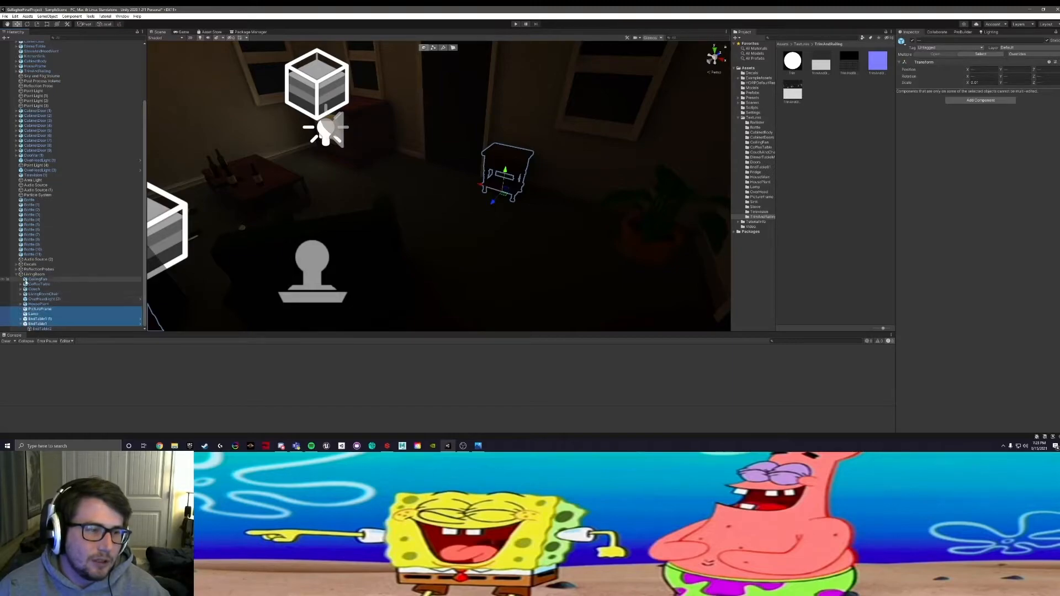
left_click(21, 324)
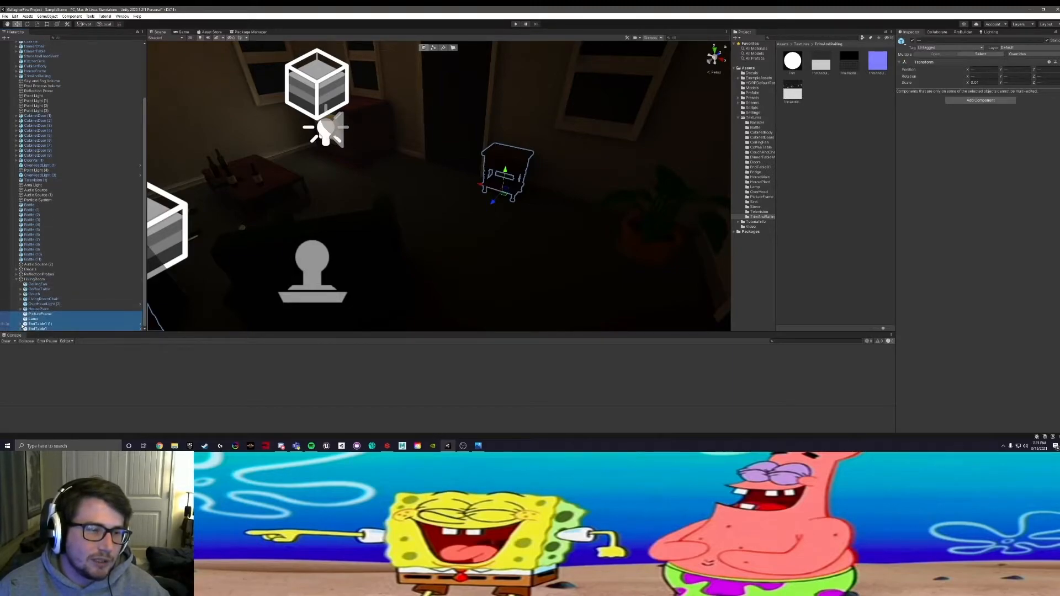
Step: Check the LivingRoom group in the scene and parent the Television against the wall to the LivingRoom object
left_click(20, 280)
left_click_drag(446, 238, 419, 214, "alt")
middle_click_drag(420, 213, 435, 283)
scroll(447, 246, "up", 5)
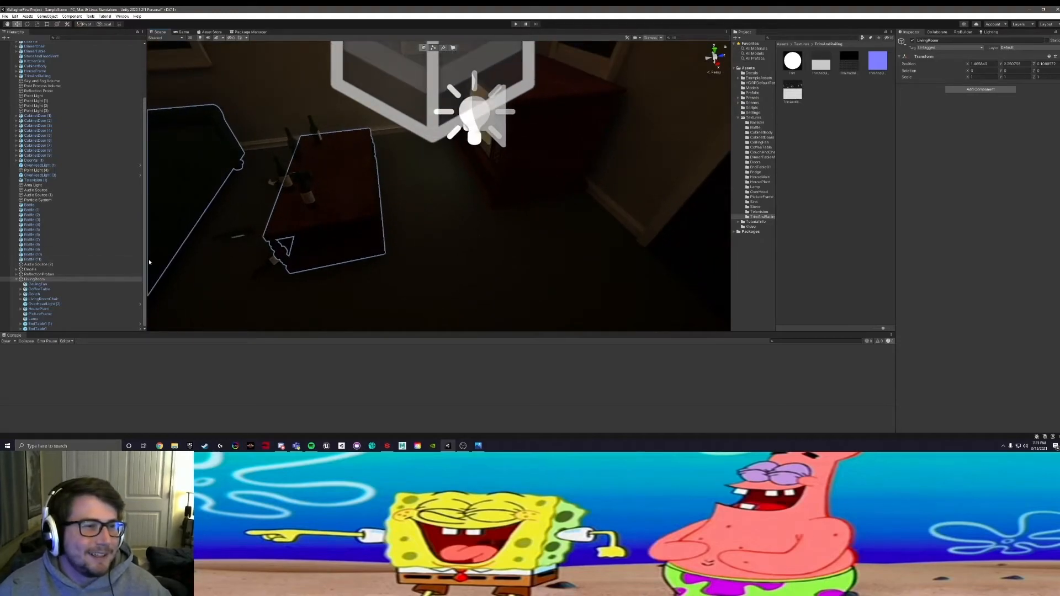
scroll(114, 226, "up", 5)
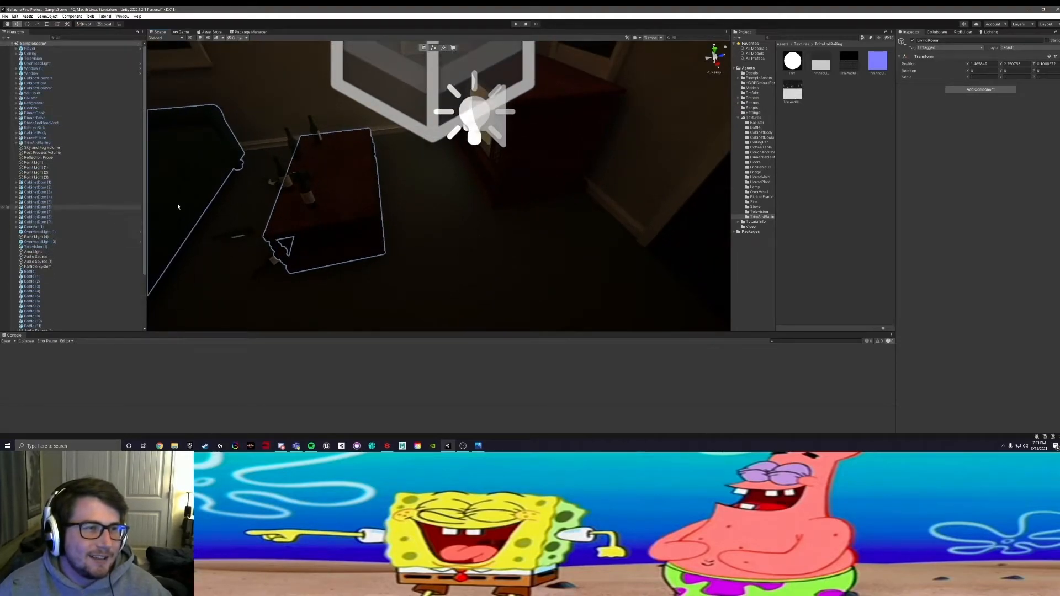
left_click(582, 100)
scroll(87, 160, "up", 1)
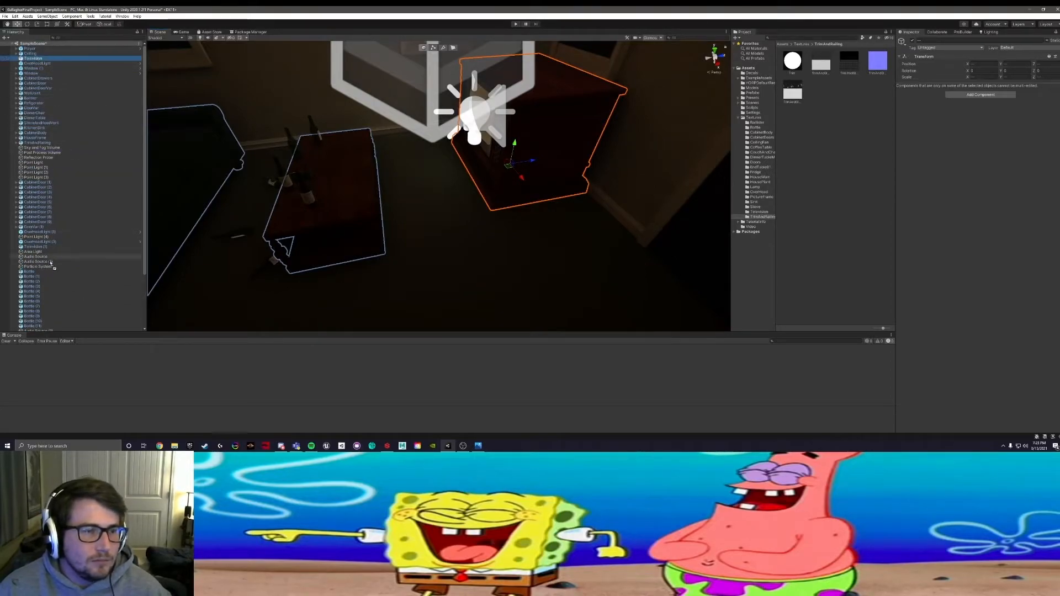
scroll(42, 309, "down", 3)
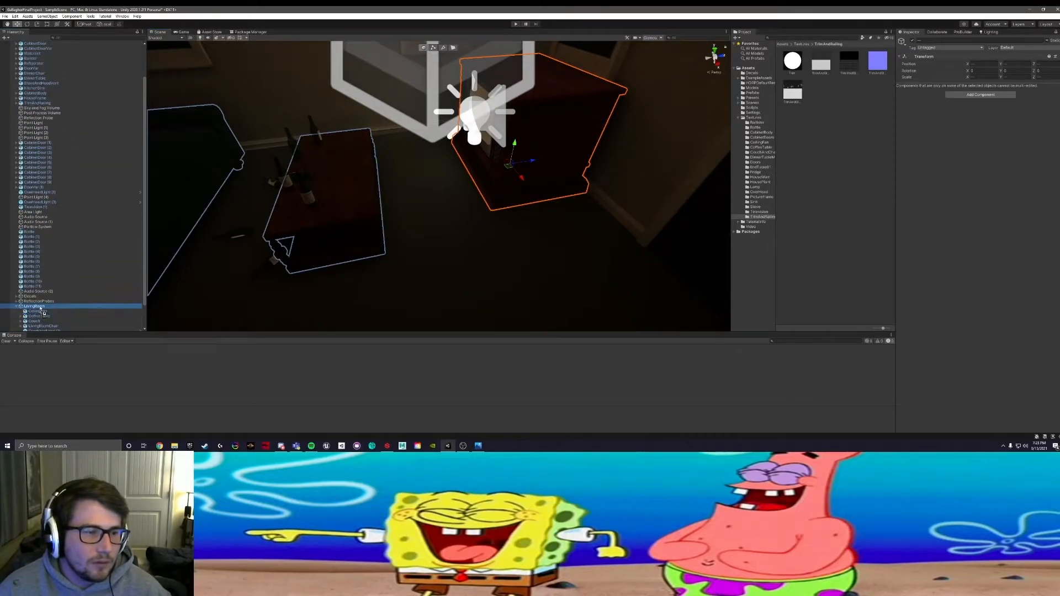
scroll(40, 298, "up", 2)
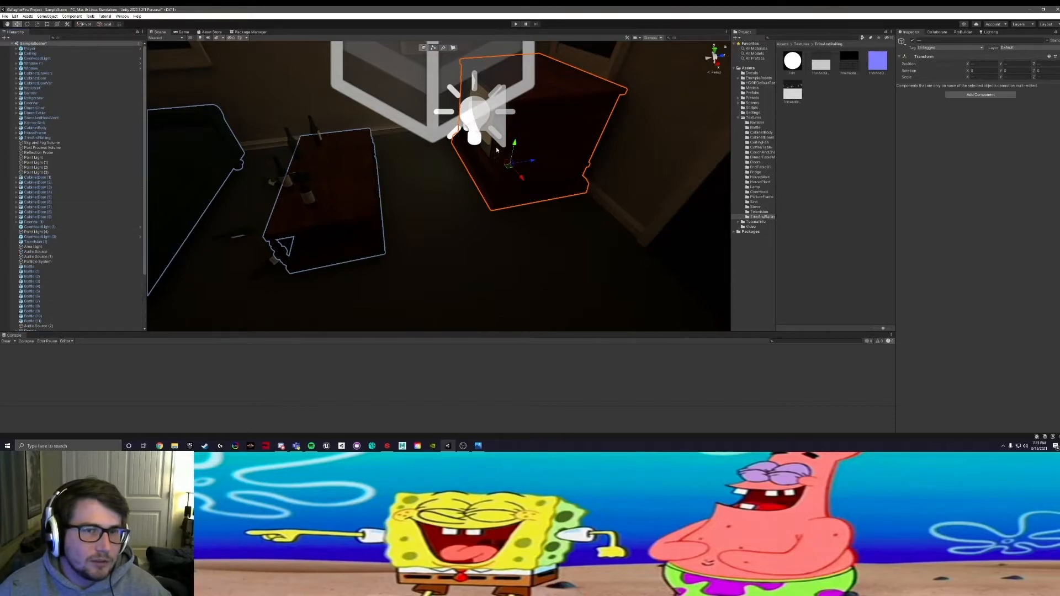
Step: Select the bottles on and around the coffee table together and parent them to the LivingRoom object
right_click_drag(496, 150, 375, 210)
scroll(374, 234, "down", 2)
scroll(386, 221, "up", 5)
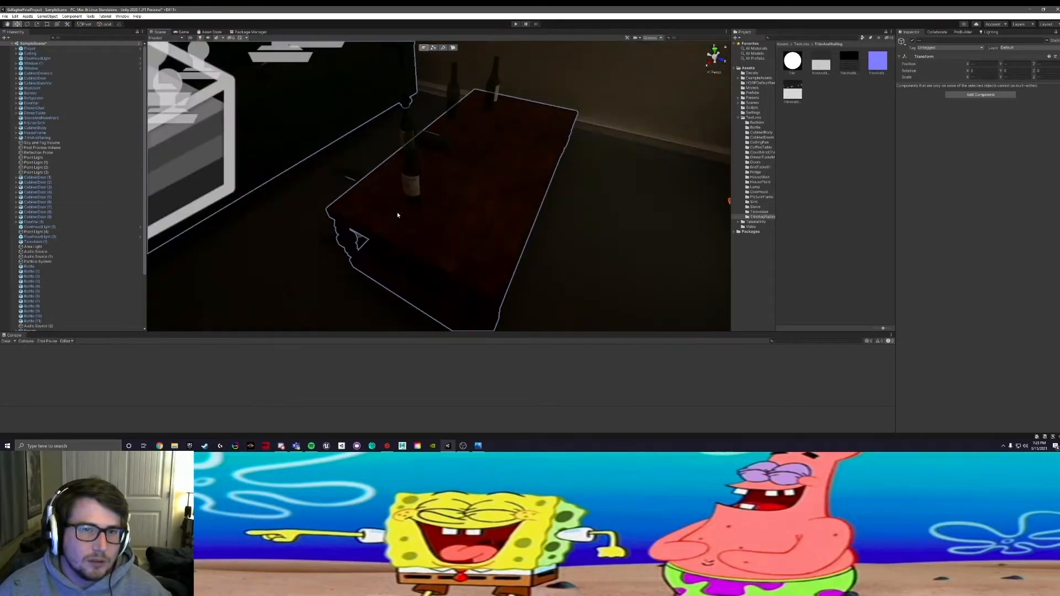
left_click(414, 172)
left_click_drag(326, 243, 400, 254, "alt")
left_click(371, 258, "shift")
left_click(346, 204, "shift")
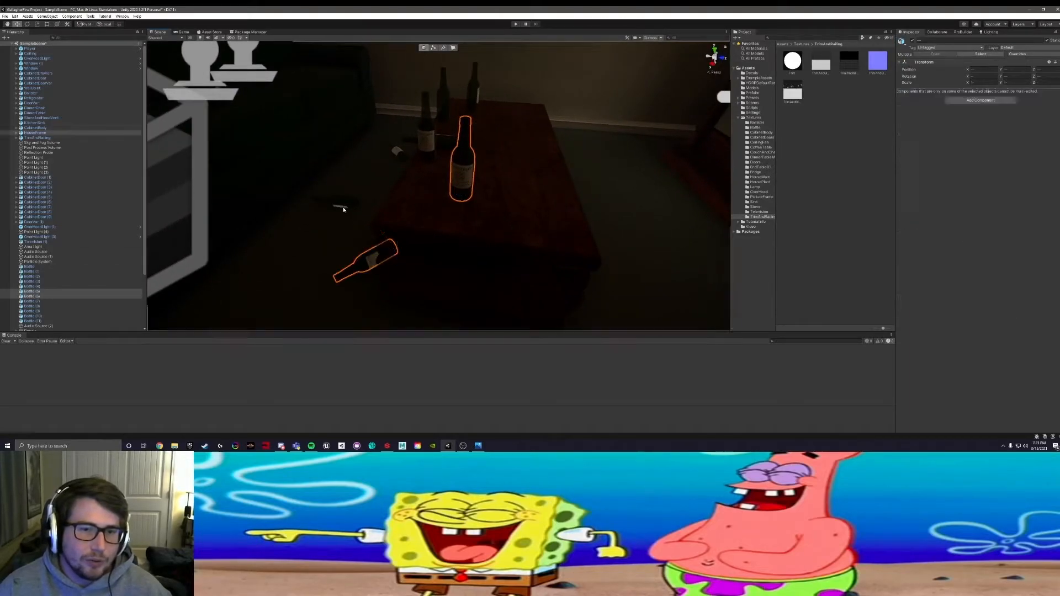
left_click(359, 264)
left_click(338, 201, "shift")
left_click(396, 152, "shift")
left_click(439, 139, "shift")
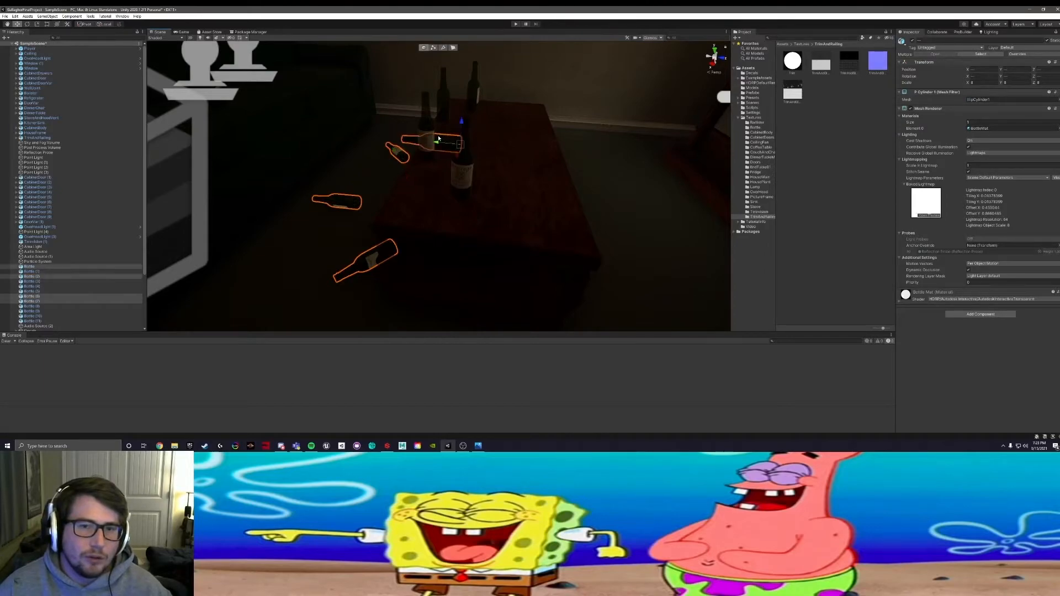
left_click(426, 124, "shift")
left_click(443, 97, "shift")
left_click(473, 85, "shift")
left_click(460, 176, "shift")
middle_click_drag(373, 120, 375, 204)
left_click(426, 160, "shift")
scroll(46, 301, "down", 3)
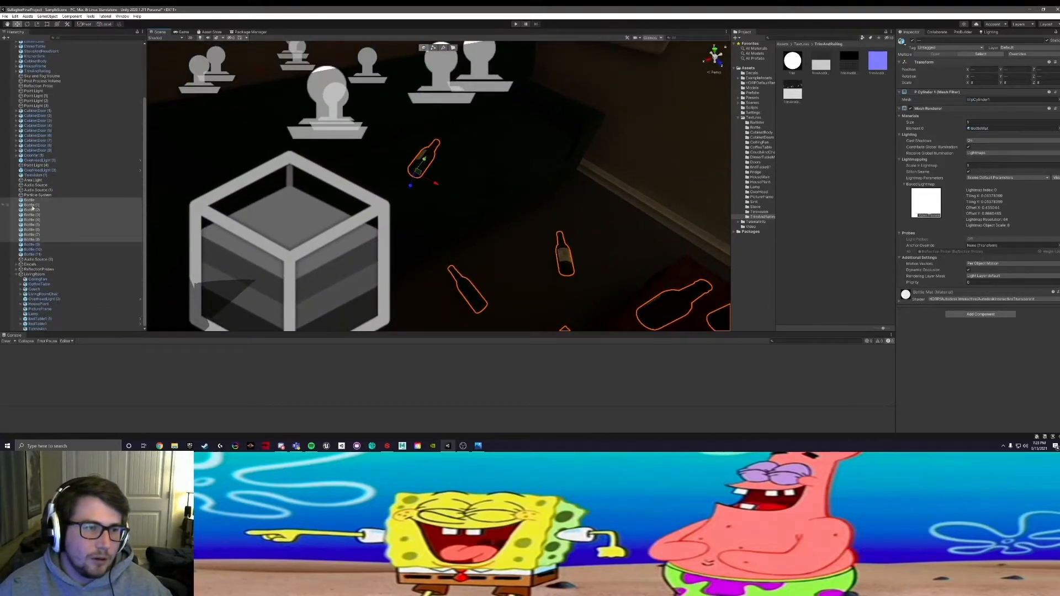
left_click_drag(31, 199, 30, 279)
Step: Inspect the grouped bottles and the coffee table area from several distances for remaining ungrouped living room items
right_click_drag(466, 174, 584, 201)
middle_click_drag(516, 183, 402, 160)
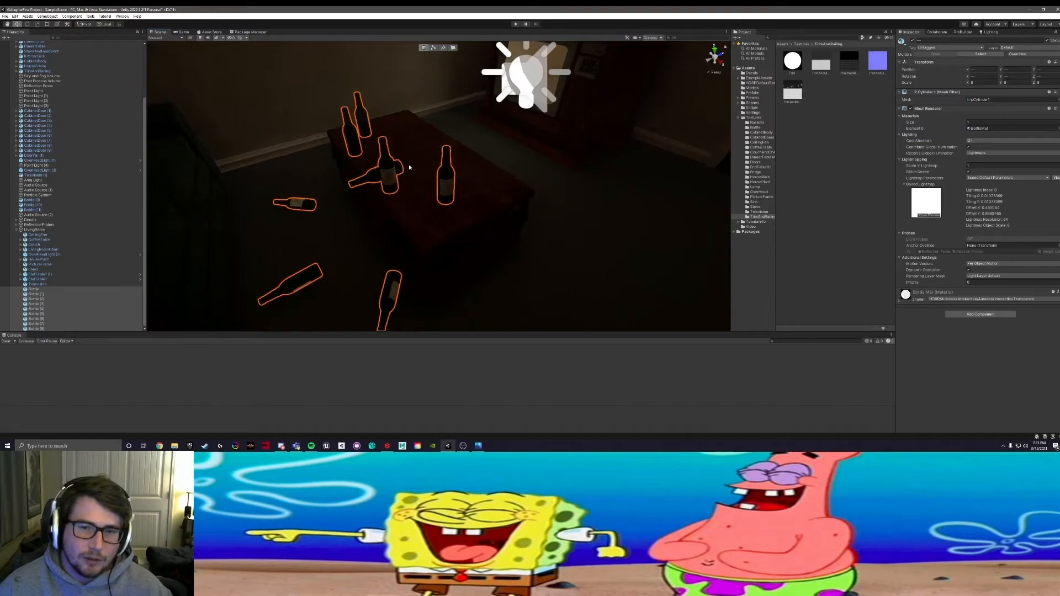
scroll(400, 160, "up", 5)
scroll(419, 166, "down", 15)
scroll(424, 178, "up", 15)
right_click_drag(507, 235, 478, 224)
middle_click_drag(552, 188, 490, 177)
scroll(490, 176, "down", 5)
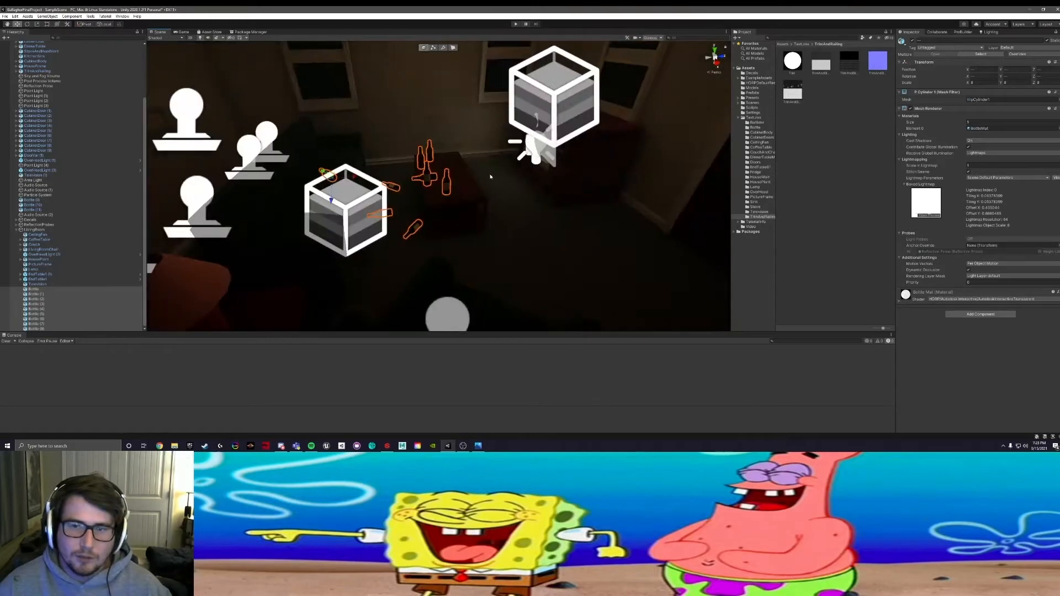
scroll(491, 176, "up", 10)
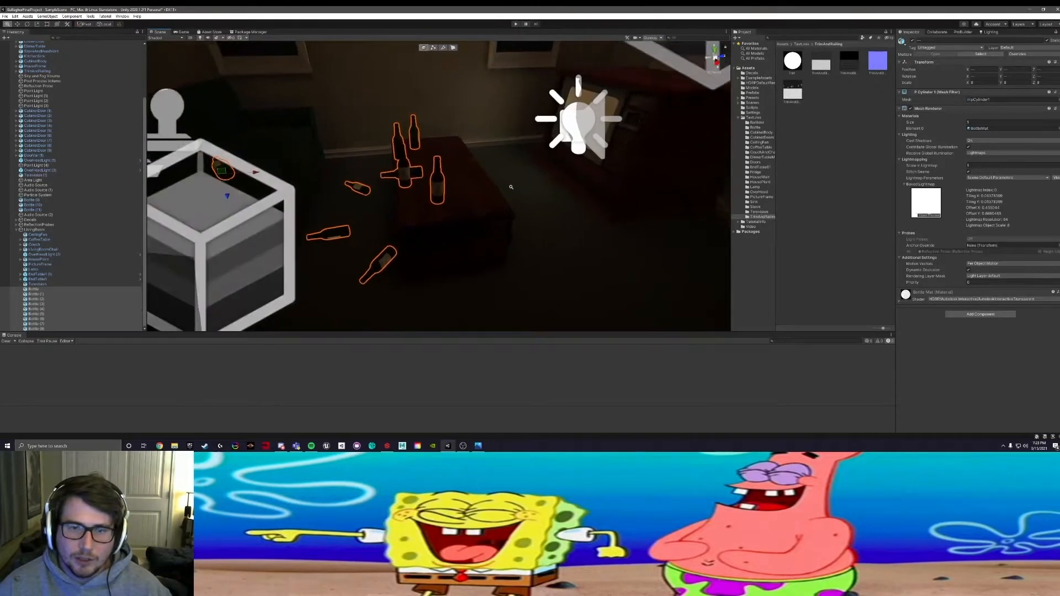
scroll(492, 187, "up", 8)
scroll(527, 168, "down", 5)
scroll(552, 166, "up", 5)
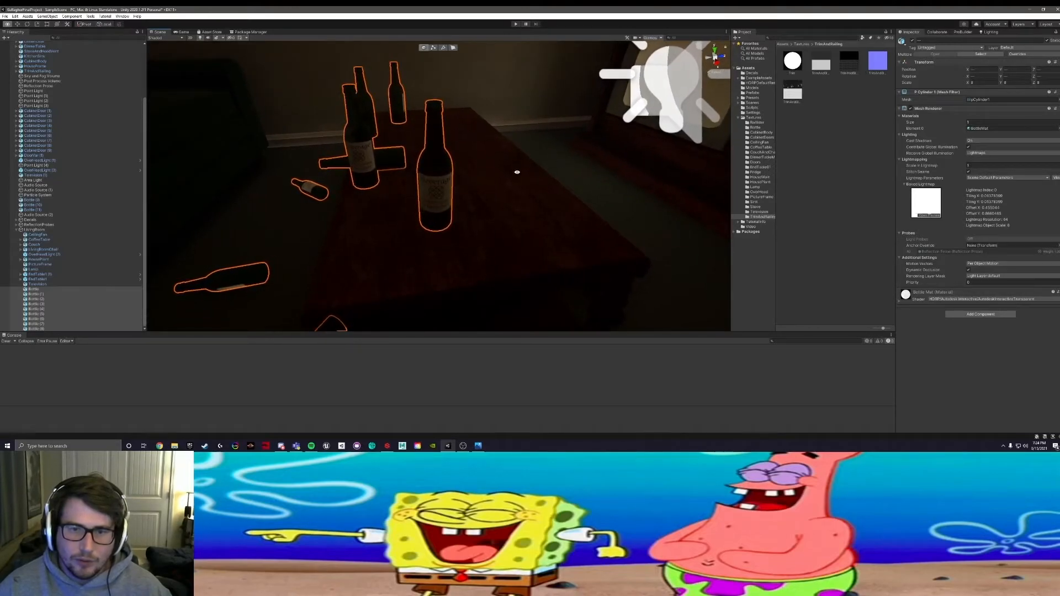
left_click_drag(510, 180, 454, 58, "alt")
right_click_drag(457, 160, 900, 164, "alt")
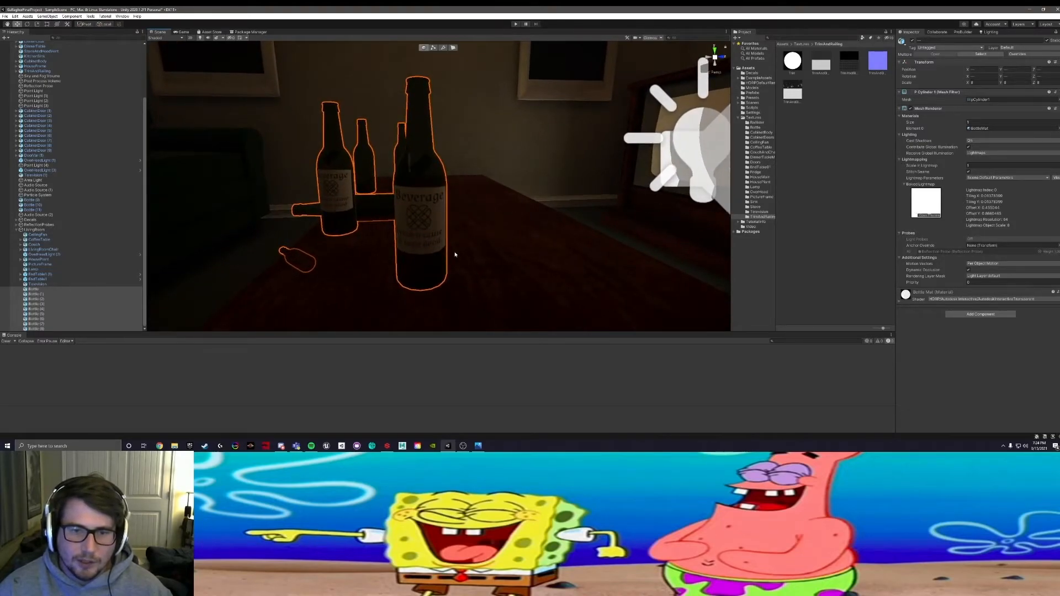
Step: Select the living room windows in the scene and check how they are organised under Window and Window (1)
scroll(544, 202, "down", 5)
left_click_drag(544, 200, 471, 180, "alt")
middle_click_drag(416, 151, 430, 243)
left_click(383, 185)
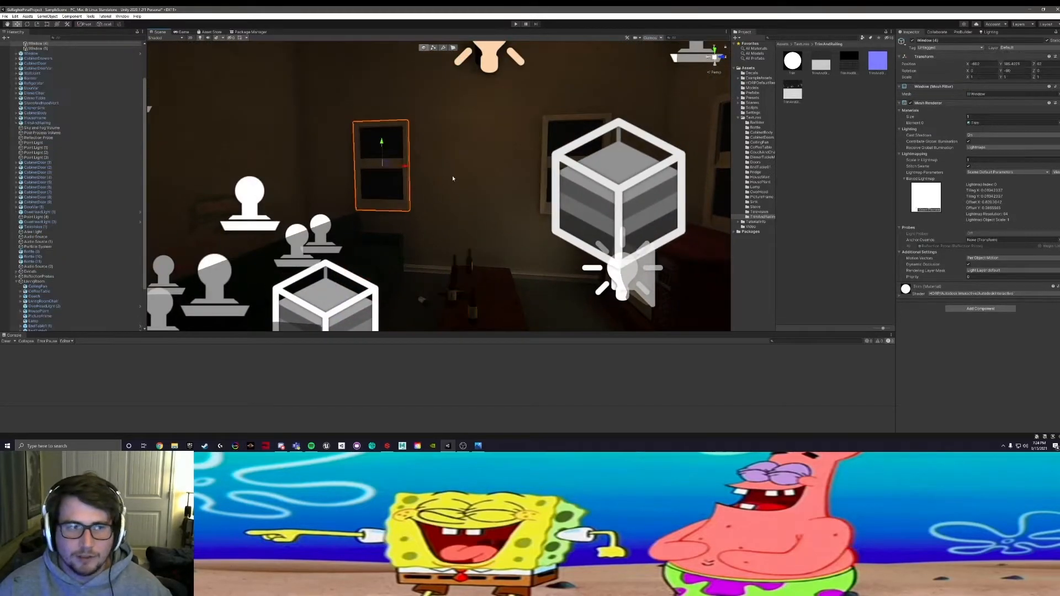
left_click_drag(375, 175, 447, 156, "alt")
left_click(449, 149, "shift")
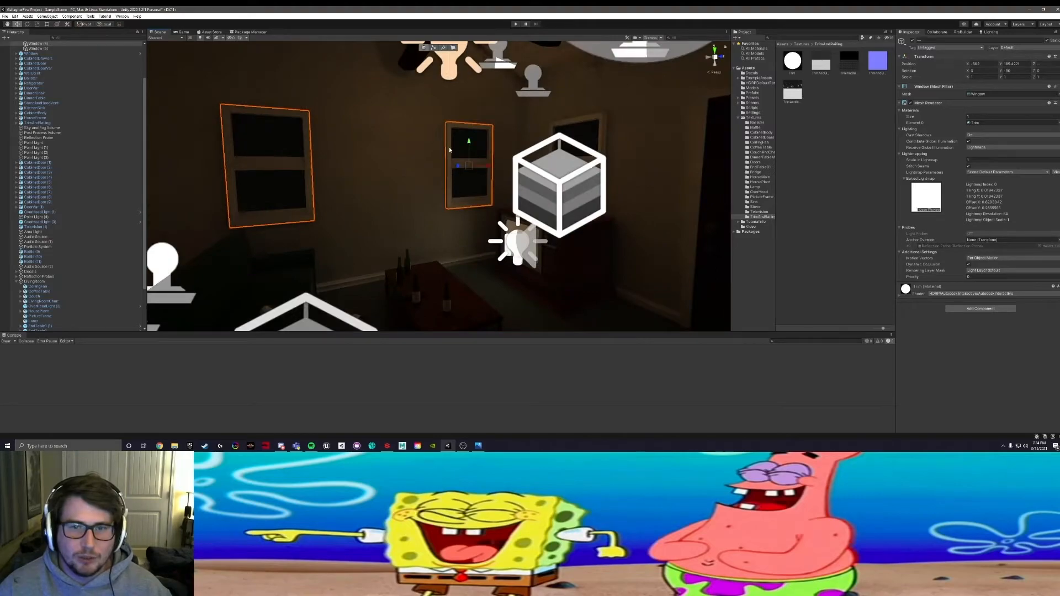
left_click(574, 130, "shift")
left_click_drag(576, 132, 738, 147, "alt")
left_click(553, 162, "shift")
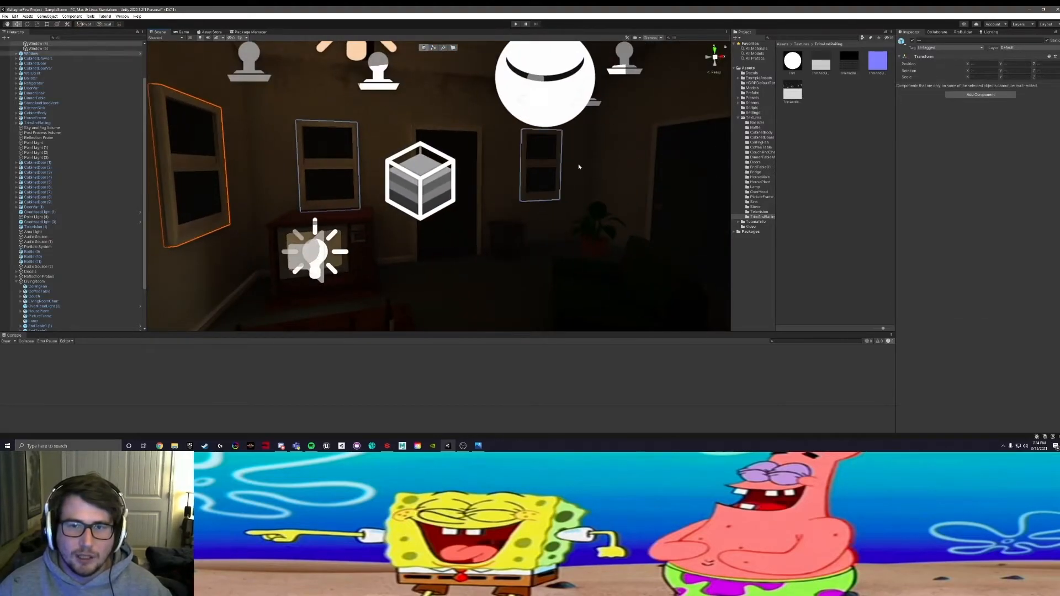
scroll(91, 152, "up", 3)
scroll(92, 147, "up", 1)
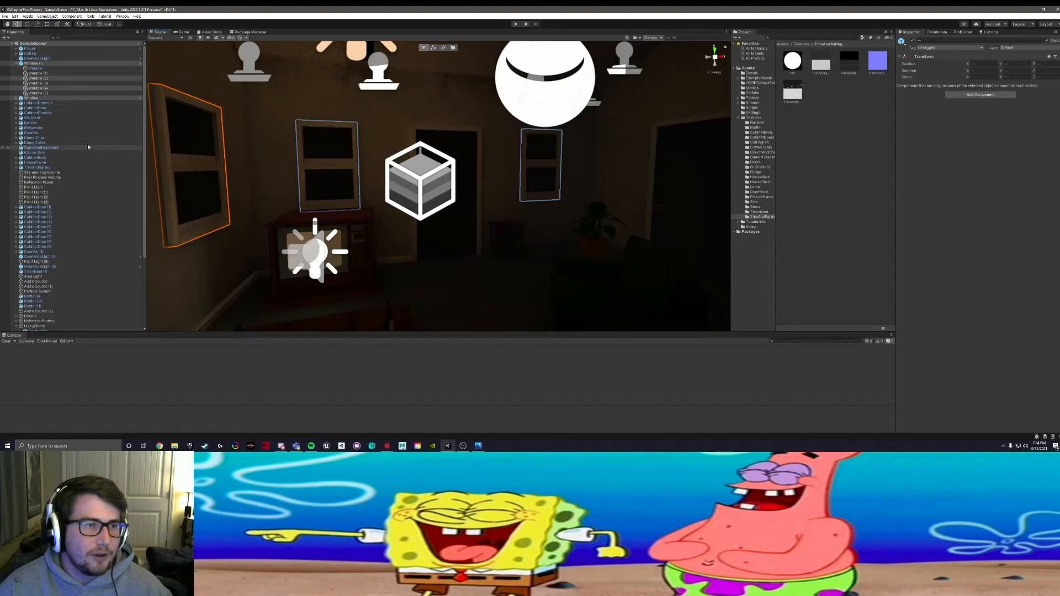
left_click(21, 64)
left_click(16, 63)
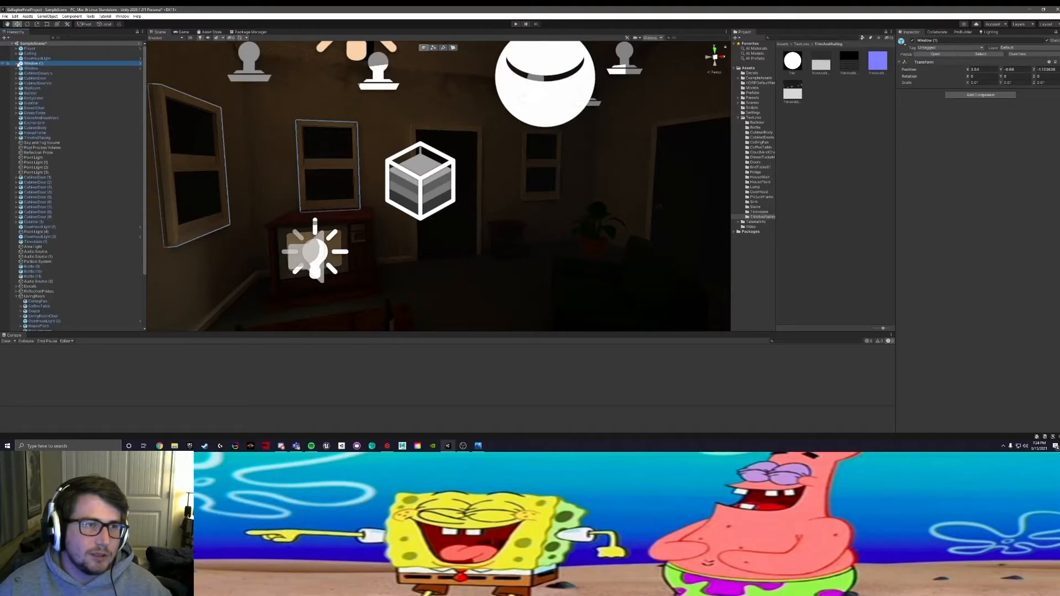
Step: Try to parent the separate Window object to the Window (1) object
right_click_drag(316, 150, 73, 170)
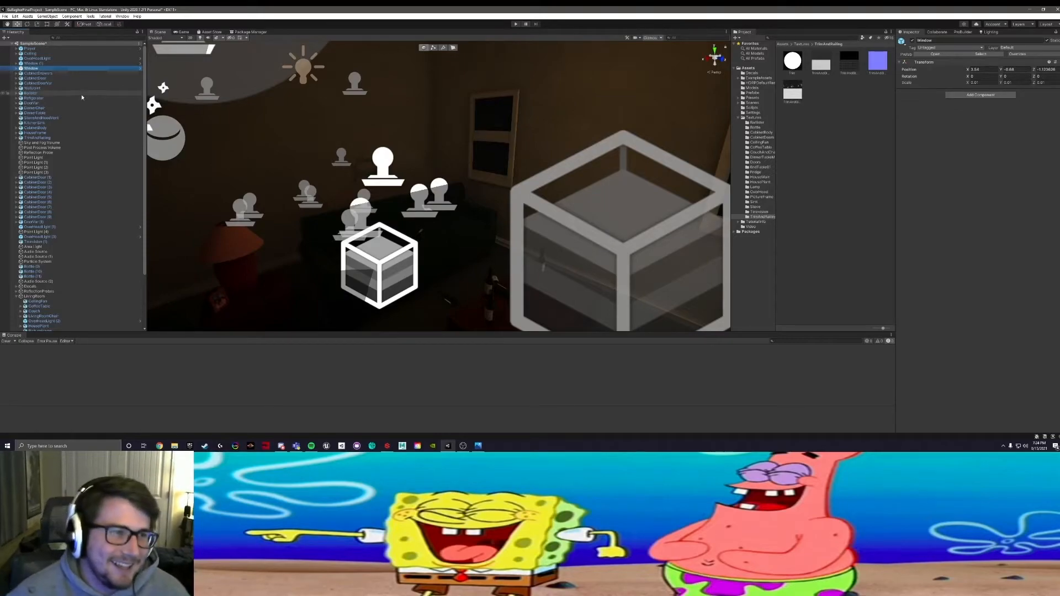
left_click(16, 64)
left_click_drag(30, 98, 26, 64)
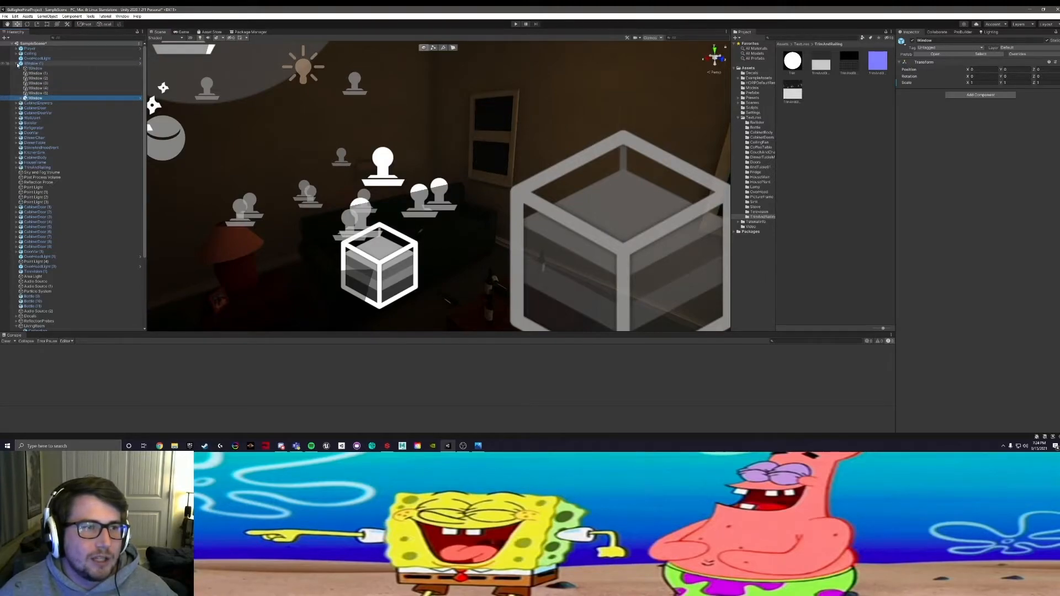
key("ctrl+z")
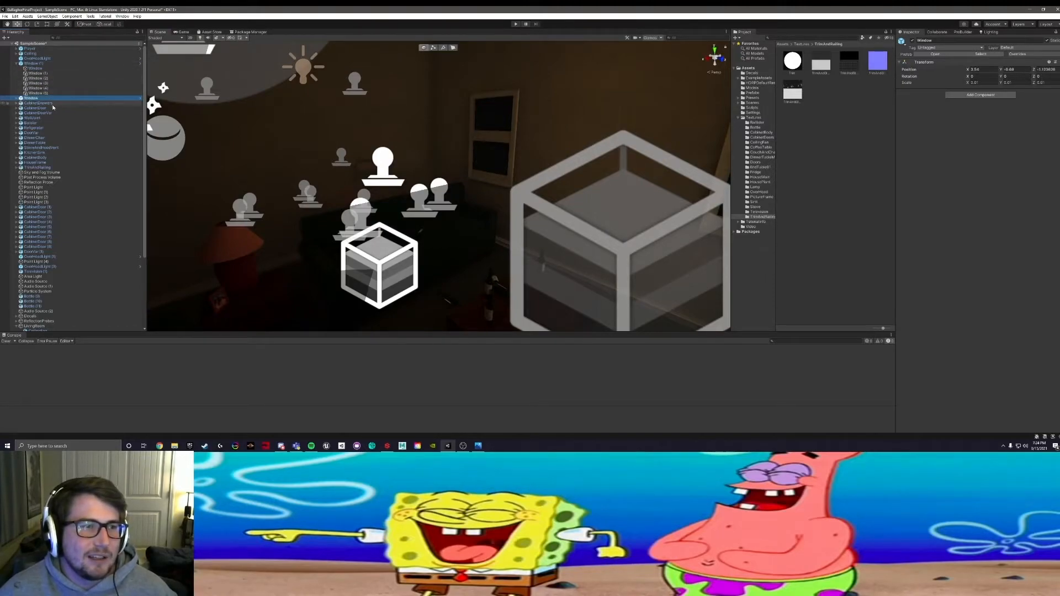
Step: Focus on the child Window (1) and examine which room of the house it belongs to
left_click(36, 73)
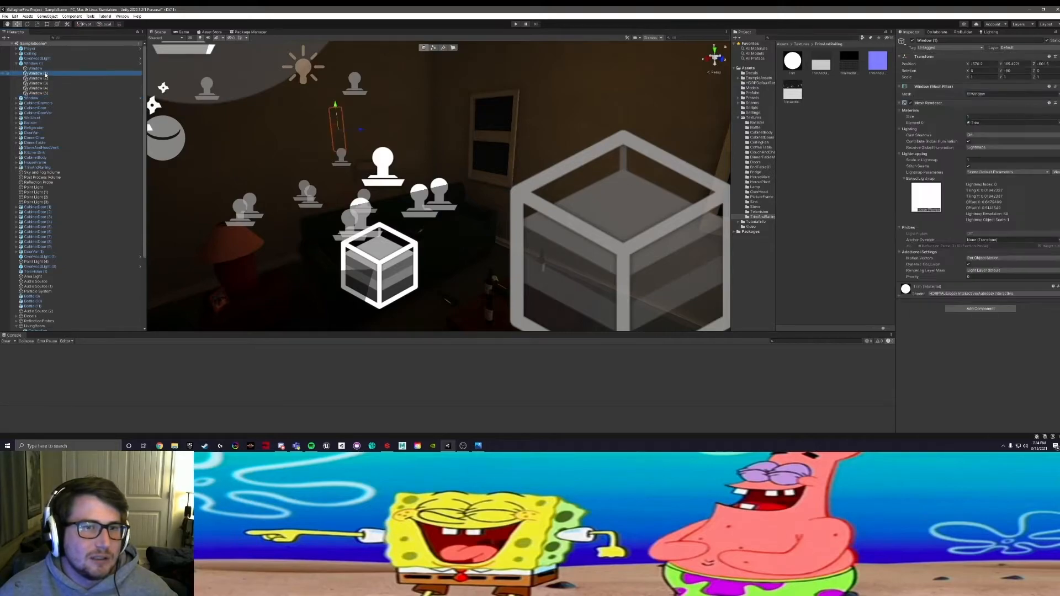
key("f")
left_click_drag(291, 135, 355, 141, "alt")
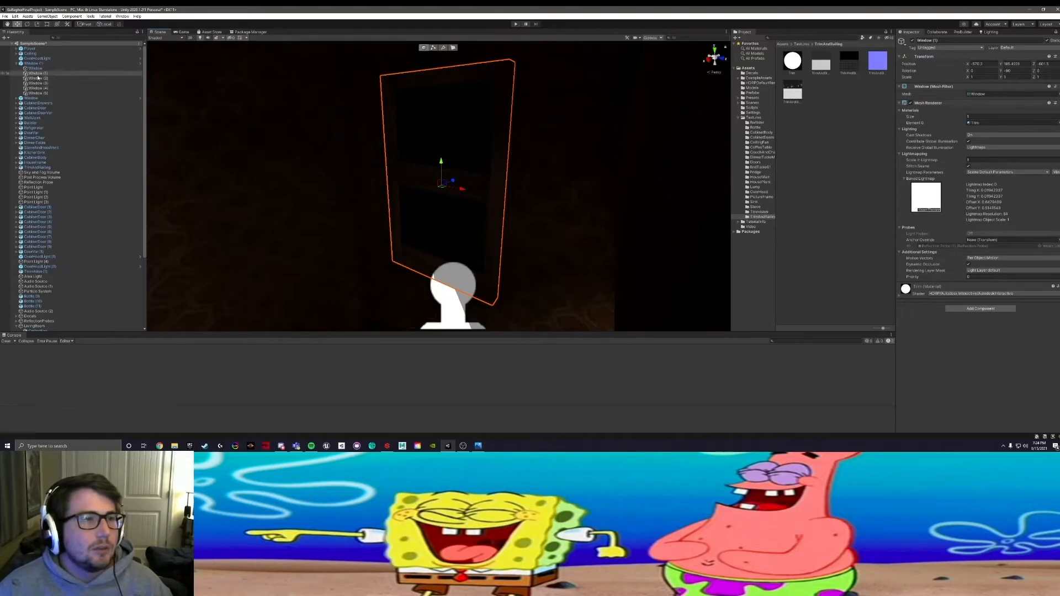
scroll(418, 138, "down", 5)
left_click_drag(418, 138, 282, 102, "alt")
left_click_drag(387, 118, 281, 119, "alt")
middle_click_drag(282, 119, 527, 91)
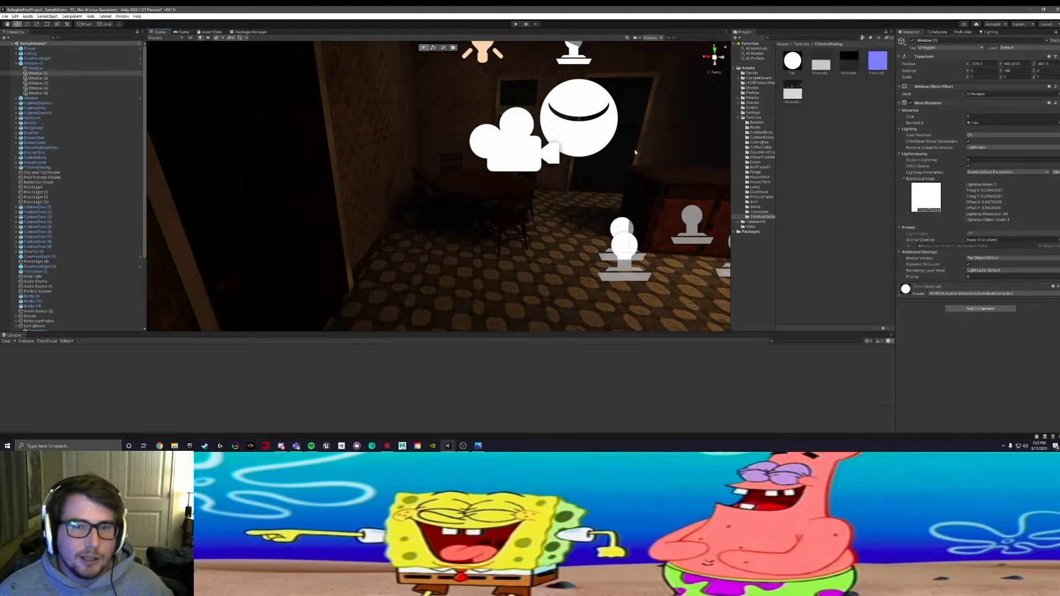
Step: Examine the kitchen, its cabinets and appliances, and the selected window from several angles
left_click_drag(609, 140, 395, 159, "alt")
middle_click_drag(395, 158, 610, 227)
left_click_drag(610, 227, 492, 195, "alt")
scroll(493, 194, "up", 9)
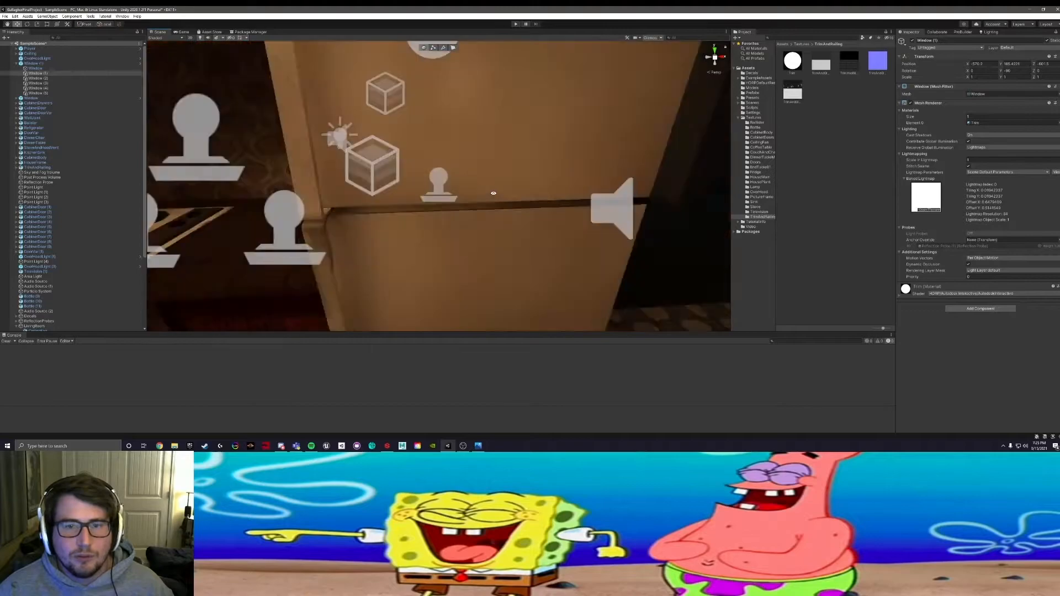
scroll(492, 195, "down", 8)
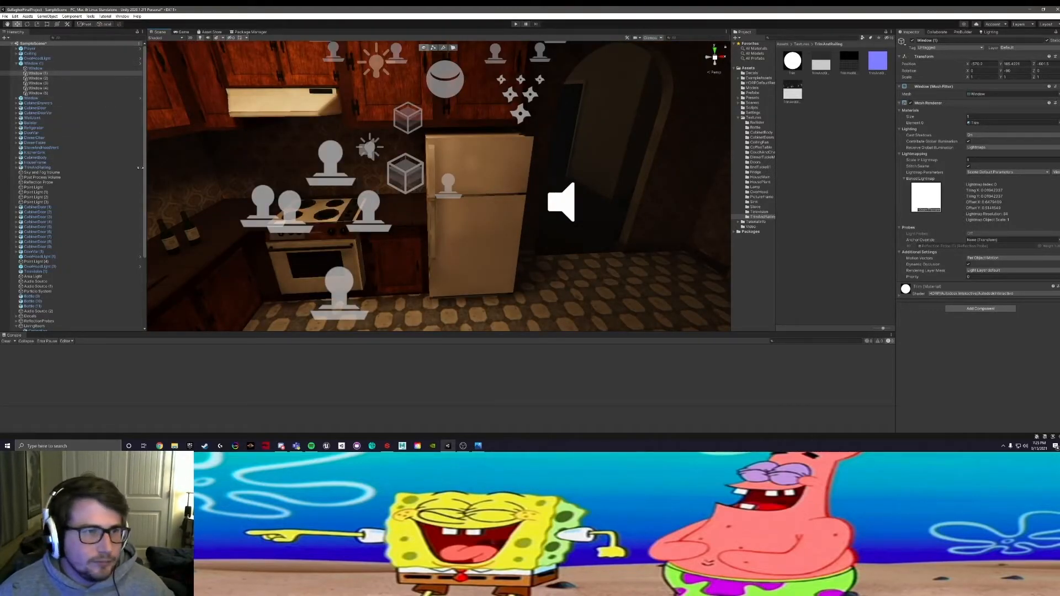
right_click_drag(533, 173, 248, 179)
right_click_drag(613, 140, 355, 161)
middle_click_drag(355, 161, 660, 144)
right_click_drag(660, 144, 533, 143)
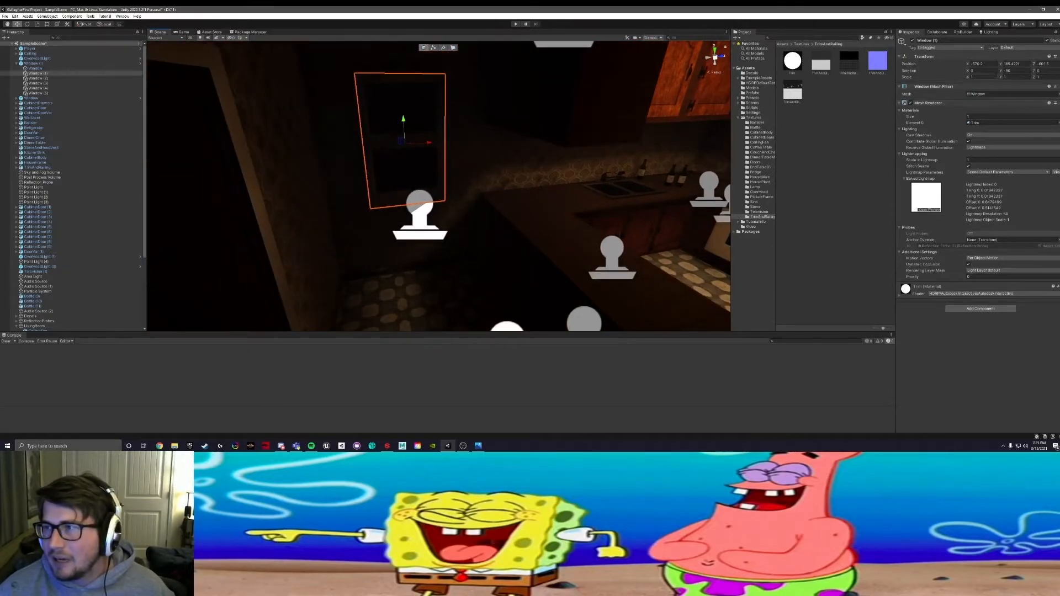
Step: Copy the kitchen window's Transform component and place a Window prefab from the Prefabs folder in the kitchen
right_click(996, 57)
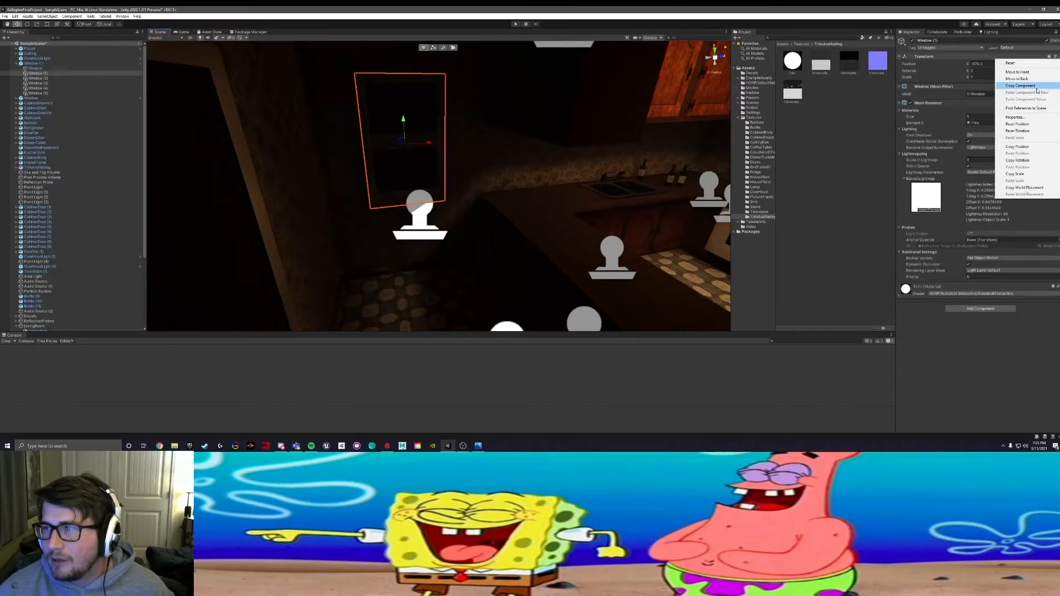
left_click(1016, 87)
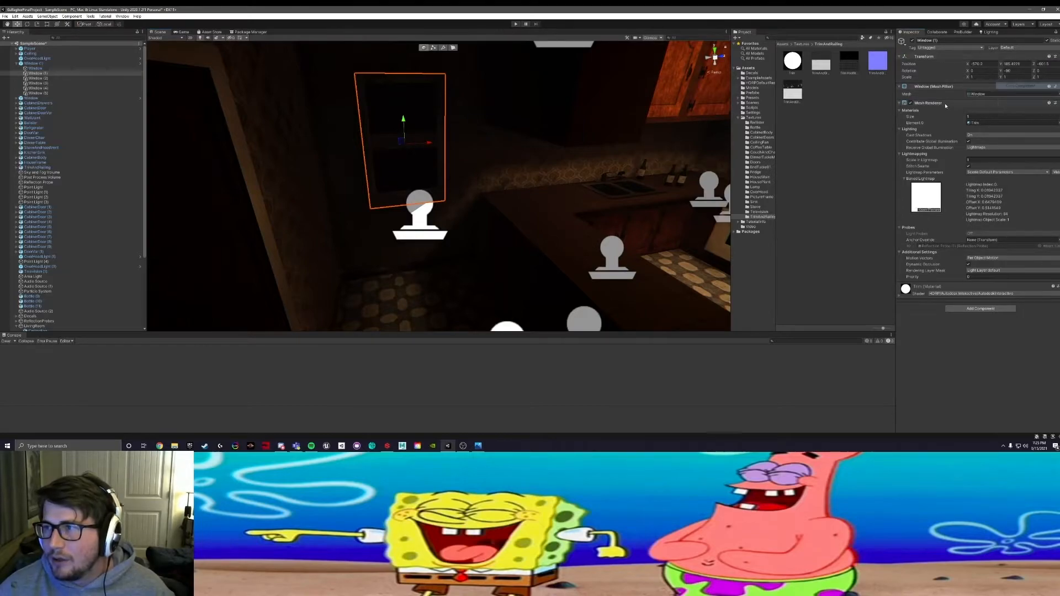
left_click(753, 92)
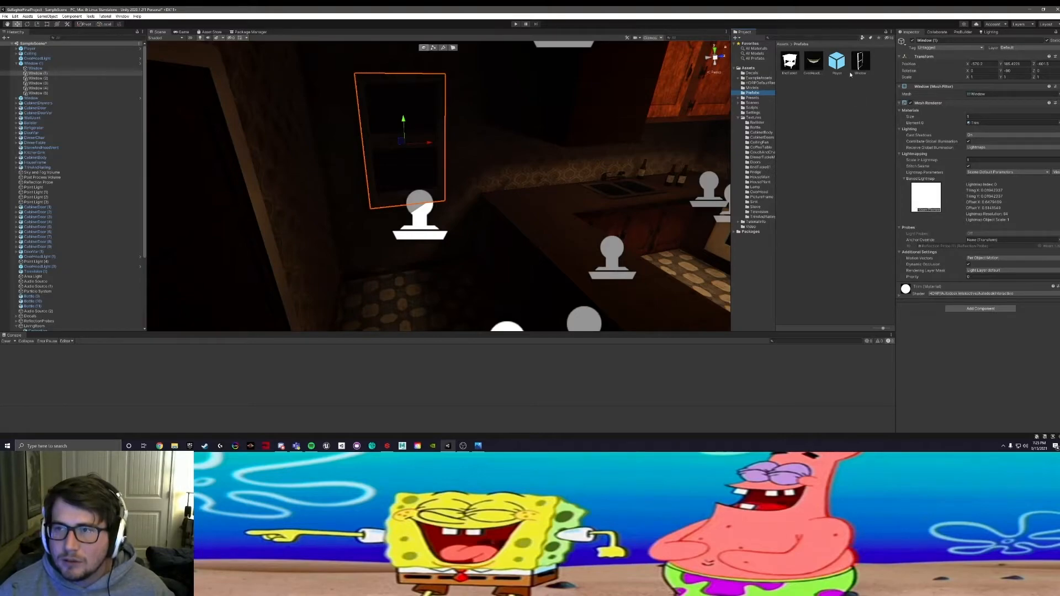
left_click_drag(860, 62, 521, 196)
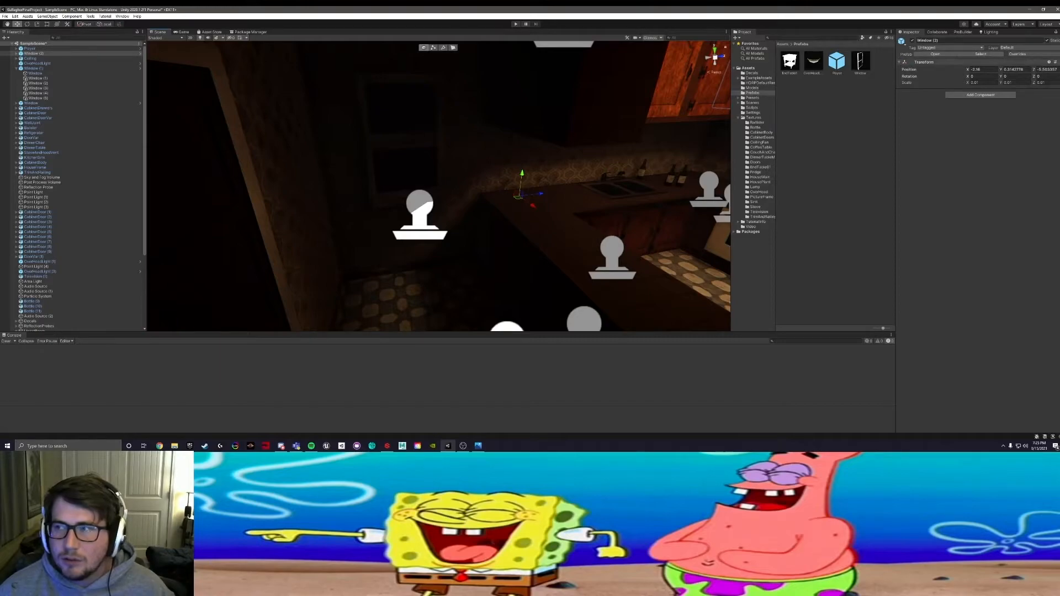
Step: Delete the original kitchen window on the wall beside the counter
left_click(1059, 62)
left_click(432, 128)
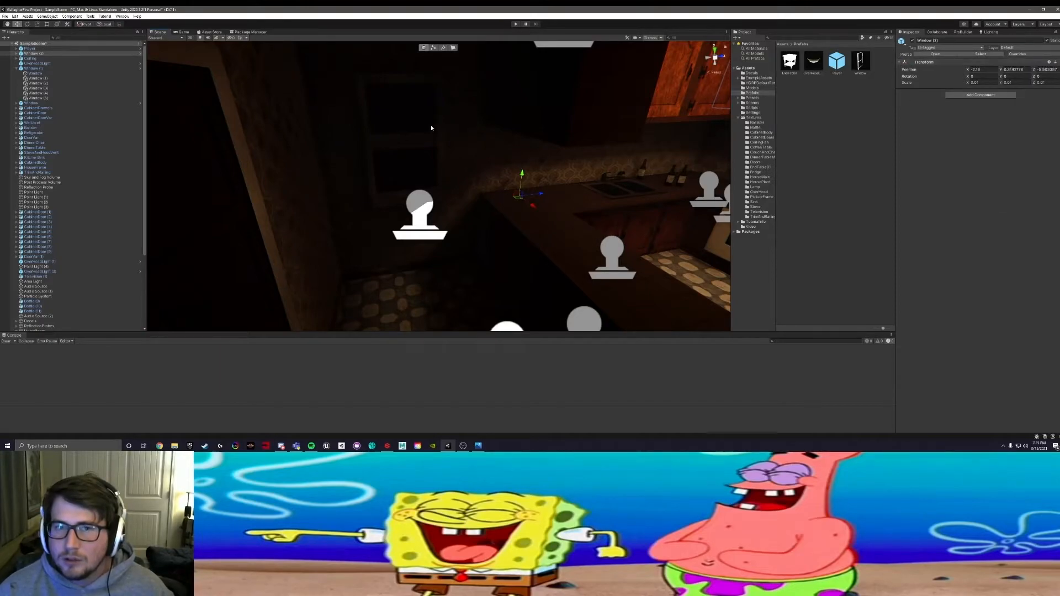
left_click(397, 140)
key("Delete")
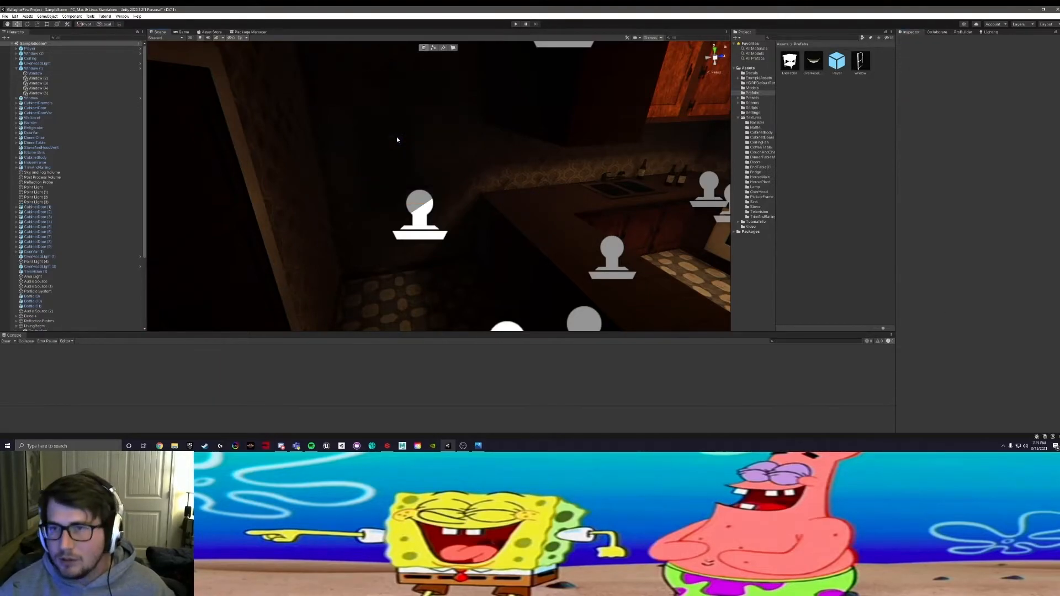
Step: Examine the whole house from outside and look through the Hierarchy's window and living room entries
scroll(478, 177, "down", 10)
left_click_drag(478, 177, 389, 183, "alt")
scroll(677, 100, "down", 4)
scroll(392, 186, "down", 10)
scroll(389, 183, "up", 3)
scroll(390, 183, "up", 2)
scroll(67, 249, "down", 5)
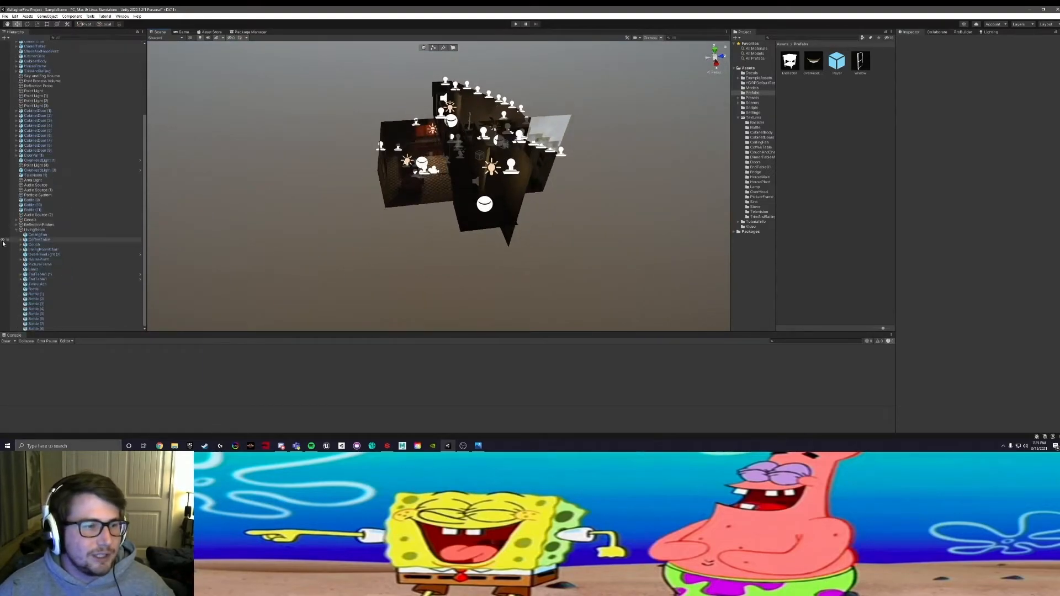
scroll(67, 249, "up", 5)
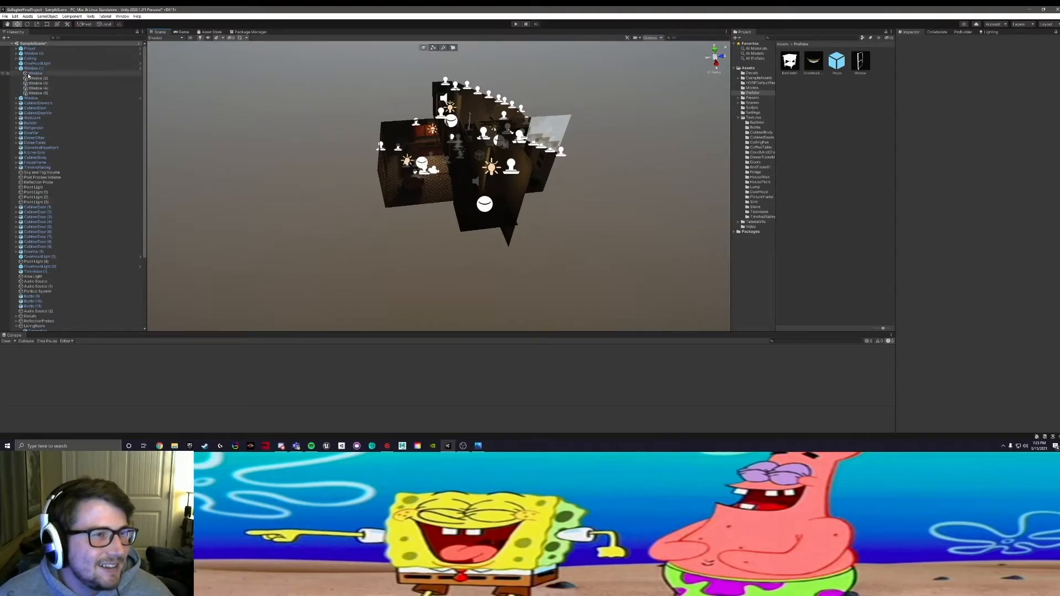
Step: Place another Window prefab in the scene and paste the copied Transform component values onto it
scroll(308, 142, "up", 2)
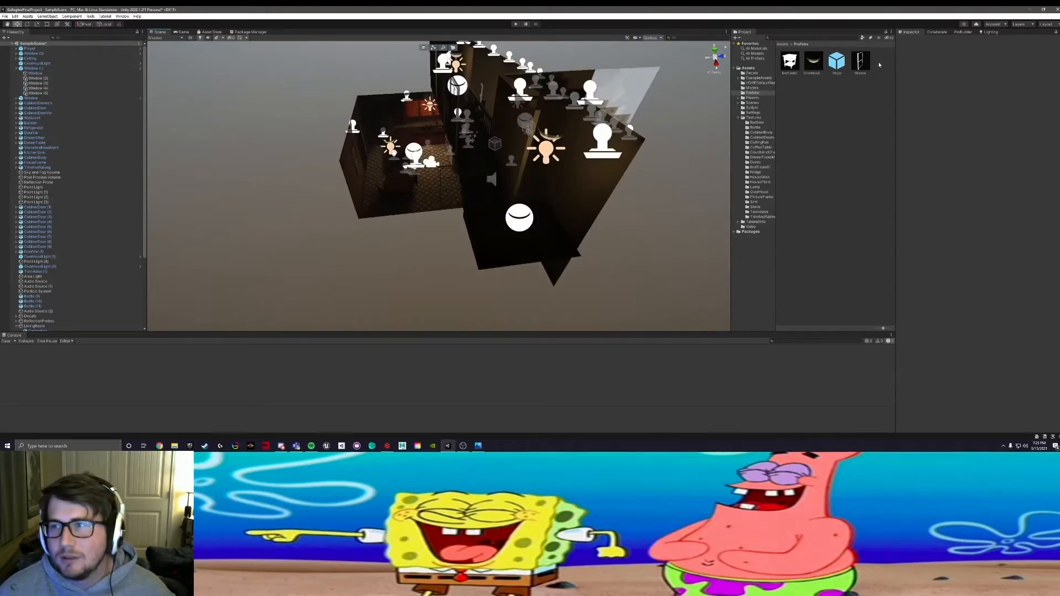
left_click_drag(865, 65, 582, 134)
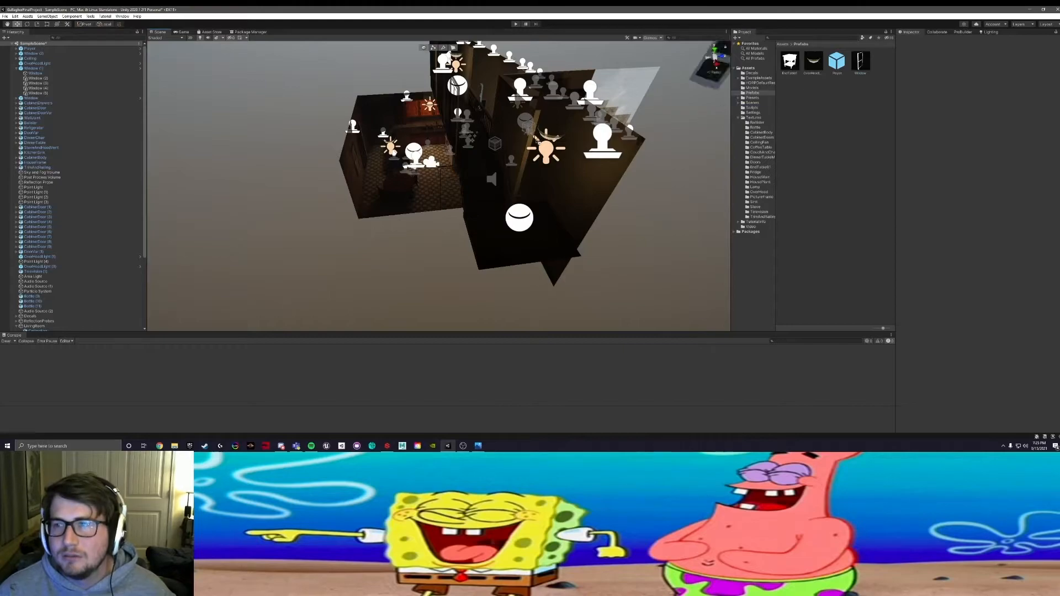
left_click_drag(447, 172, 448, 172)
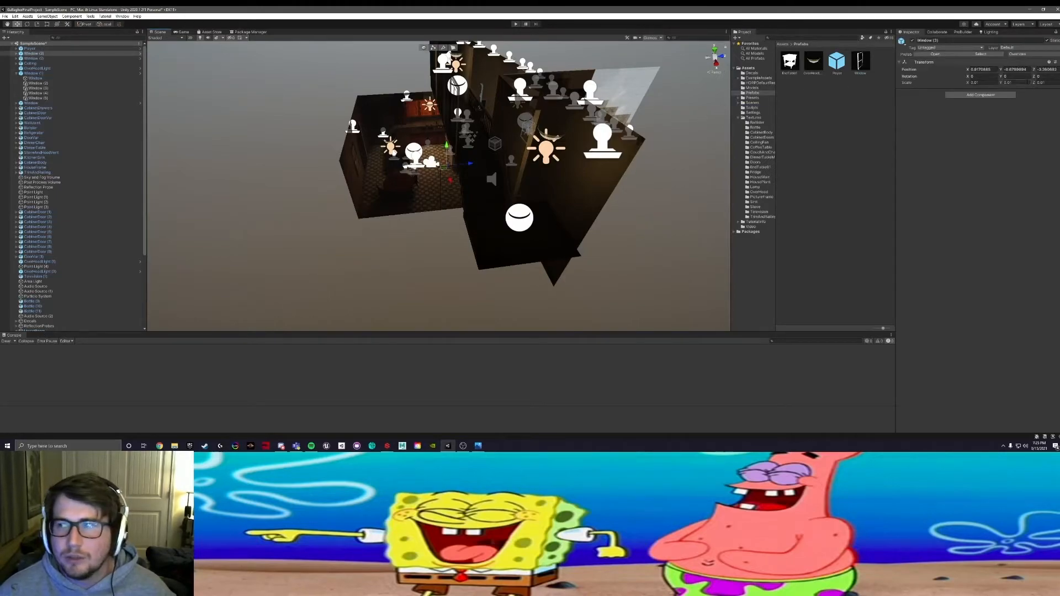
left_click(1055, 62)
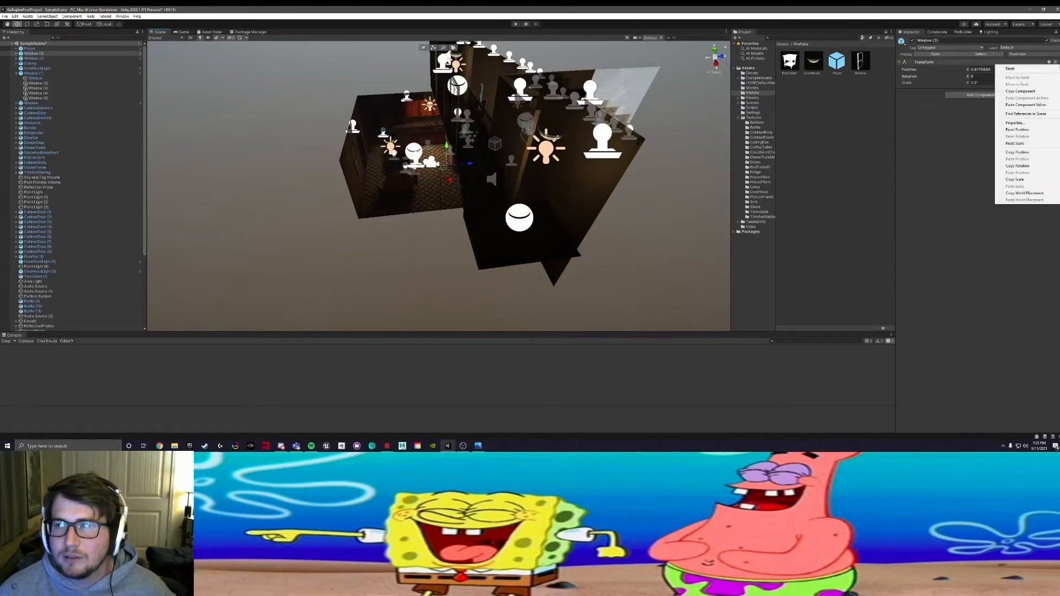
left_click(1038, 104)
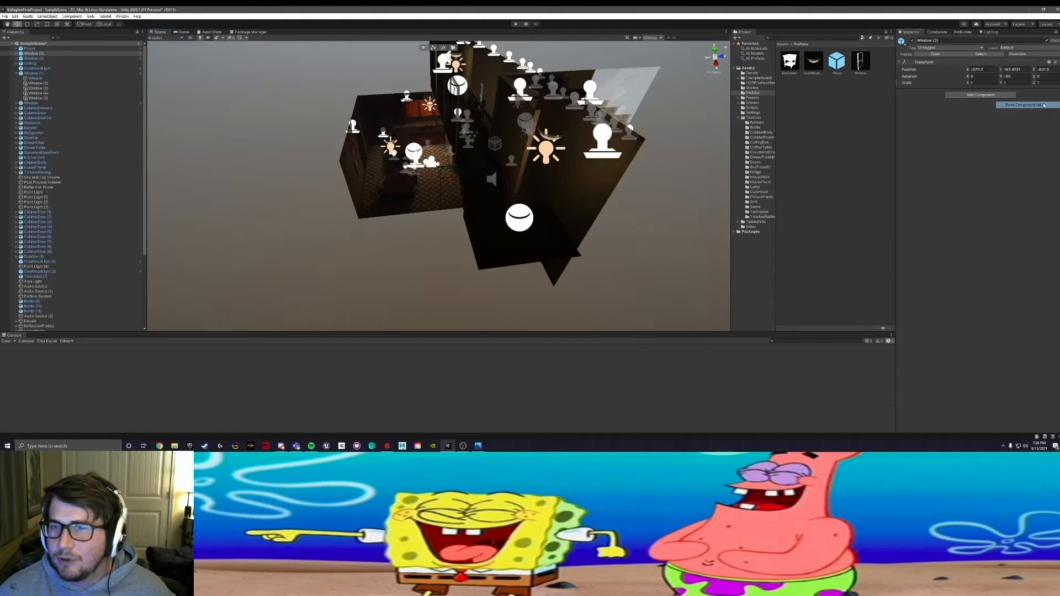
Step: Inspect the kitchen wall for the pasted window and switch off scene lighting in the Scene view
scroll(460, 161, "up", 7)
middle_click_drag(381, 158, 467, 230)
left_click_drag(466, 230, 438, 161, "alt")
scroll(423, 188, "up", 8)
middle_click_drag(437, 161, 379, 196)
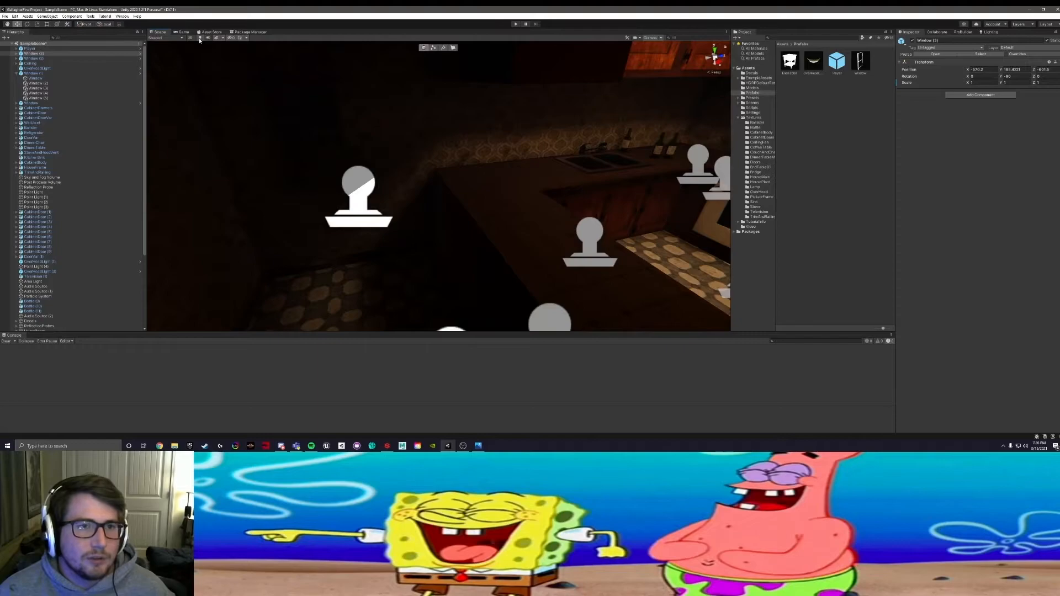
left_click(200, 38)
Step: Look over the unlit house from several angles and select the first Window prefab placed in the kitchen
scroll(564, 164, "down", 4)
left_click_drag(563, 164, 329, 90, "alt")
middle_click_drag(329, 90, 215, 130)
left_click_drag(216, 129, 337, 183, "alt")
middle_click_drag(337, 183, 454, 208)
left_click_drag(455, 207, 88, 196, "alt")
left_click_drag(482, 138, 416, 138, "alt")
left_click(410, 127)
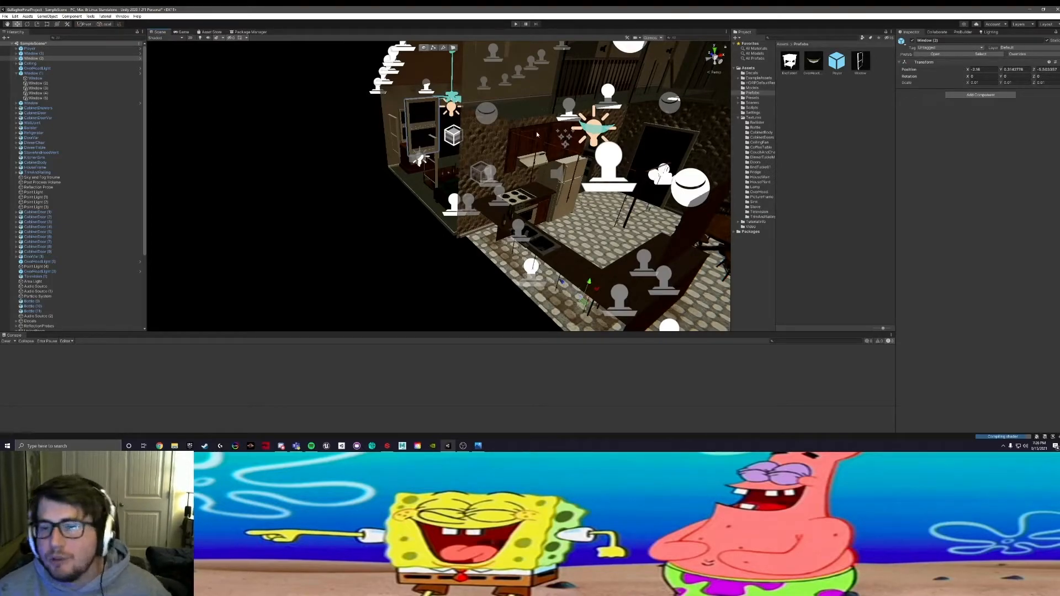
Step: Delete the second Window prefab, then undo the recent window edits back to the original kitchen window
left_click_drag(537, 134, 398, 160, "alt")
middle_click_drag(494, 265, 503, 145)
left_click_drag(503, 145, 469, 217, "alt")
middle_click_drag(468, 217, 486, 309)
left_click_drag(485, 310, 579, 168, "alt")
key("Delete")
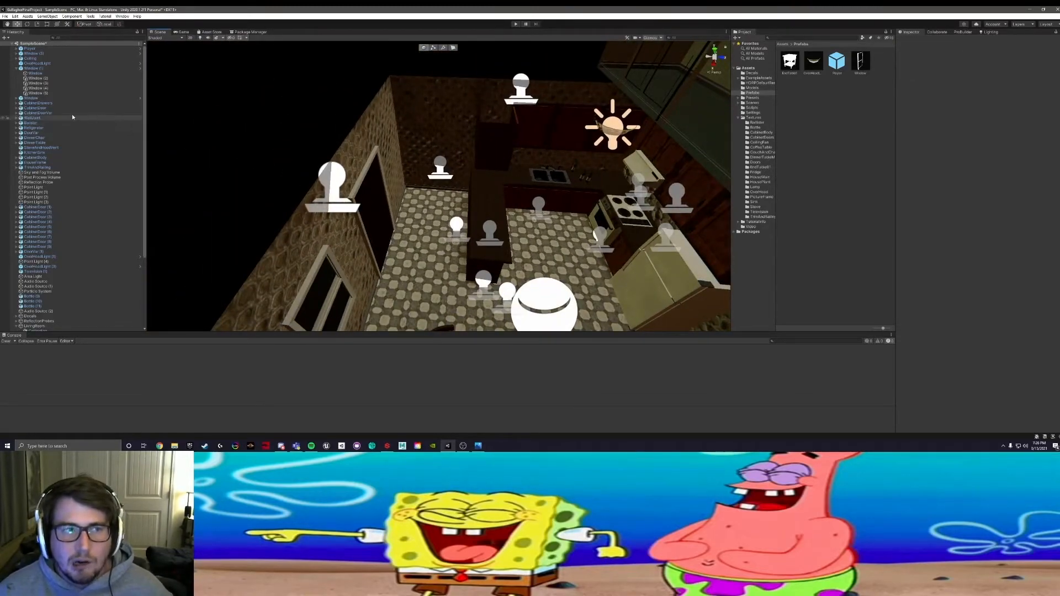
key("ctrl+z")
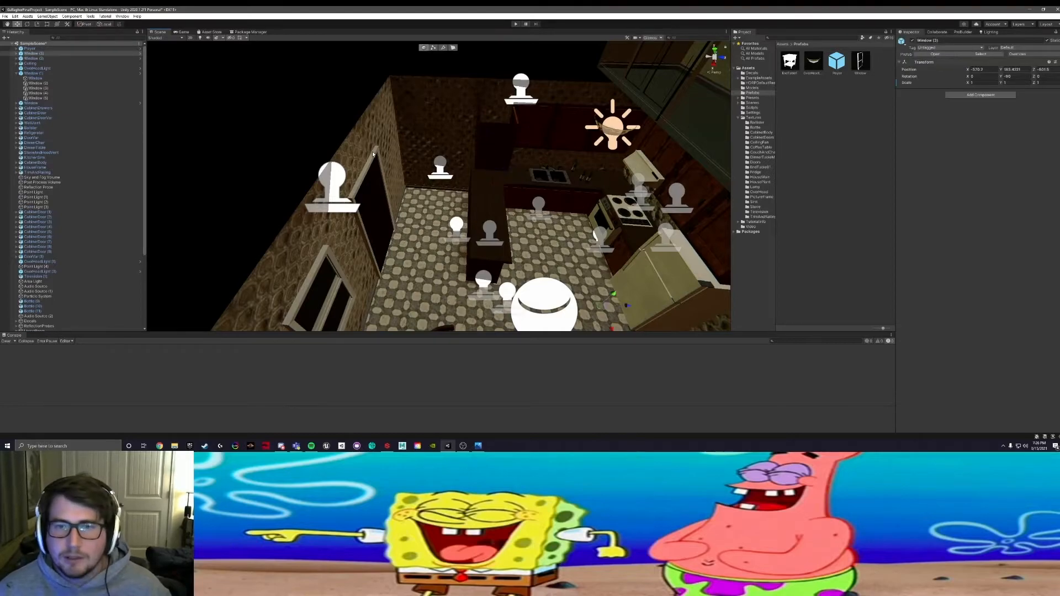
left_click_drag(373, 155, 407, 133, "alt")
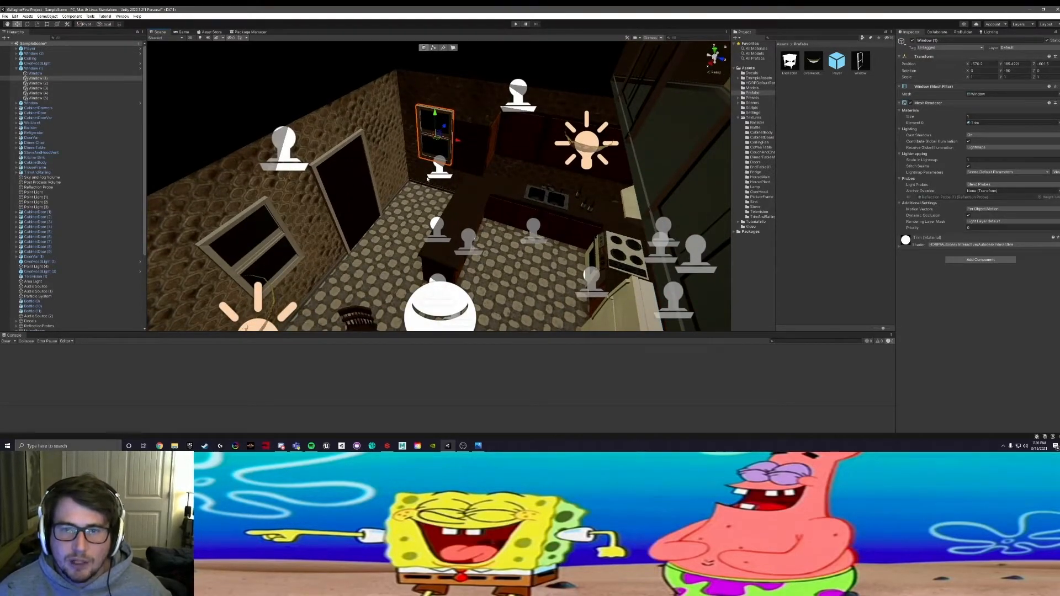
Step: Examine the living room and check where its ceiling fan sits in the Hierarchy
middle_click_drag(657, 243, 421, 104)
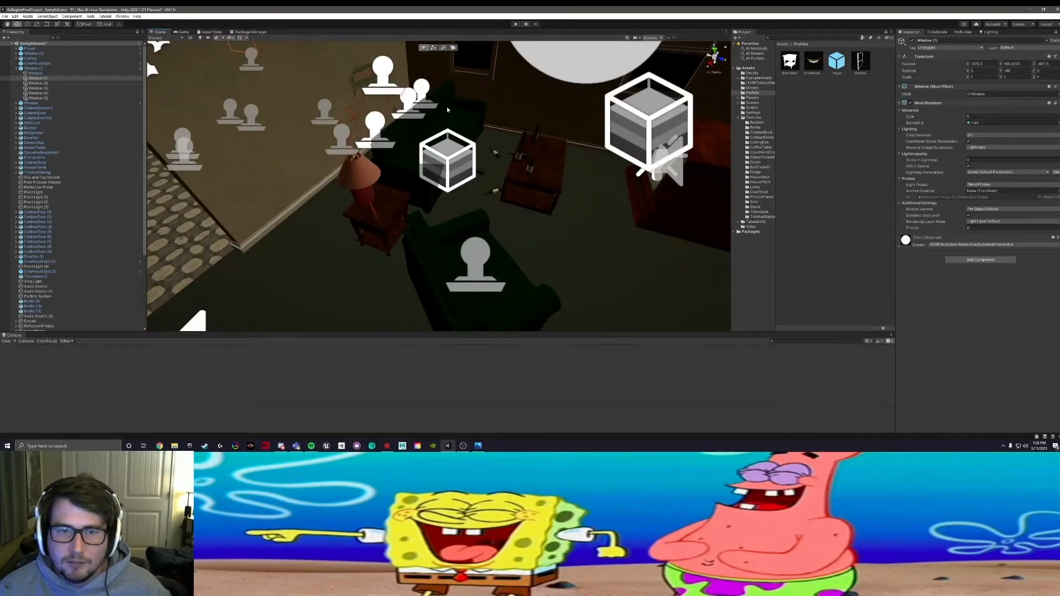
left_click_drag(506, 102, 513, 101, "alt")
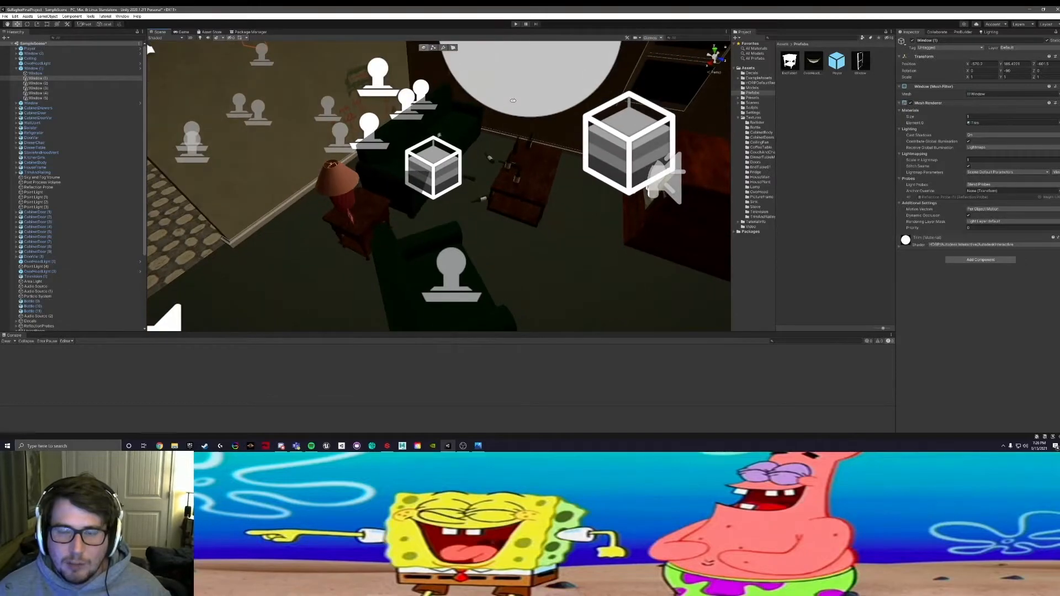
left_click_drag(513, 100, 421, 204, "alt")
left_click(420, 207)
middle_click_drag(512, 265, 475, 155)
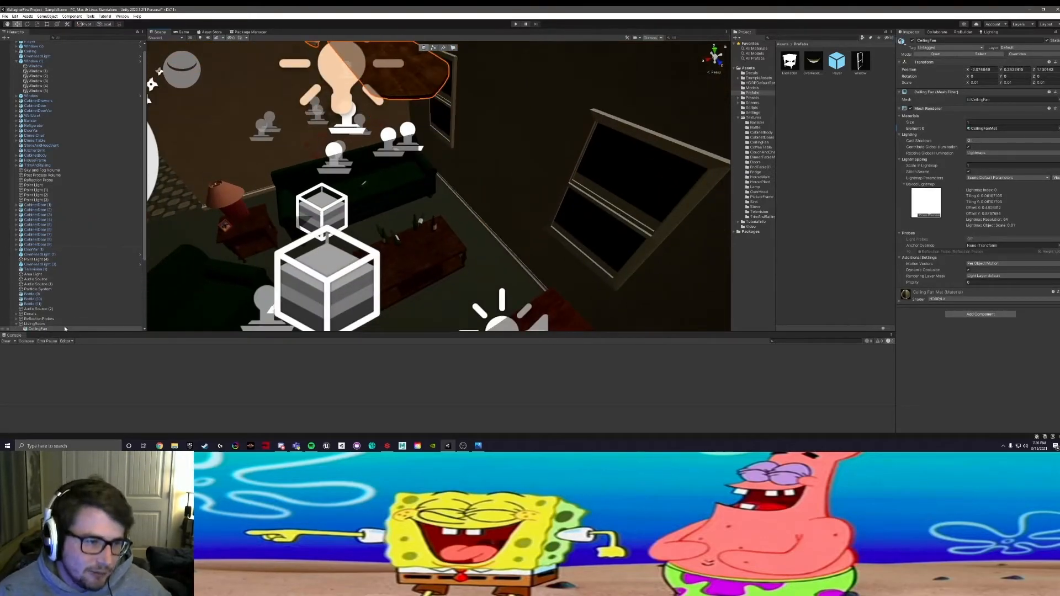
left_click_drag(534, 301, 429, 270, "alt")
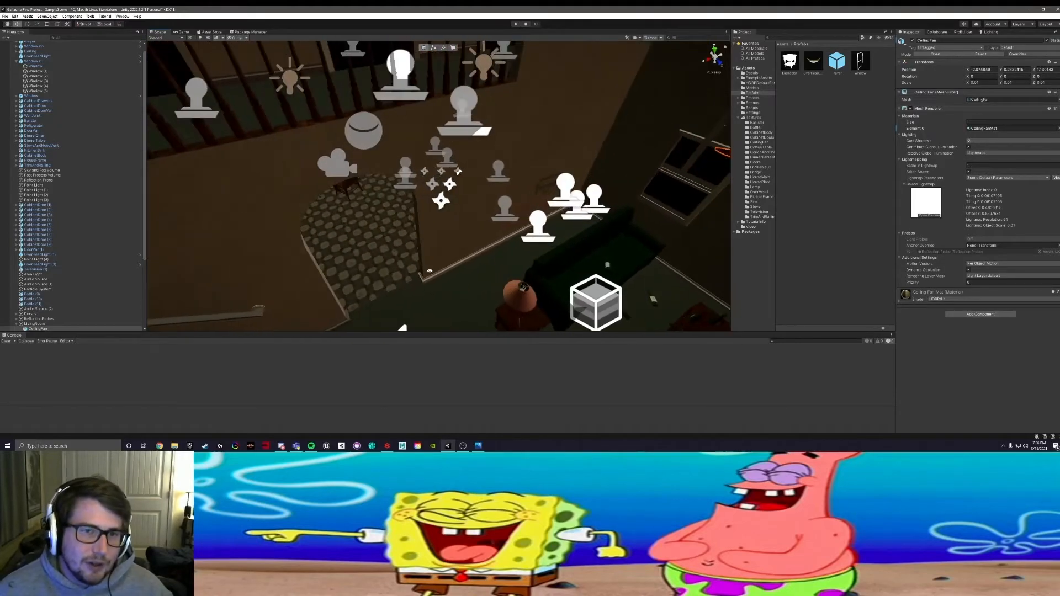
Step: Select the upstairs railing and examine how far the trim and railing object extends through the house
left_click(285, 102)
left_click_drag(285, 101, 292, 221, "alt")
left_click(264, 238)
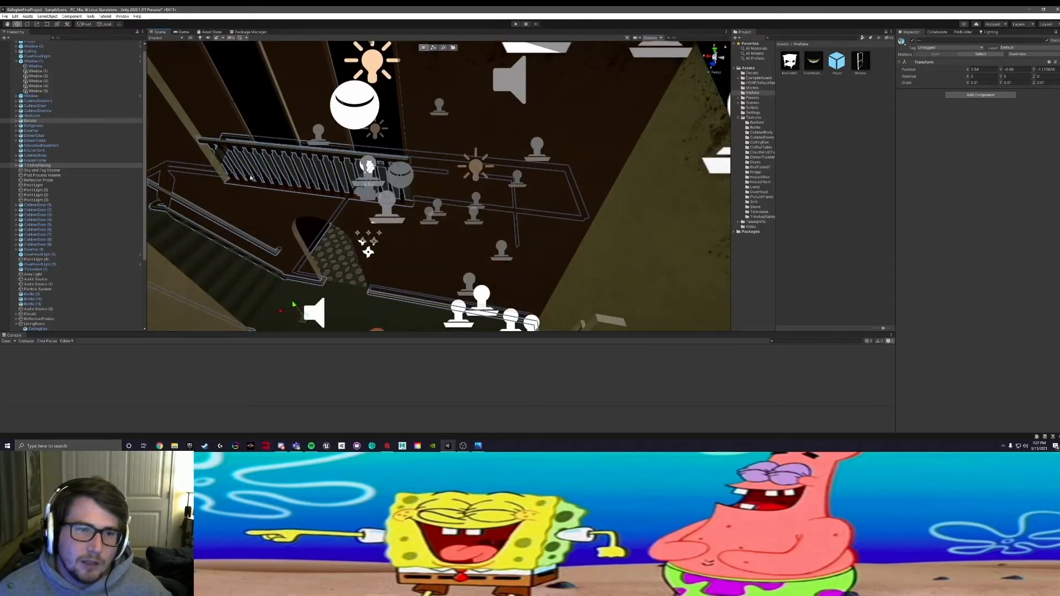
left_click_drag(221, 184, 264, 180, "alt")
left_click_drag(396, 234, 212, 202, "alt")
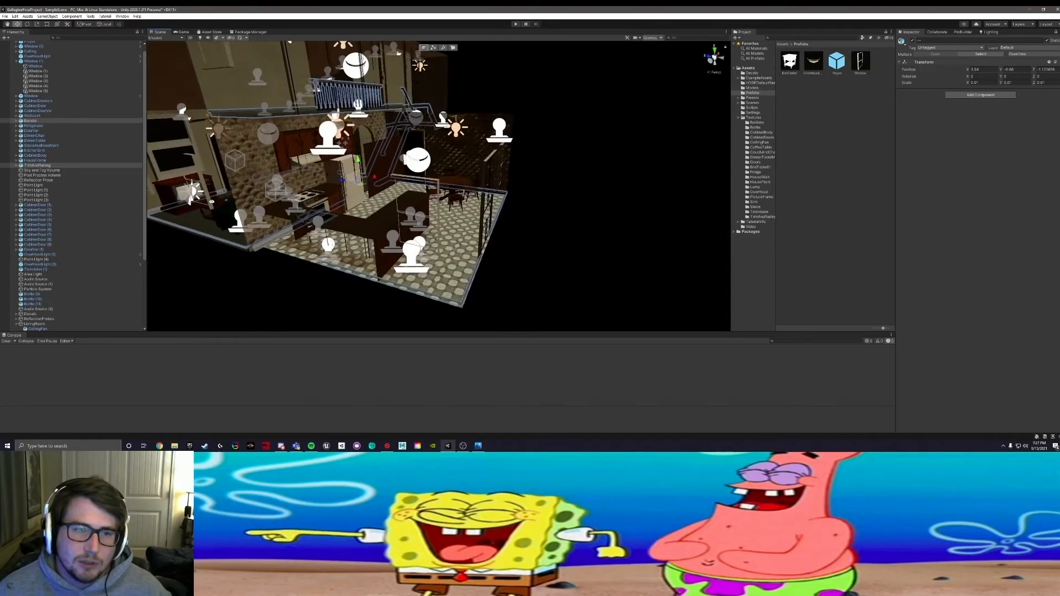
scroll(83, 188, "down", 6)
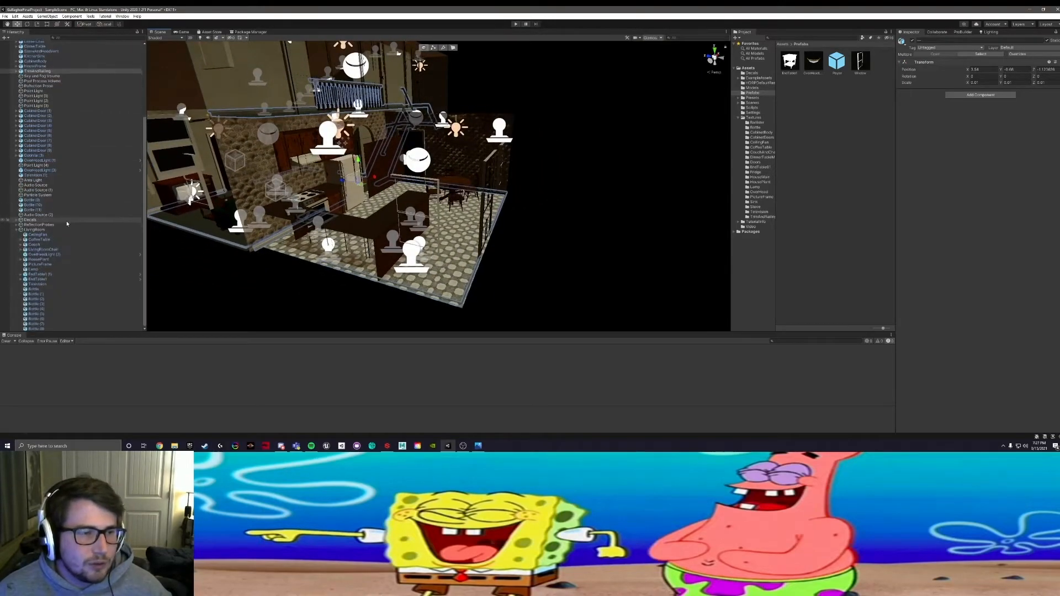
Step: Select the living room door, focus on the doorway beside the stairs and examine its surroundings
middle_click_drag(328, 168, 463, 209)
scroll(368, 209, "up", 3)
left_click(354, 192)
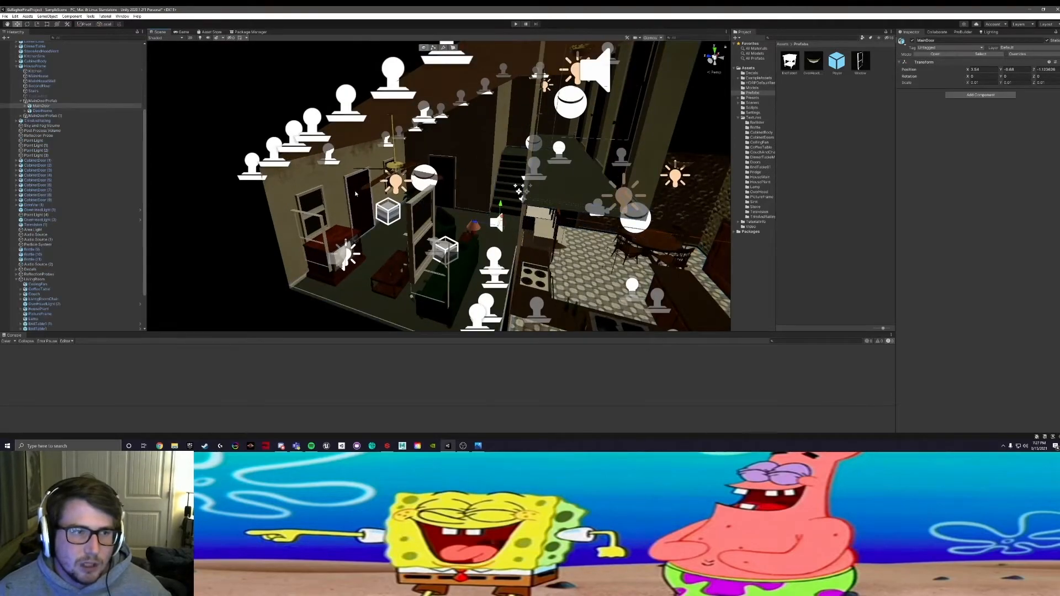
key("f")
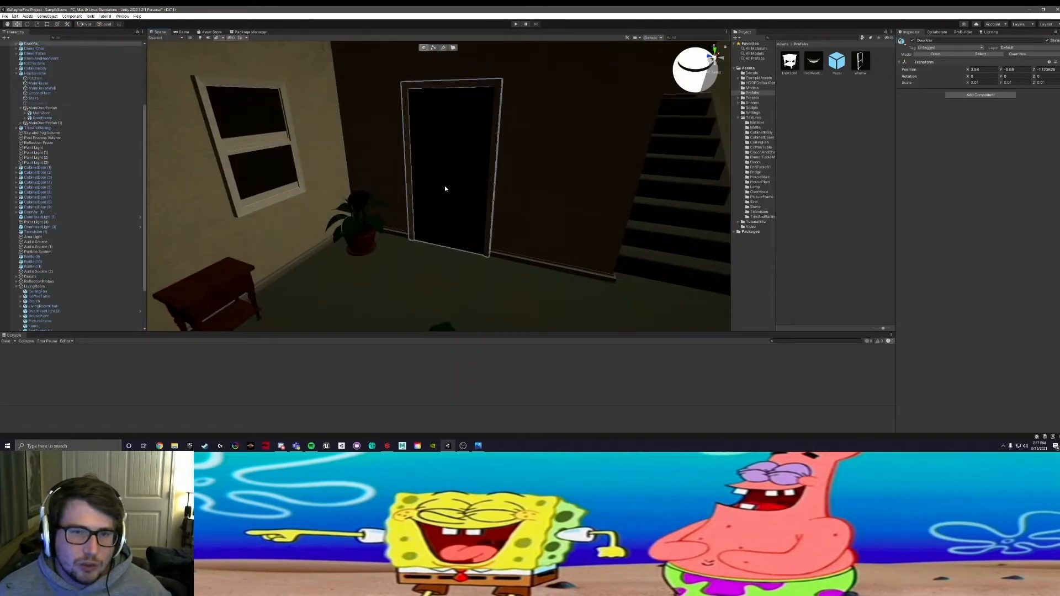
scroll(422, 188, "down", 4)
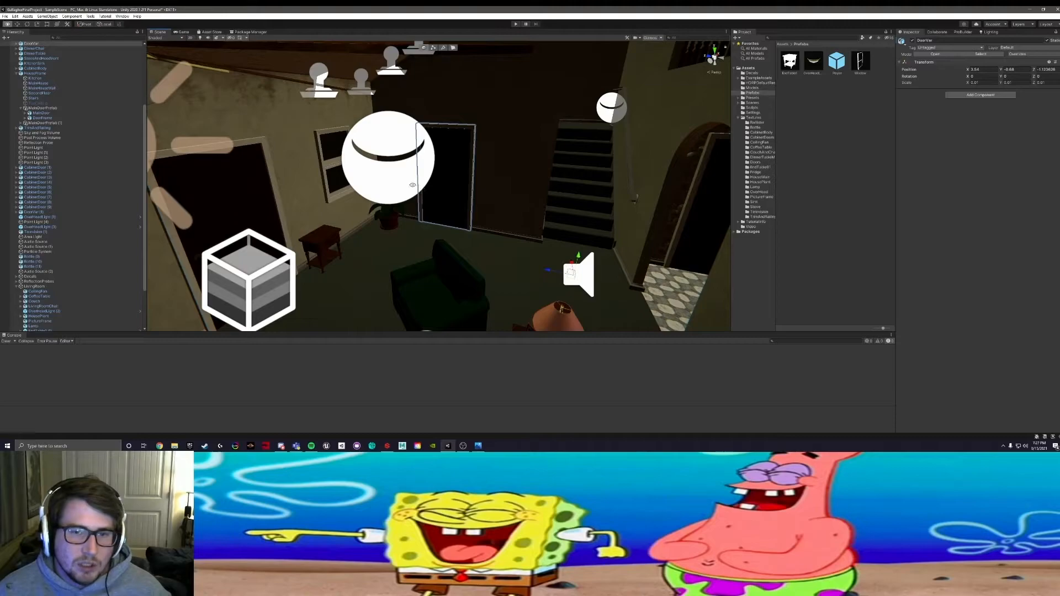
right_click_drag(422, 187, 374, 191)
middle_click_drag(374, 191, 282, 228)
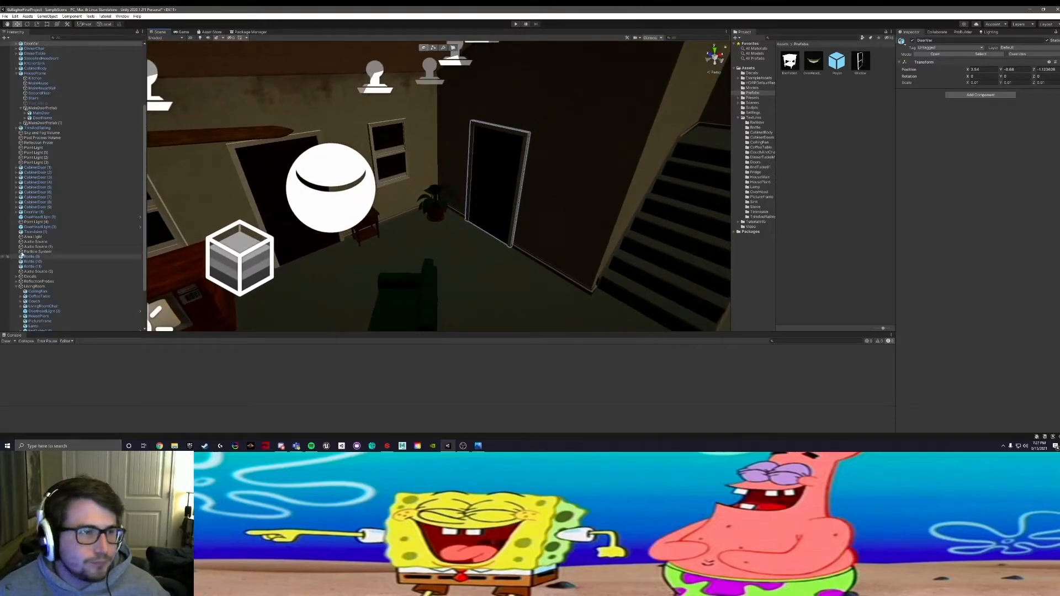
Step: Create an empty object in the Hierarchy and start renaming it
scroll(50, 282, "up", 3)
left_click(5, 37)
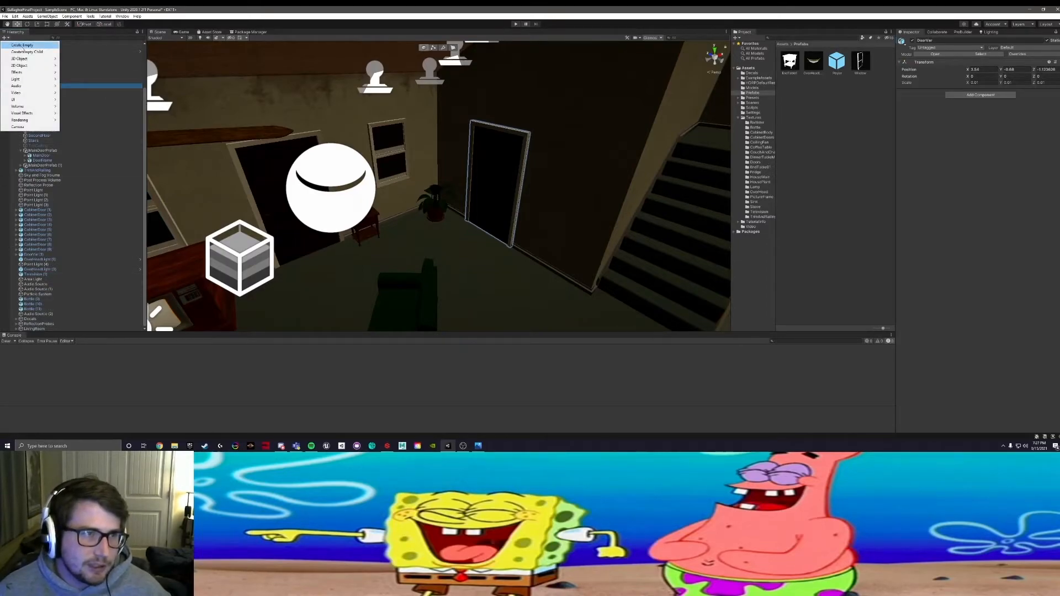
left_click(22, 47)
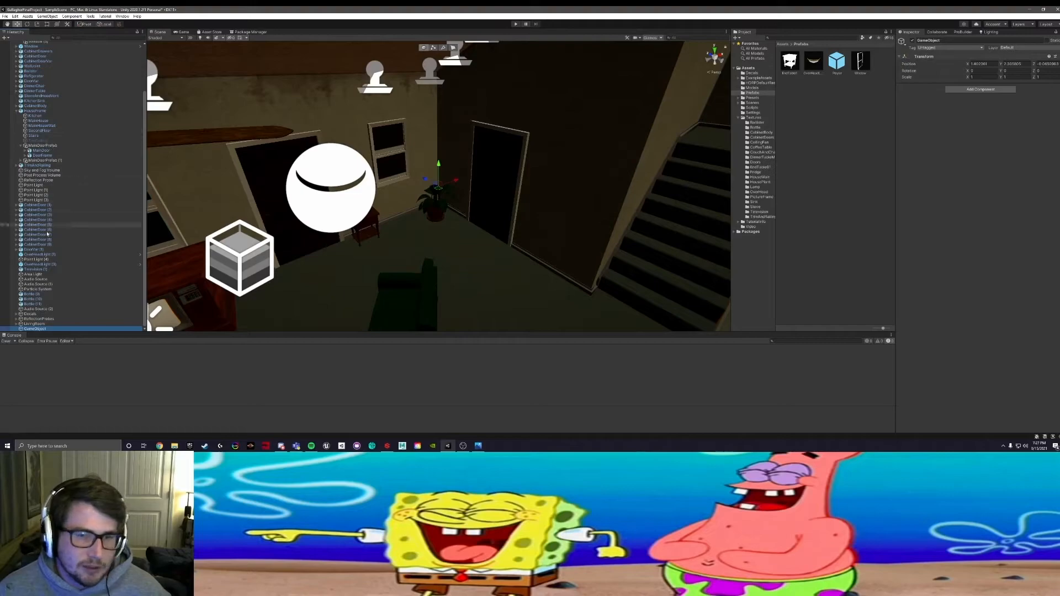
right_click(36, 329)
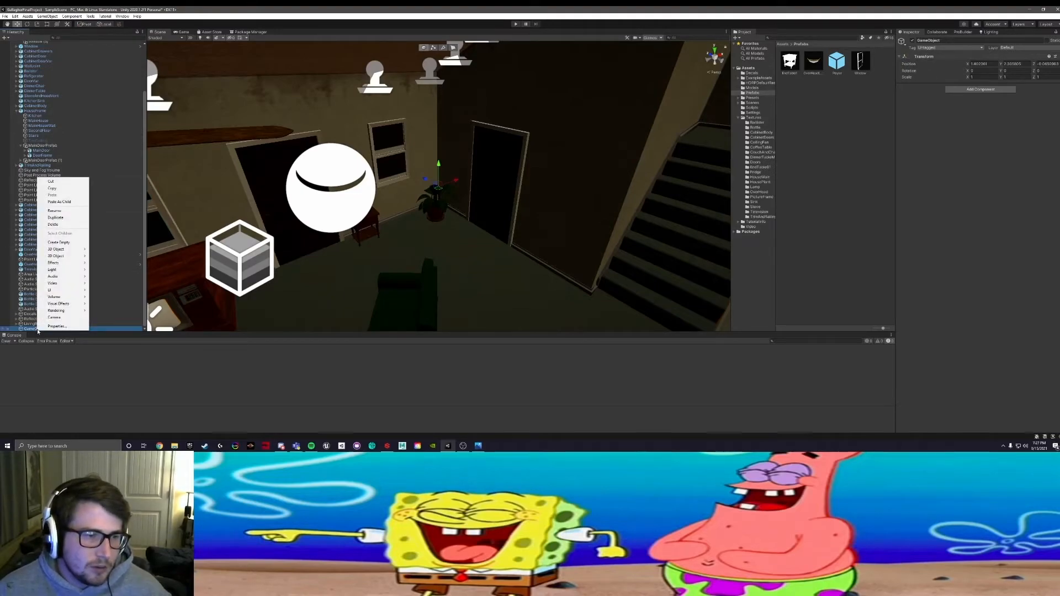
right_click(29, 329)
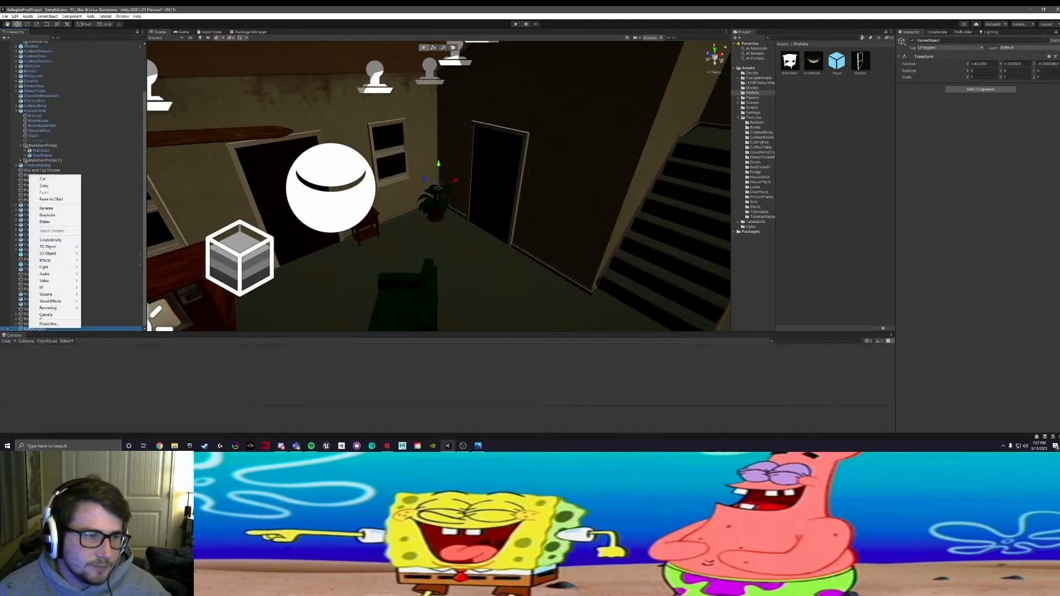
left_click(47, 208)
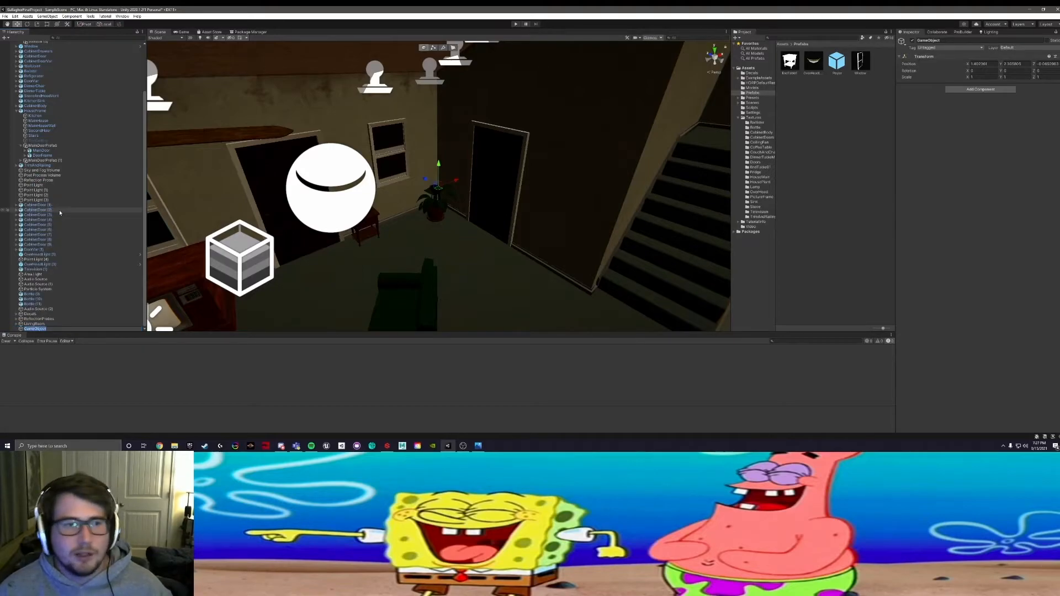
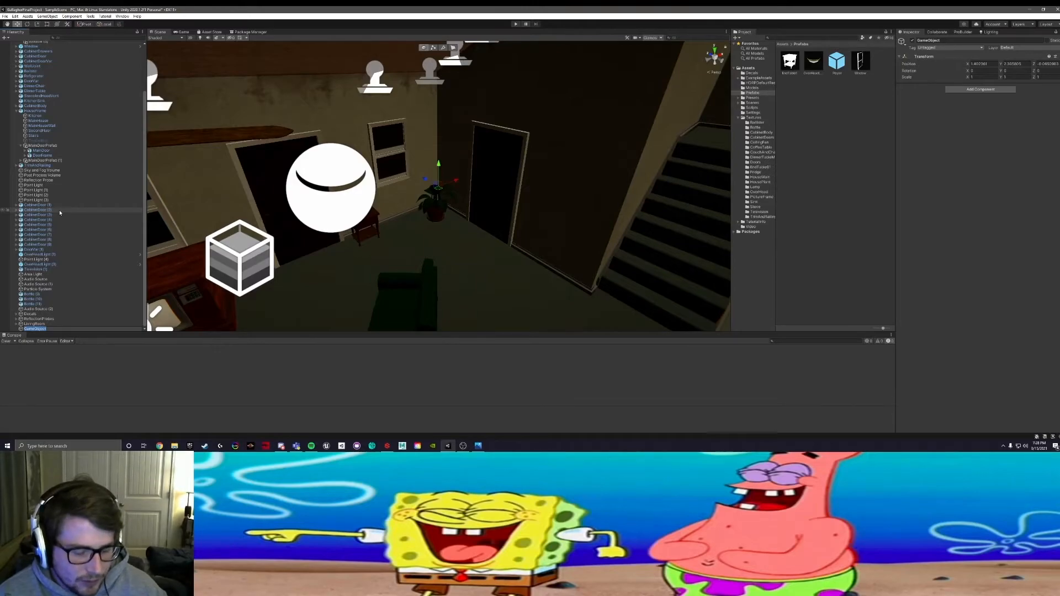
Step: Name the new empty object TrimWindowsDoors
type("Trim")
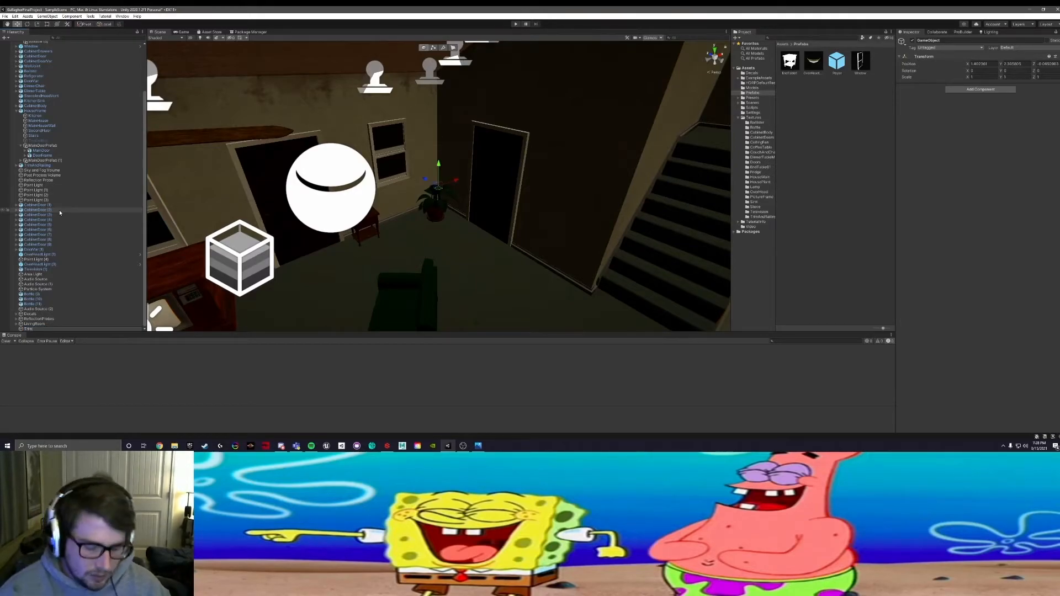
type("AndWindows")
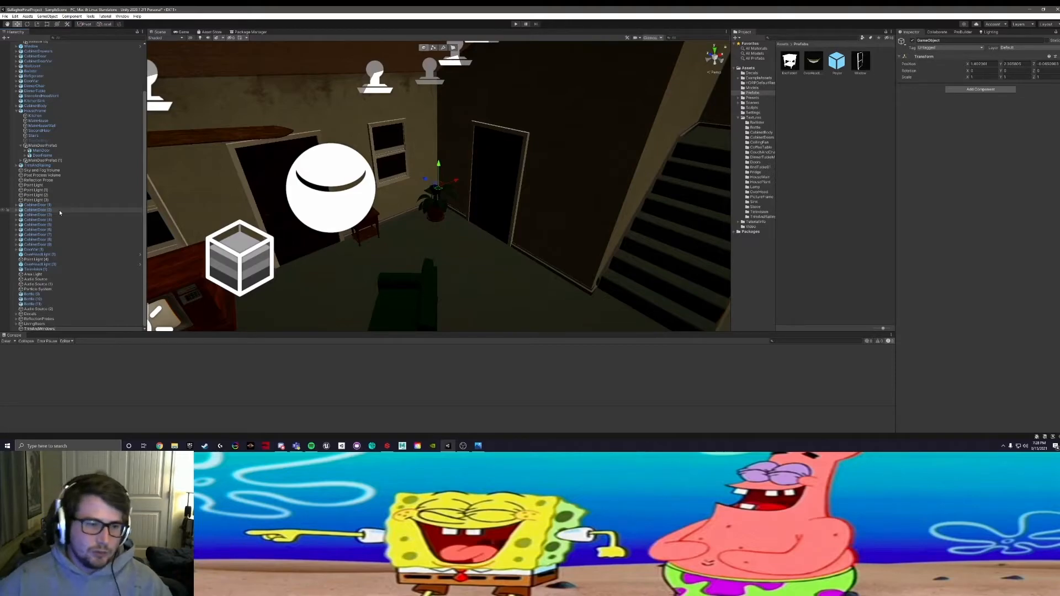
key("BackSpace")
key("BackSpace")
key("BackSpace")
key("BackSpace")
key("BackSpace")
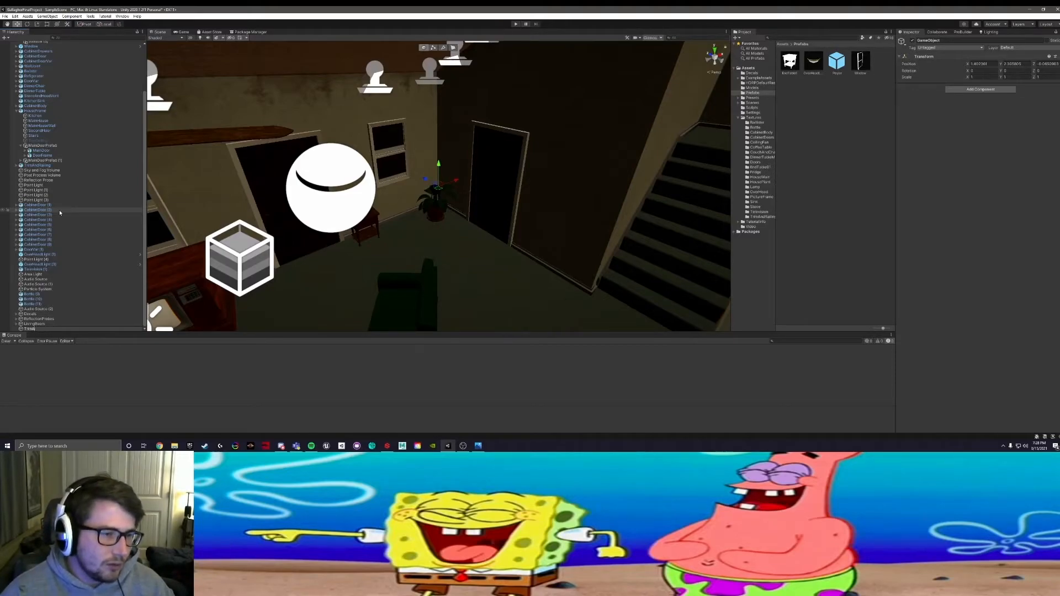
type("Window")
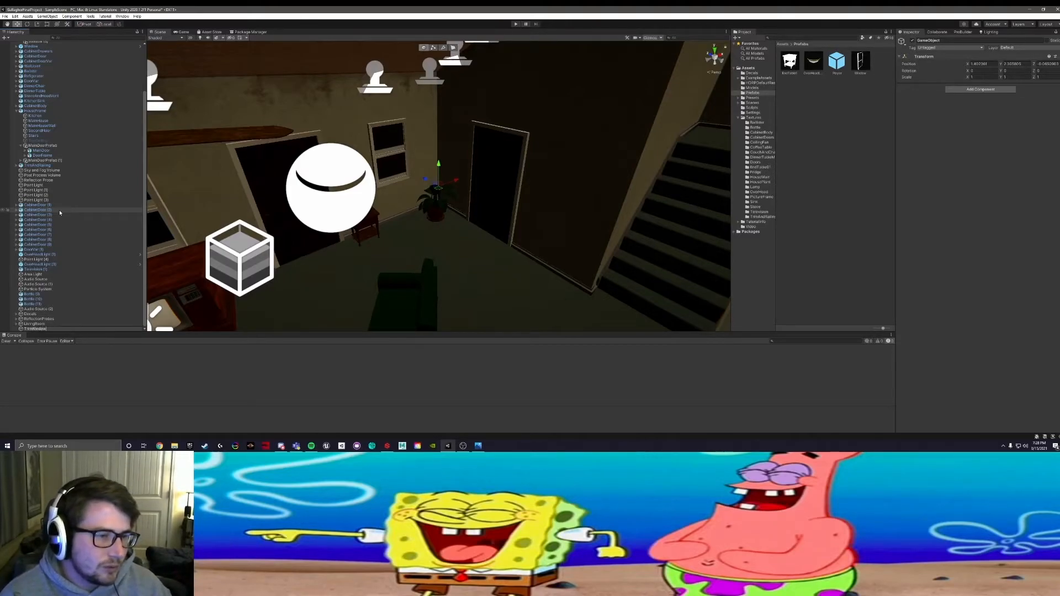
type("sDoors")
key("Return")
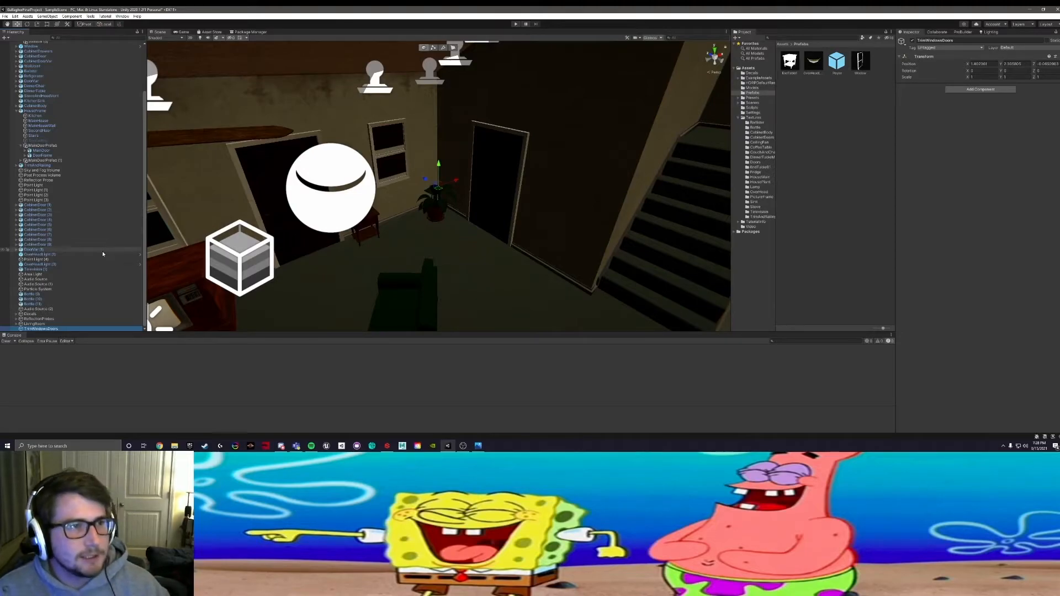
Step: Select the living room window near the potted plant and locate its window object in the Hierarchy
left_click_drag(412, 174, 378, 177, "alt")
left_click(434, 143)
left_click(312, 141, "shift")
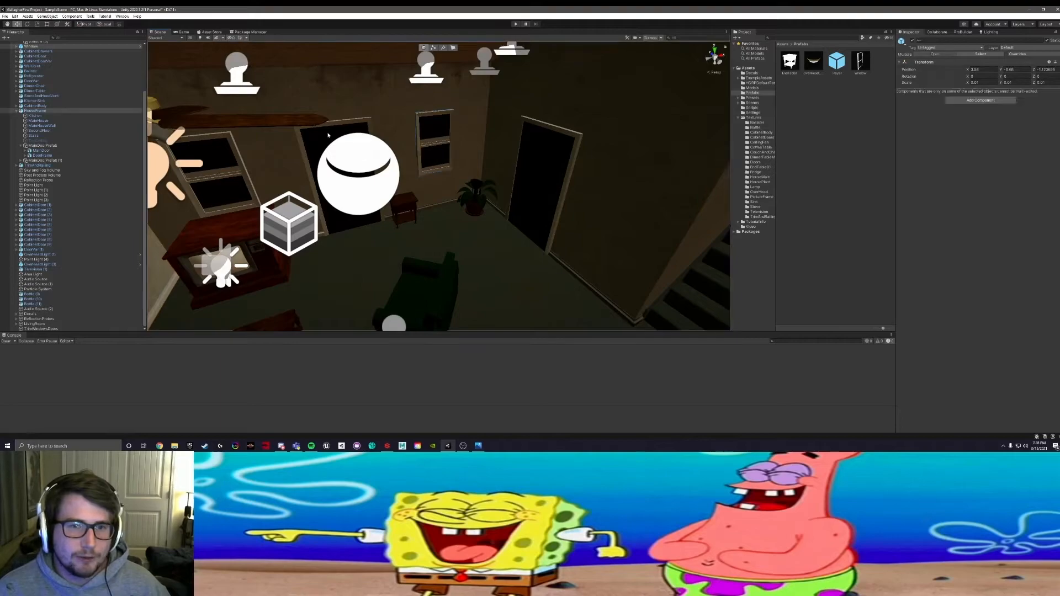
scroll(436, 133, "up", 3)
left_click(436, 133)
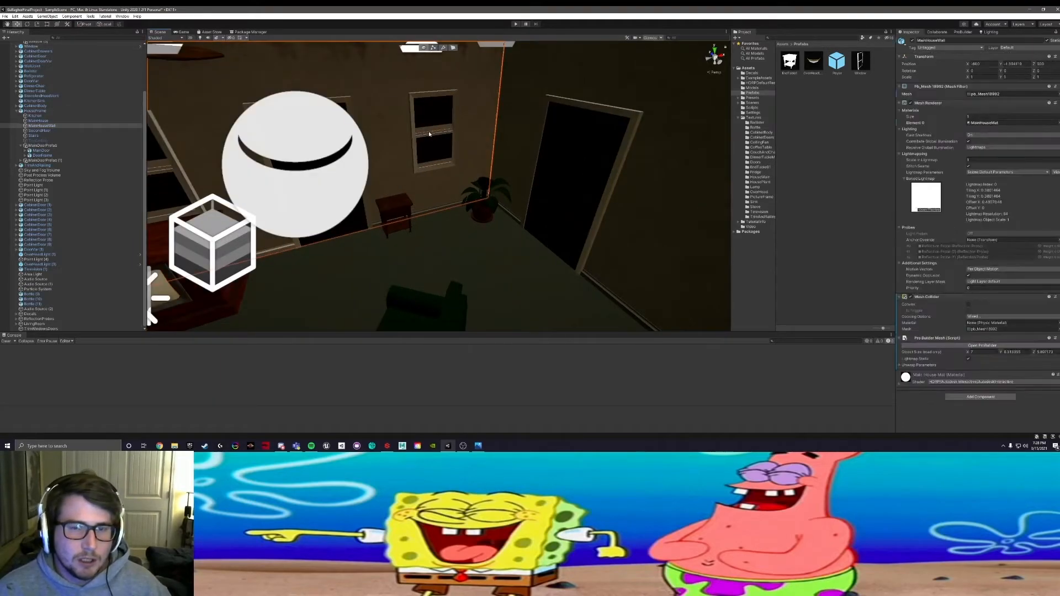
left_click(431, 132)
scroll(51, 161, "up", 3)
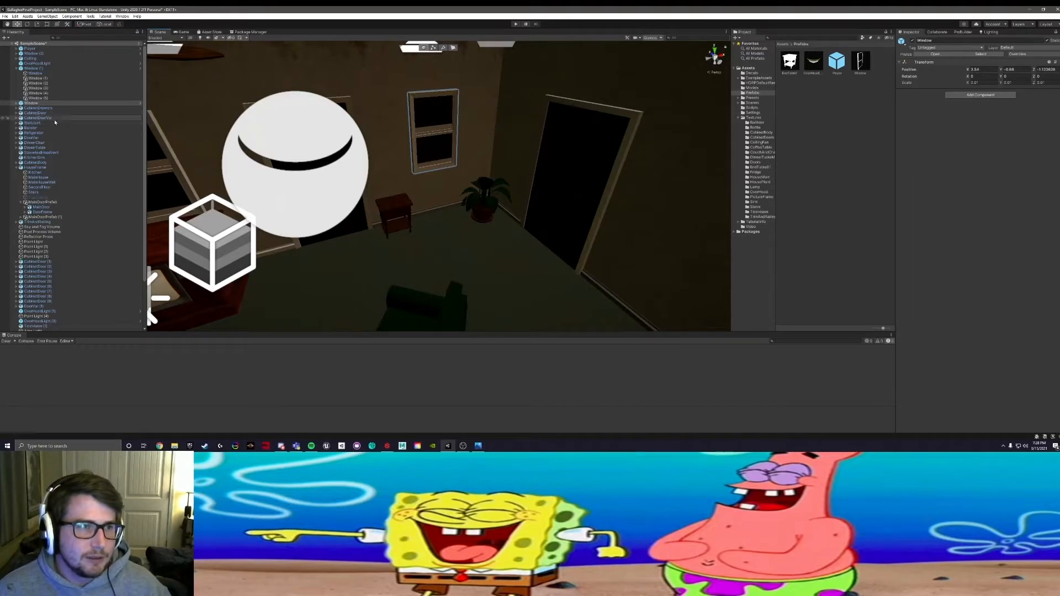
Step: Try to move the Window and Window (1) objects together under TrimWindowsDoors, then return from the Window prefab to the scene
left_click(34, 69, "shift")
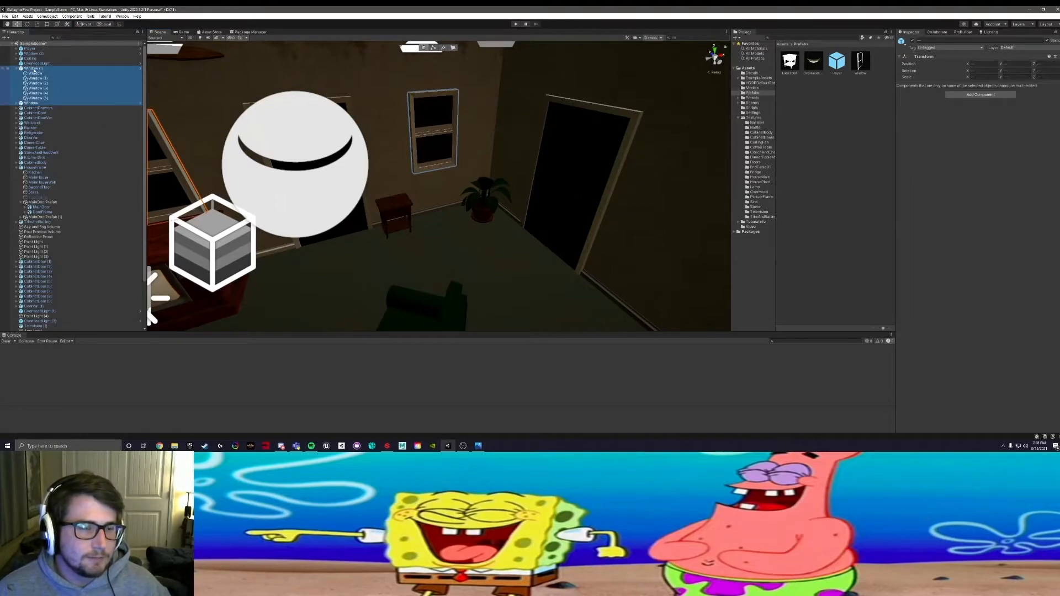
right_click_drag(353, 141, 34, 128)
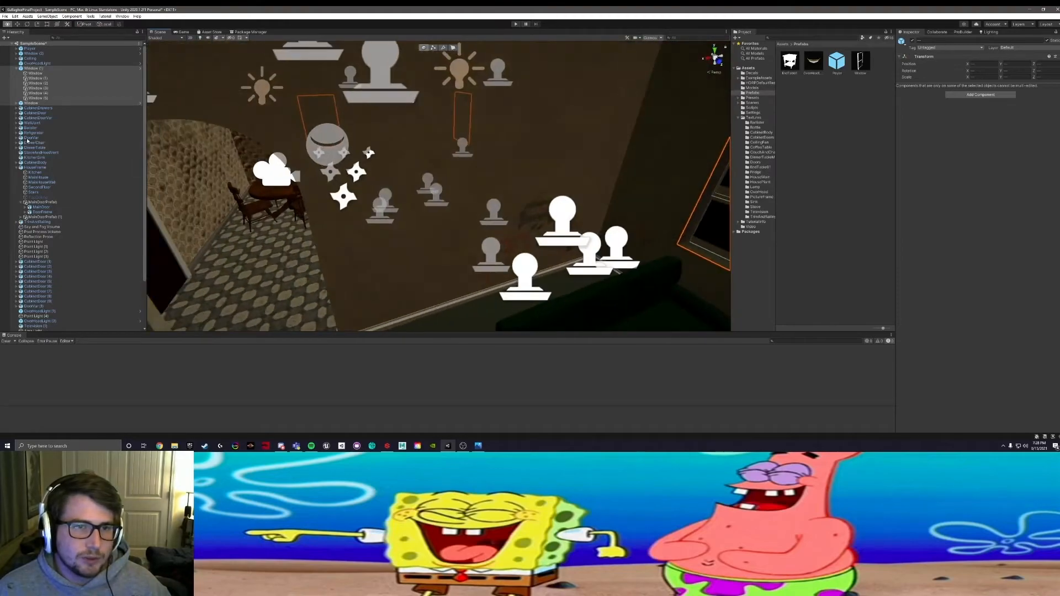
left_click(18, 68)
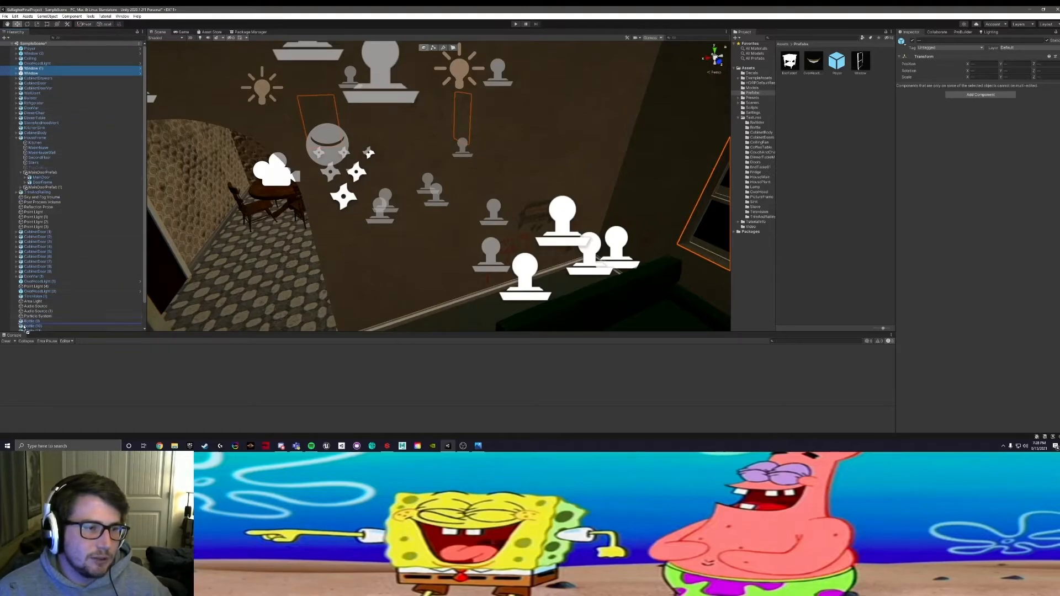
scroll(27, 329, "down", 2)
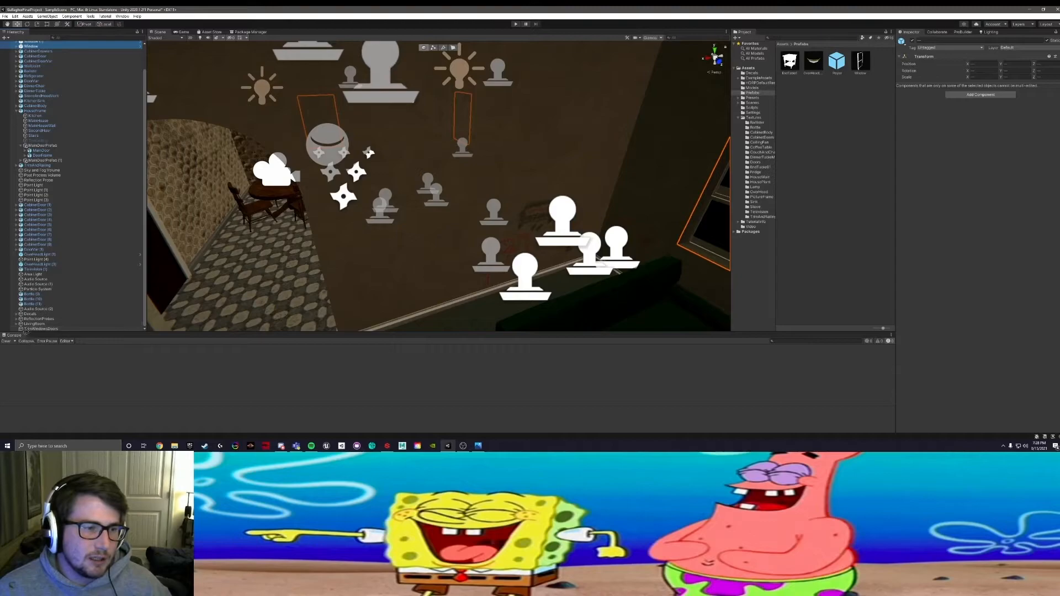
left_click_drag(31, 332, 30, 329)
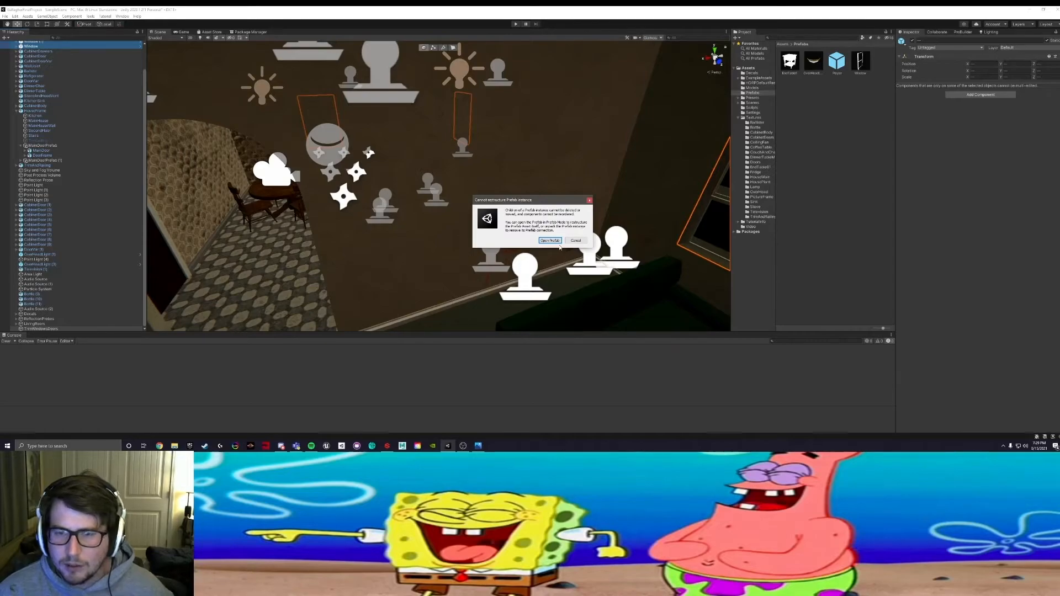
left_click(559, 242)
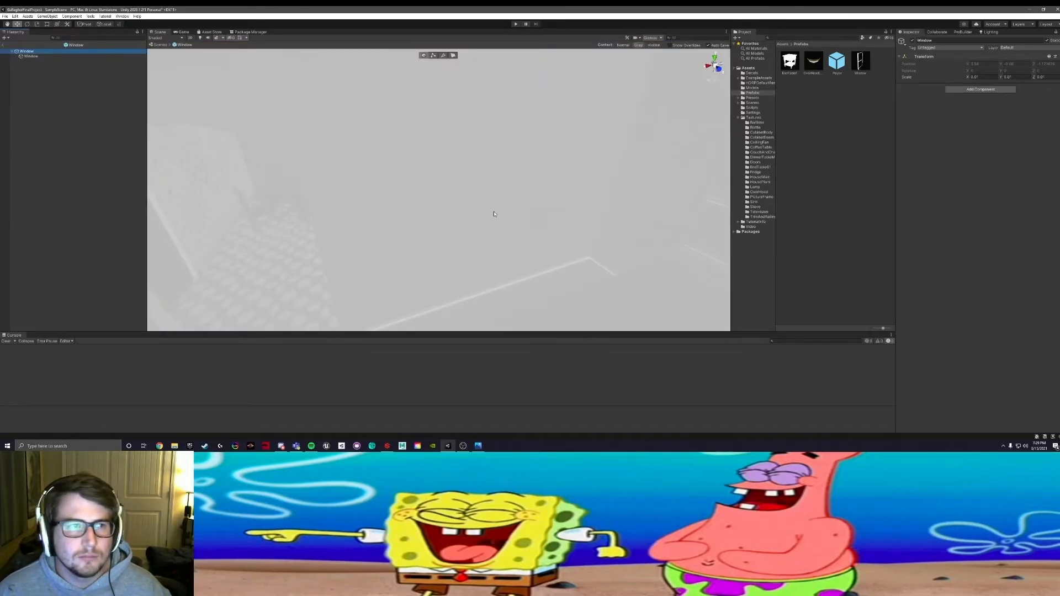
left_click(502, 161)
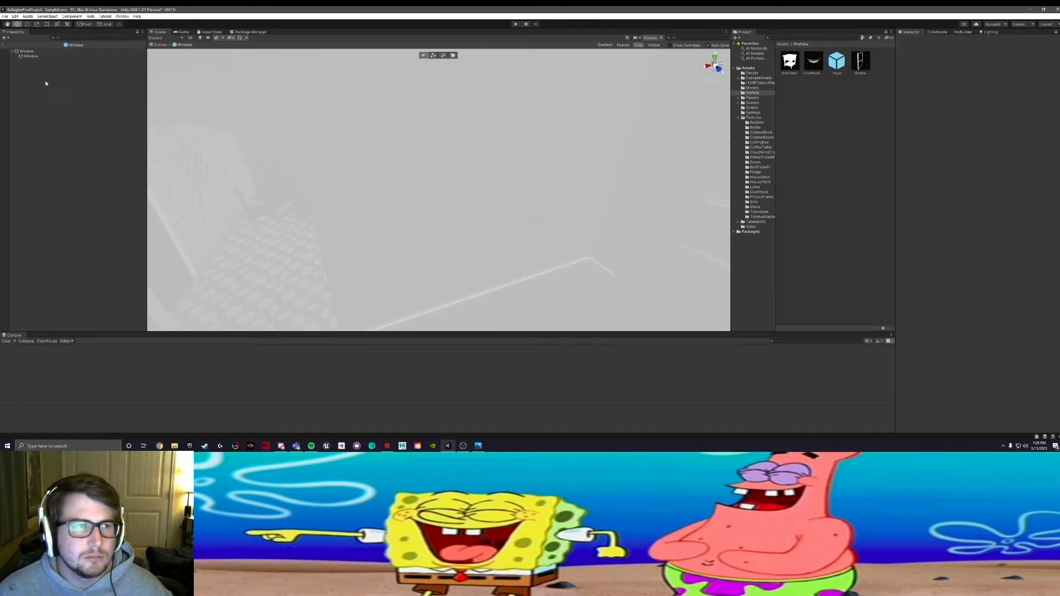
left_click(4, 45)
Step: Move Window and Window (1) one at a time under the TrimWindowsDoors parent
scroll(52, 142, "up", 2)
left_click(33, 74)
left_click_drag(32, 74, 57, 330)
scroll(72, 304, "up", 2)
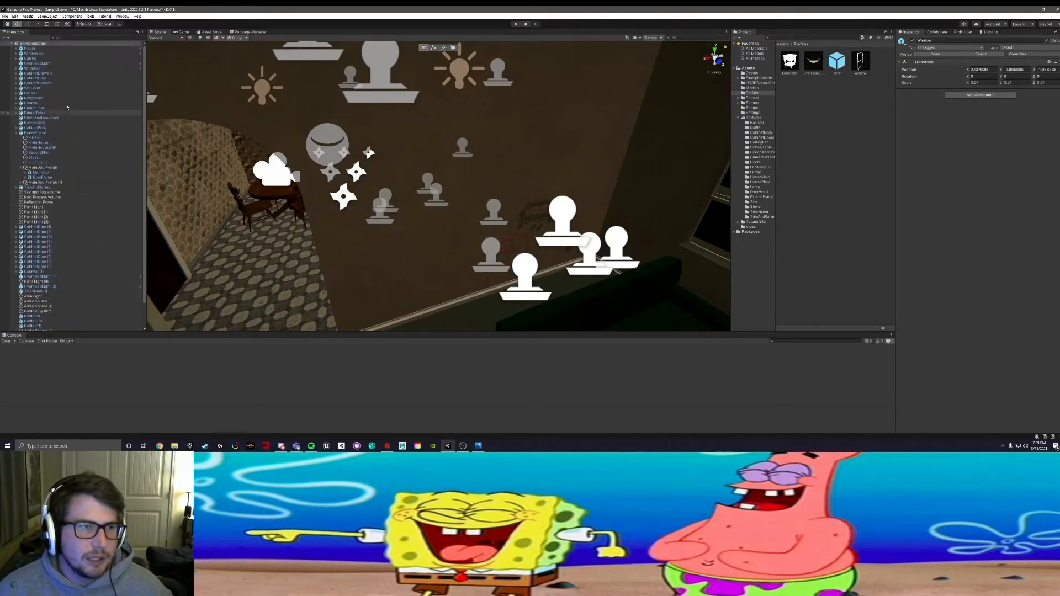
left_click(31, 69)
left_click_drag(32, 72, 51, 326)
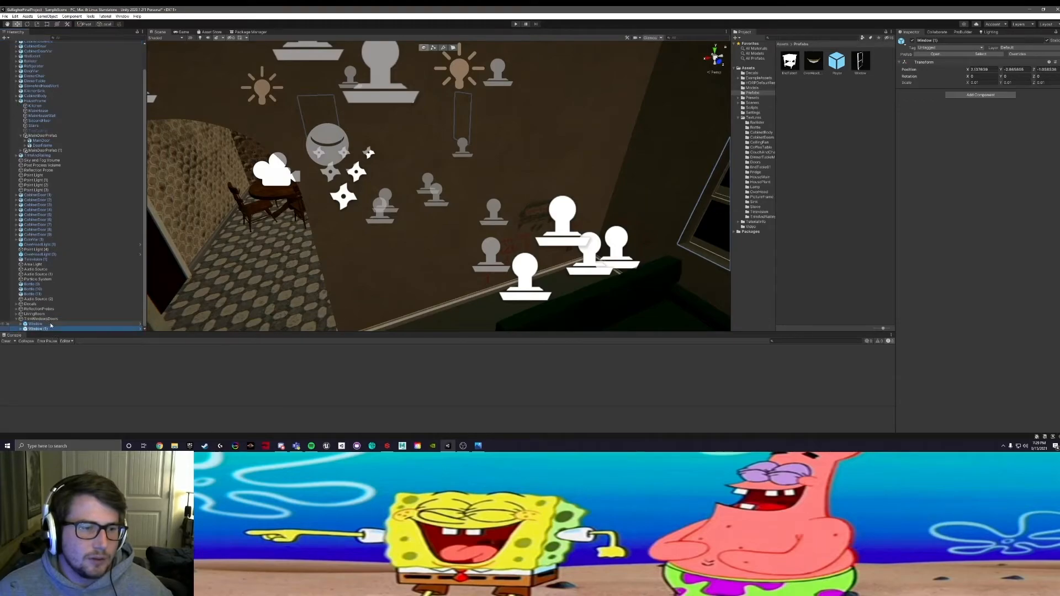
left_click(21, 328)
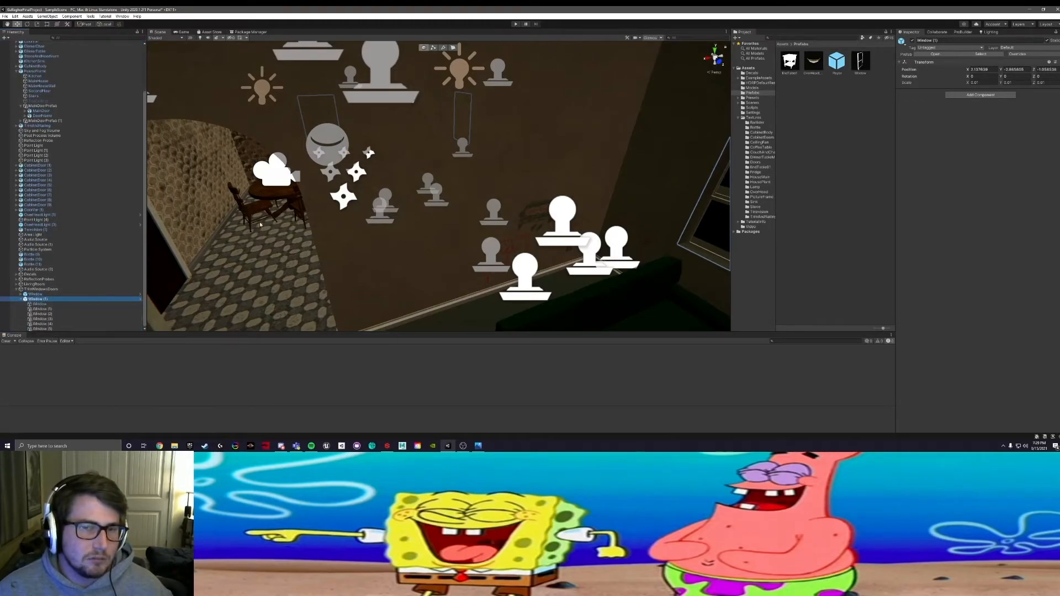
left_click(21, 298)
Step: Select the house's trim and railing in the scene and move the TrimAndRailing object under TrimWindowsDoors
scroll(119, 143, "up", 2)
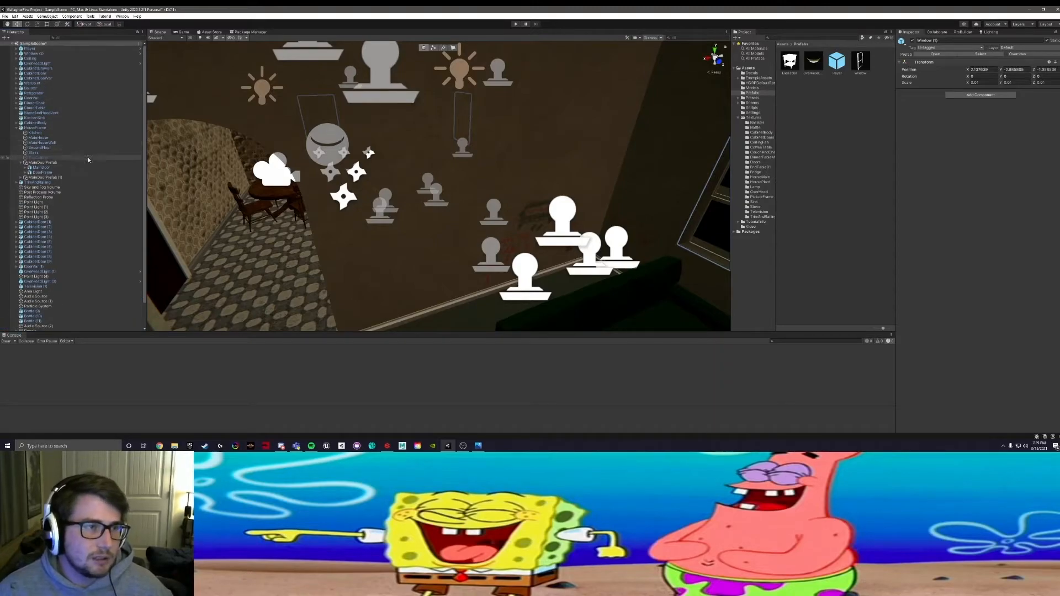
scroll(219, 181, "down", 5)
left_click_drag(337, 190, 291, 221, "alt")
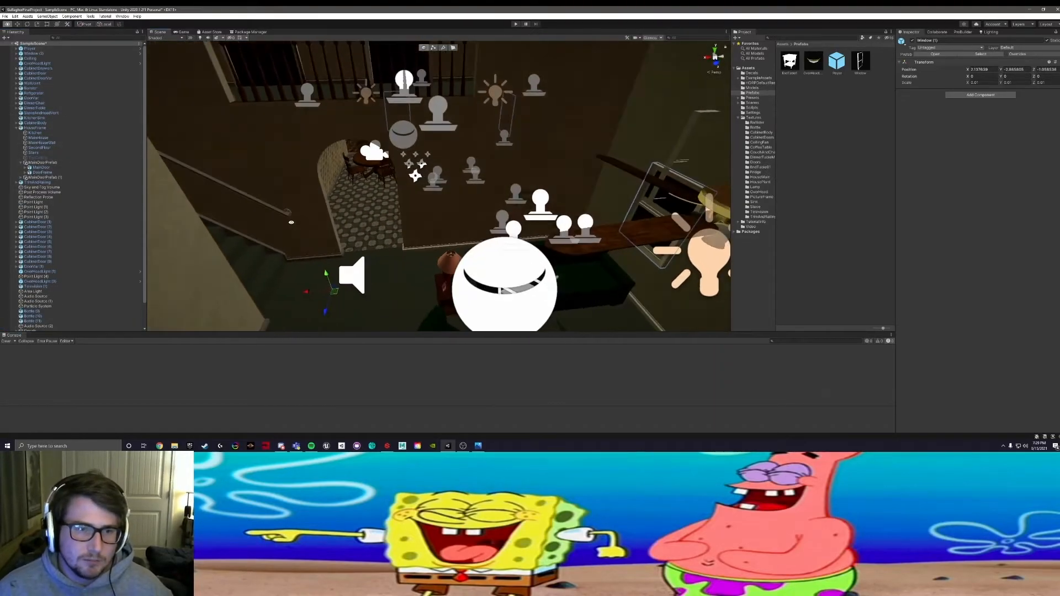
middle_click_drag(291, 221, 405, 220)
left_click_drag(388, 209, 363, 224, "alt")
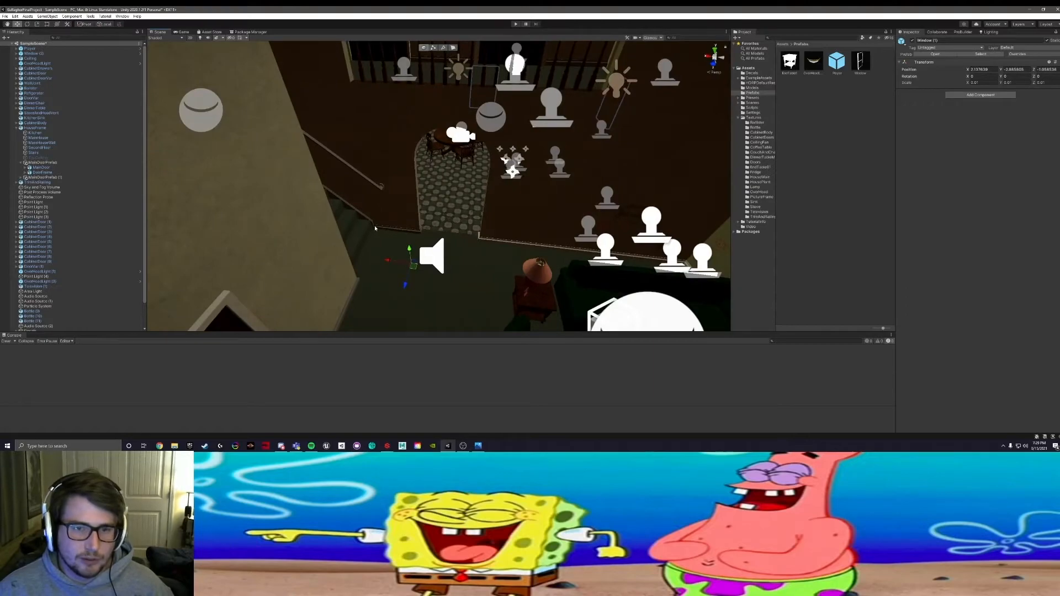
left_click(373, 225)
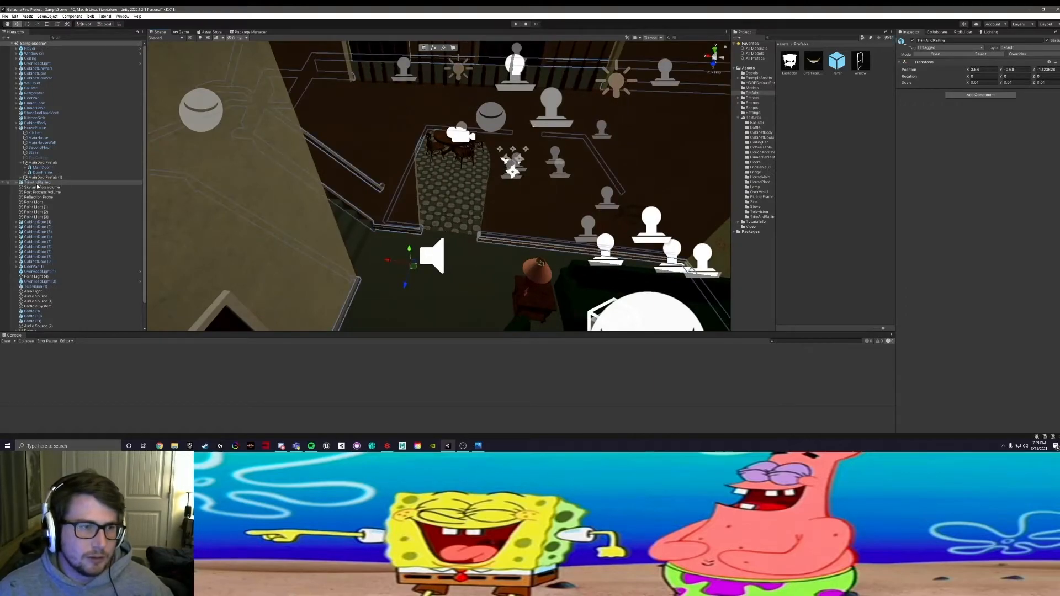
left_click_drag(21, 184, 38, 319)
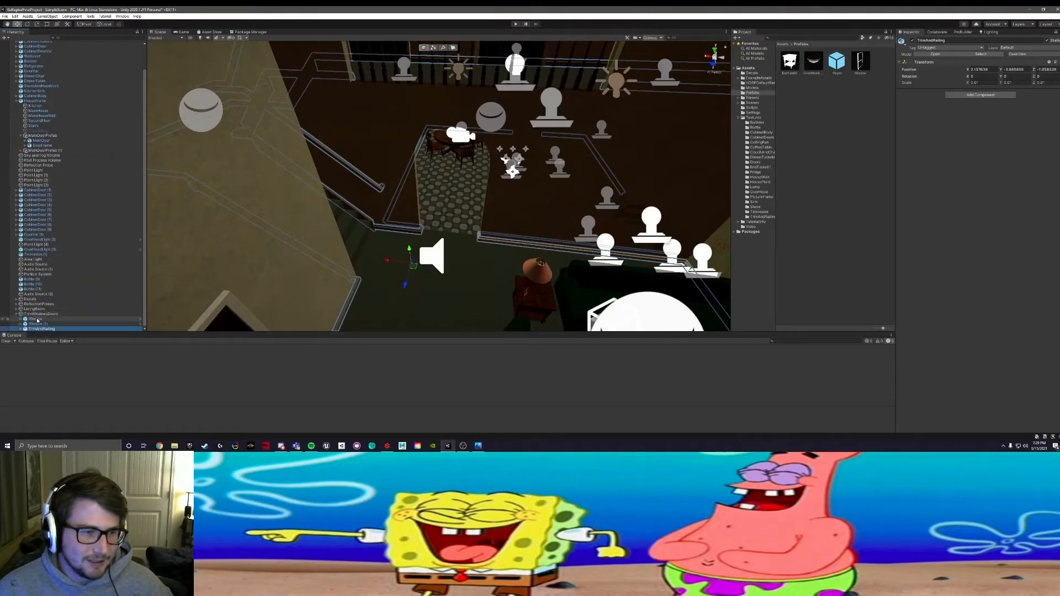
Step: Delete the stray Window (2) object floating above the living room
middle_click_drag(581, 261, 377, 302)
left_click_drag(378, 302, 341, 279, "alt")
middle_click_drag(341, 279, 569, 270)
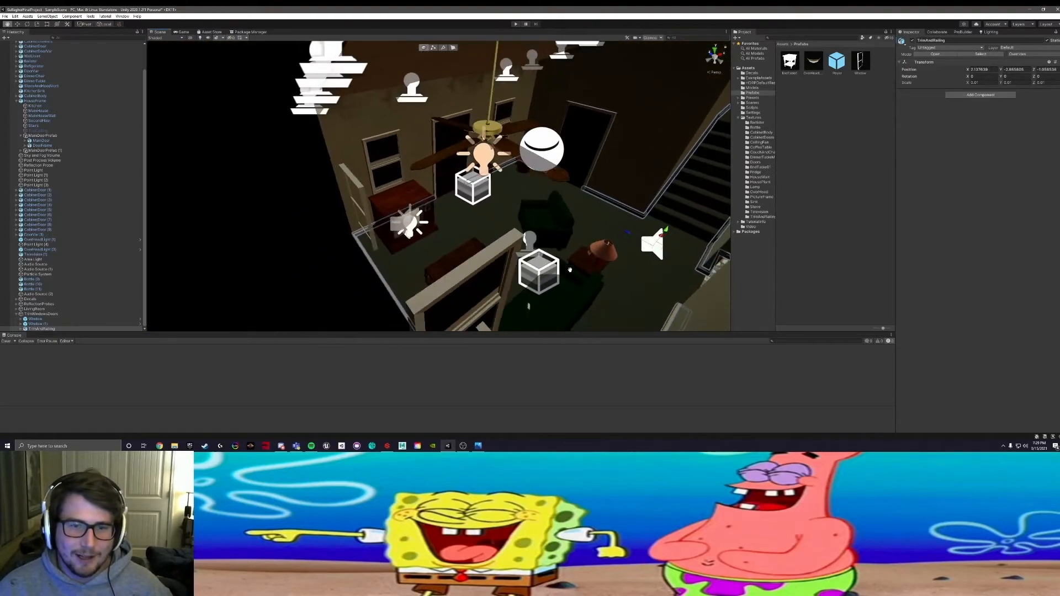
left_click(486, 259)
left_click_drag(485, 270, 373, 258, "alt")
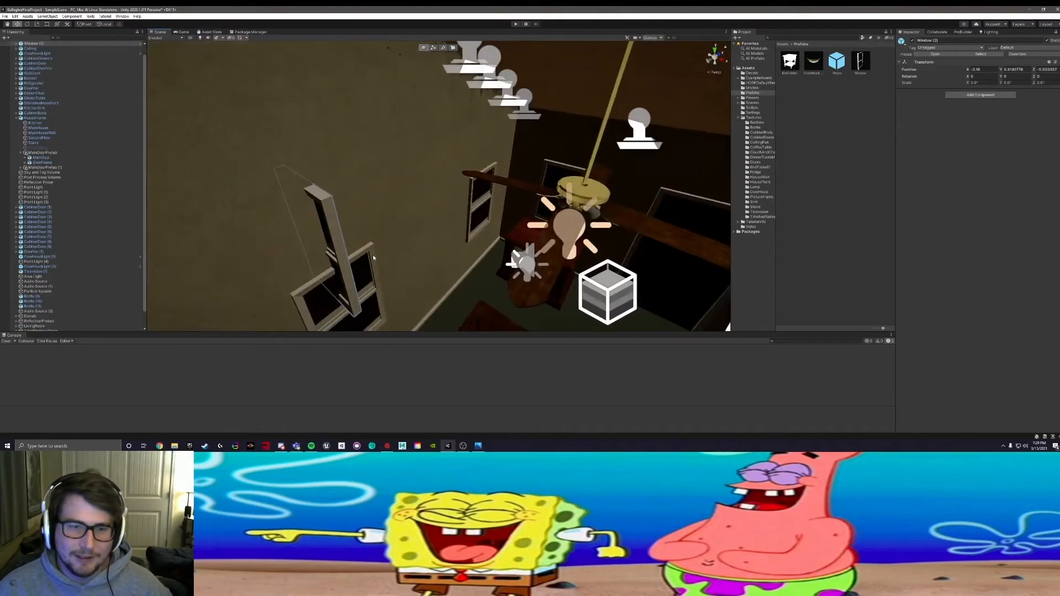
key("Delete")
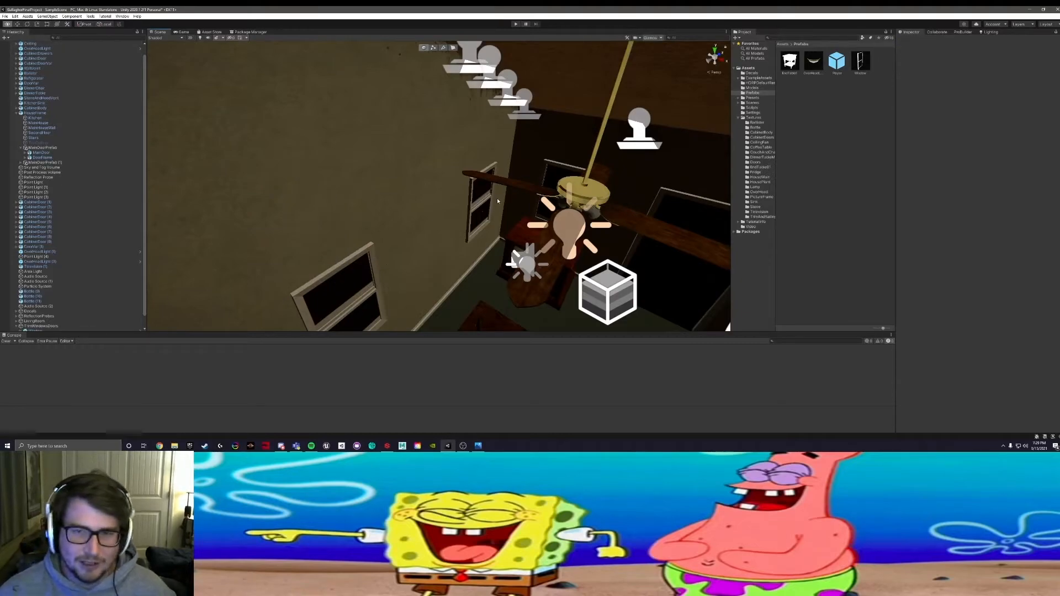
Step: Collapse the HouseFrame and LivingRoom groups in the Hierarchy and expand TrimWindowsDoors to show its children
middle_click_drag(497, 199, 390, 142)
left_click_drag(390, 142, 502, 145, "alt")
middle_click_drag(441, 176, 355, 134)
left_click_drag(355, 135, 414, 123, "alt")
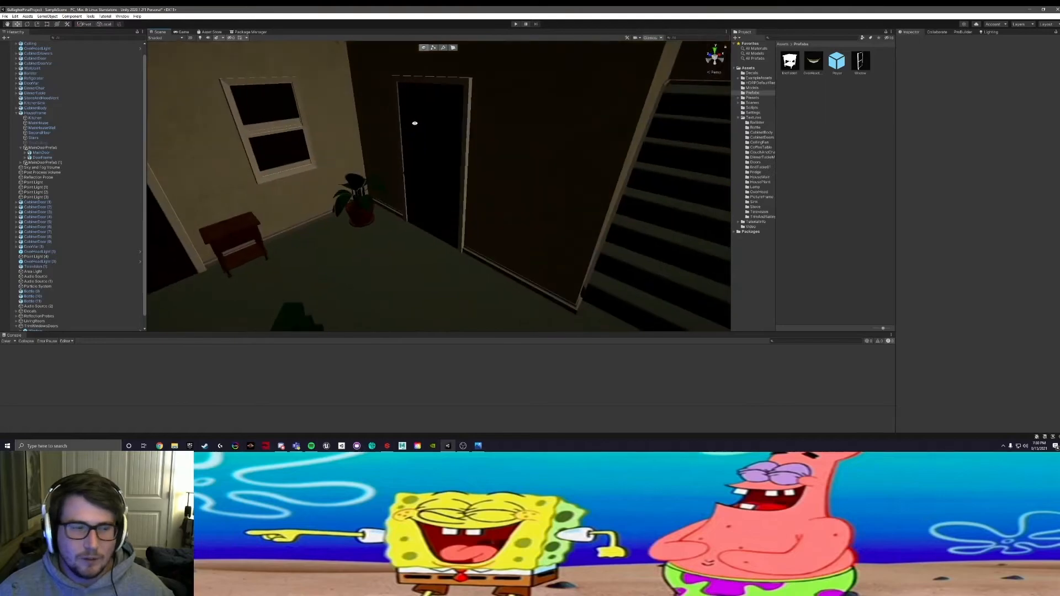
left_click(16, 326)
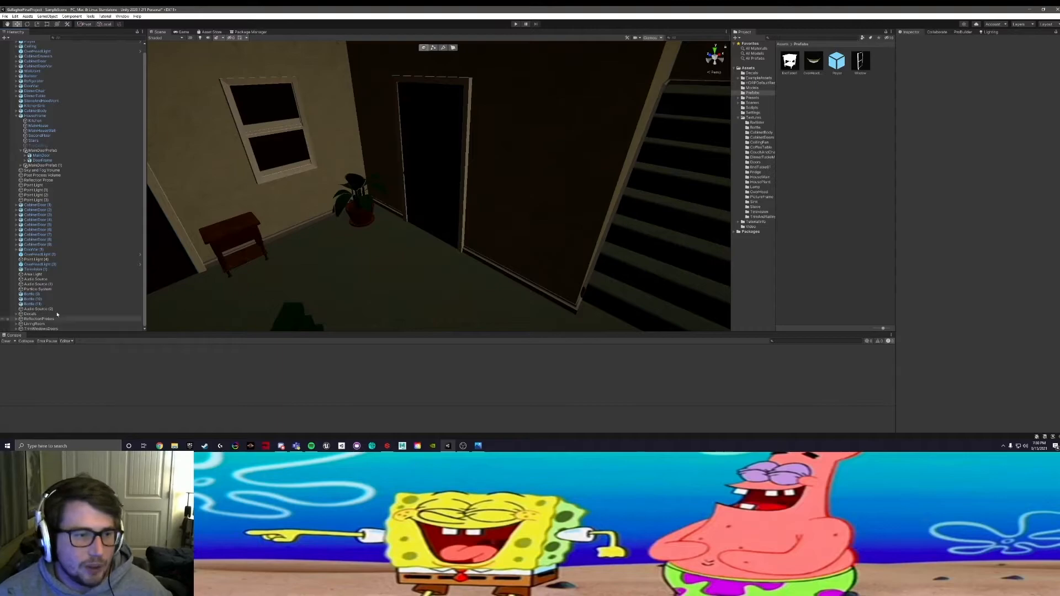
scroll(48, 296, "up", 1)
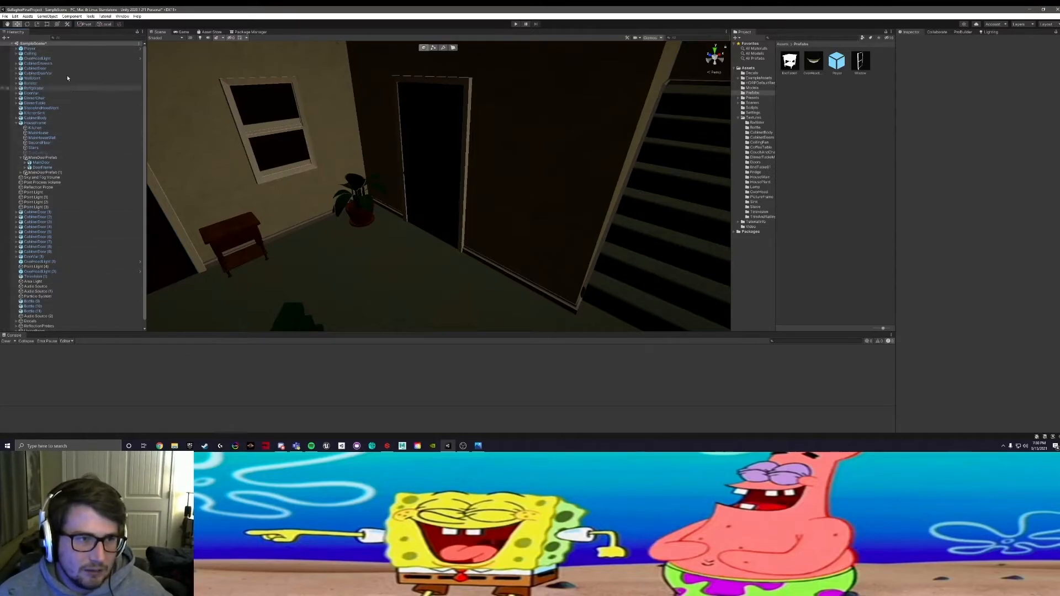
left_click(17, 123)
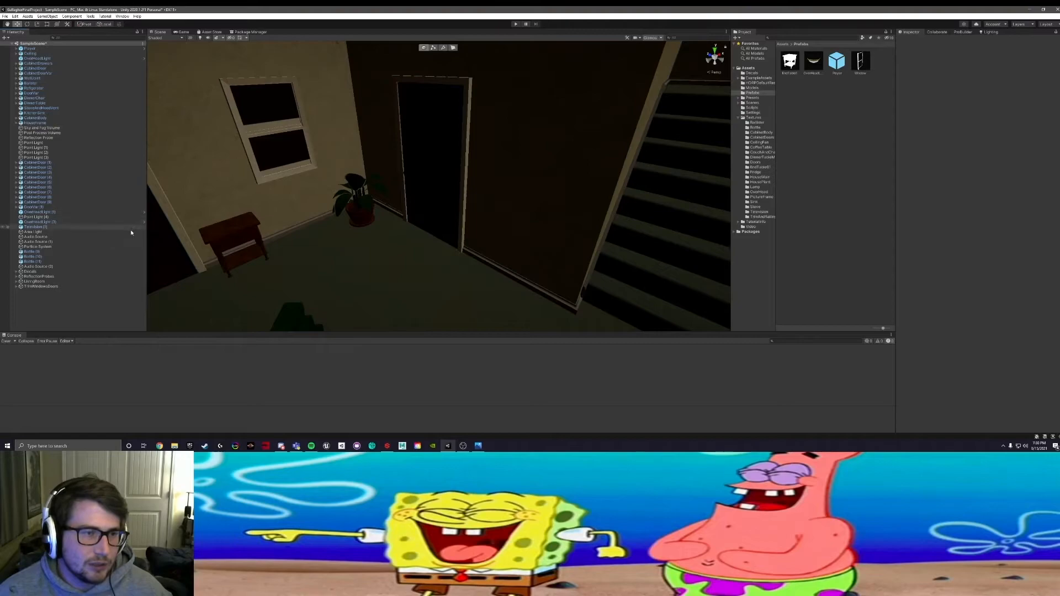
left_click(17, 287)
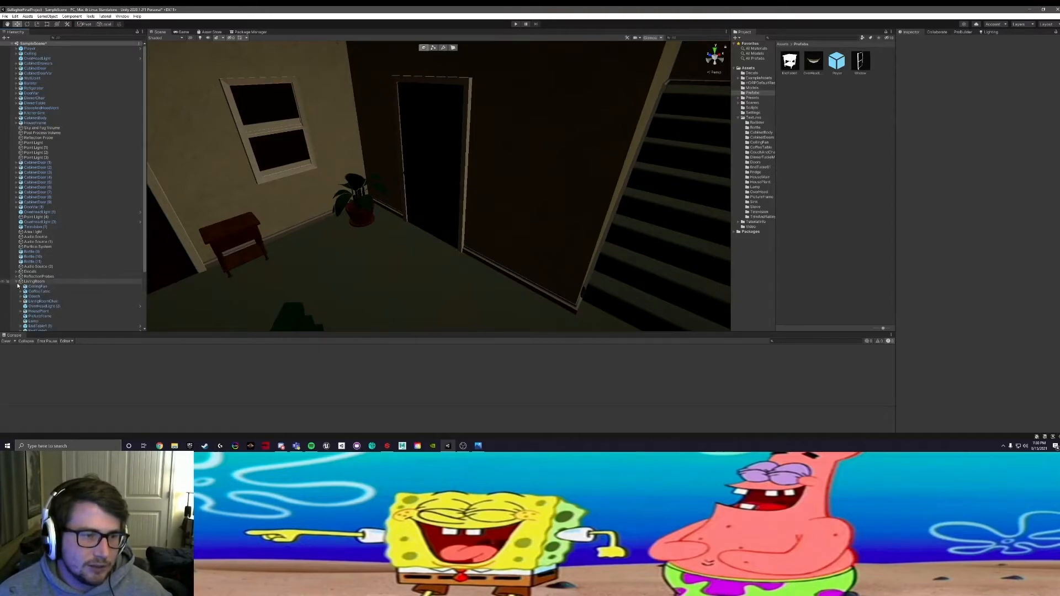
double_click(17, 283)
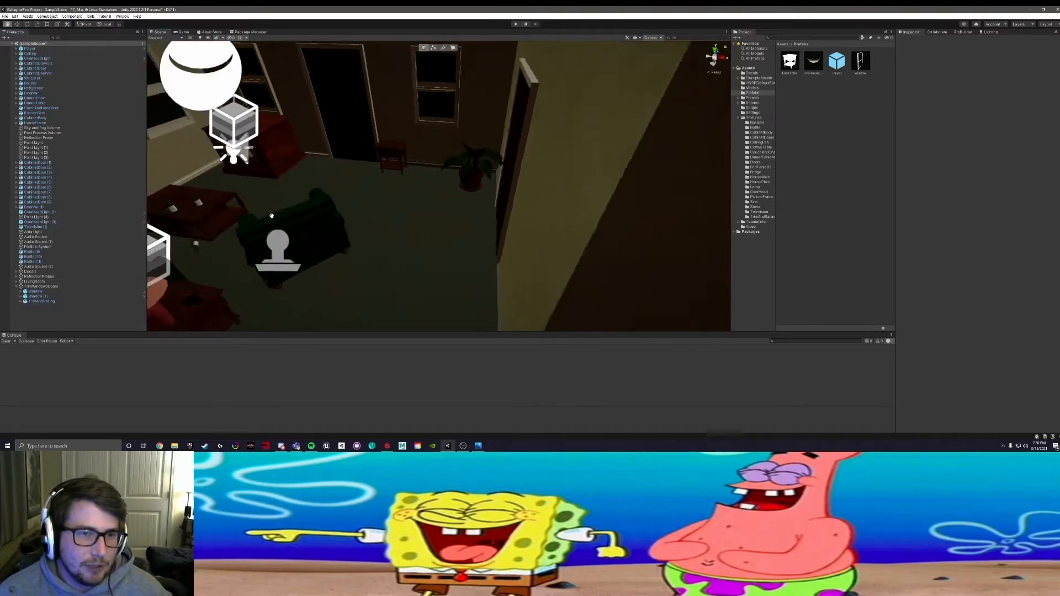
Step: Examine the living room and kitchen, and select the main door in the living room to locate it in the Hierarchy
left_click_drag(512, 181, 236, 211, "alt")
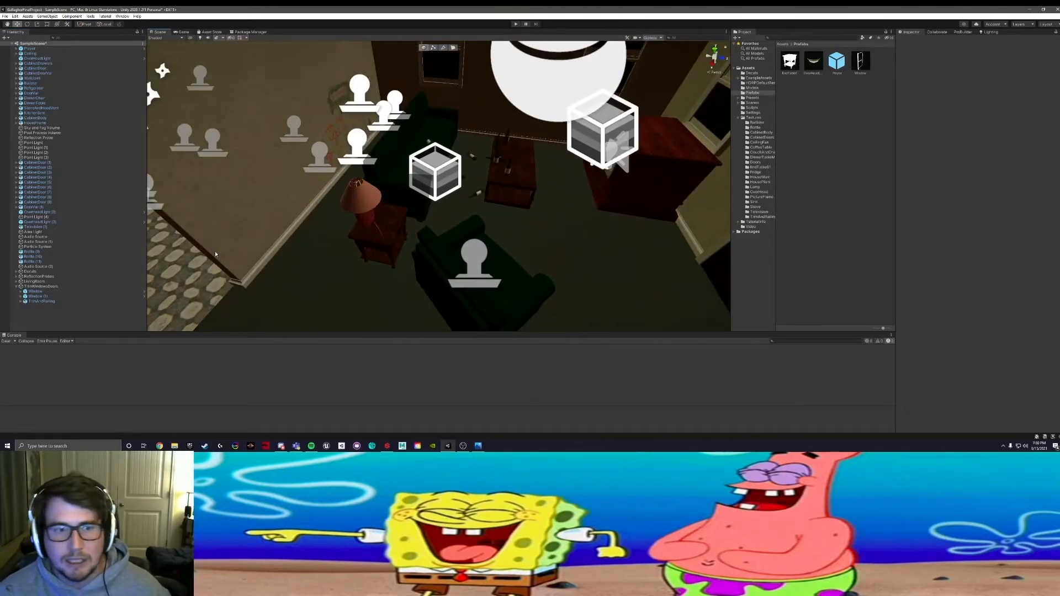
middle_click_drag(227, 171, 567, 186)
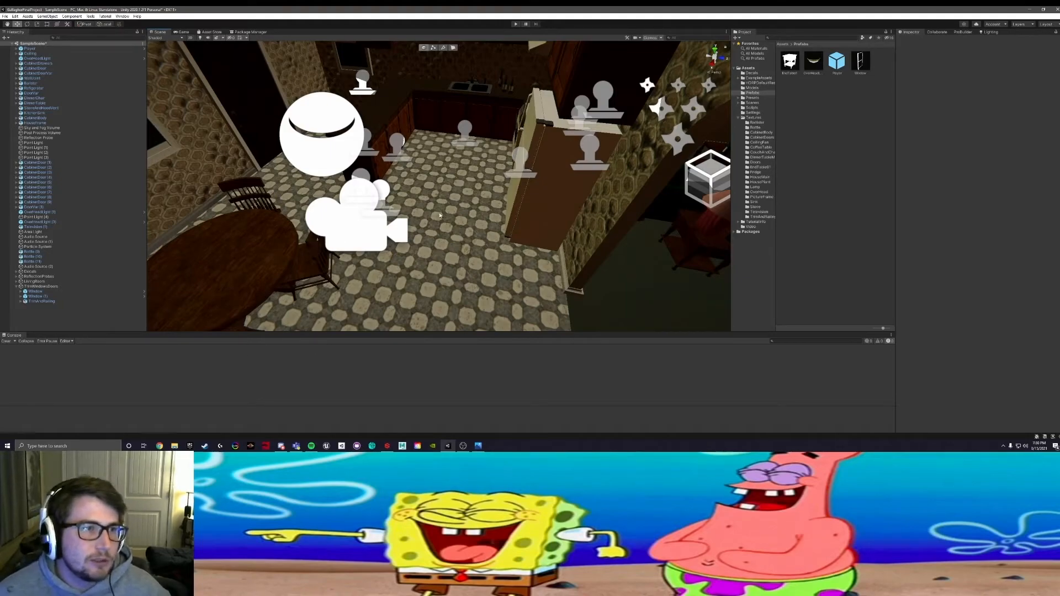
middle_click_drag(407, 199, 353, 207)
right_click_drag(353, 207, 539, 134)
left_click(567, 122)
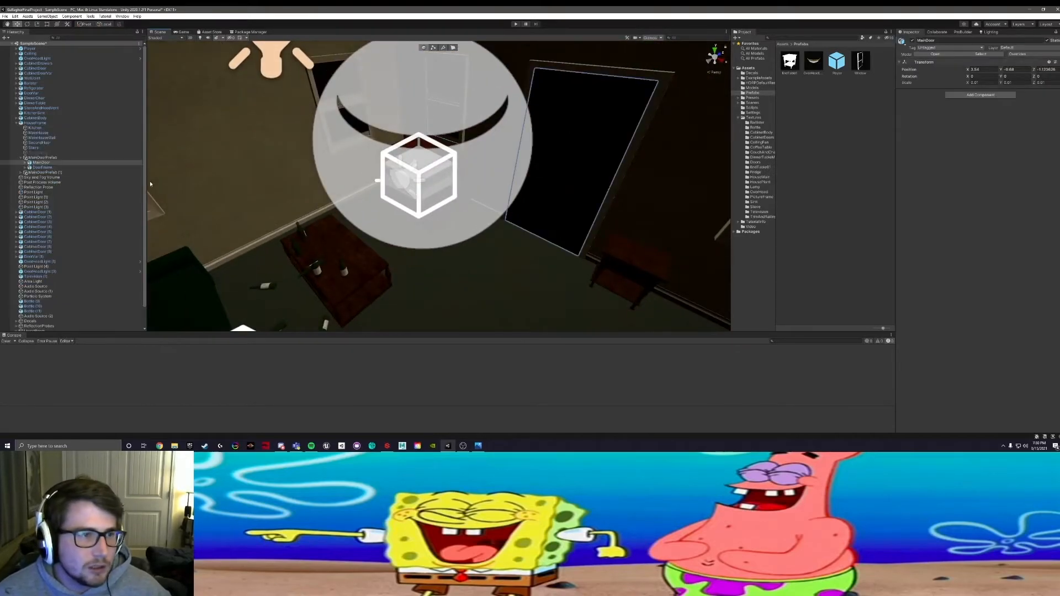
Step: Select the interior door frame beside the staircase and move its whole door group under TrimWindowsDoors
left_click_drag(276, 185, 442, 149, "alt")
middle_click_drag(442, 149, 237, 229)
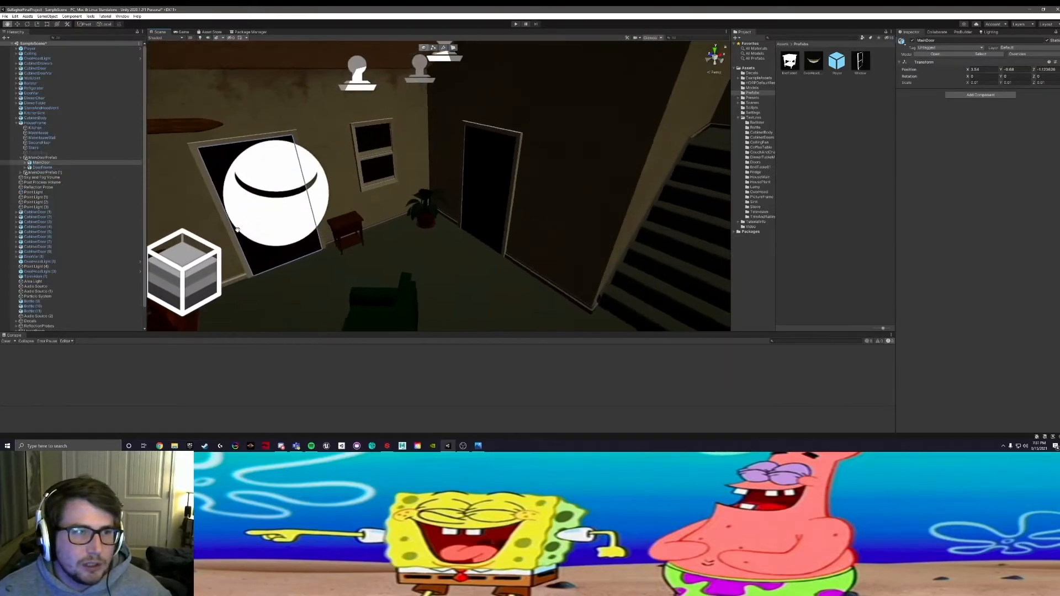
left_click(480, 170)
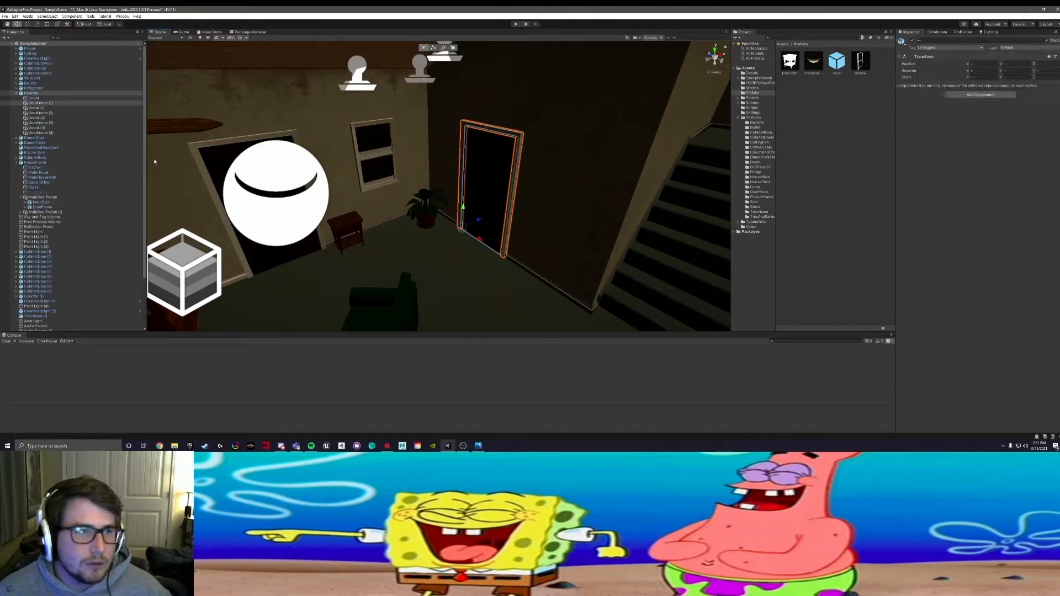
left_click(28, 94)
left_click(17, 94)
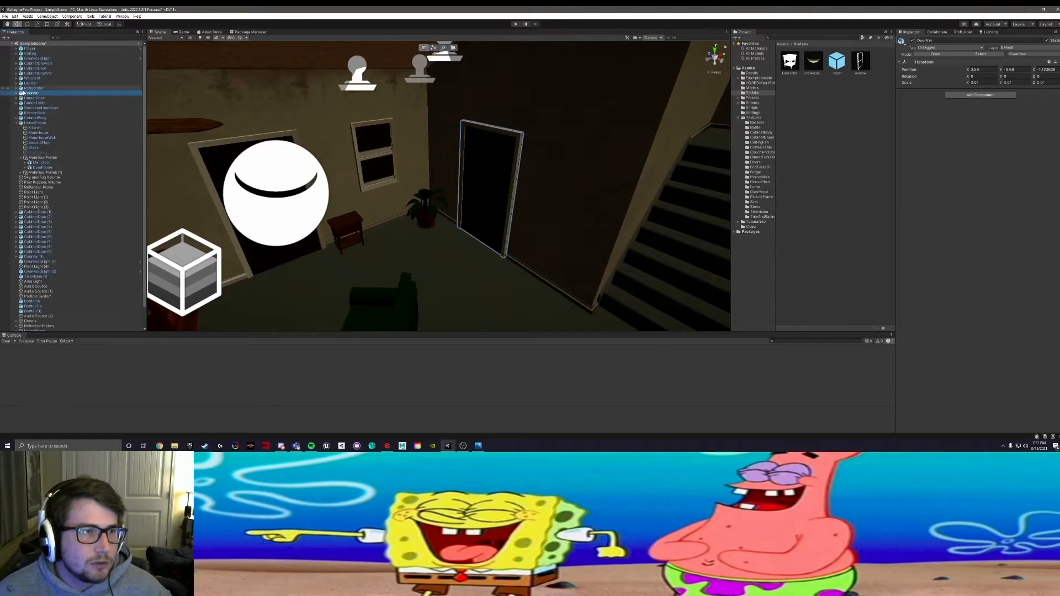
scroll(53, 303, "down", 2)
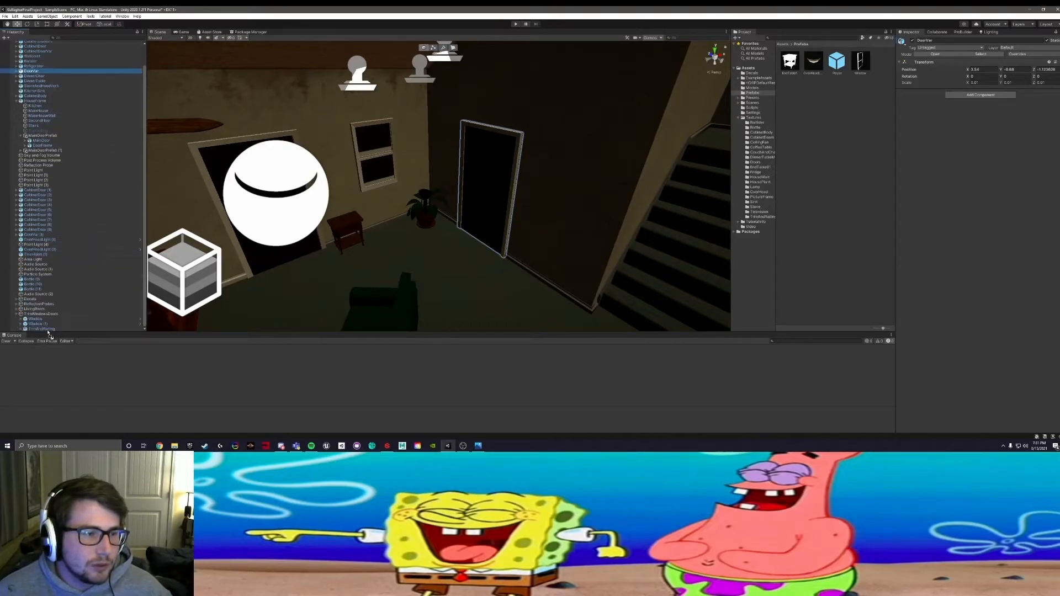
left_click_drag(46, 319, 44, 314)
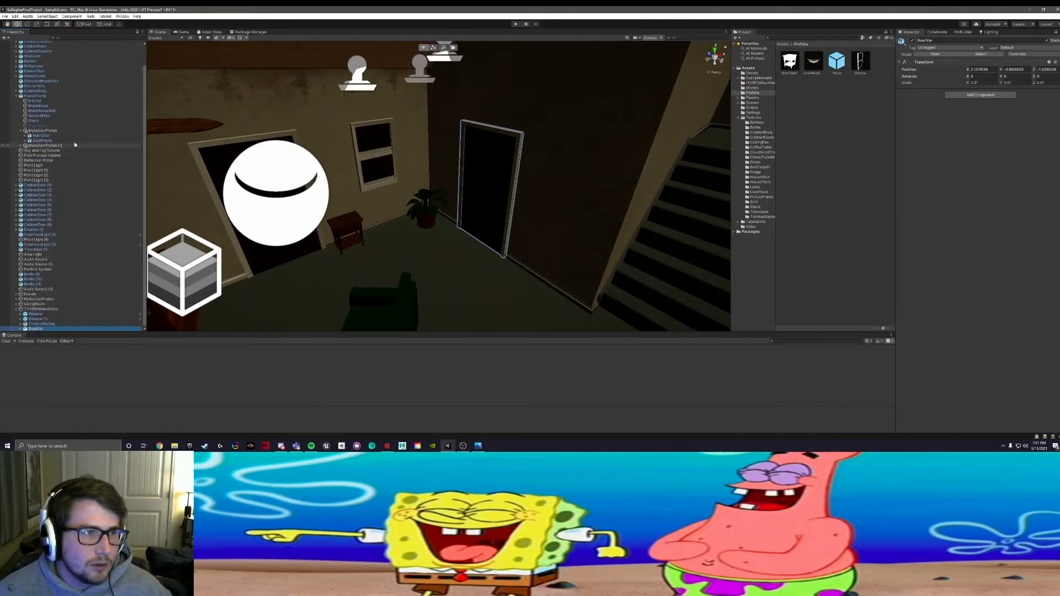
Step: Move MainDoorPrefab out of HouseFrame into TrimWindowsDoors and collapse it in the Hierarchy
left_click(26, 97)
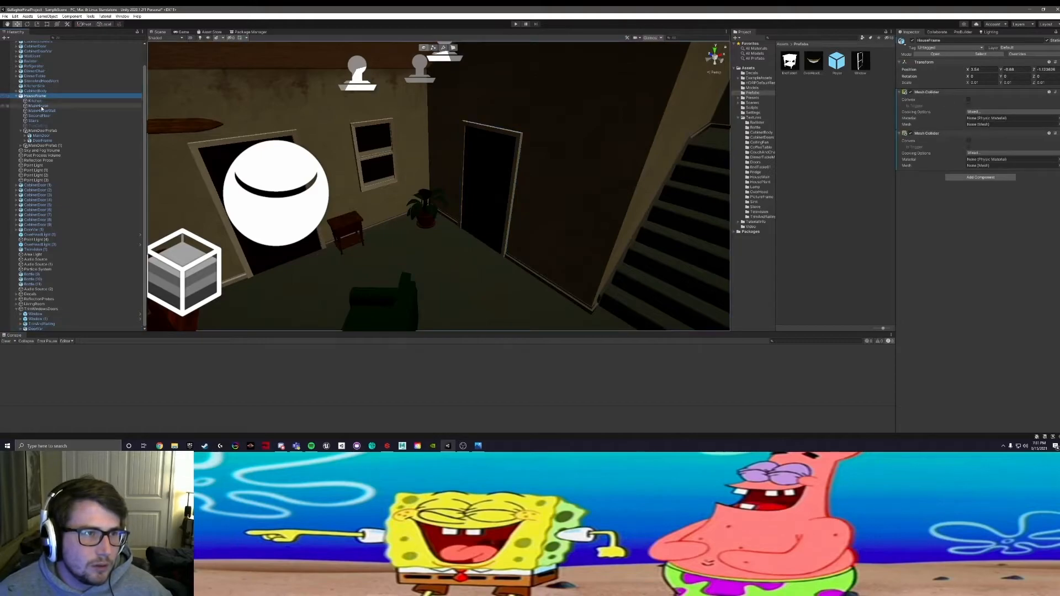
left_click(47, 136)
left_click_drag(42, 131, 41, 310)
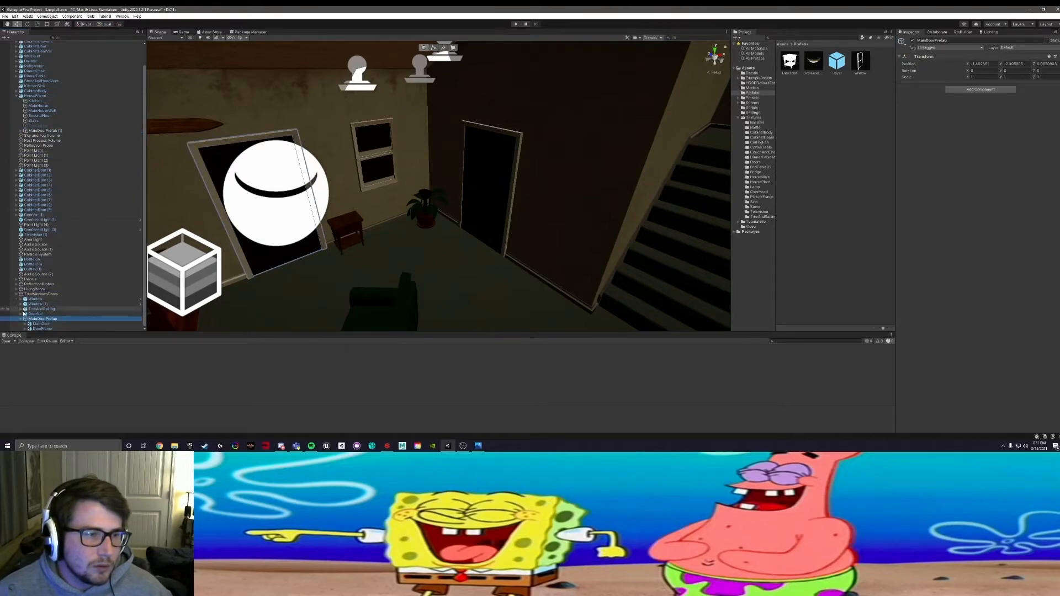
left_click(21, 320)
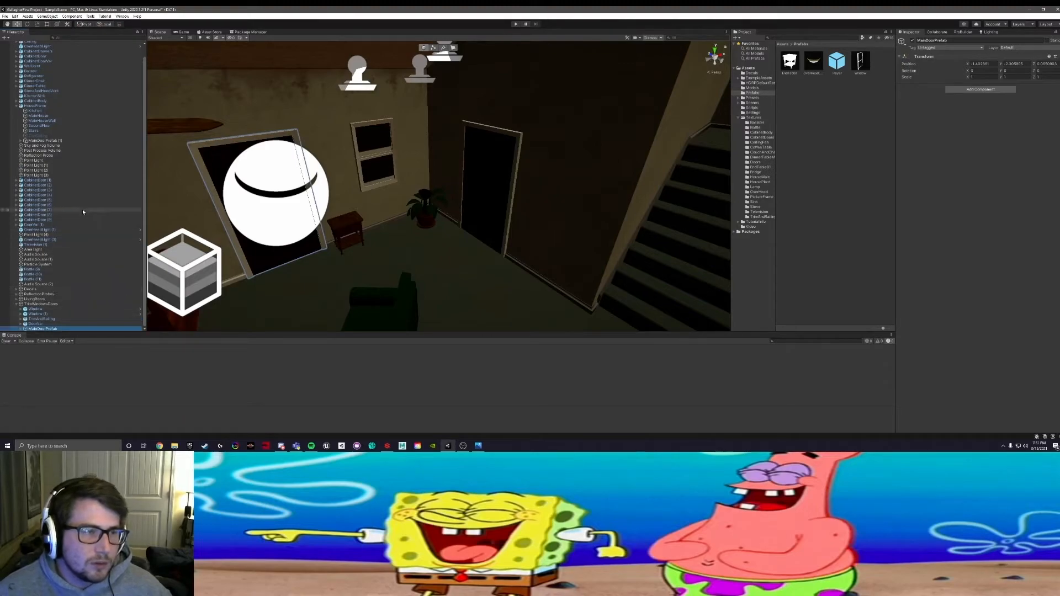
Step: Check the upstairs doors in the scene and move the remaining second interior door group under TrimWindowsDoors
left_click_drag(446, 160, 354, 164, "alt")
scroll(354, 164, "down", 3)
middle_click_drag(354, 163, 404, 271)
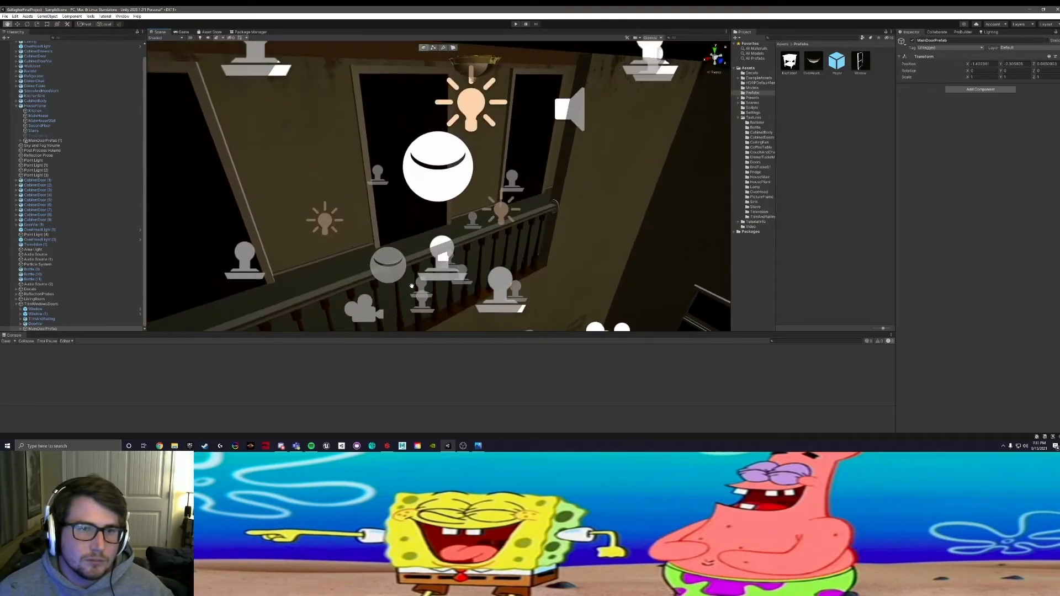
left_click(369, 93)
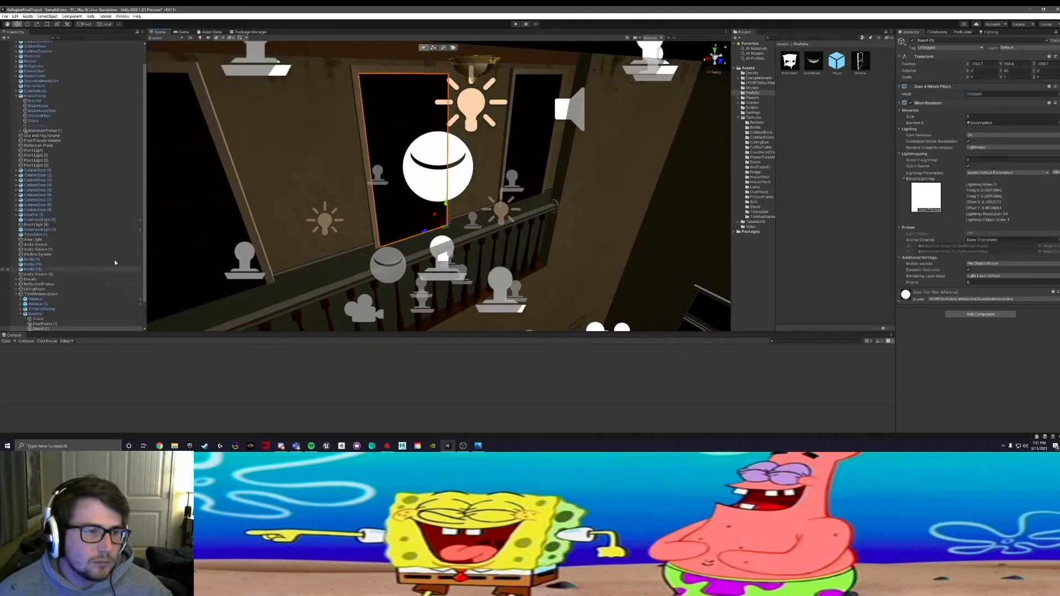
left_click(177, 189)
left_click(538, 122)
middle_click_drag(421, 307, 382, 211)
scroll(381, 210, "up", 3)
left_click_drag(381, 210, 237, 198, "alt")
left_click(238, 199)
left_click(32, 196)
left_click_drag(37, 219, 99, 274)
Step: Select the kitchen's main door in the scene and move its parent MainDoorPrefab (1) from HouseFrame to TrimWindowsDoors
middle_click_drag(339, 222, 350, 271)
scroll(466, 229, "up", 5)
right_click_drag(465, 229, 504, 210)
left_click(554, 126)
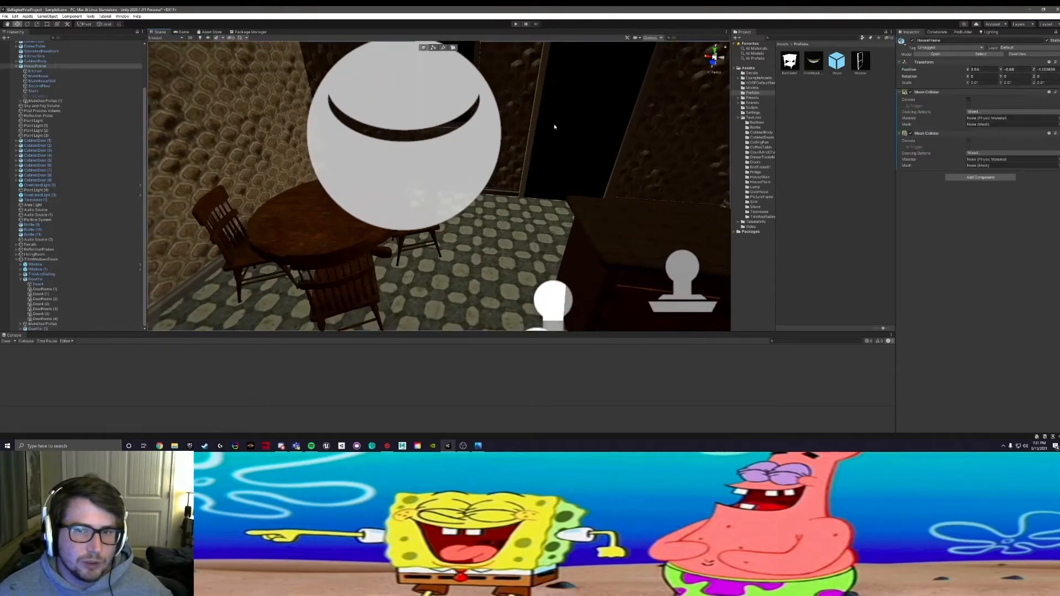
left_click(575, 112)
middle_click_drag(572, 115, 467, 199)
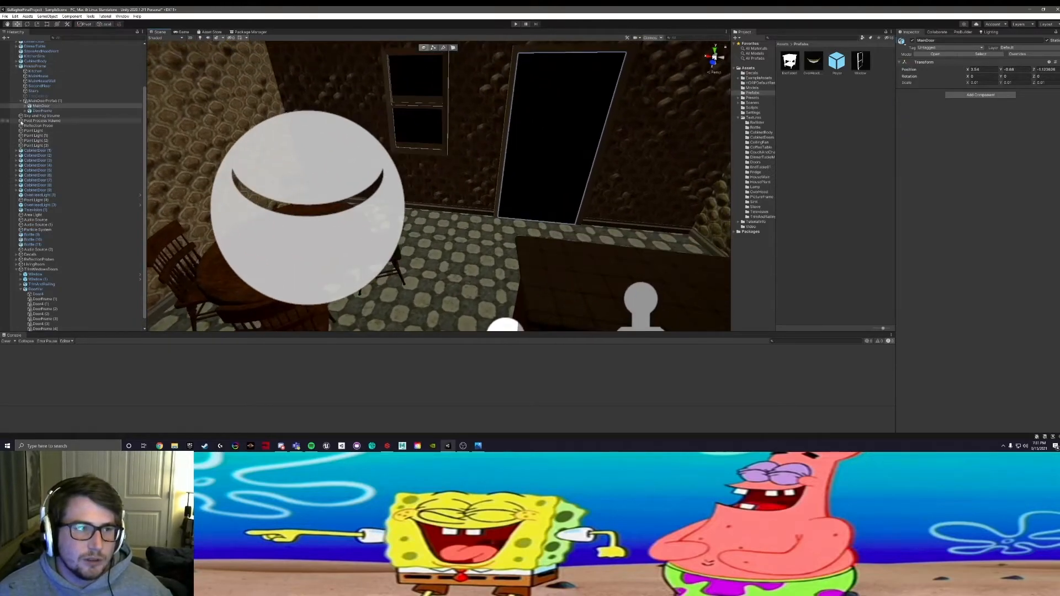
left_click(43, 101)
left_click_drag(24, 102, 23, 270)
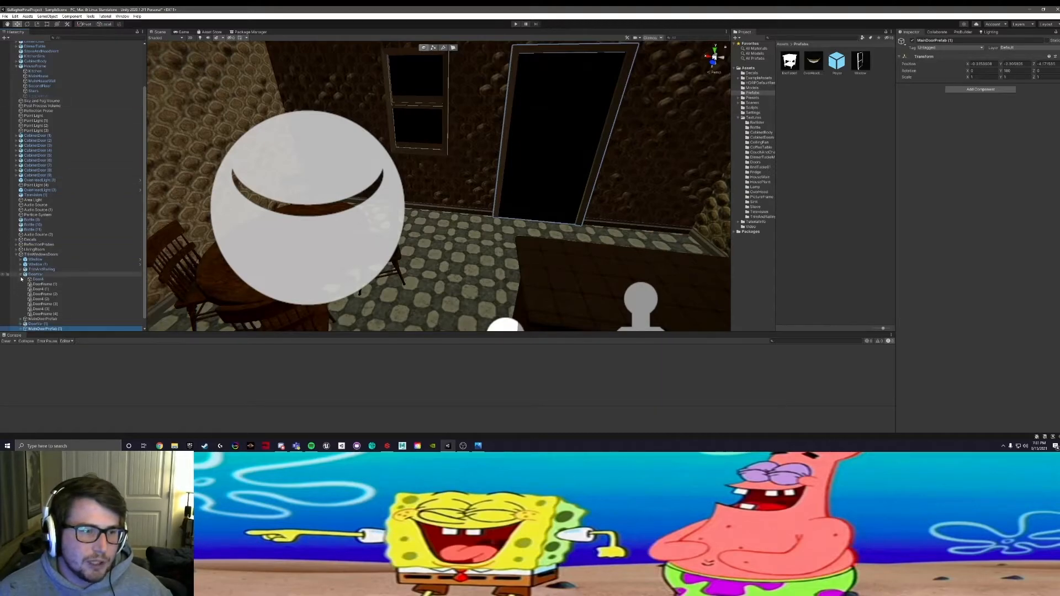
Step: Check which group the kitchen window belongs to and collapse the door and window groups inside TrimWindowsDoors
left_click(20, 274)
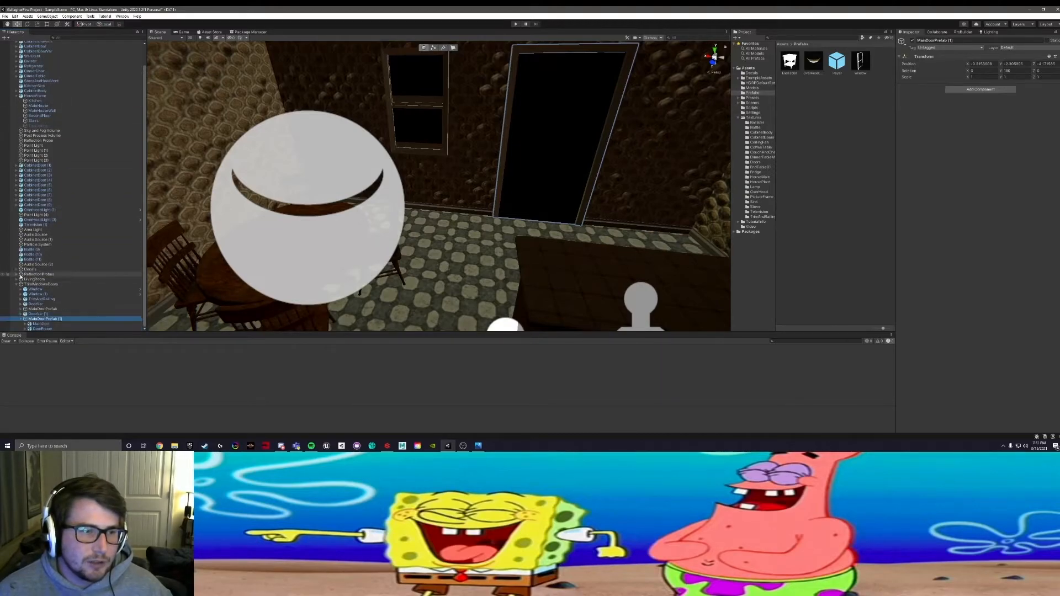
left_click(21, 319)
left_click(430, 88)
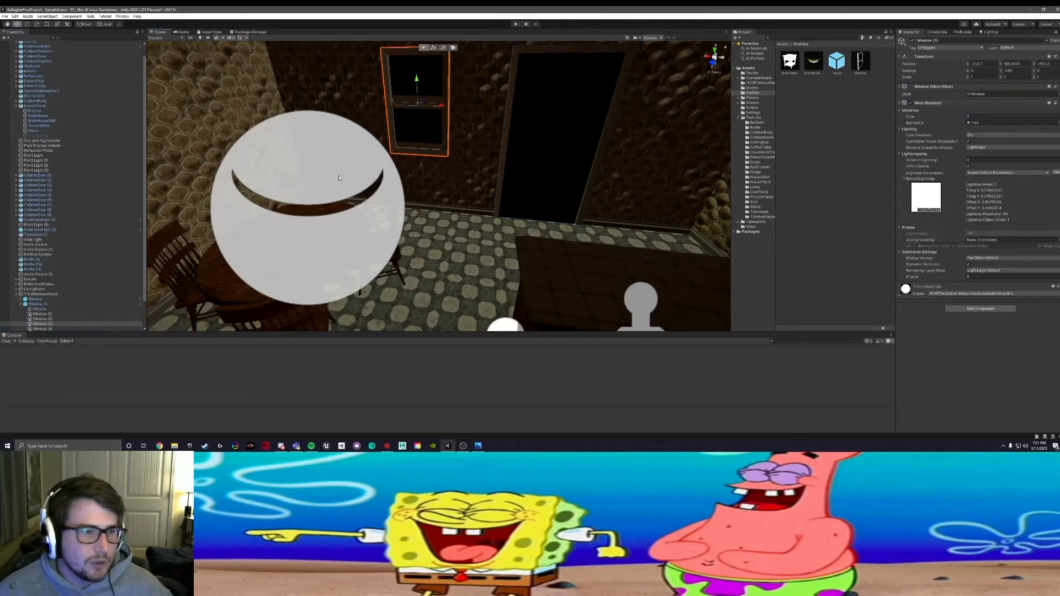
left_click(21, 305)
Step: Examine the kitchen around the refrigerator, stove and cabinets, and the adjoining living room
right_click_drag(508, 190, 138, 176)
right_click_drag(317, 126, 301, 113)
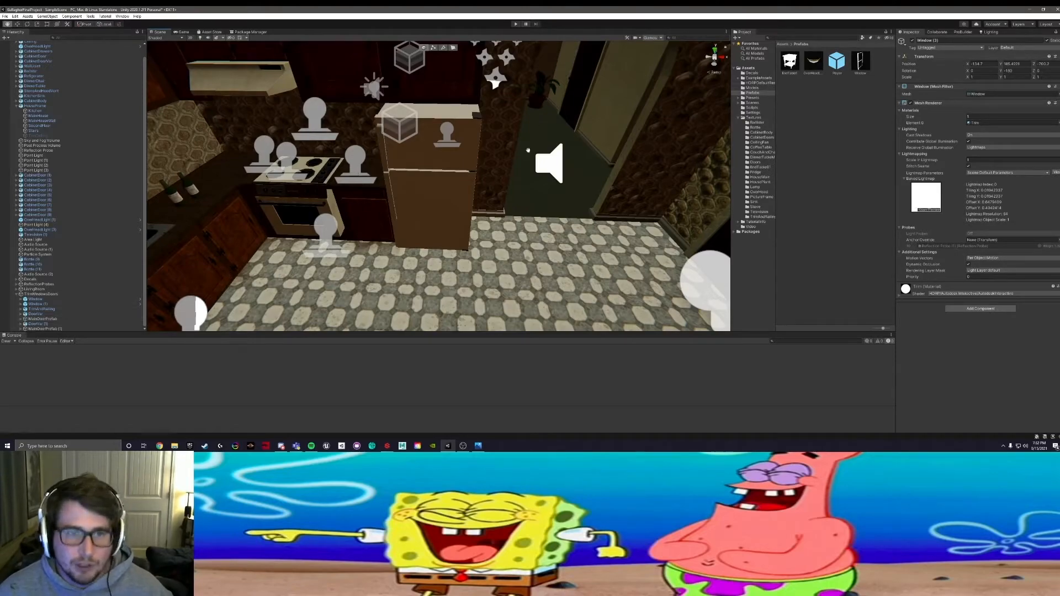
middle_click_drag(528, 150, 541, 308)
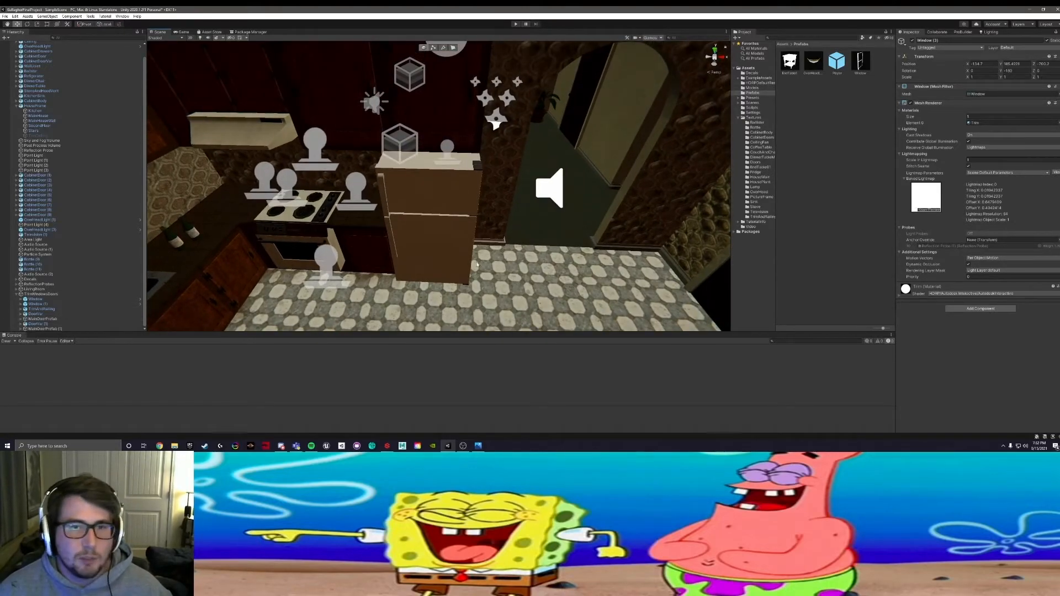
scroll(464, 251, "up", 4)
scroll(464, 247, "down", 2)
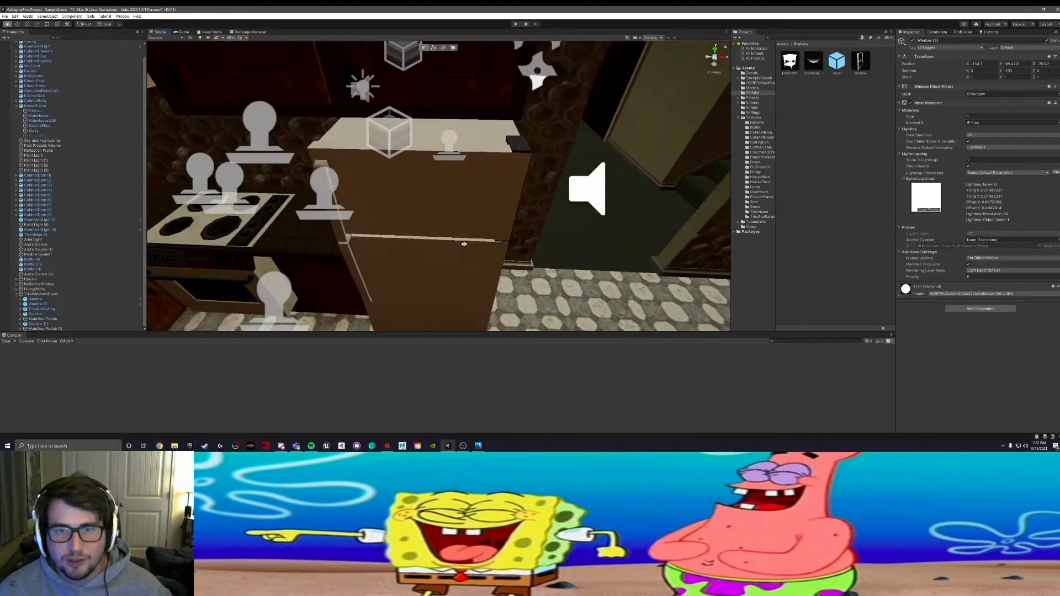
left_click_drag(463, 242, 450, 190, "alt")
middle_click_drag(450, 190, 423, 181)
scroll(422, 181, "down", 1)
right_click_drag(464, 161, 499, 152, "alt")
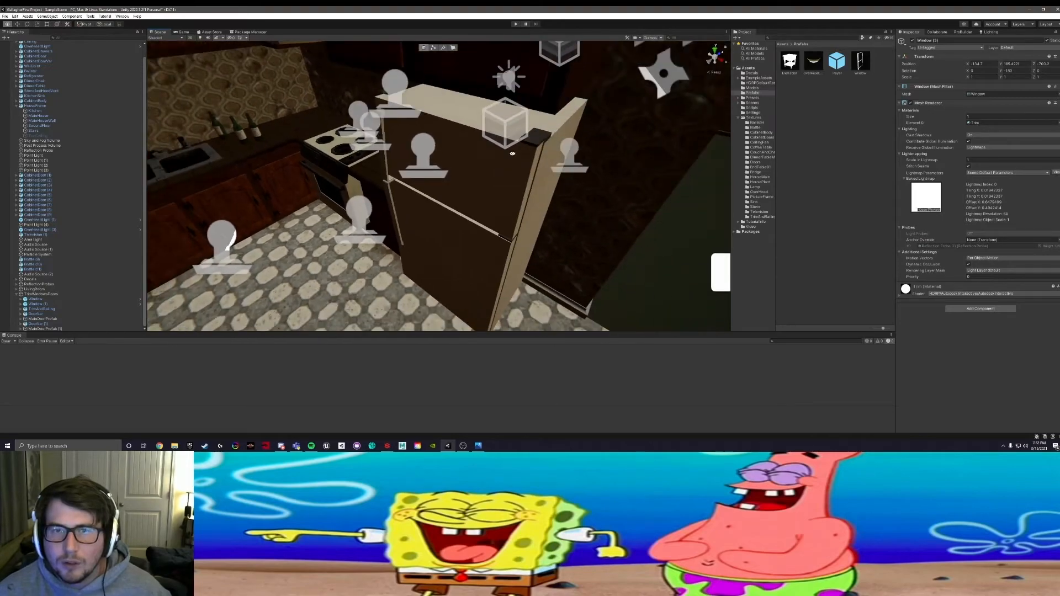
left_click_drag(499, 152, 404, 118, "alt")
middle_click_drag(439, 118, 416, 110)
left_click_drag(417, 110, 326, 75, "alt")
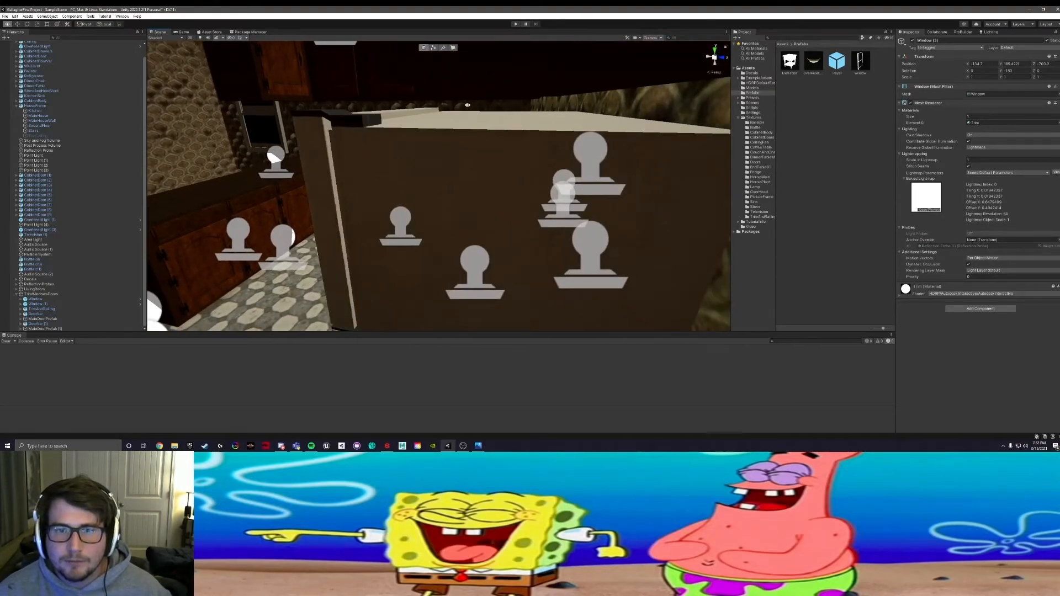
middle_click_drag(452, 100, 201, 127)
mouse_move(418, 119)
middle_mouse_down()
mouse_move(270, 134)
mouse_move(420, 110)
middle_mouse_up()
scroll(274, 134, "down", 3)
left_click_drag(420, 110, 380, 125, "alt")
left_click_drag(380, 199, 513, 186, "alt")
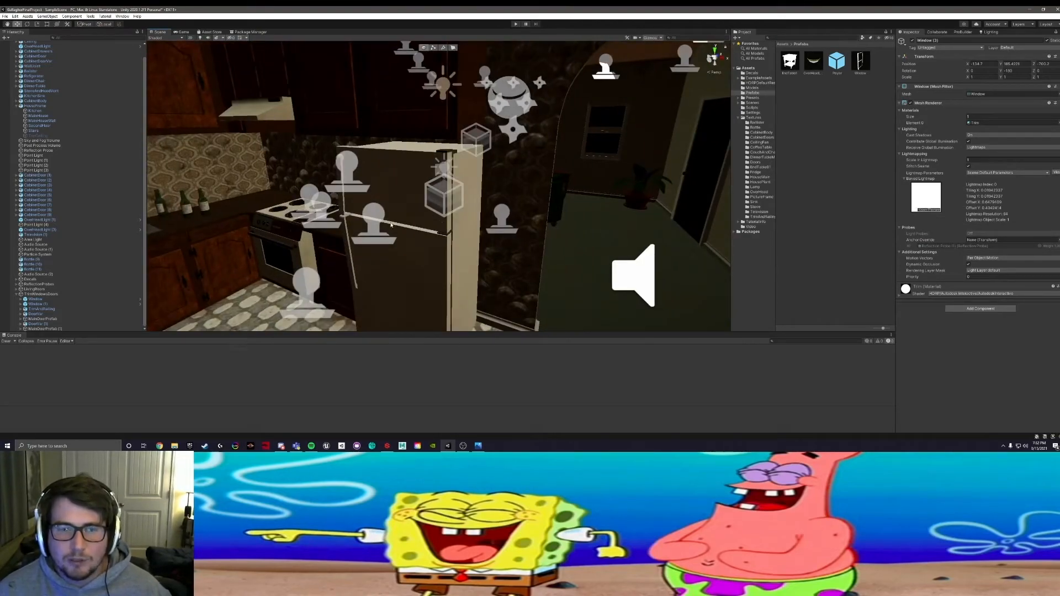
left_click_drag(392, 233, 343, 181, "alt")
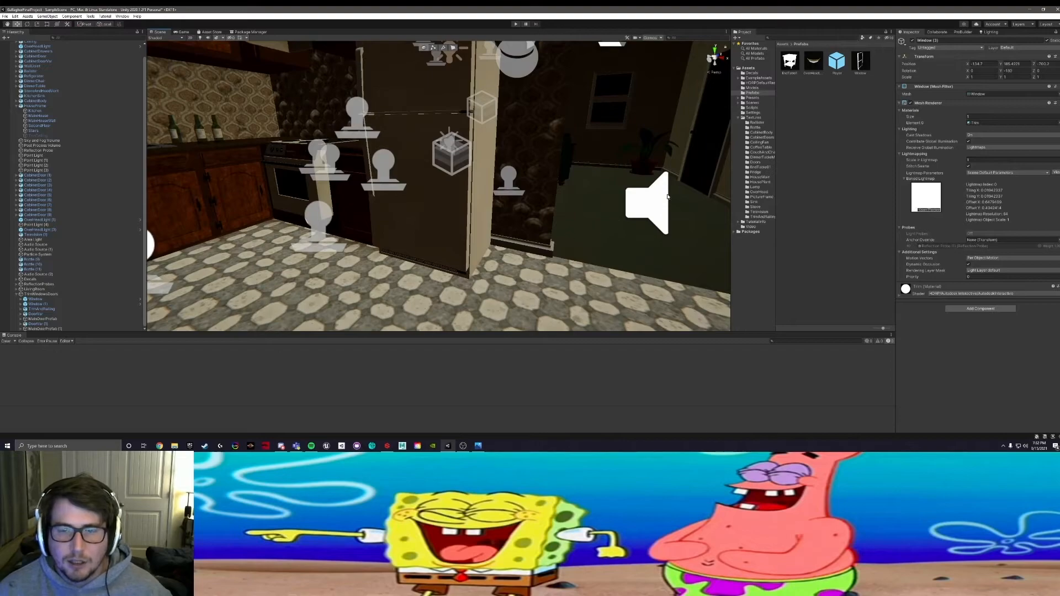
middle_click_drag(614, 186, 445, 259, "alt")
scroll(419, 231, "up", 5)
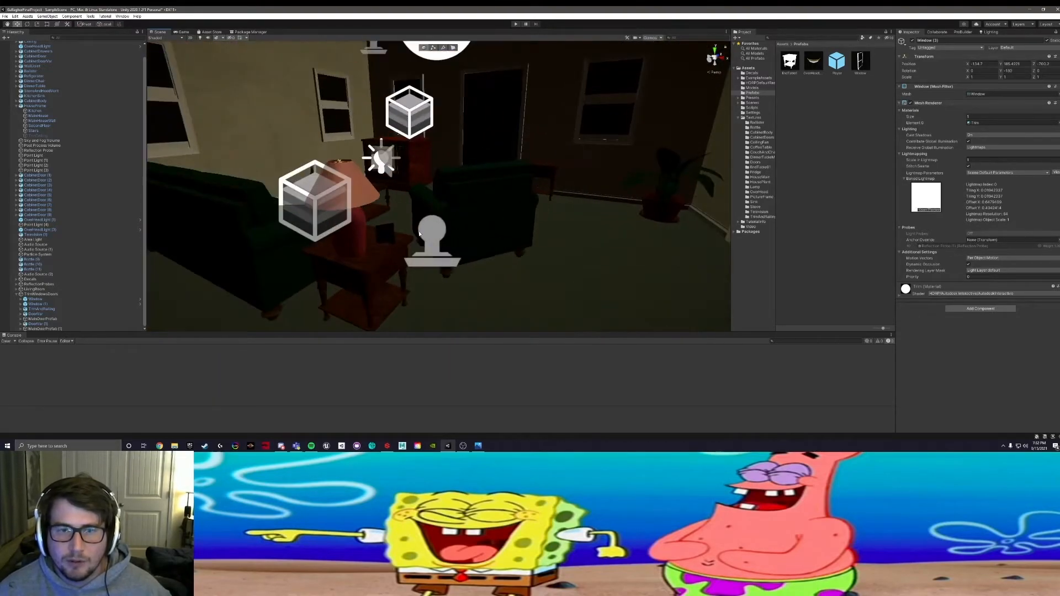
scroll(419, 234, "down", 5)
left_click_drag(419, 233, 562, 169, "alt")
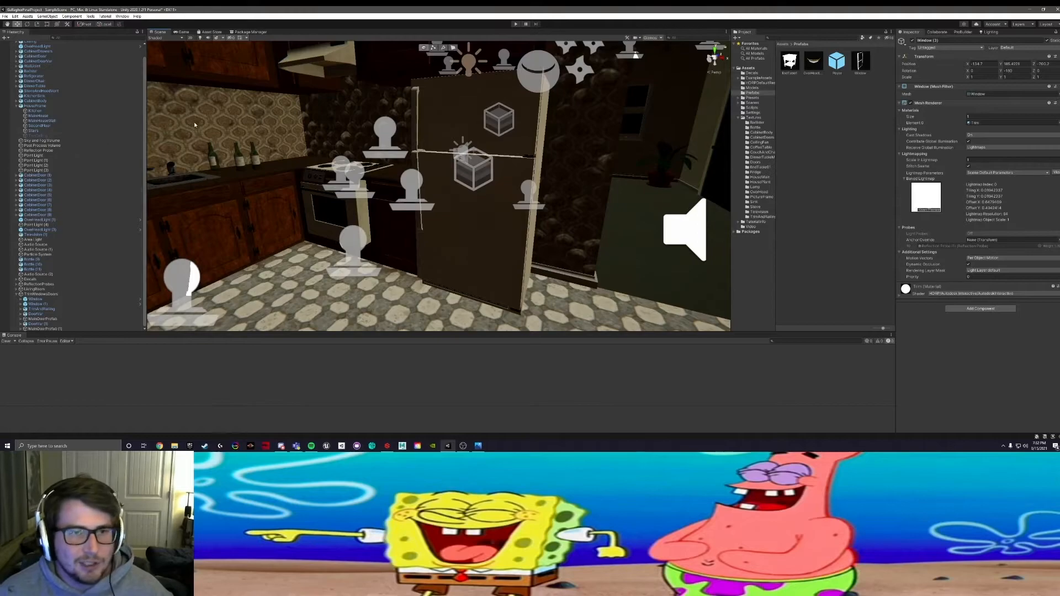
Step: Collapse the HouseFrame group in the Hierarchy and select CabinetDoor (1)
scroll(93, 157, "up", 2)
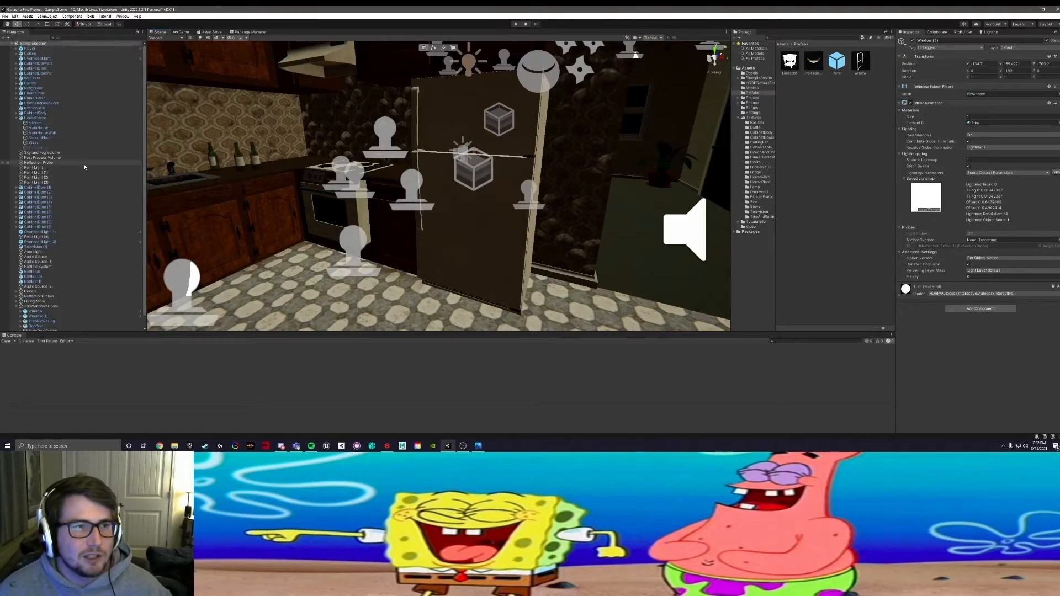
left_click(15, 118)
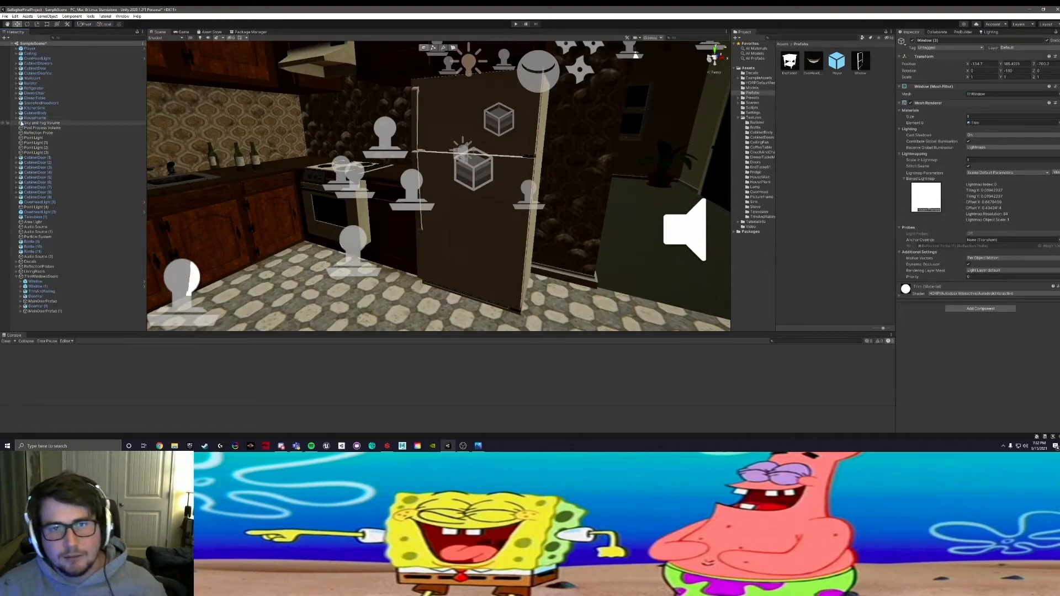
left_click(46, 158)
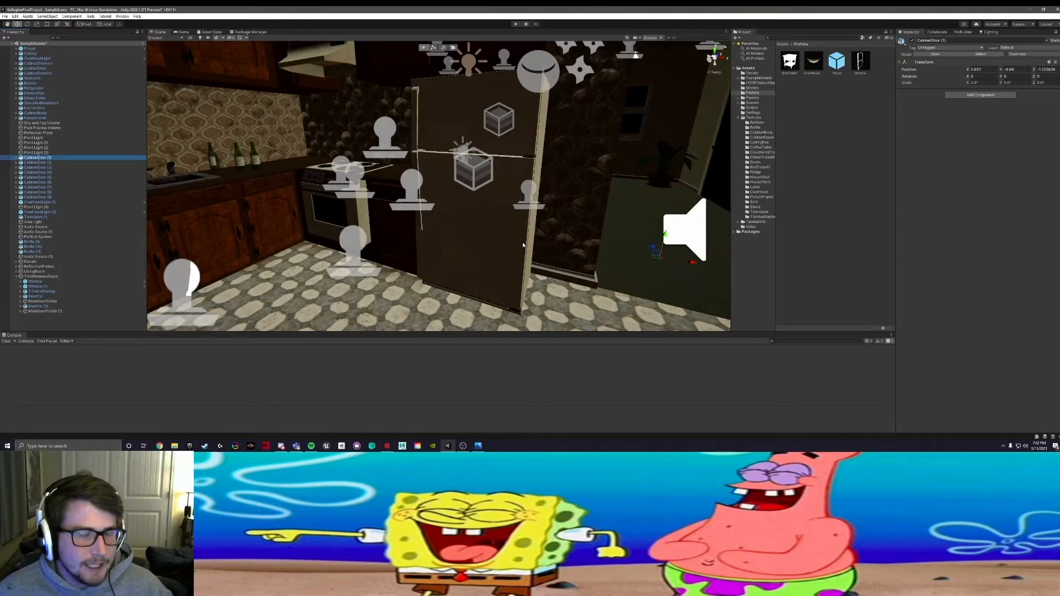
Step: Examine the kitchen from several angles to locate the selected cabinet door and the surrounding objects
left_click_drag(456, 248, 366, 264, "alt")
middle_click_drag(391, 242, 358, 216)
left_click_drag(283, 225, 509, 227, "alt")
middle_click_drag(509, 227, 296, 142)
left_click_drag(296, 141, 393, 141, "alt")
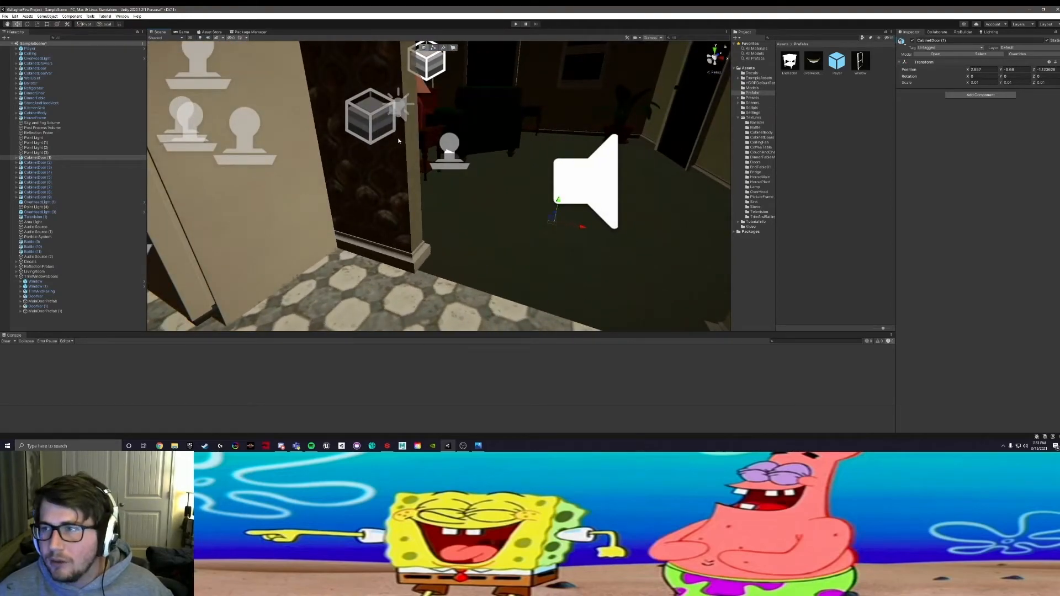
left_click_drag(386, 164, 397, 189, "alt")
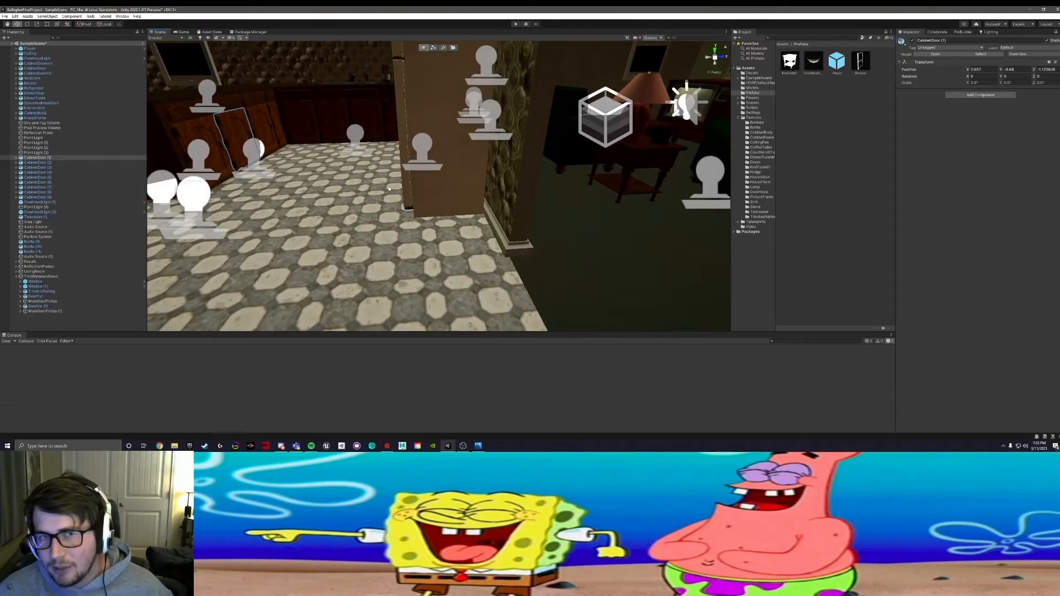
left_click_drag(257, 178, 496, 254, "alt")
left_click_drag(265, 243, 386, 252, "alt")
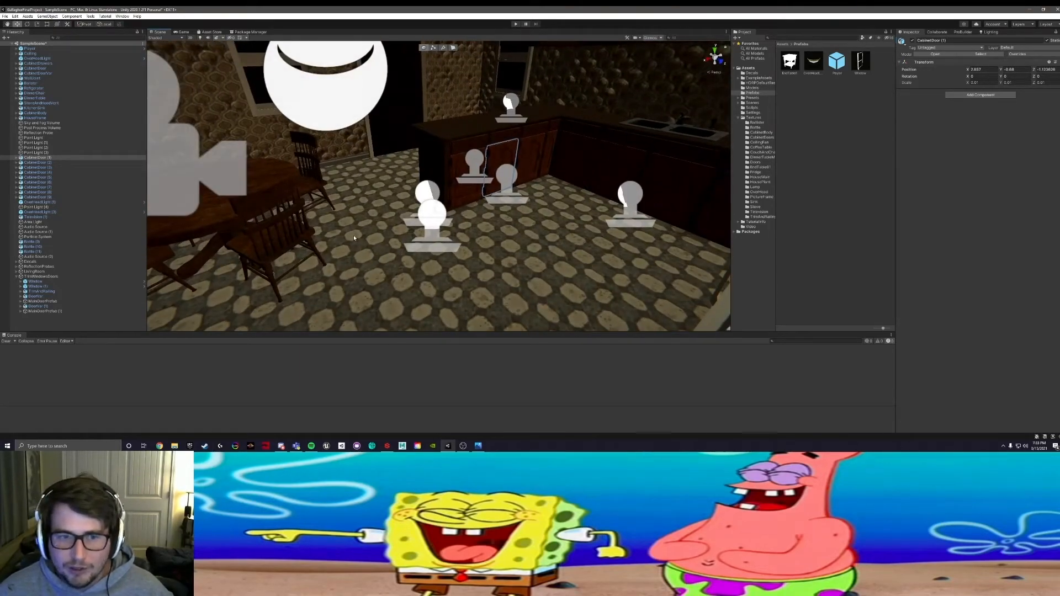
left_click_drag(470, 202, 406, 249, "alt")
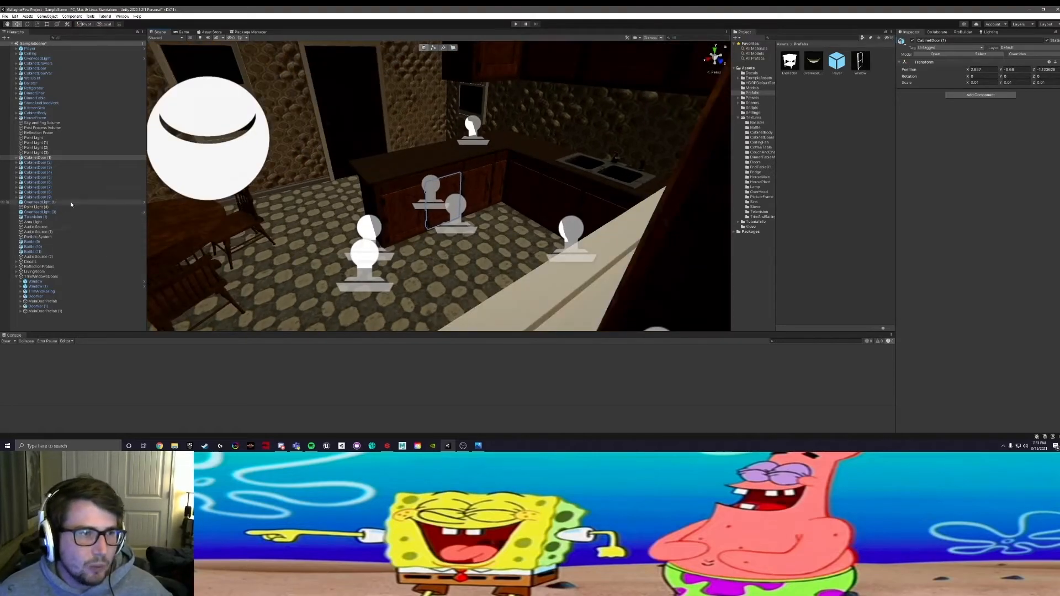
Step: Frame the TrimWindowsDoors group in the scene, examine which parts of the house it covers, and select its trim and railing
left_click(16, 276)
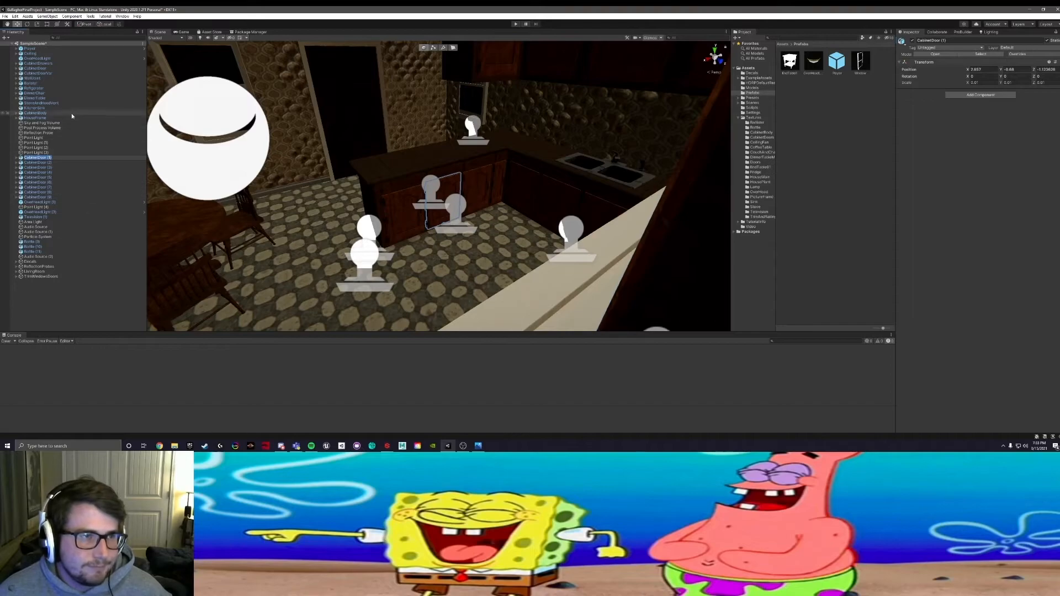
left_click(35, 118)
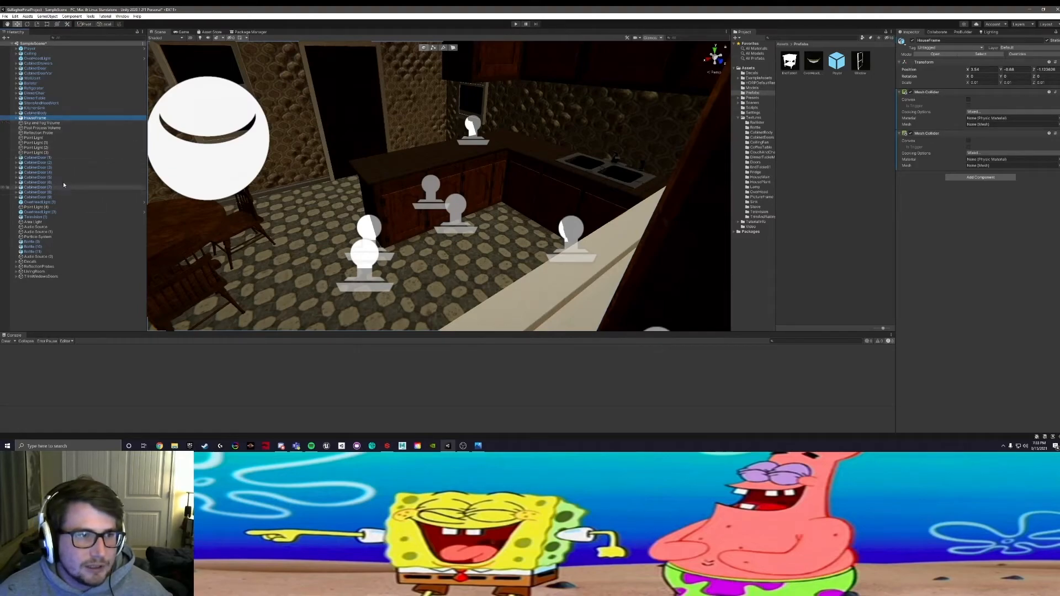
left_click(41, 276)
key("f")
scroll(332, 198, "down", 4)
left_click_drag(332, 198, 440, 182, "alt")
middle_click_drag(440, 182, 395, 229)
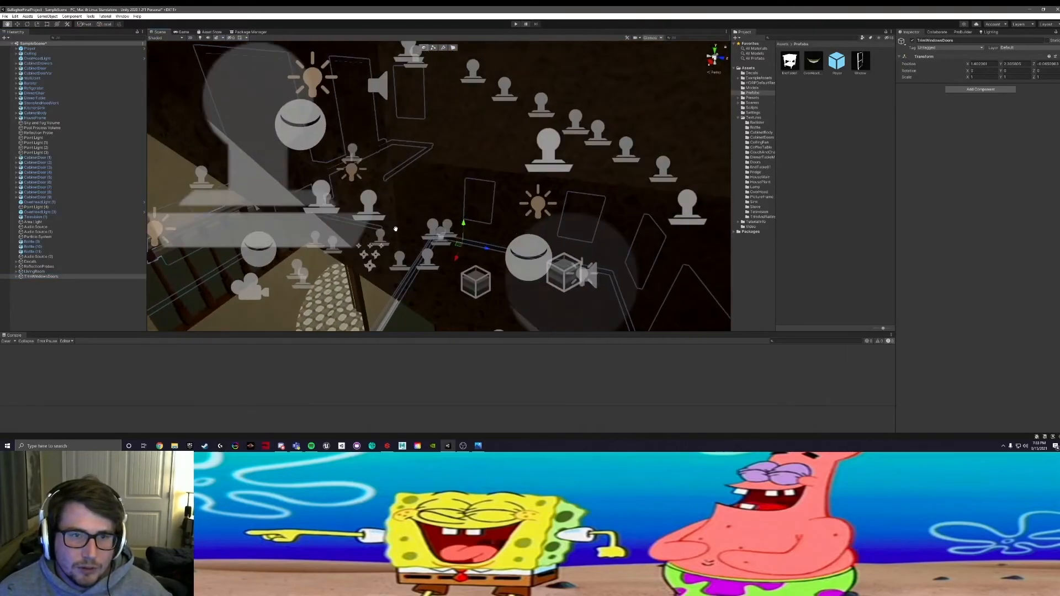
left_click_drag(395, 229, 438, 206, "alt")
left_click(286, 167)
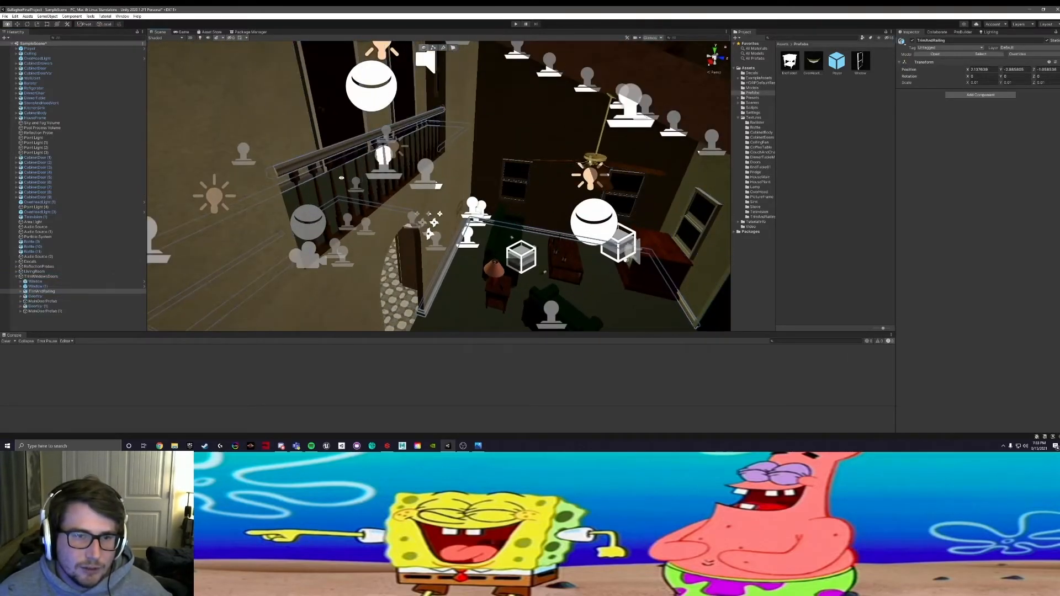
Step: Move the upstairs balcony's baluster object into the TrimWindowsDoors group in the Hierarchy
key("f")
left_click_drag(379, 201, 310, 198, "alt")
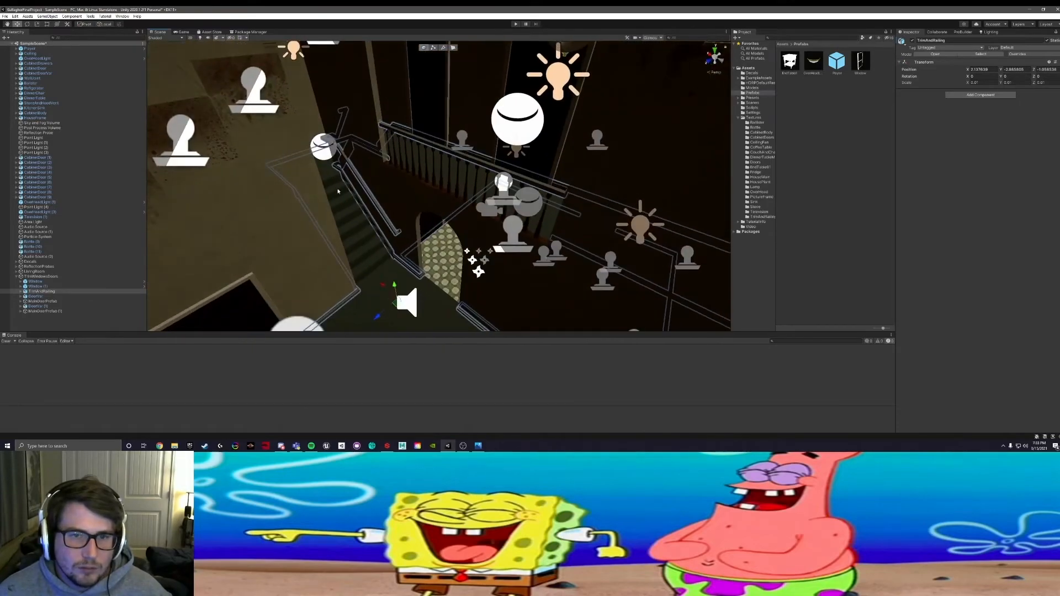
left_click(400, 157)
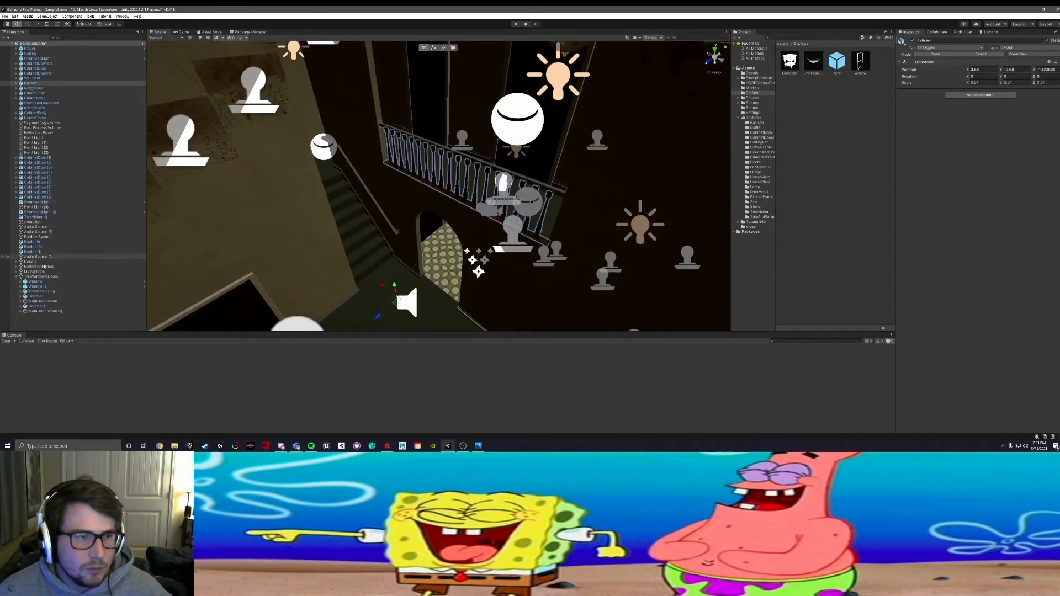
left_click(111, 276)
left_click_drag(381, 209, 387, 177, "alt")
left_click(463, 157)
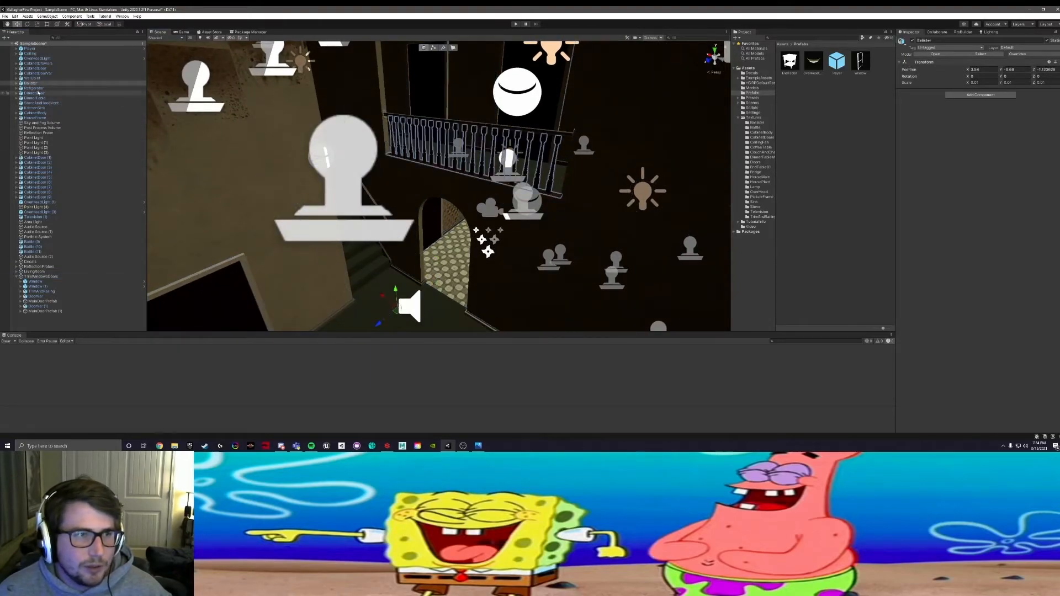
left_click_drag(30, 83, 40, 277)
Step: Move the railing's wall connector object into the TrimWindowsDoors group in the Hierarchy
scroll(390, 241, "up", 5)
left_click(377, 259)
left_click_drag(351, 136, 339, 151, "alt")
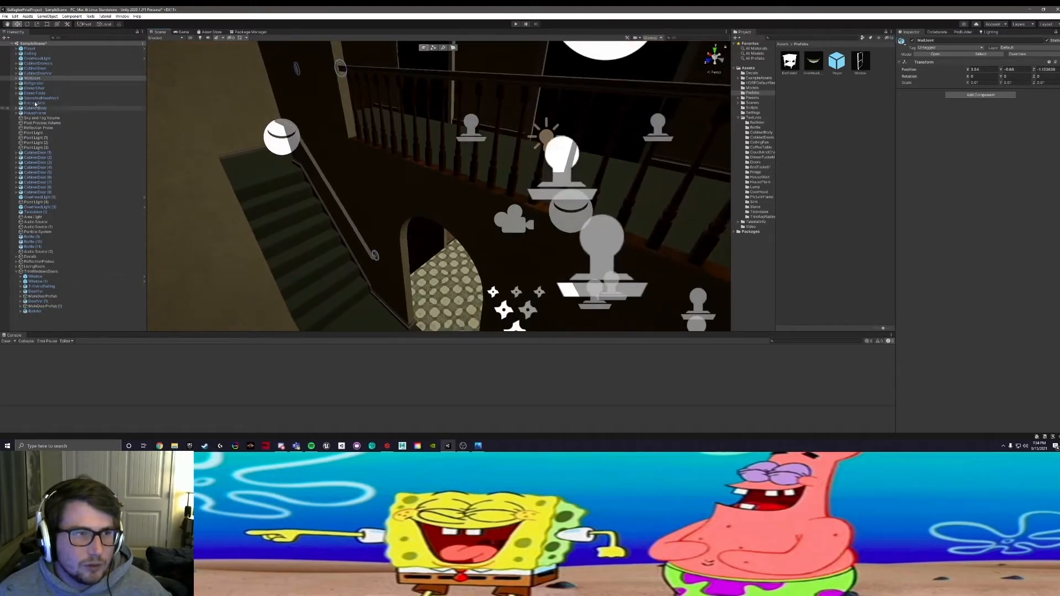
left_click_drag(21, 81, 41, 274)
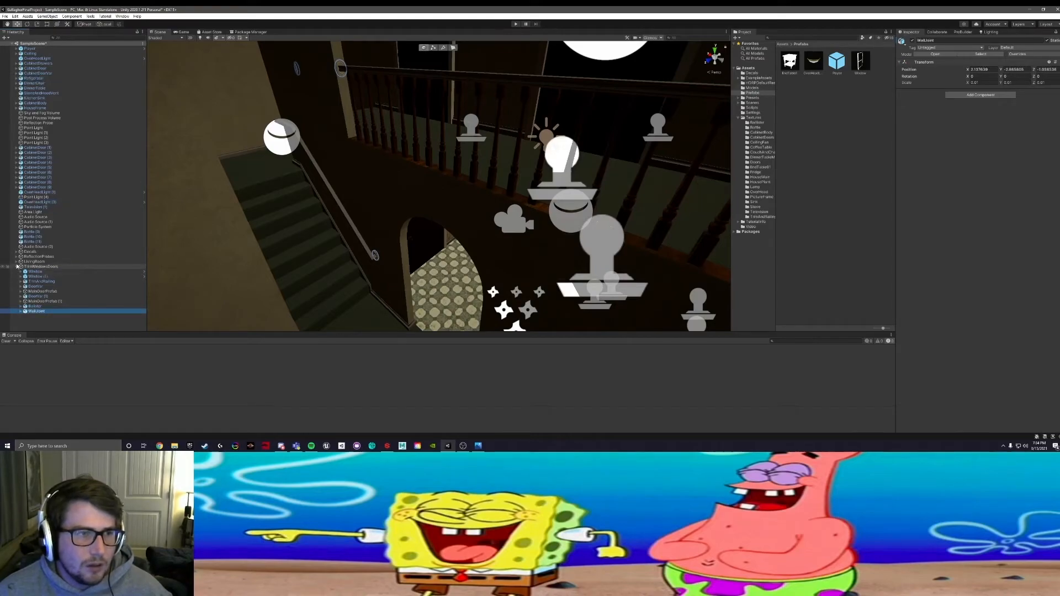
Step: Examine the staircase, upper landing and balcony railing where the handrails meet the walls
left_click_drag(384, 98, 323, 145, "alt")
middle_click_drag(352, 128, 353, 182, "alt")
right_click_drag(353, 183, 376, 179, "alt")
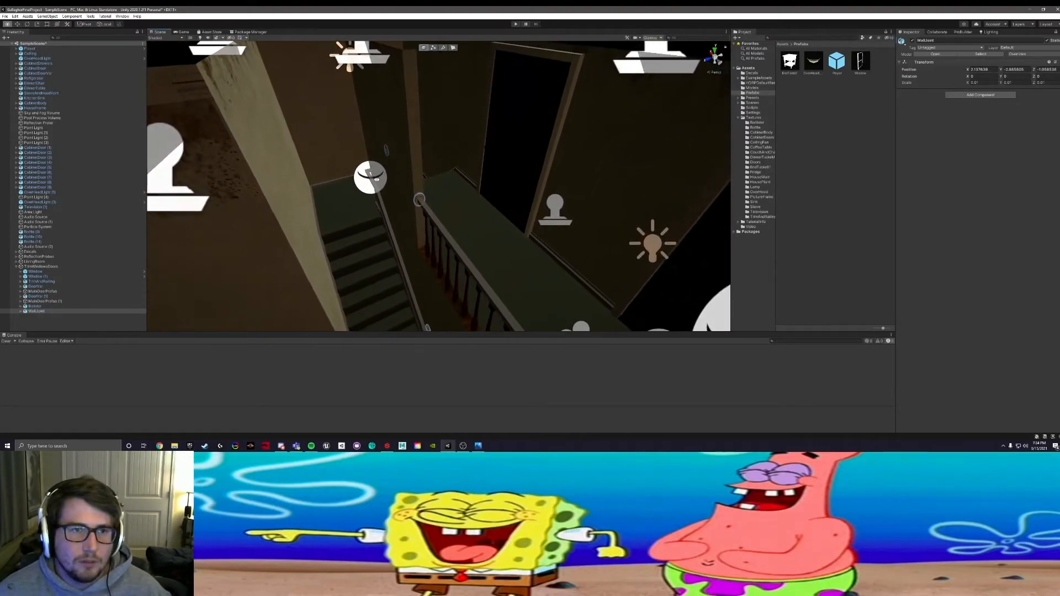
left_click_drag(375, 180, 353, 175, "alt")
right_click_drag(353, 175, 365, 174, "alt")
left_click_drag(365, 174, 425, 148, "alt")
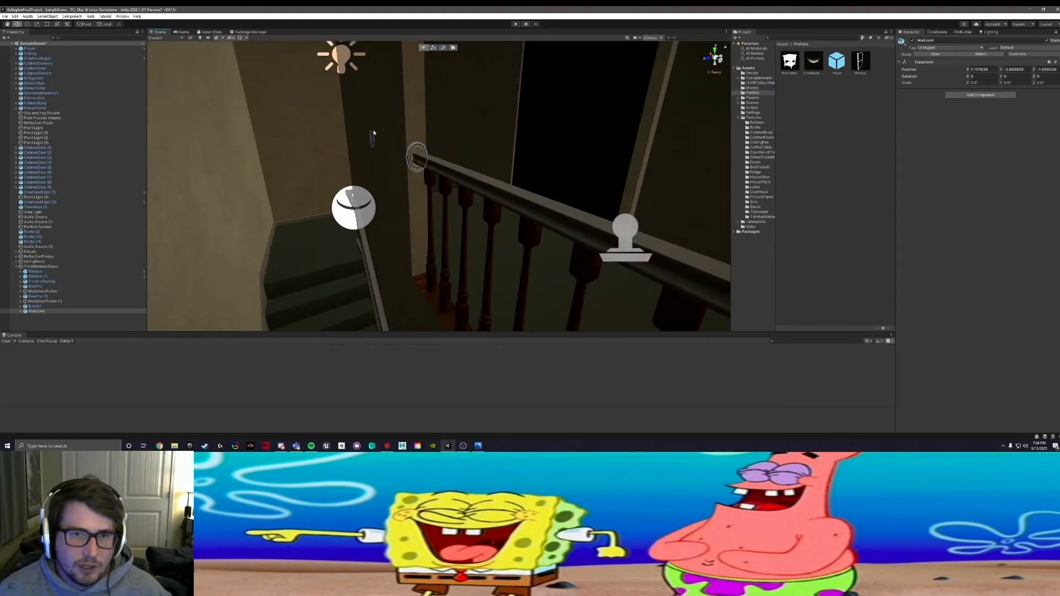
left_click_drag(475, 185, 607, 168, "alt")
left_click_drag(364, 161, 314, 172, "alt")
middle_click_drag(275, 190, 344, 195)
left_click_drag(404, 203, 350, 191, "alt")
scroll(404, 178, "up", 5)
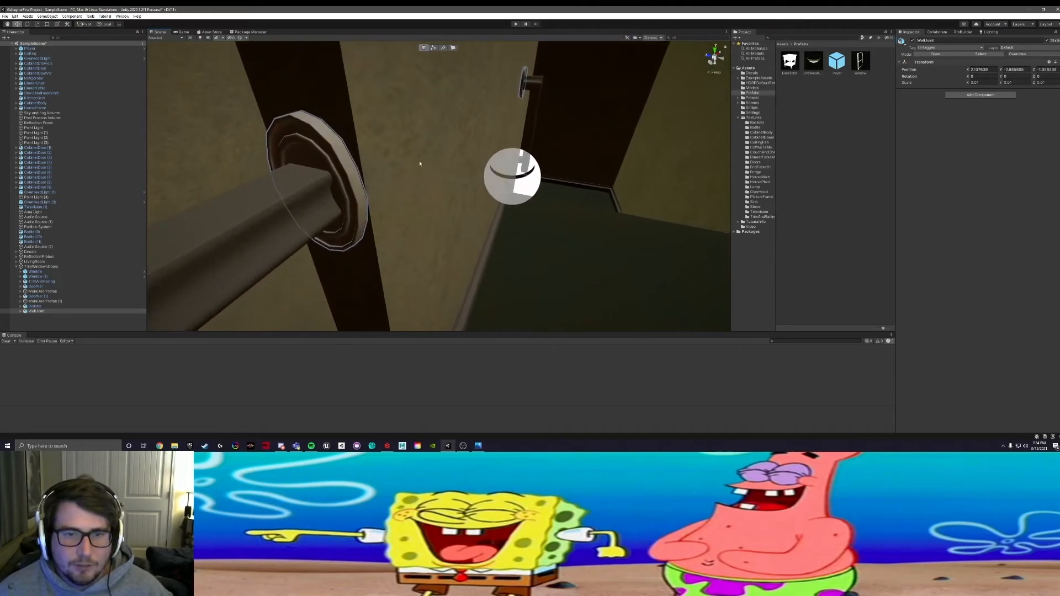
Step: Select the round connector plate at the end of the balcony railing and its parent wall connector object
key("w")
left_click(327, 162)
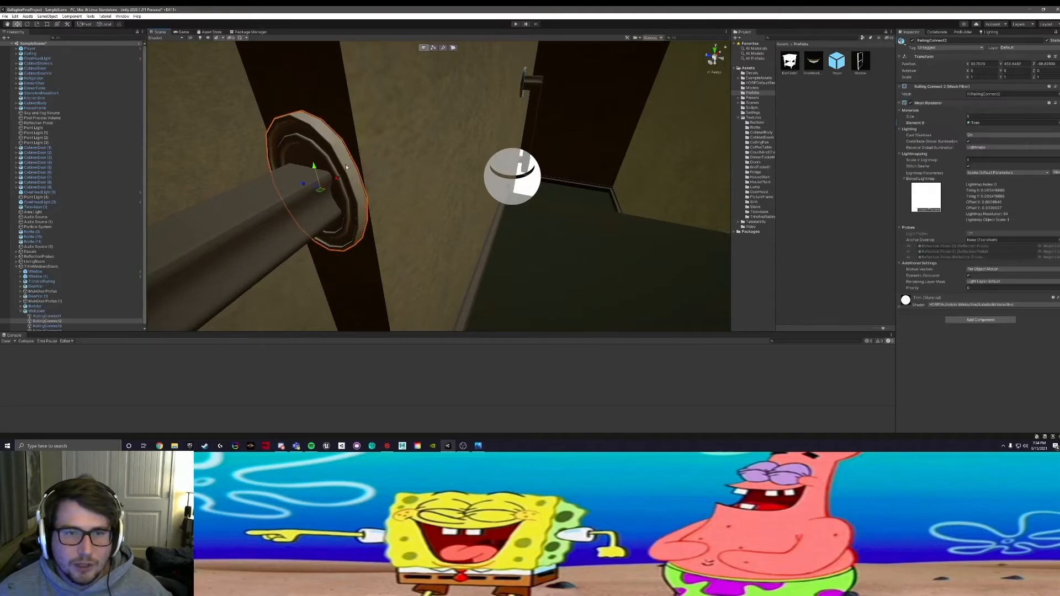
left_click(317, 133)
left_click(339, 147)
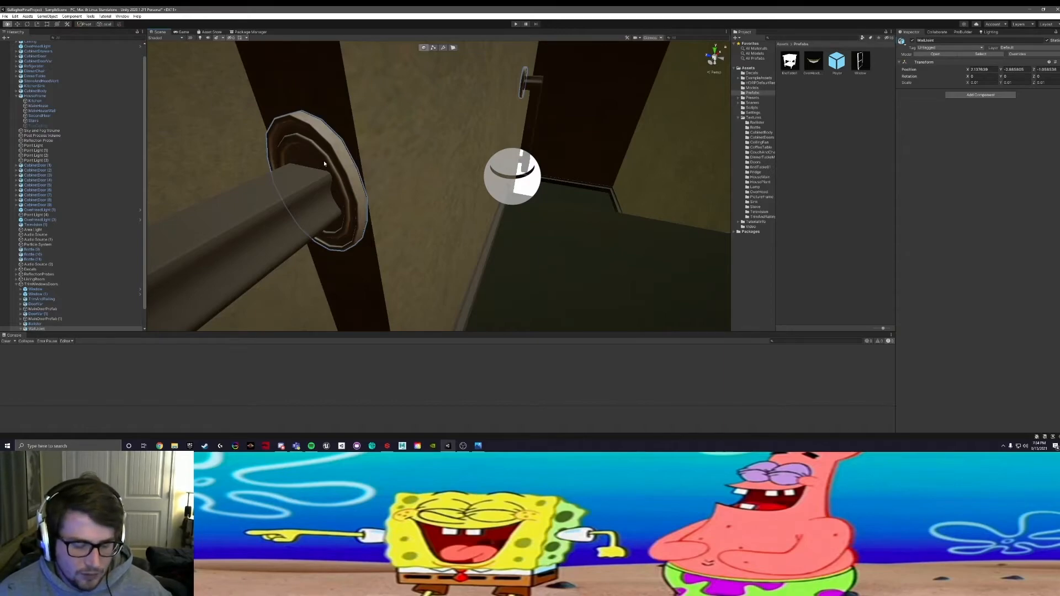
key("alt+h")
key("Escape")
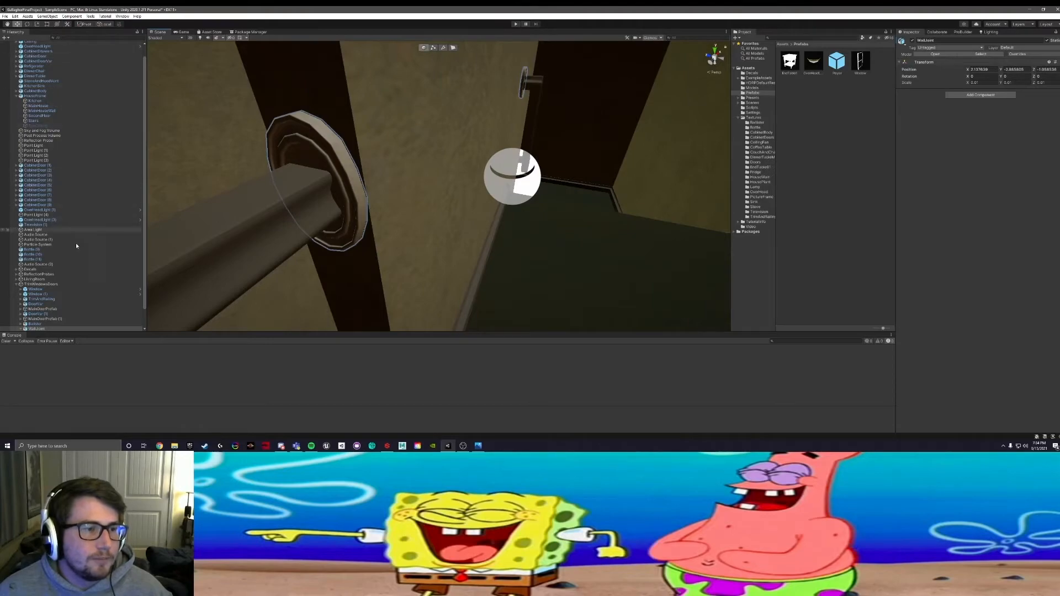
Step: Hide the wall connector object to inspect the bare railing end, and make it visible again
left_click(22, 329)
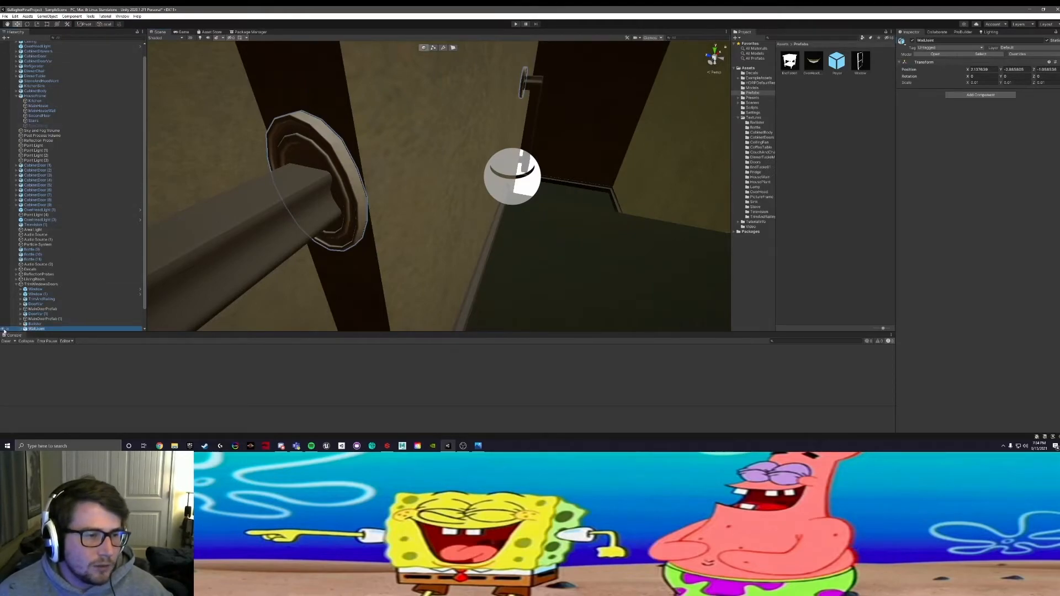
left_click(3, 328)
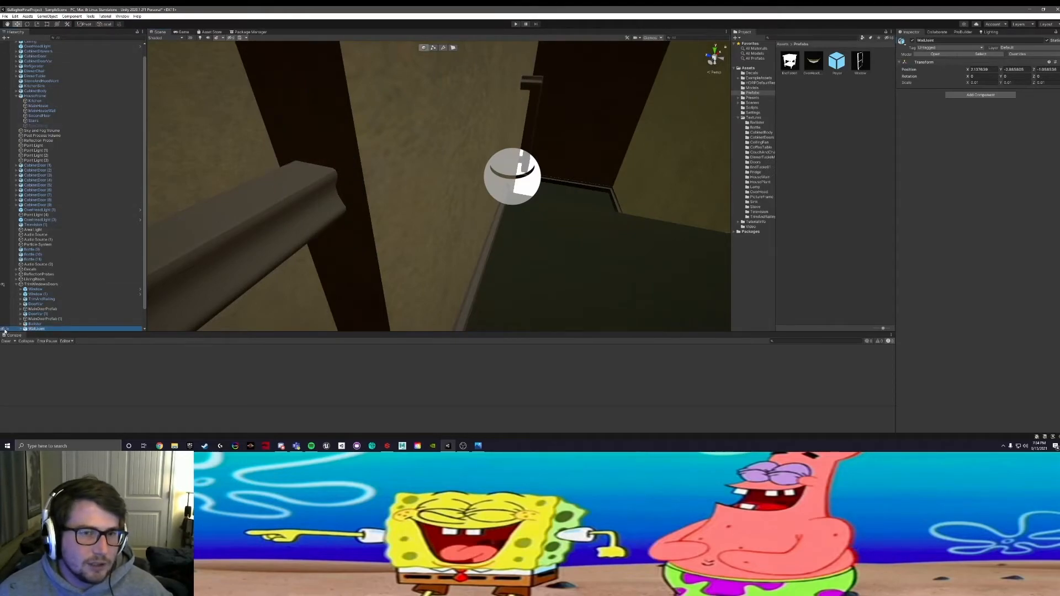
key("f")
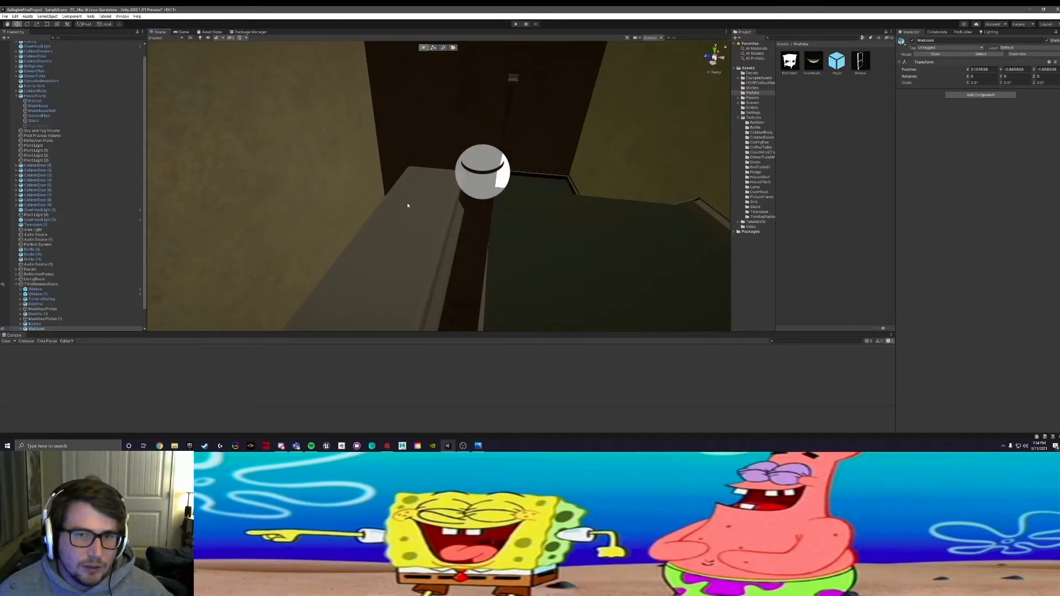
right_click_drag(479, 205, 317, 208)
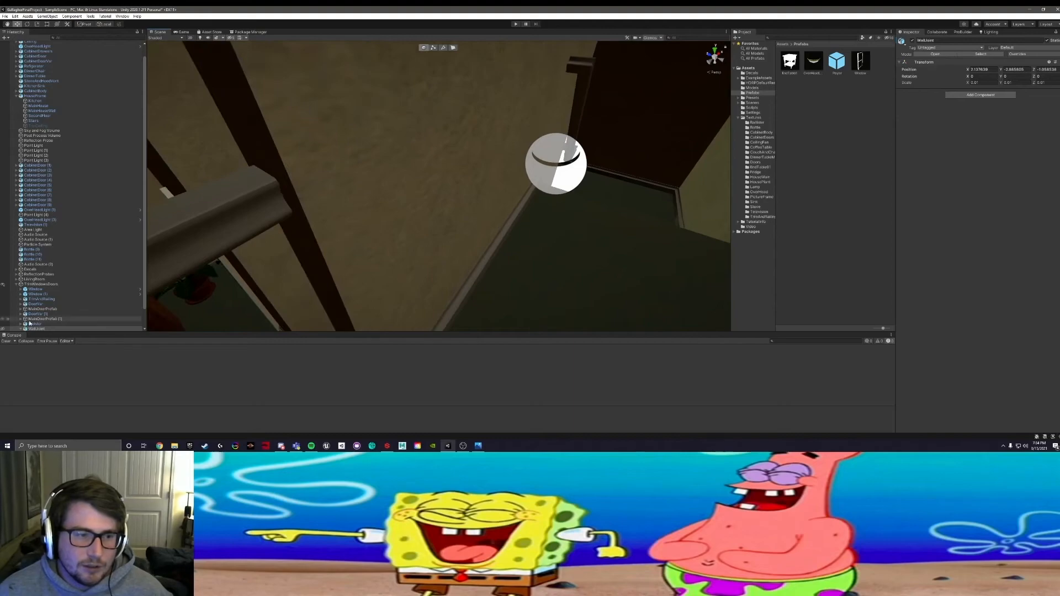
left_click(2, 330)
left_click(300, 269)
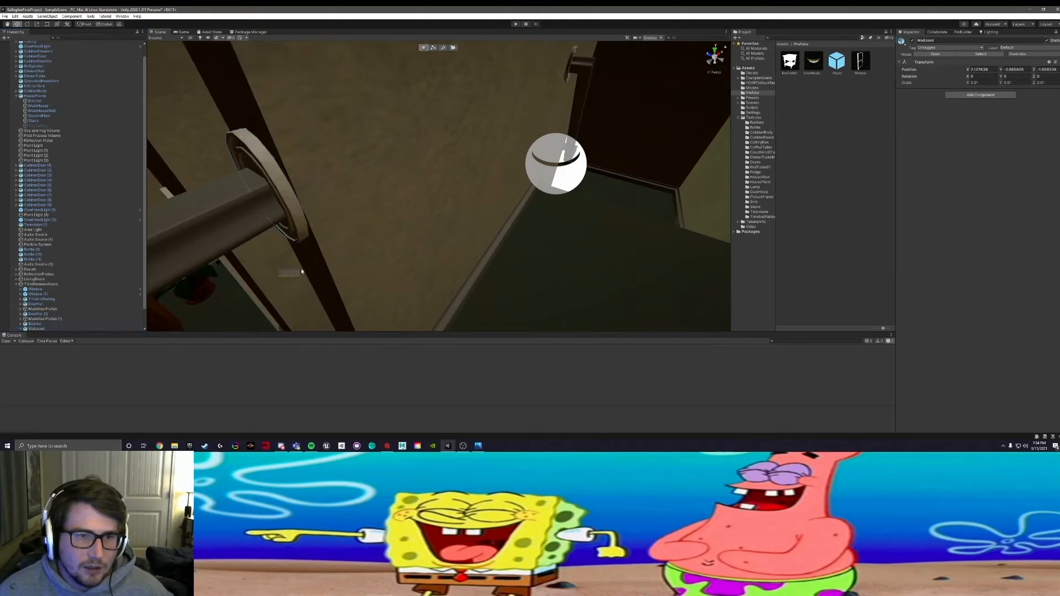
Step: Examine the balcony railing and the living room below, up to the archway into the kitchen
right_click_drag(331, 238, 363, 220)
right_click_drag(544, 165, 390, 195)
middle_click_drag(391, 195, 553, 301)
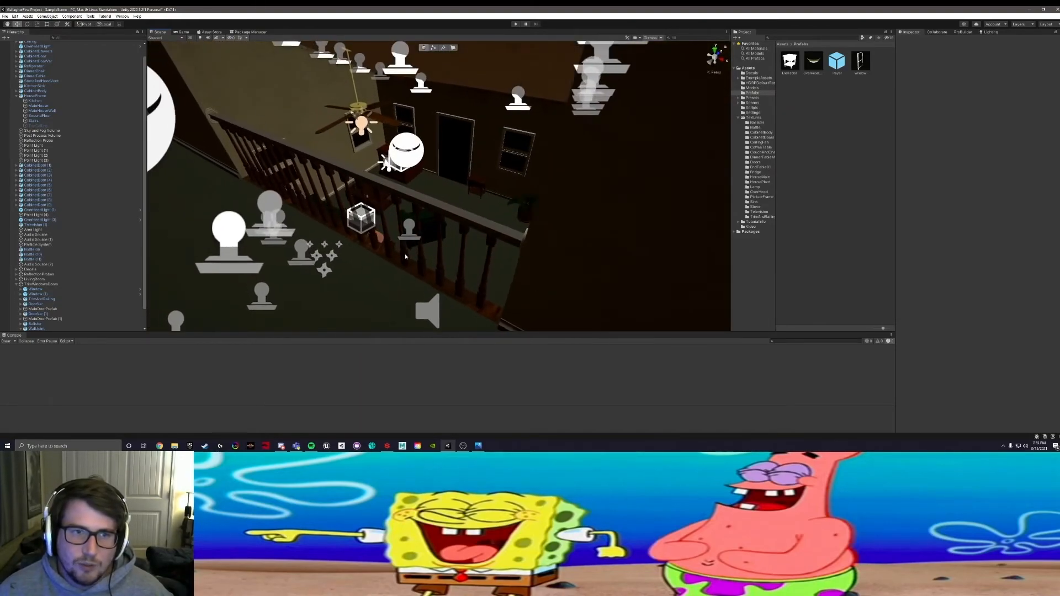
scroll(404, 254, "up", 7)
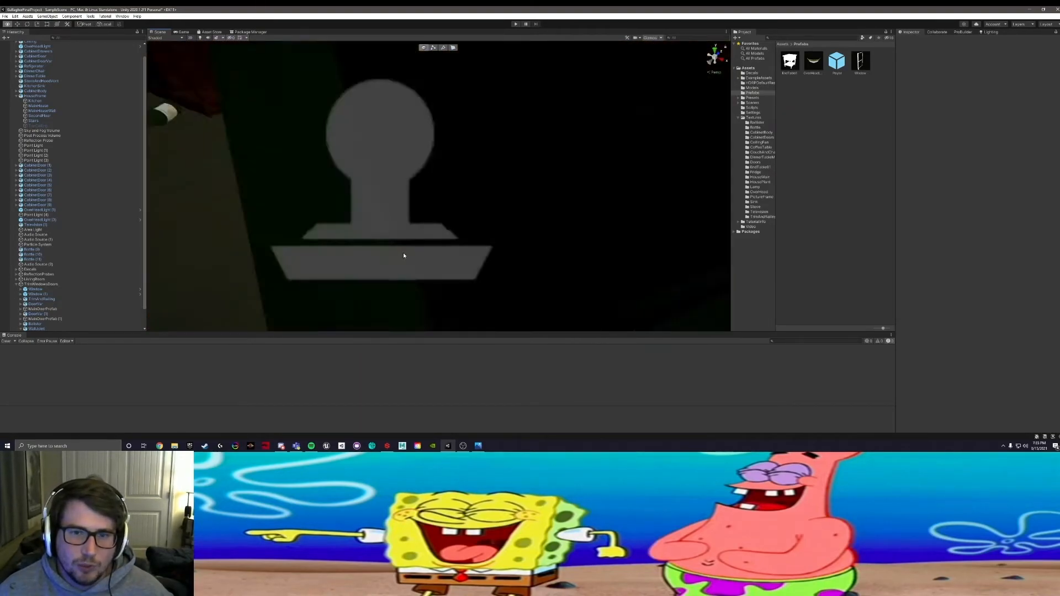
left_click_drag(403, 255, 400, 305, "alt")
scroll(424, 258, "down", 7)
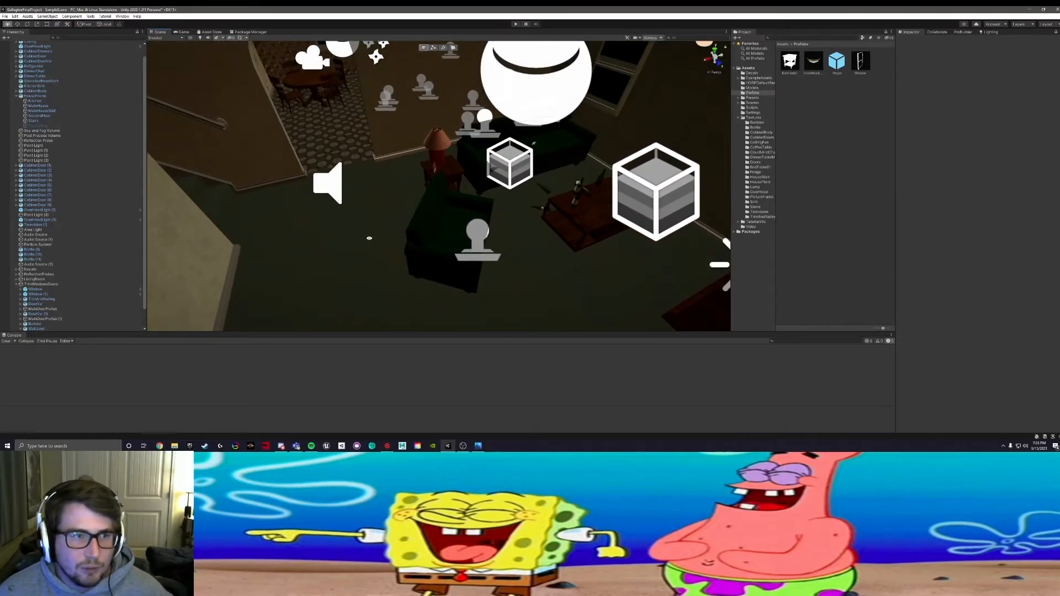
left_click_drag(369, 238, 422, 321, "alt")
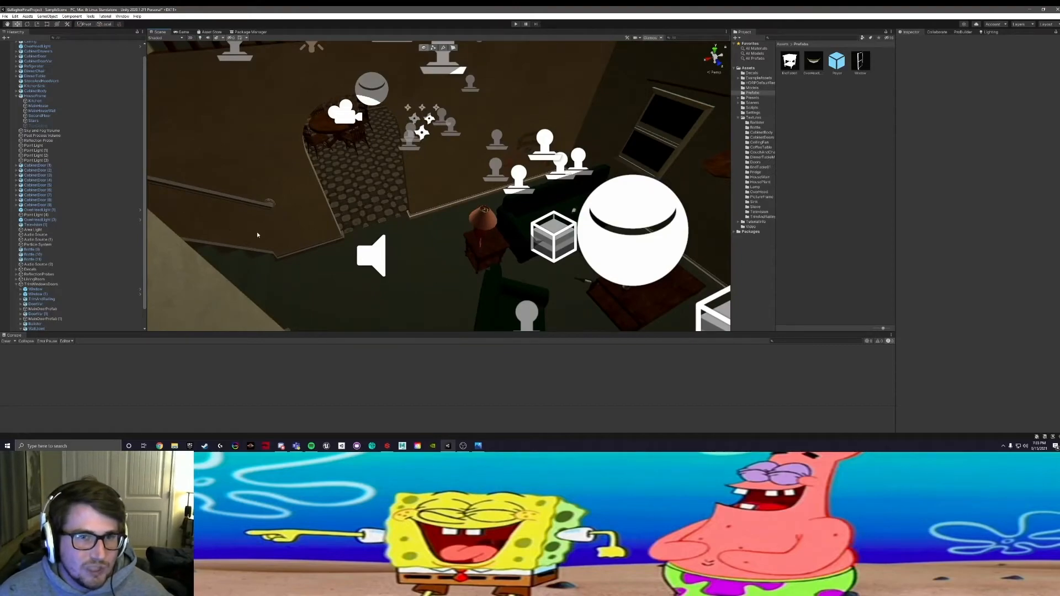
scroll(366, 199, "up", 3)
middle_click_drag(335, 219, 479, 275)
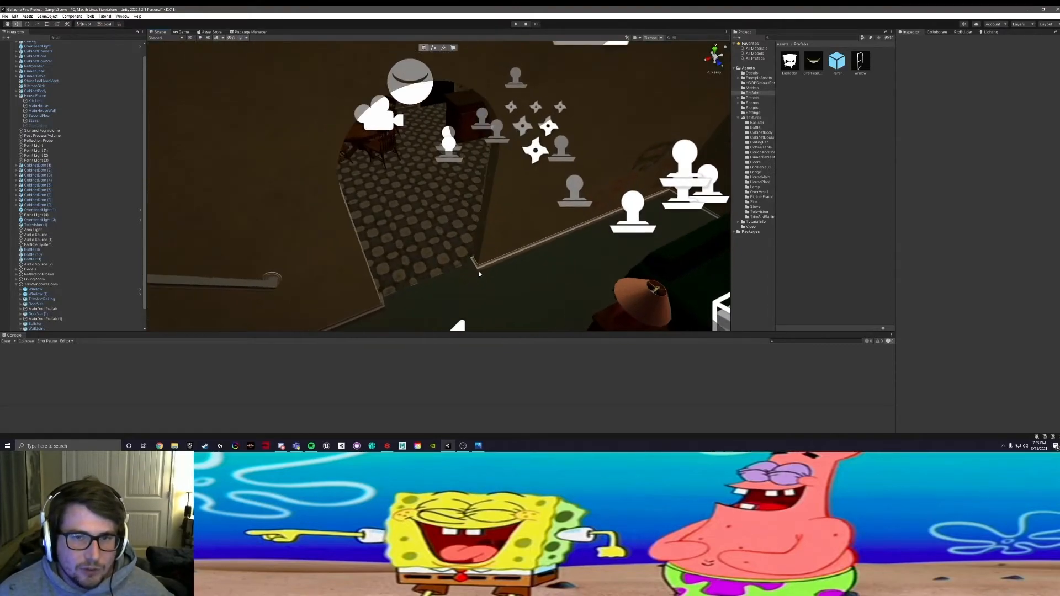
Step: Examine the kitchen's dining table, chairs and counter from the archway
left_click_drag(464, 257, 398, 193, "alt")
scroll(419, 235, "up", 5)
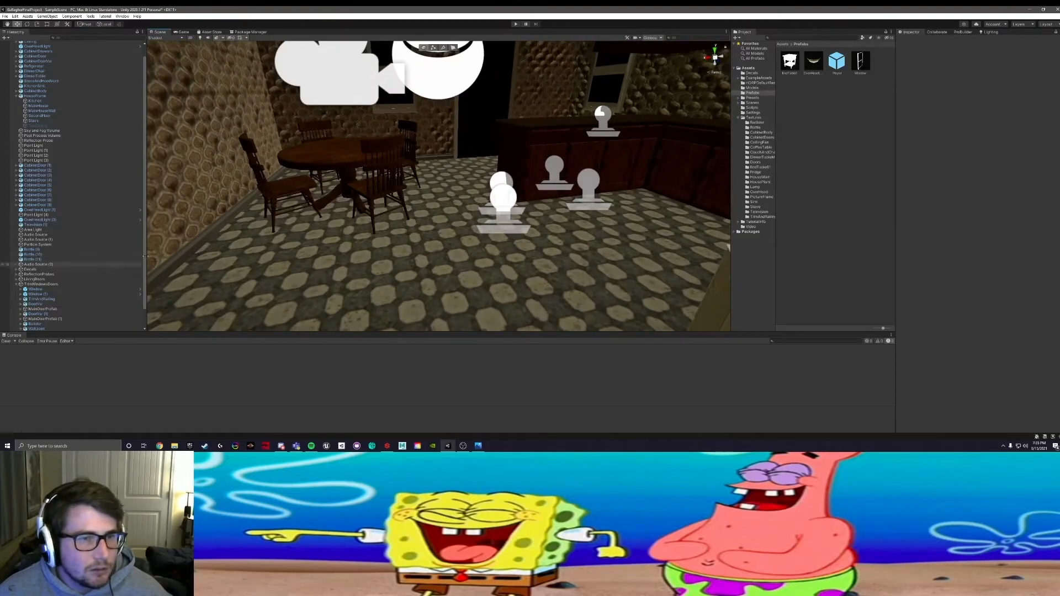
scroll(266, 267, "down", 2)
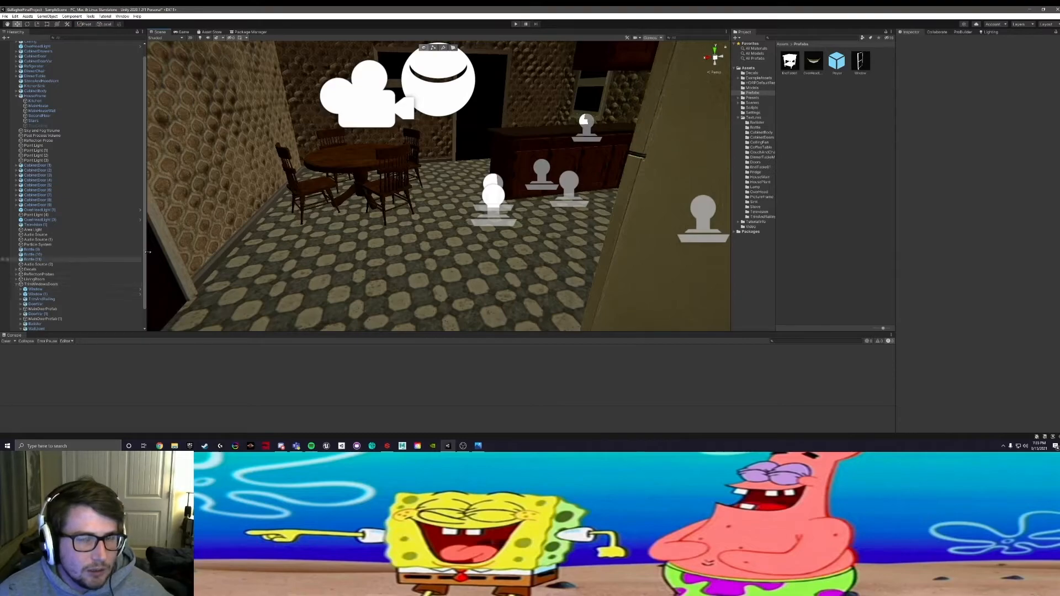
left_click_drag(394, 222, 365, 221, "alt")
middle_click_drag(408, 221, 357, 273)
scroll(356, 272, "up", 2)
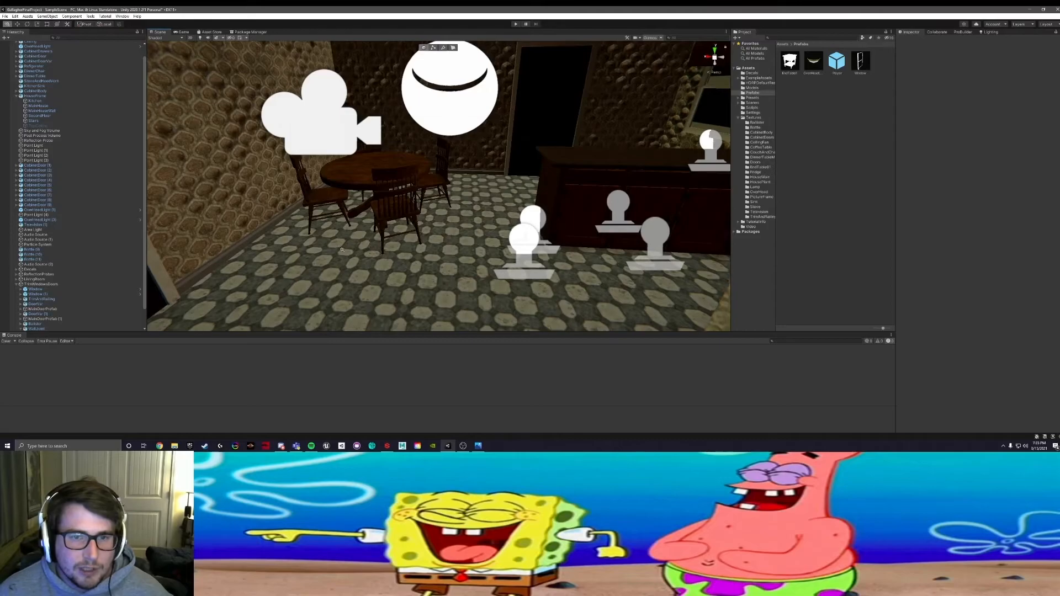
scroll(339, 251, "up", 2)
Step: Inspect the living room furniture up close, and survey the kitchen and living room layout from above
left_click_drag(365, 261, 575, 239, "alt")
left_click_drag(469, 239, 556, 234, "alt")
middle_click_drag(556, 234, 316, 246)
scroll(469, 221, "up", 4)
left_click_drag(469, 221, 410, 233, "alt")
scroll(410, 233, "down", 3)
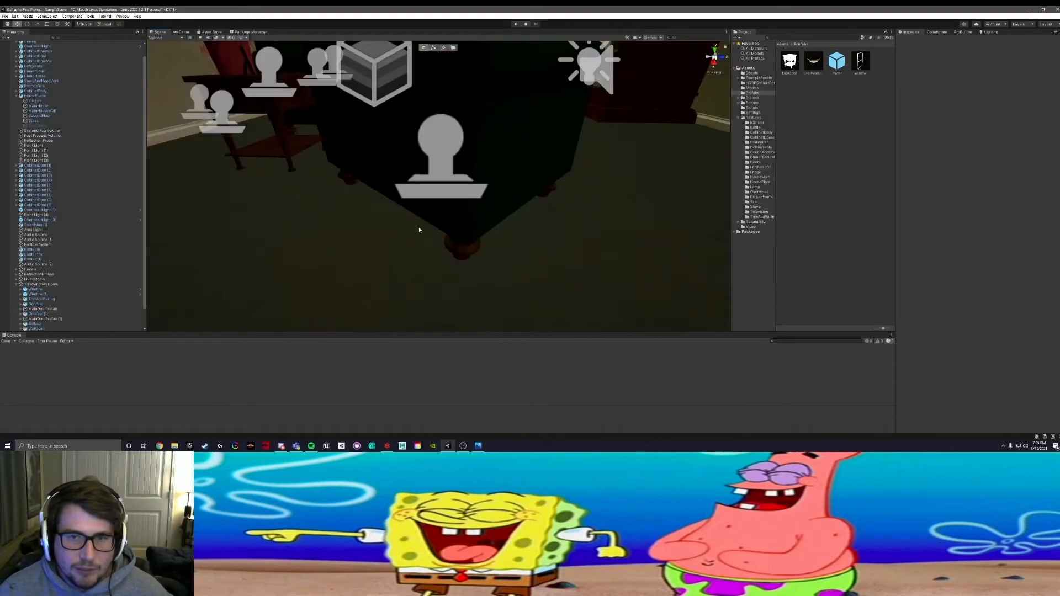
middle_click_drag(410, 233, 298, 299)
scroll(298, 298, "down", 4)
left_click_drag(331, 257, 462, 234, "alt")
middle_click_drag(416, 169, 633, 261)
middle_click_drag(409, 227, 602, 274)
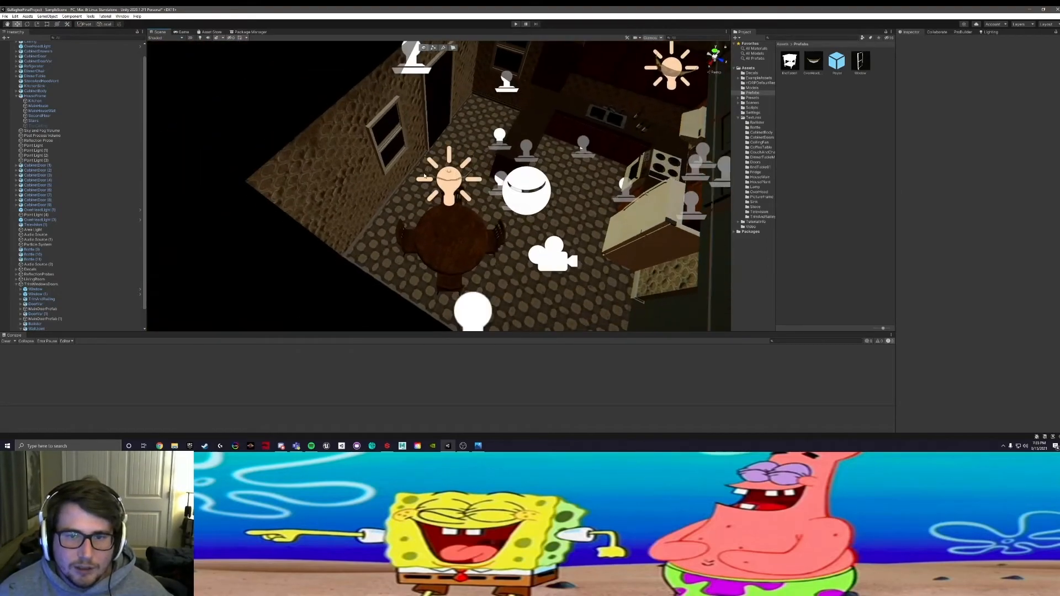
middle_click_drag(530, 235, 343, 97)
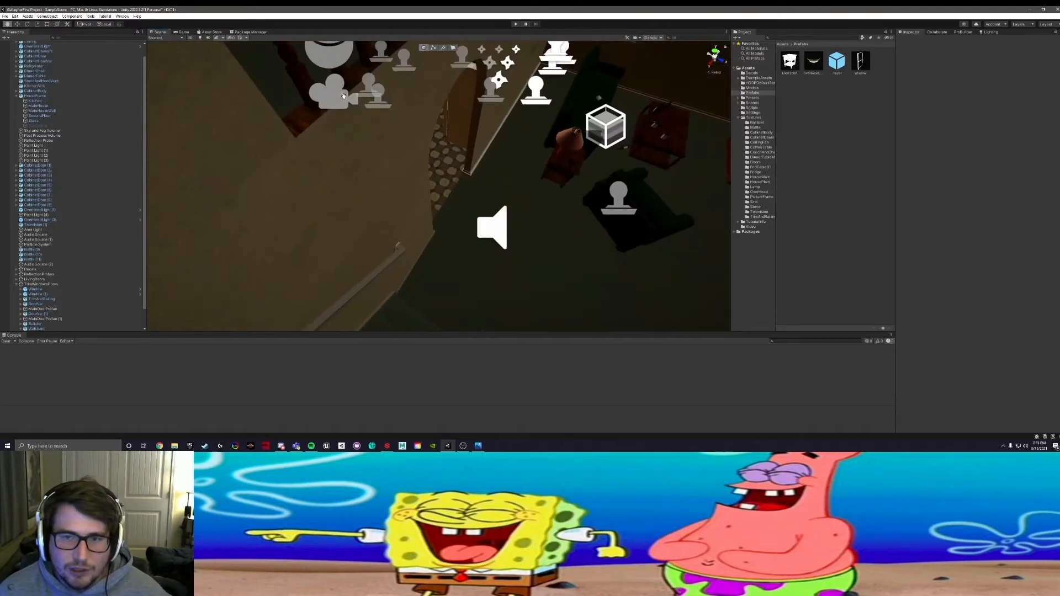
left_click_drag(507, 169, 442, 187, "alt")
Step: Inspect the dining table, floor trim, windows and door openings around the kitchen from several angles
scroll(443, 187, "up", 5)
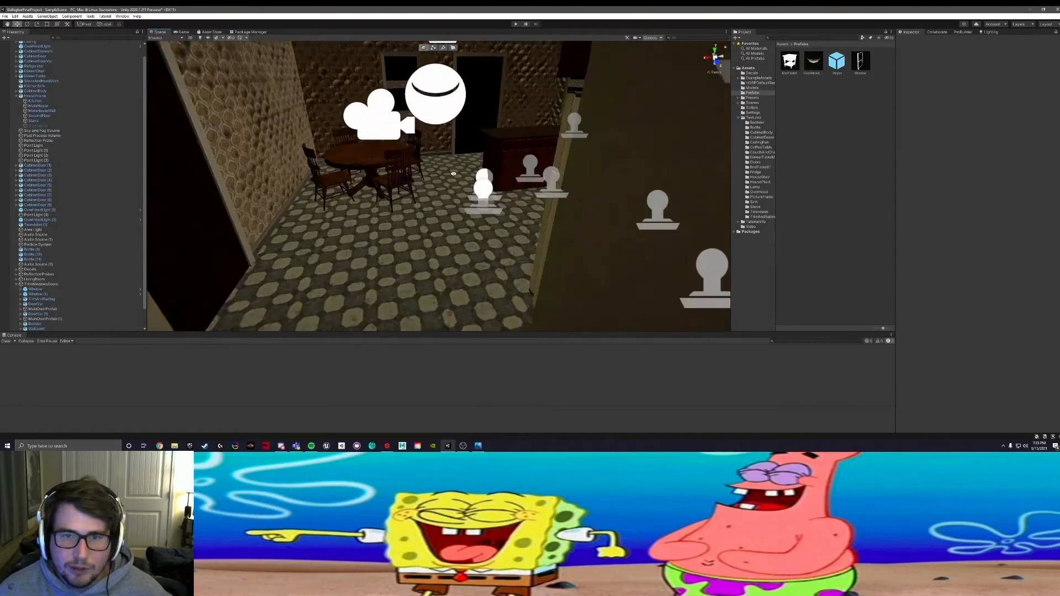
middle_click_drag(343, 202, 406, 251)
scroll(405, 247, "up", 3)
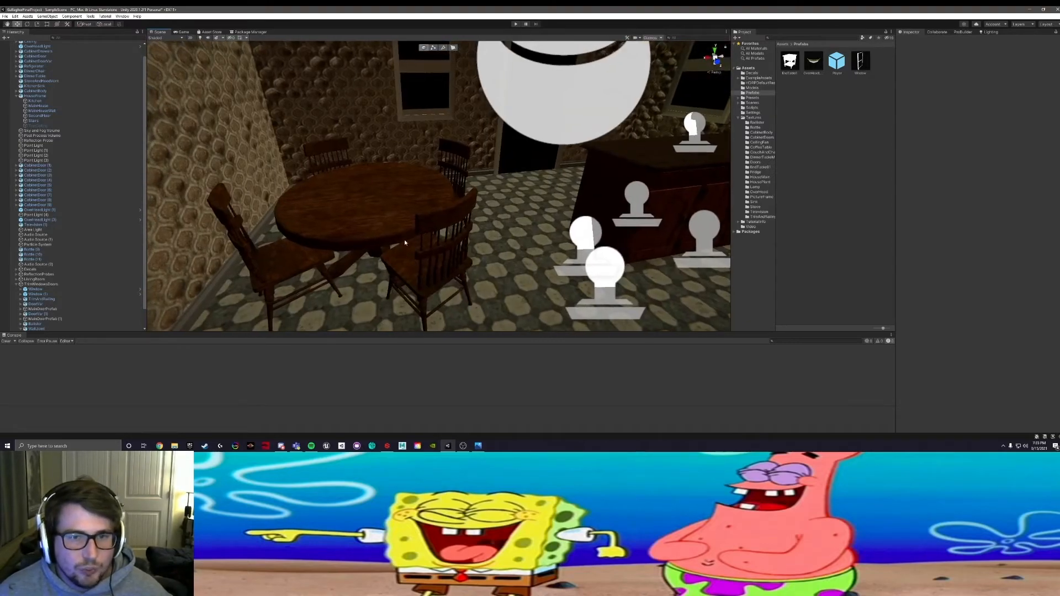
scroll(419, 223, "up", 4)
left_click_drag(419, 223, 411, 190, "alt")
scroll(393, 212, "down", 4)
middle_click_drag(412, 191, 352, 97)
left_click_drag(359, 98, 489, 131, "alt")
left_click_drag(540, 178, 356, 182, "alt")
middle_click_drag(356, 182, 449, 95)
left_click_drag(449, 95, 625, 102, "alt")
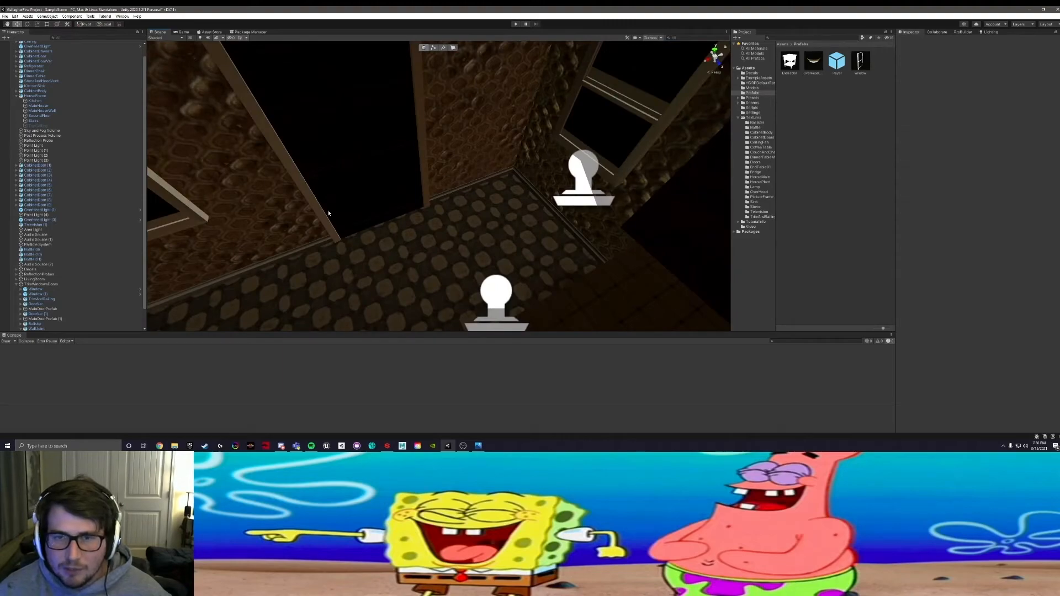
left_click_drag(372, 271, 182, 166, "alt")
left_click_drag(552, 171, 588, 143, "alt")
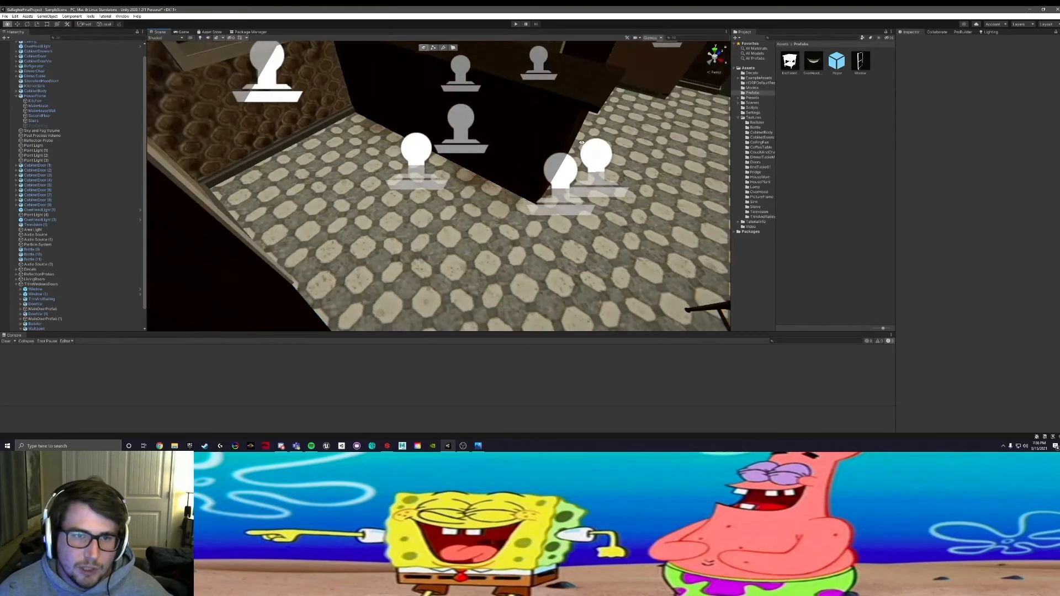
left_click_drag(434, 140, 482, 189, "alt")
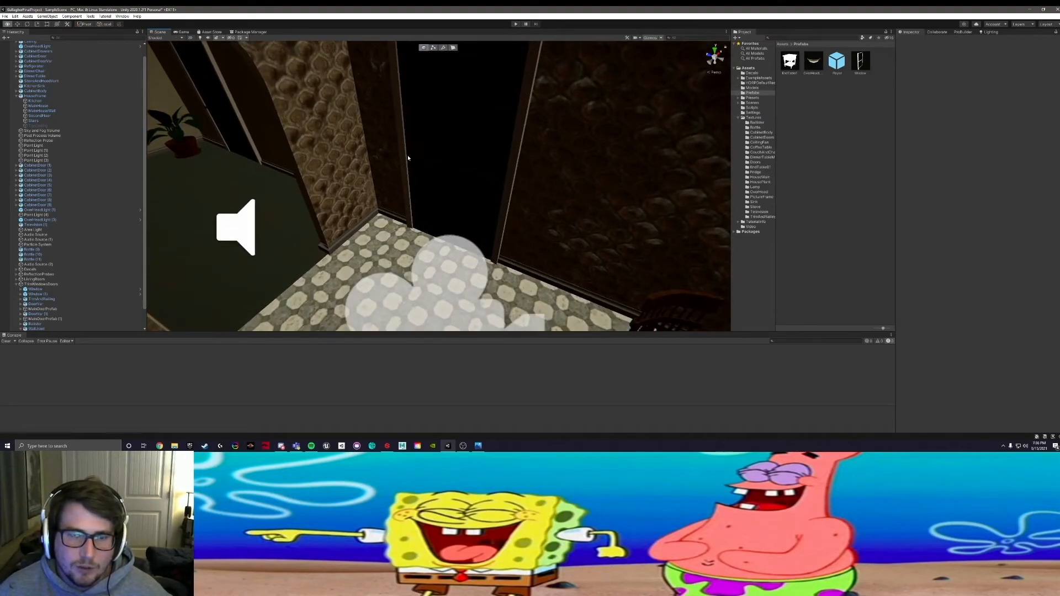
Step: Survey the living room's doors, windows and staircase, the whole house from outside, and the kitchen doorway
middle_click_drag(253, 149, 627, 227, "alt")
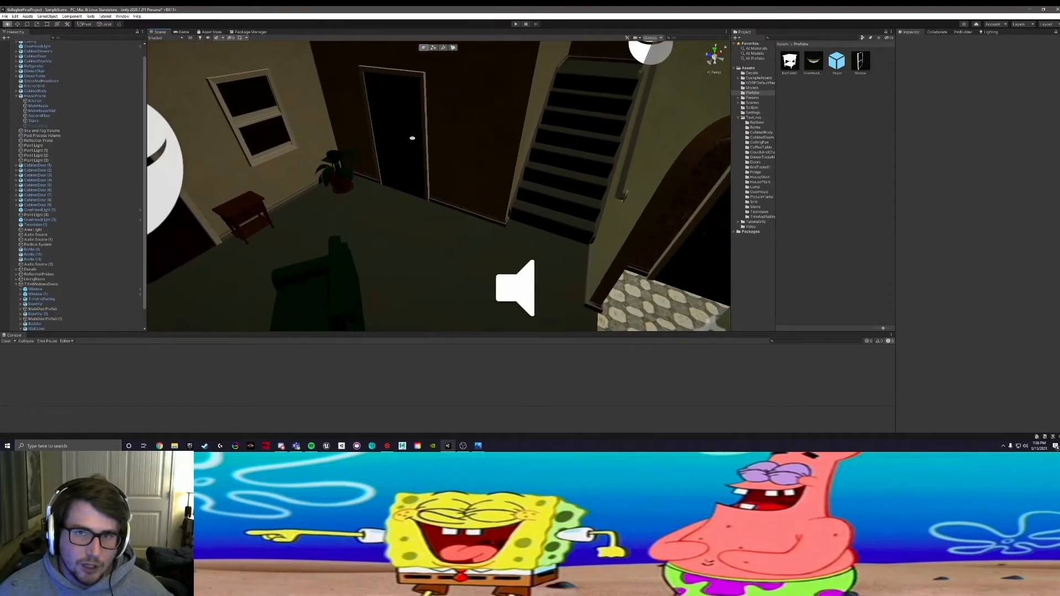
left_click_drag(400, 138, 541, 125, "alt")
middle_click_drag(541, 125, 637, 147, "alt")
scroll(626, 155, "down", 4)
scroll(626, 156, "down", 4)
left_click_drag(265, 152, 377, 217, "alt")
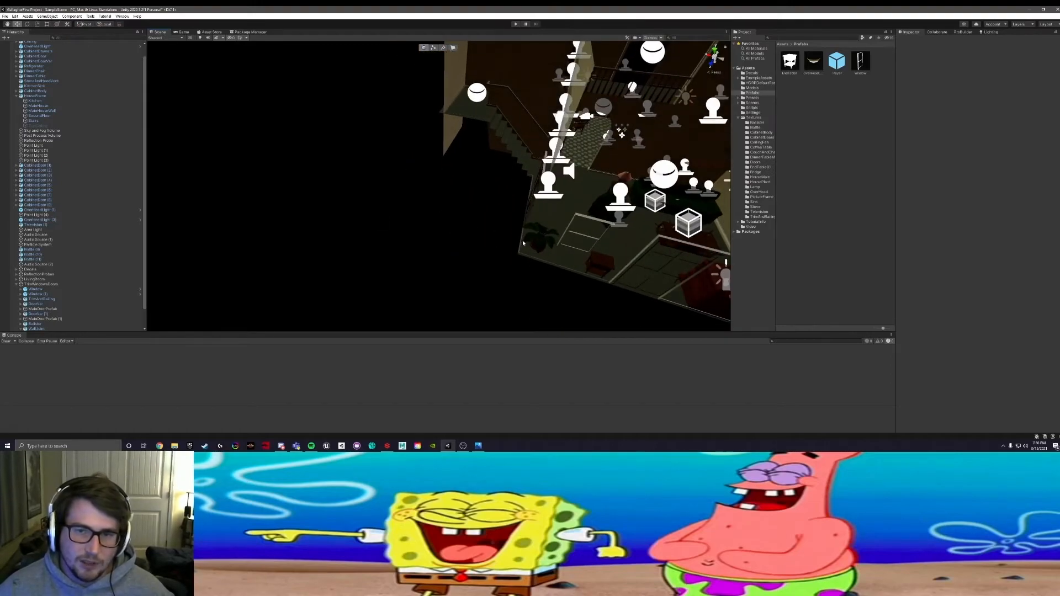
middle_click_drag(645, 151, 448, 191, "alt")
scroll(449, 186, "up", 10)
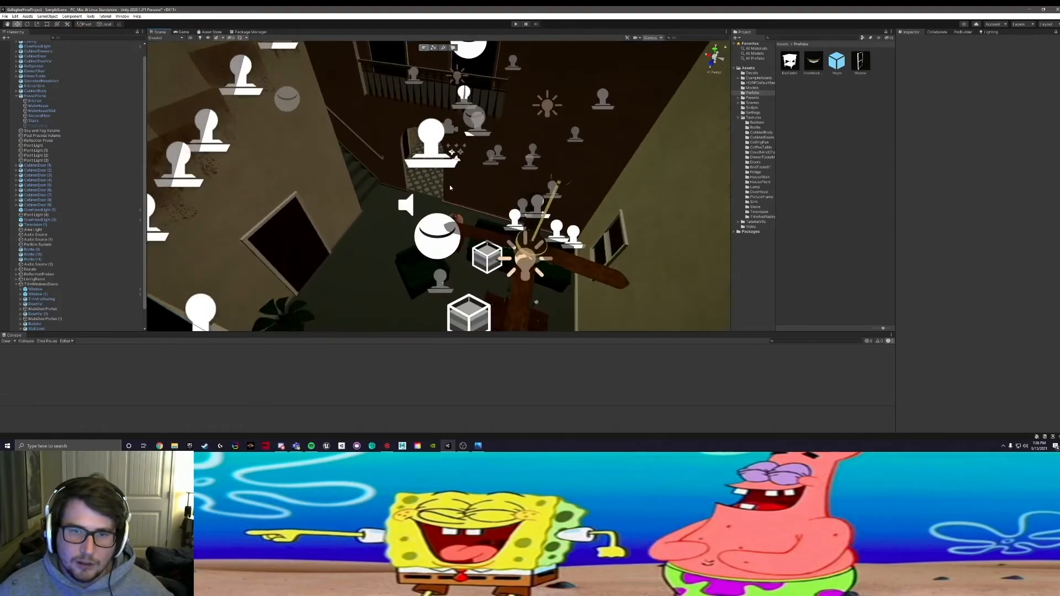
middle_click_drag(350, 97, 478, 264)
left_click_drag(478, 264, 353, 178, "alt")
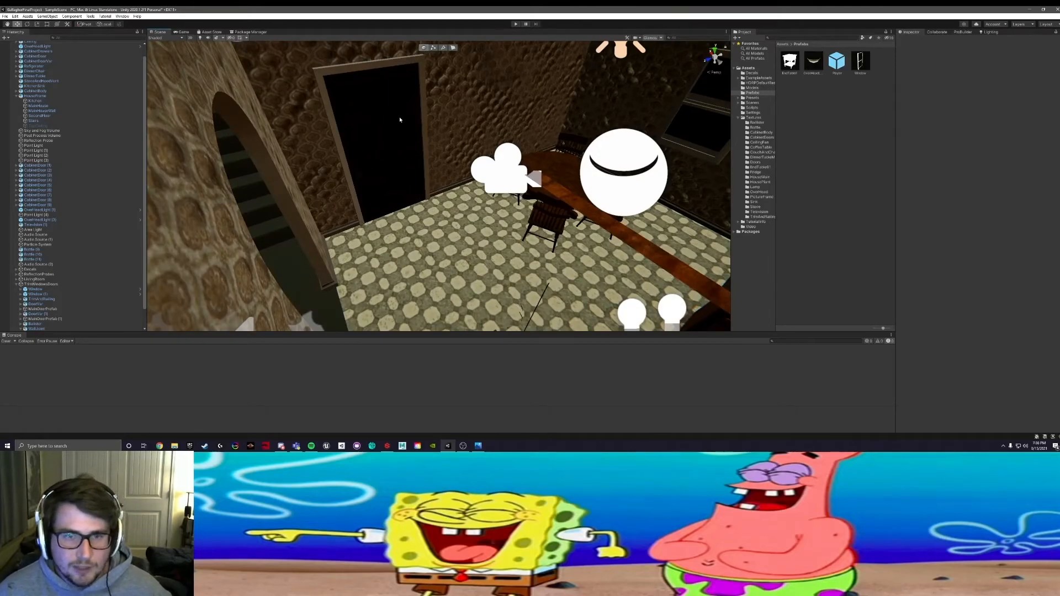
Step: Inspect the kitchen's doorways, counter, dining area and trim, and check the contents of the TrimWindowsDoors group
left_click_drag(423, 159, 549, 112, "alt")
scroll(549, 112, "down", 5)
middle_click_drag(320, 166, 519, 41)
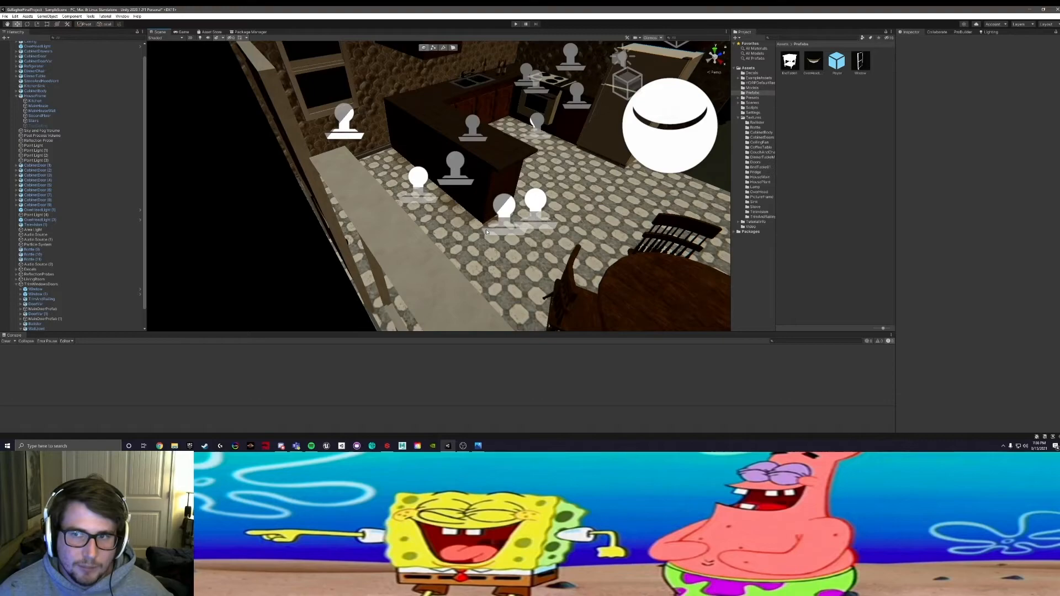
left_click_drag(432, 229, 337, 239, "alt")
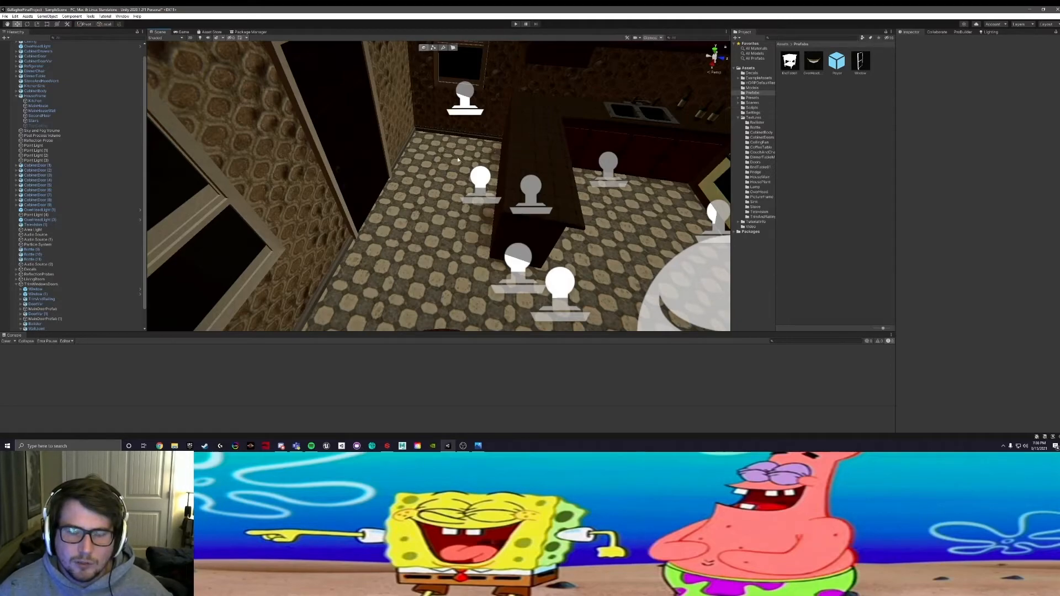
left_click_drag(479, 156, 243, 180, "alt")
middle_click_drag(243, 179, 489, 157)
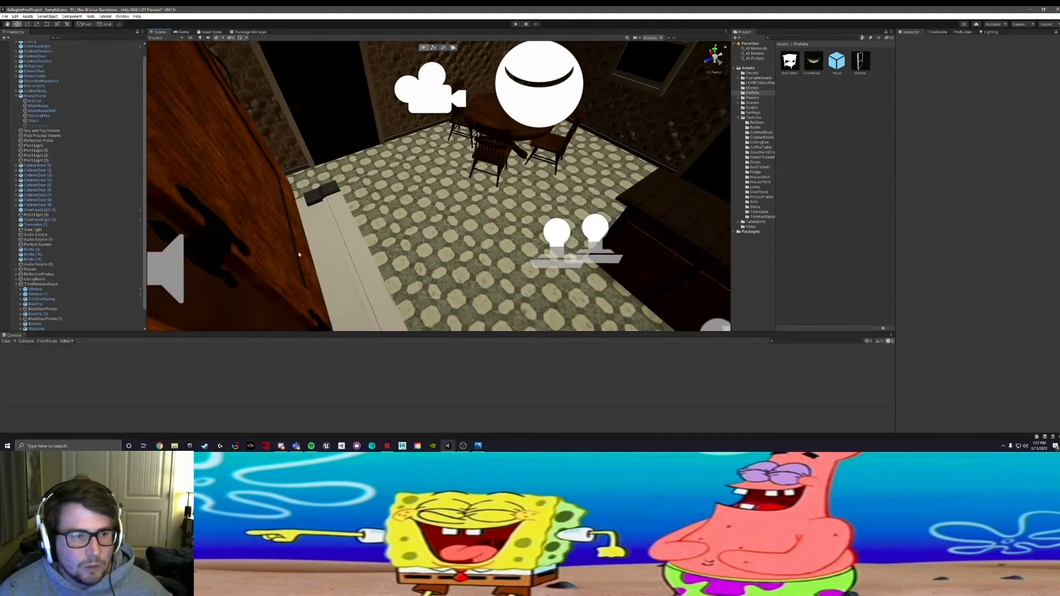
left_click(17, 285)
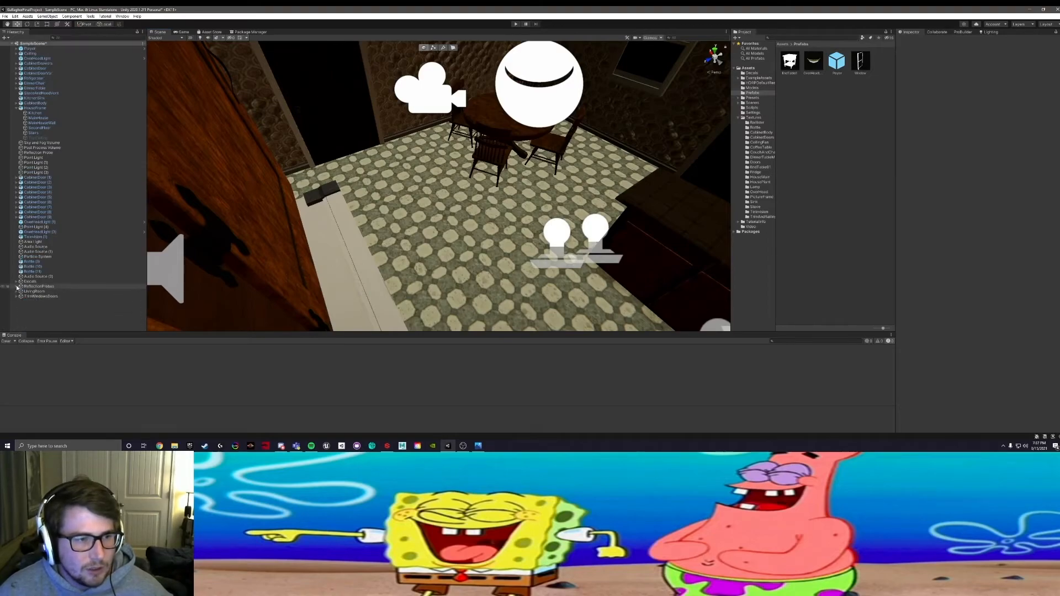
left_click(16, 297)
scroll(24, 309, "down", 3)
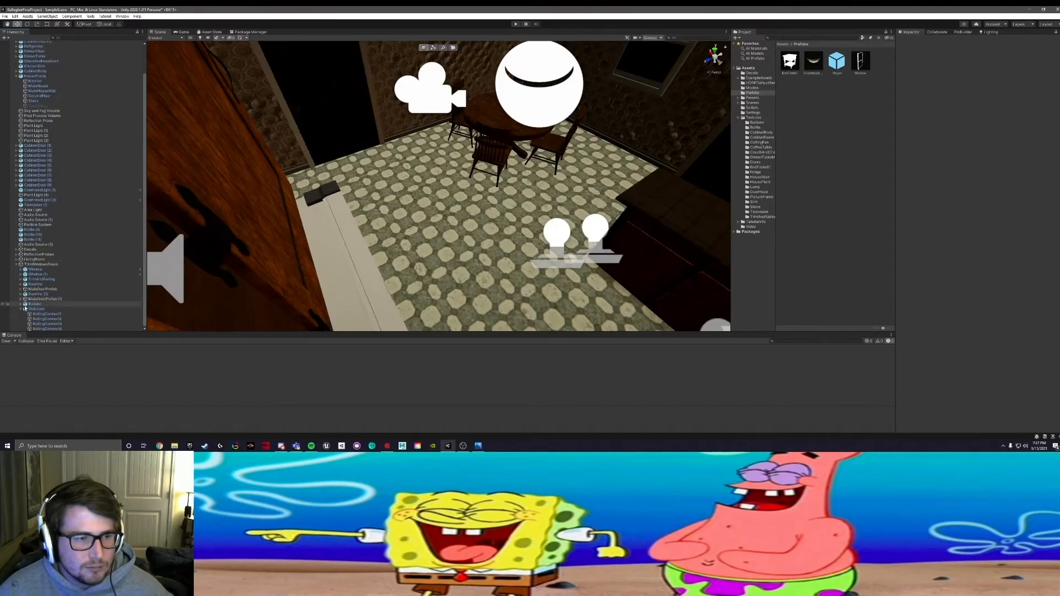
scroll(25, 308, "up", 3)
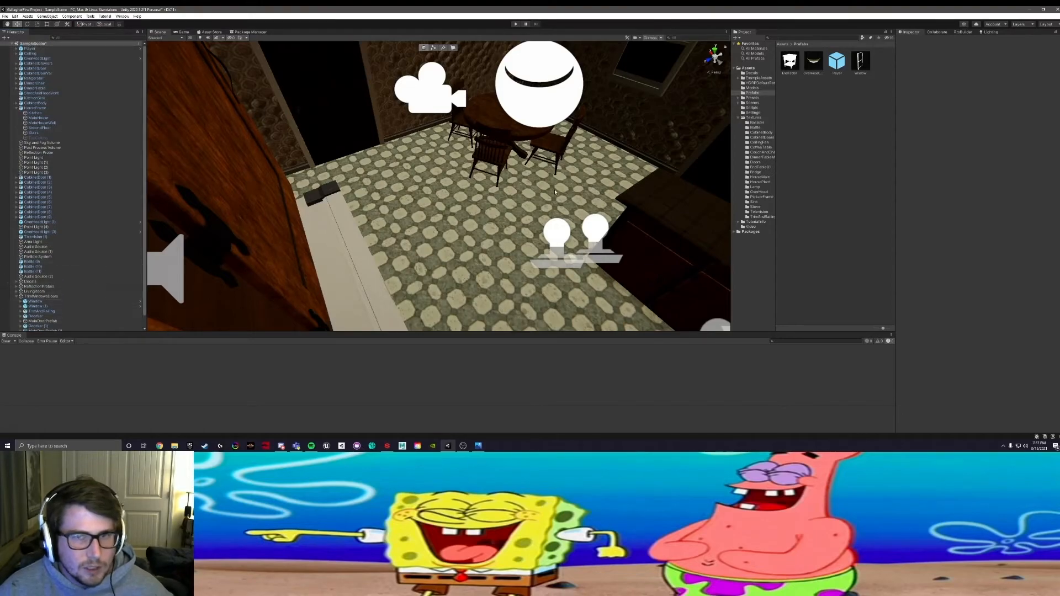
right_click_drag(530, 272, 652, 133)
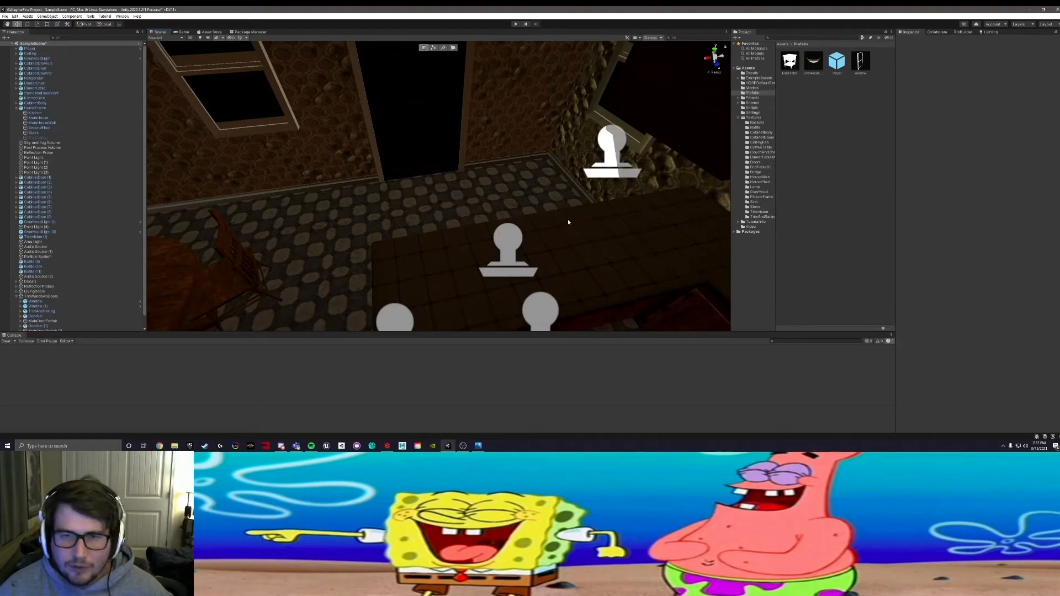
left_click_drag(473, 223, 493, 220, "alt")
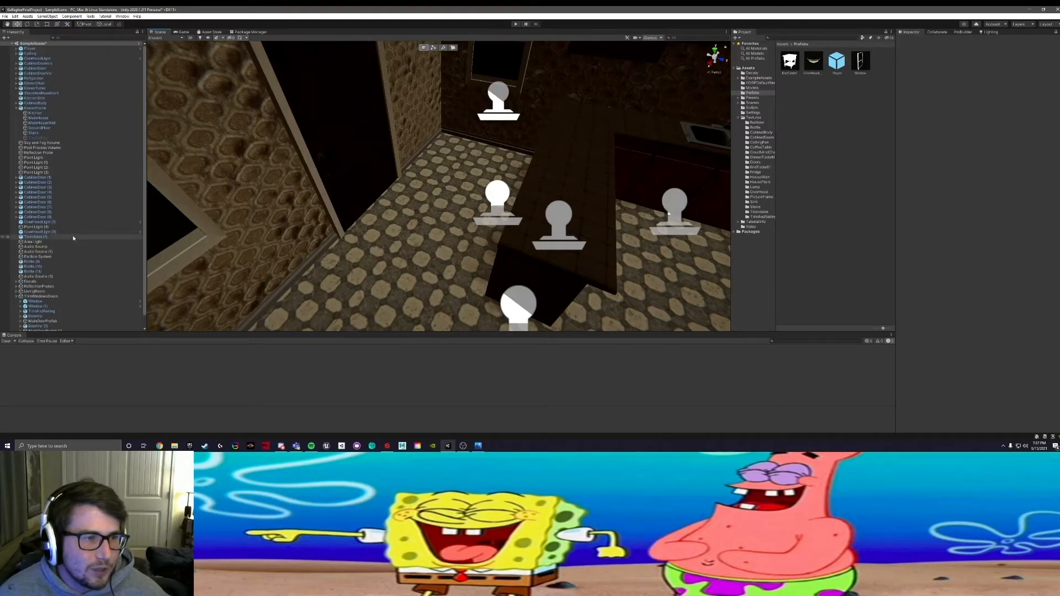
Step: Collapse the TrimWindowsDoors group and select it to review its trim around the staircase and living room
scroll(73, 238, "down", 1)
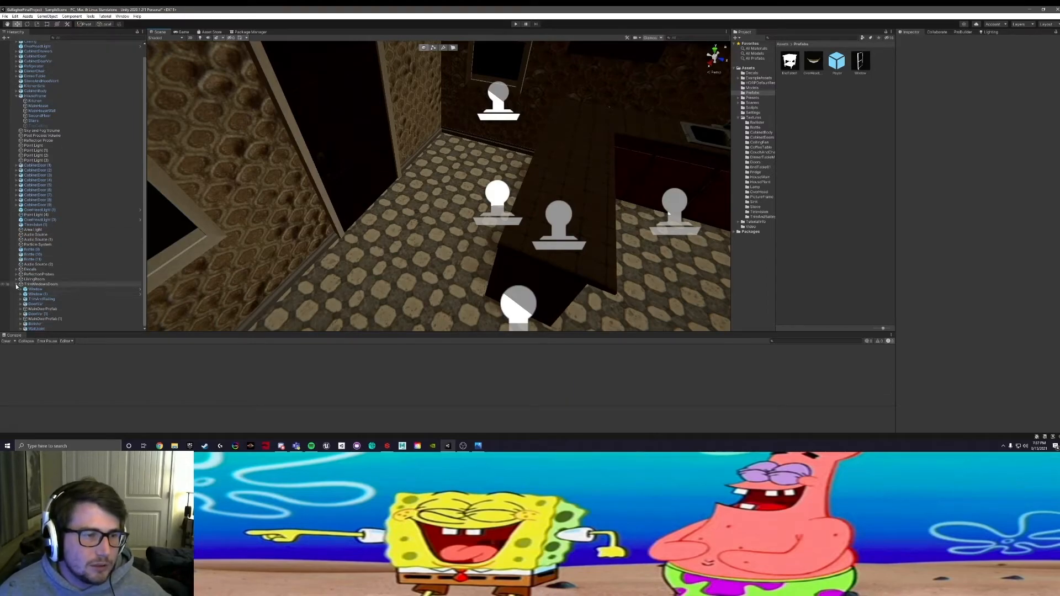
left_click(16, 285)
key("s")
right_click_drag(353, 190, 381, 191)
left_click(41, 296)
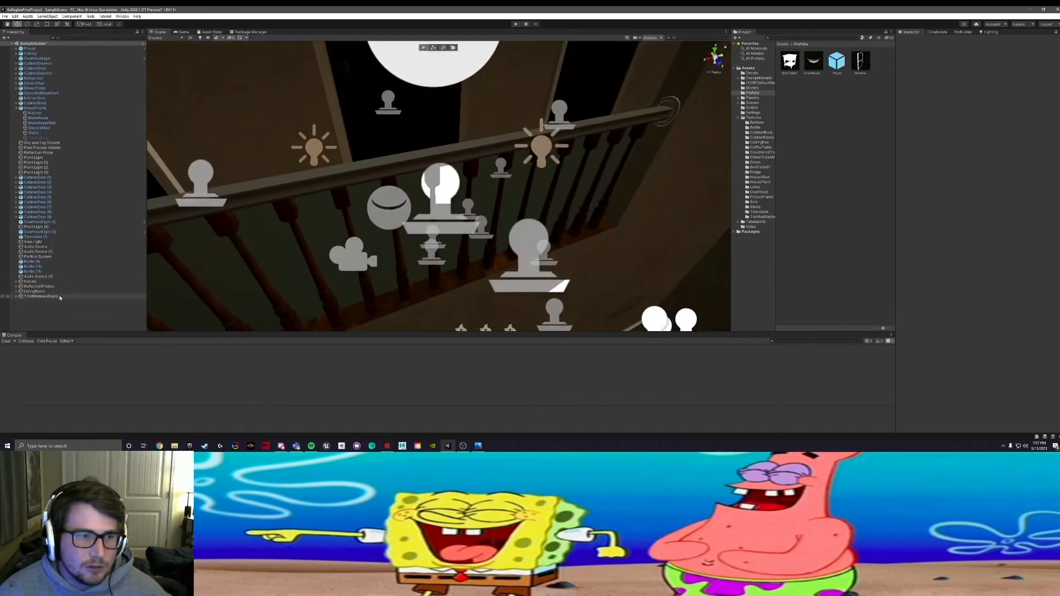
left_click_drag(251, 269, 264, 295, "alt")
middle_click_drag(264, 296, 373, 233)
mouse_move(372, 232)
left_mouse_down("alt")
mouse_move(355, 232)
mouse_move(362, 239)
left_mouse_up("alt")
middle_click_drag(453, 271, 436, 246)
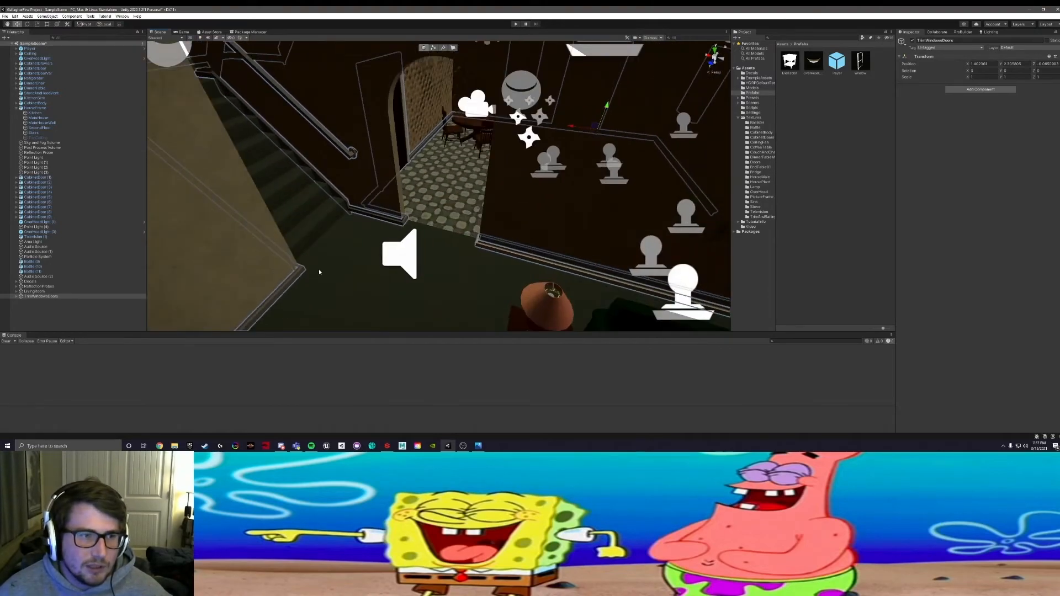
Step: Create an empty object named Kitchen and place it between LivingRoom and TrimWindowsDoors in the Hierarchy
left_click(70, 311)
right_click(68, 310)
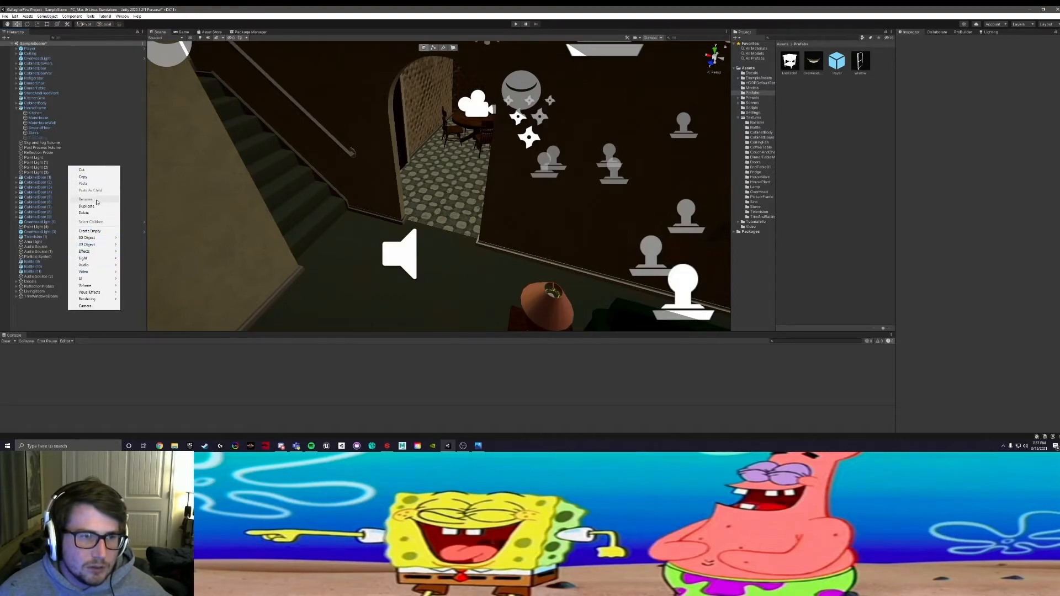
left_click(90, 231)
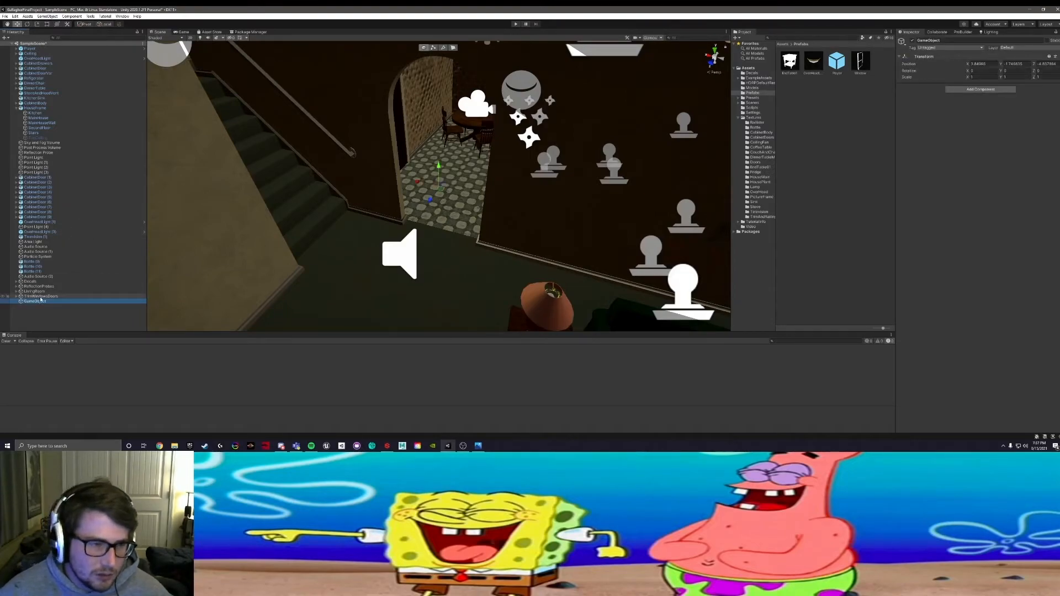
right_click(37, 303)
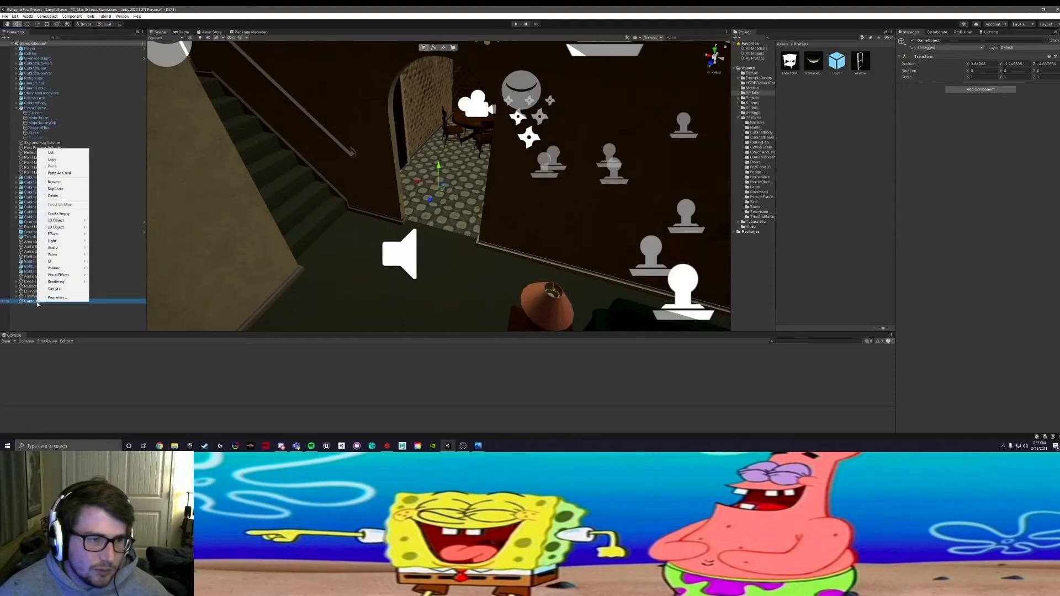
left_click(68, 185)
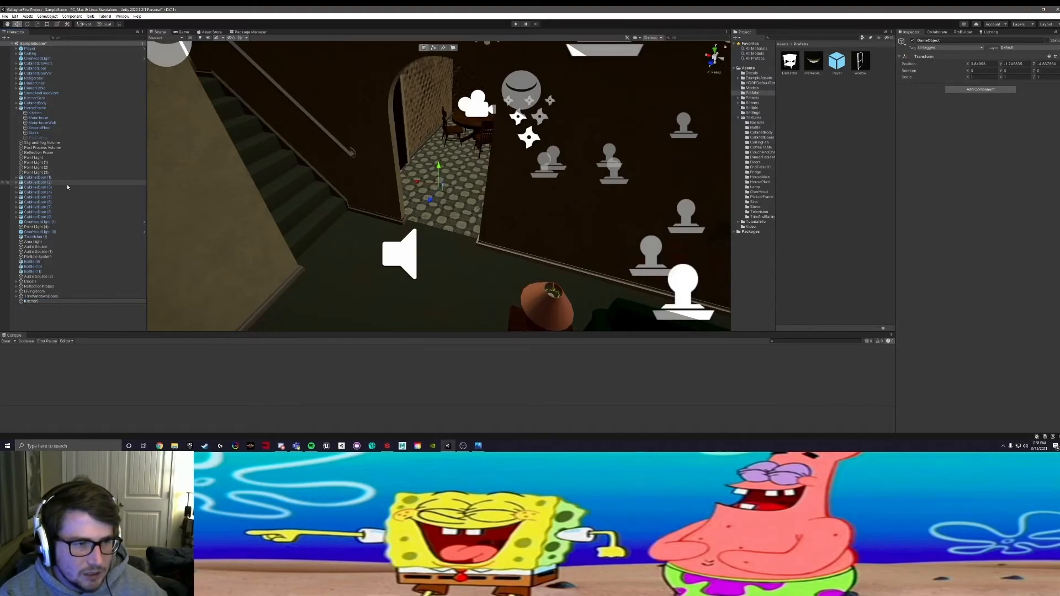
type("Kitchen")
key("Return")
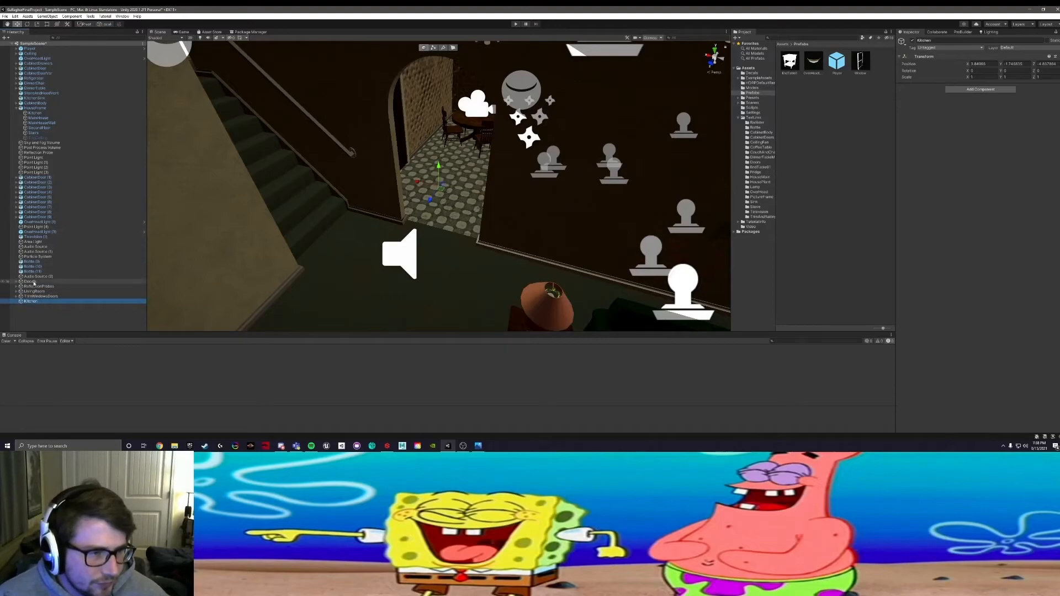
left_click_drag(26, 299, 33, 293)
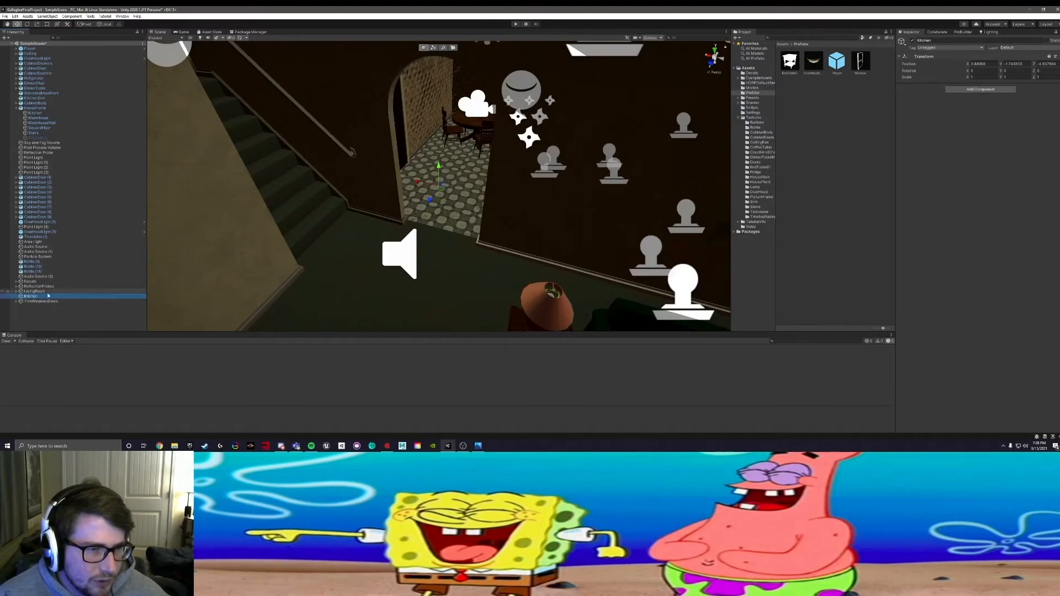
Step: Select all kitchen cabinet doors, drawers and bodies plus the stove and hood, bottles and sink, and parent them under Kitchen
left_click(53, 177)
left_click(50, 217, "shift")
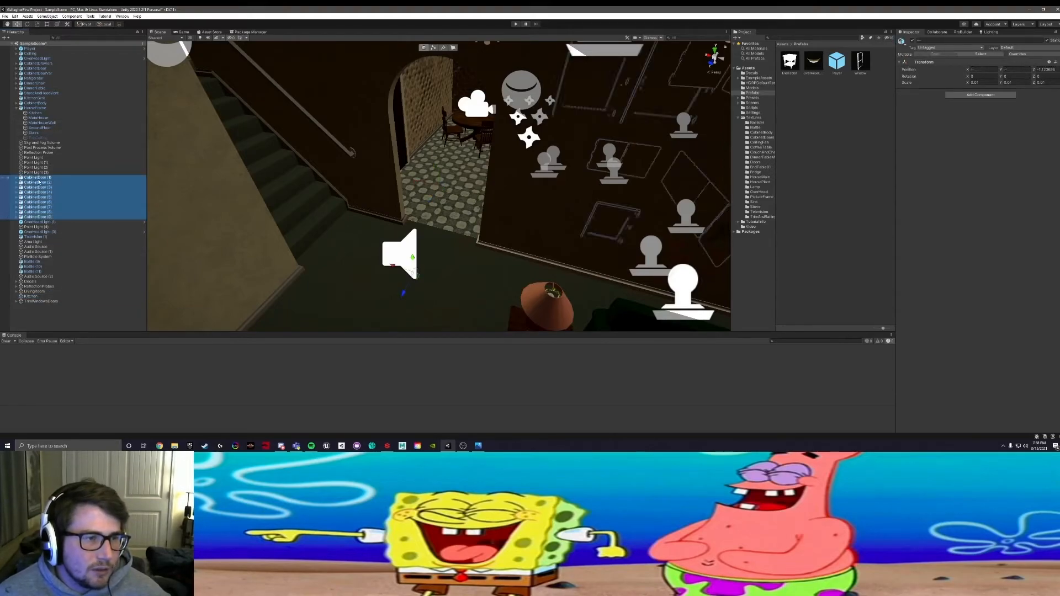
left_click_drag(543, 193, 401, 226, "alt")
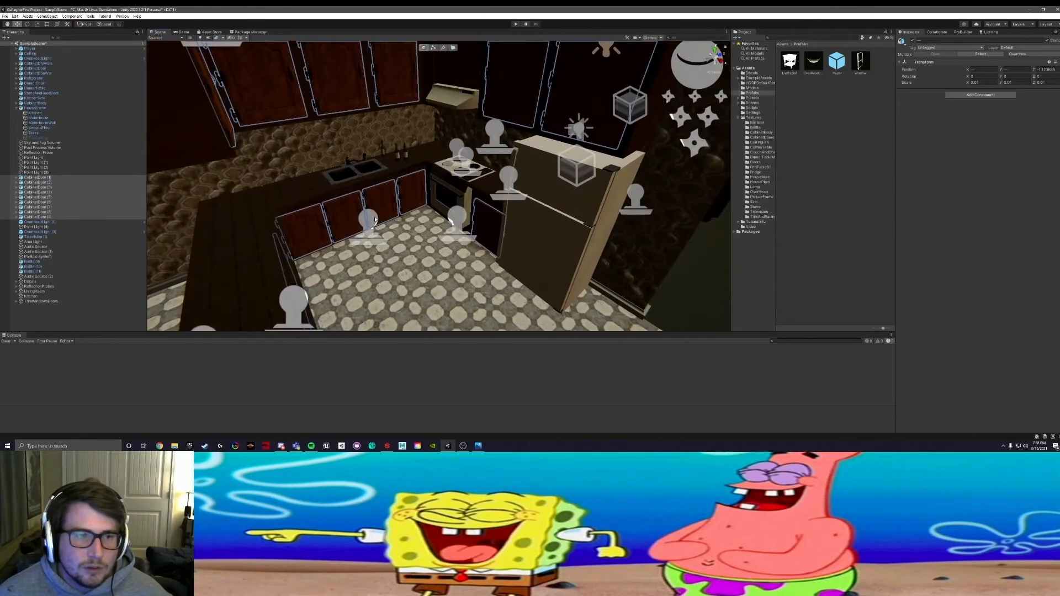
middle_click_drag(313, 169, 301, 222)
left_click(440, 122, "shift")
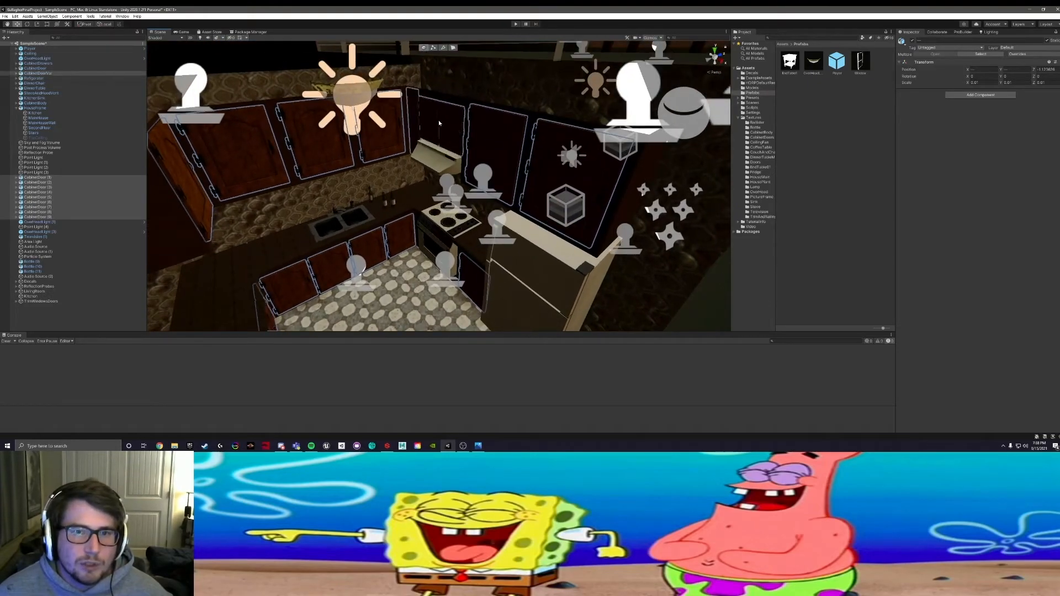
left_click_drag(361, 231, 407, 293, "alt")
left_click_drag(440, 234, 411, 198, "alt")
left_click(462, 224, "shift")
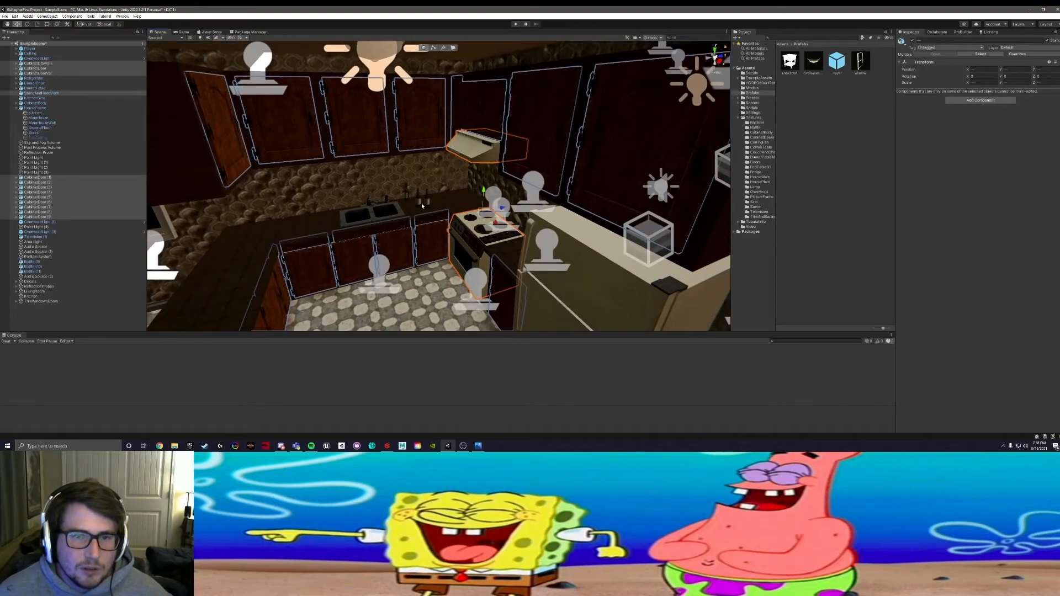
left_click(419, 198, "shift")
left_click(426, 202, "shift")
left_click(406, 193, "shift")
left_click(374, 215, "shift")
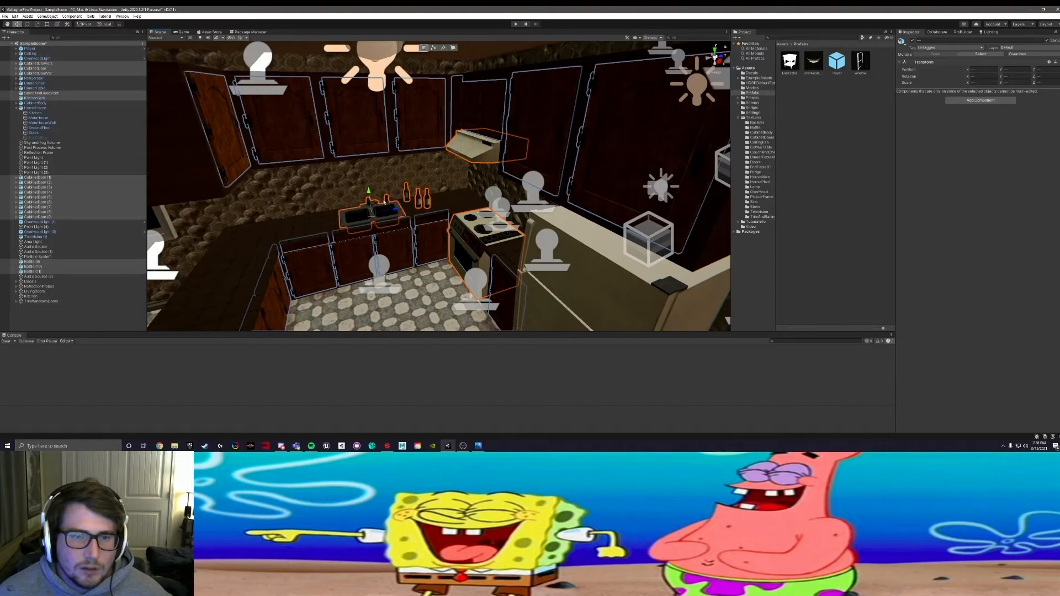
left_click(273, 241, "shift")
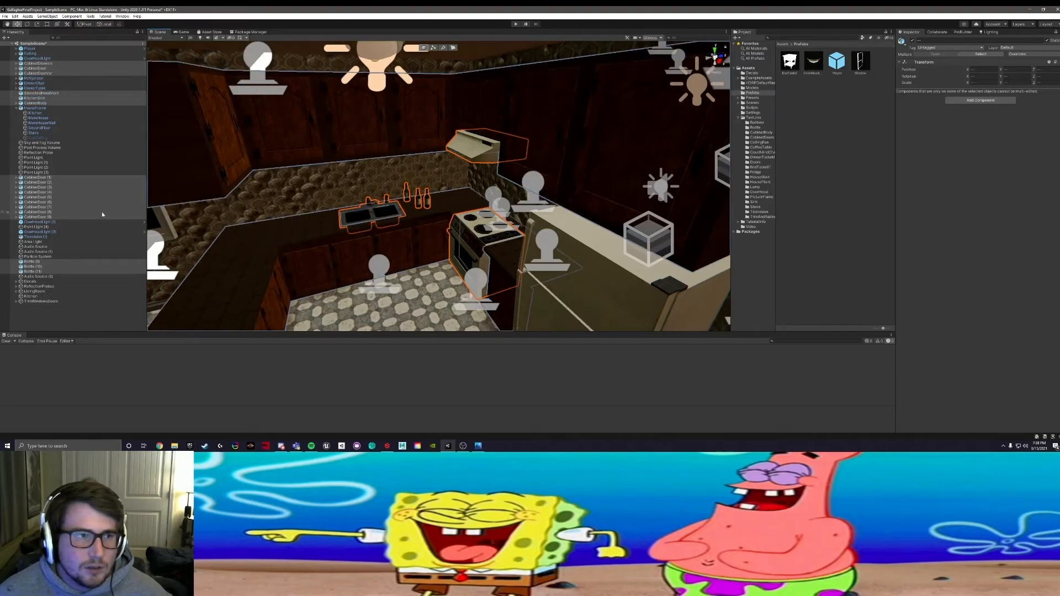
left_click_drag(40, 181, 33, 297)
Step: Select the refrigerator in the kitchen and parent it under Kitchen
right_click_drag(437, 263, 516, 202)
left_click(491, 188)
key("s")
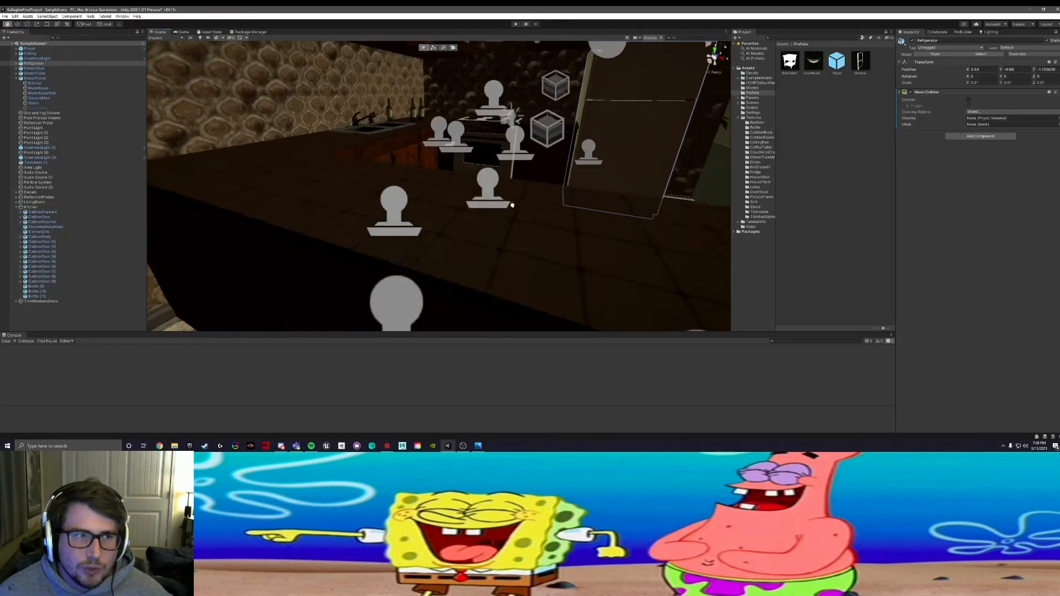
key("f")
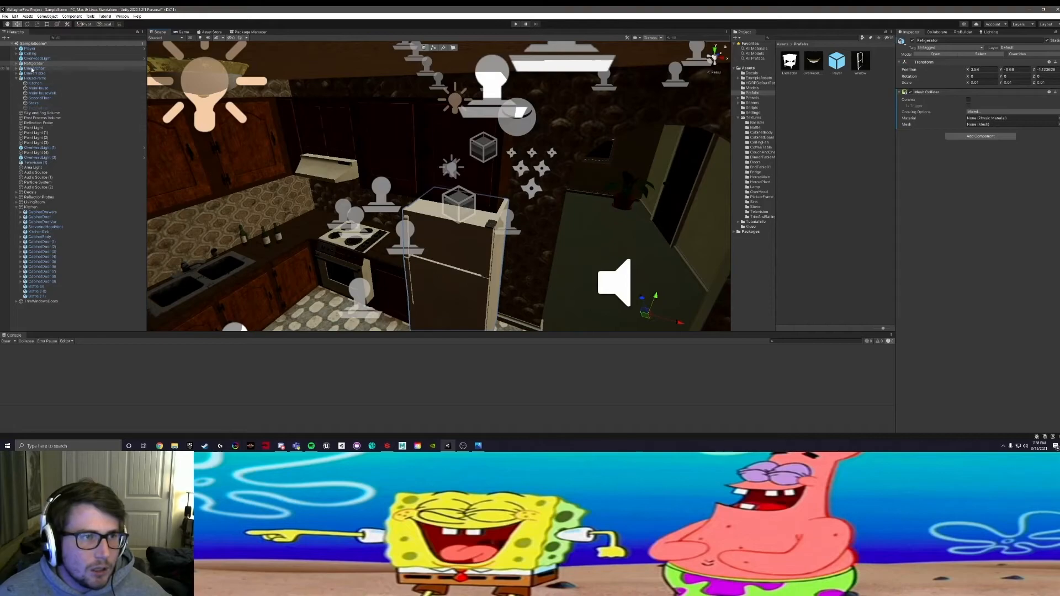
left_click_drag(33, 63, 36, 207)
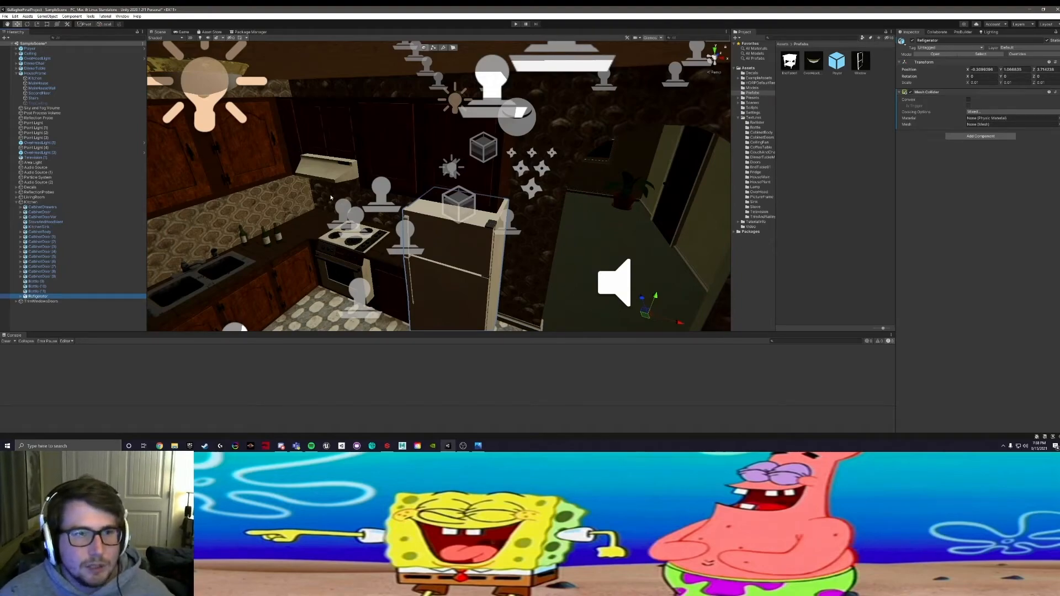
Step: Select the overhead light above the kitchen counter and parent it under Kitchen
scroll(331, 197, "down", 4)
scroll(331, 197, "up", 5)
right_click_drag(331, 198, 347, 161)
middle_click_drag(358, 72, 383, 124)
left_click(362, 113)
left_click(50, 143)
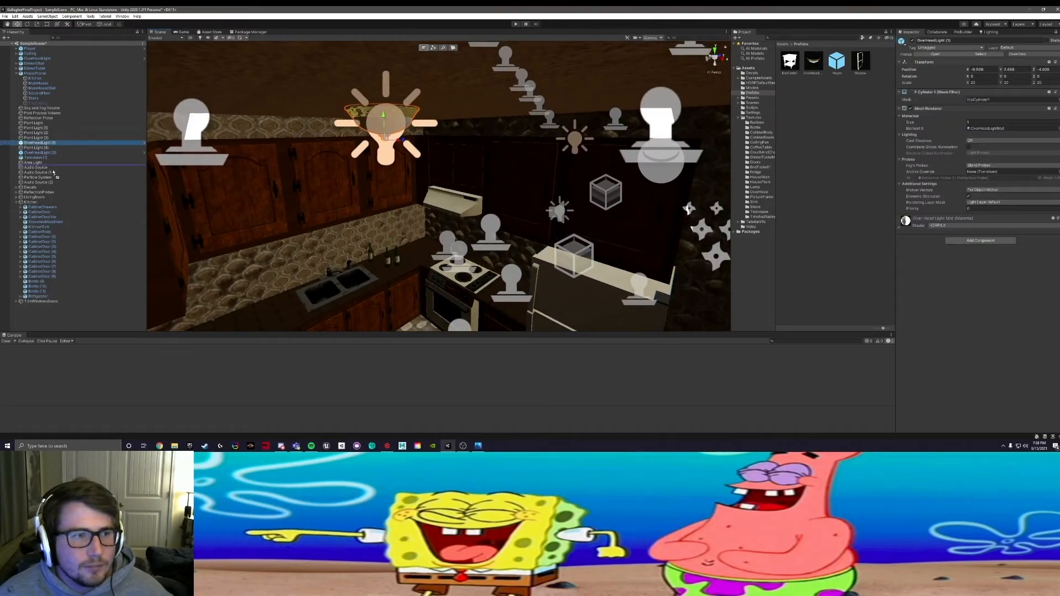
left_click_drag(31, 206, 32, 203)
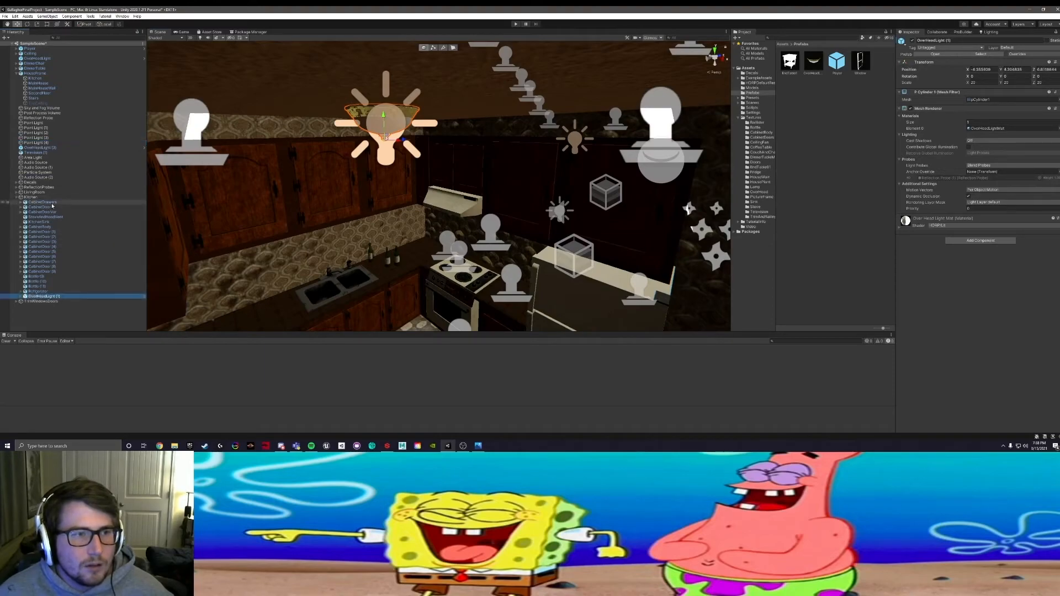
Step: Collapse the house model's group, locate the dinner table and chairs in the scene, and parent them under Kitchen
left_click(16, 73)
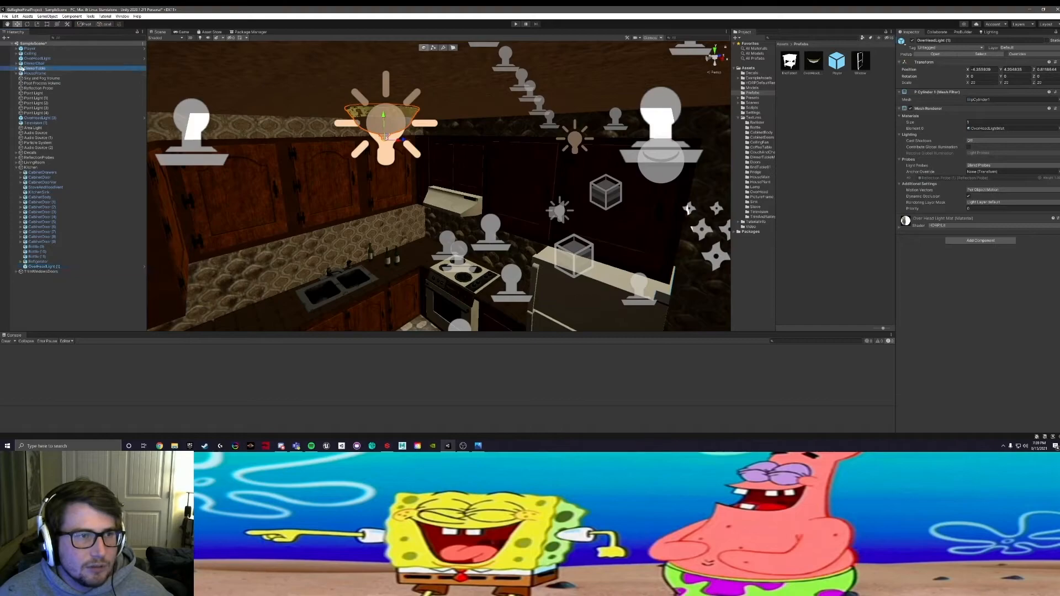
left_click(34, 68)
key("f")
left_click_drag(218, 162, 312, 204, "alt")
scroll(313, 204, "up", 5)
scroll(314, 204, "down", 5)
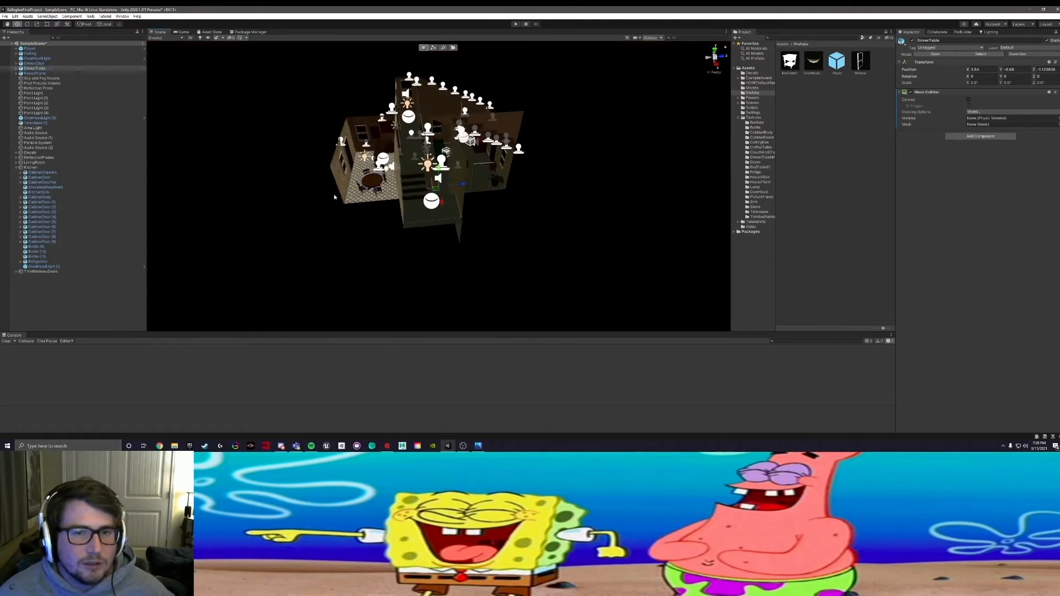
scroll(313, 205, "up", 2)
scroll(365, 164, "up", 1)
left_click_drag(365, 165, 408, 193, "alt")
scroll(474, 185, "up", 3)
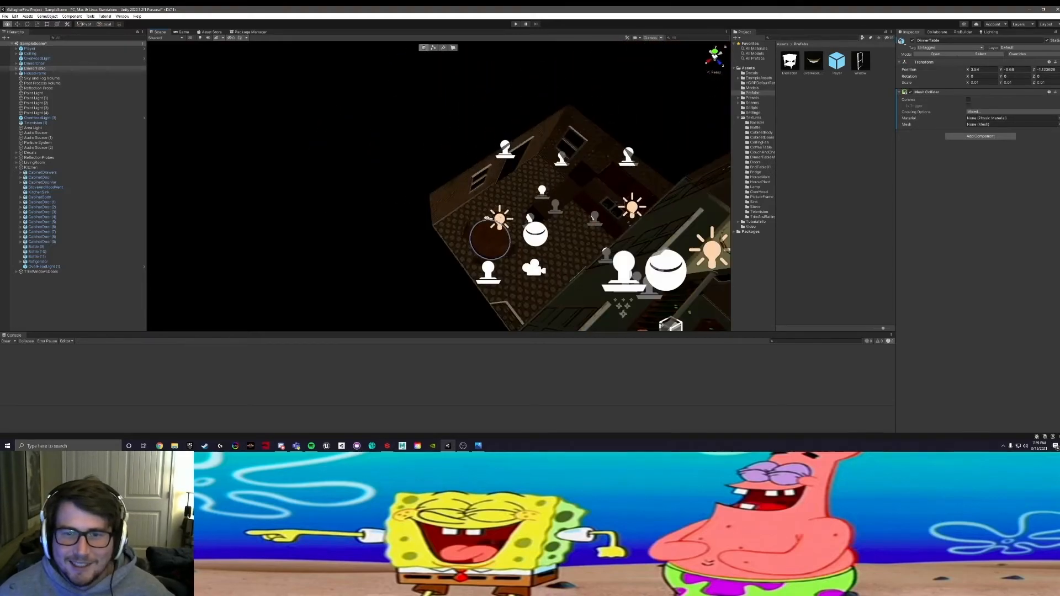
middle_click_drag(409, 193, 364, 180)
scroll(369, 181, "up", 6)
left_click_drag(370, 182, 346, 172, "alt")
scroll(319, 181, "up", 5)
middle_click_drag(346, 172, 458, 201)
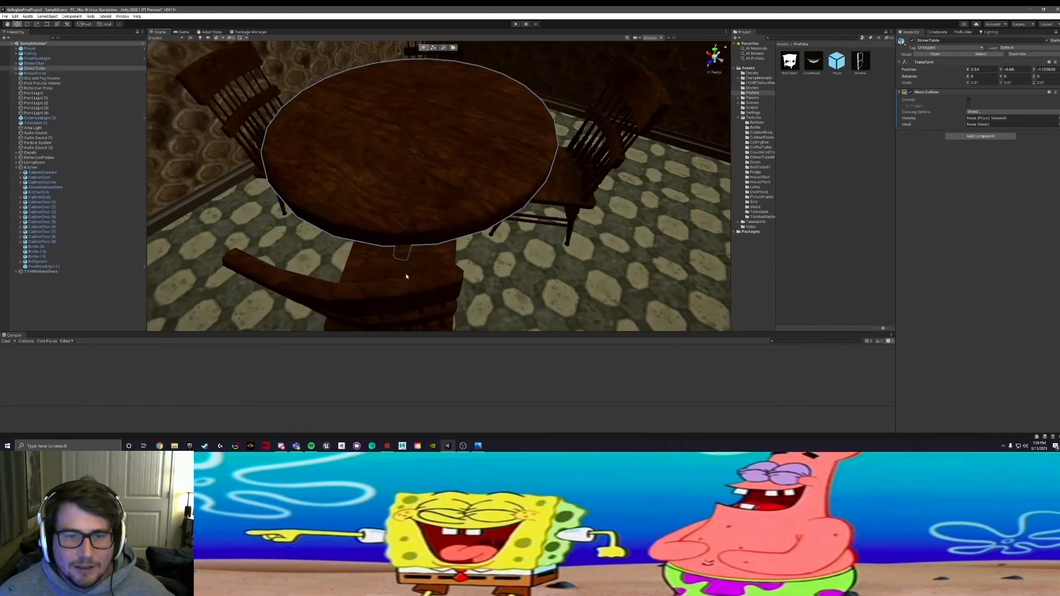
left_click(407, 276, "shift")
left_click_drag(32, 65, 25, 167)
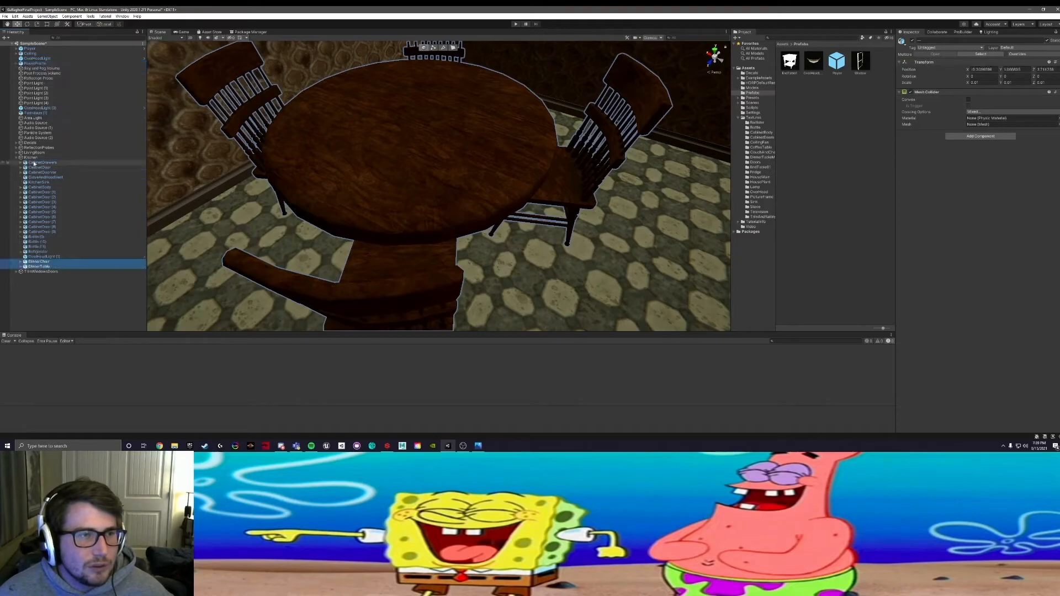
Step: Locate the overhead light above the dinner table and parent it under Kitchen
left_click_drag(308, 142, 232, 126, "alt")
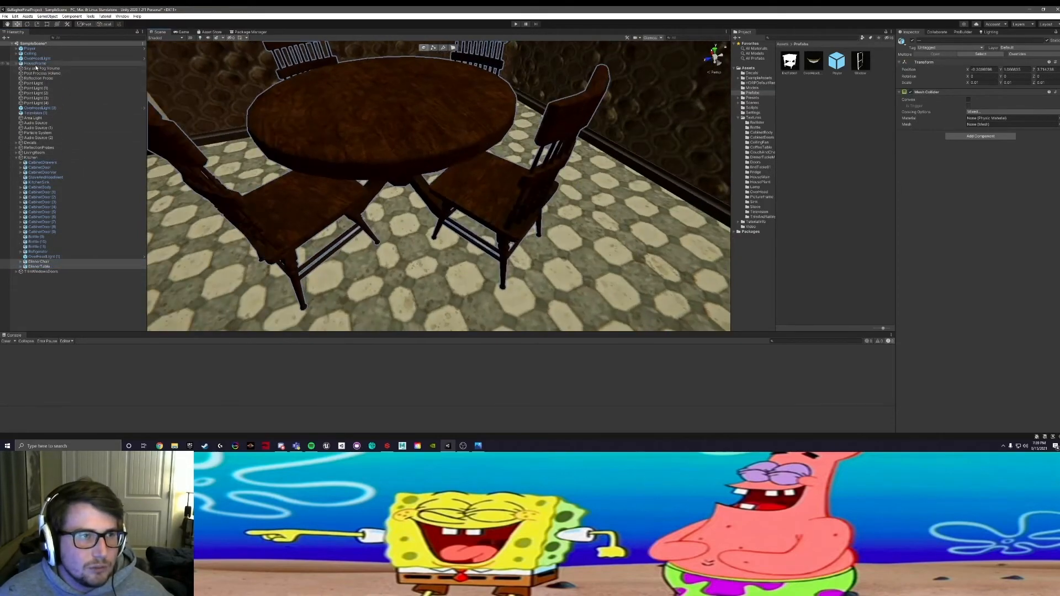
left_click(35, 58)
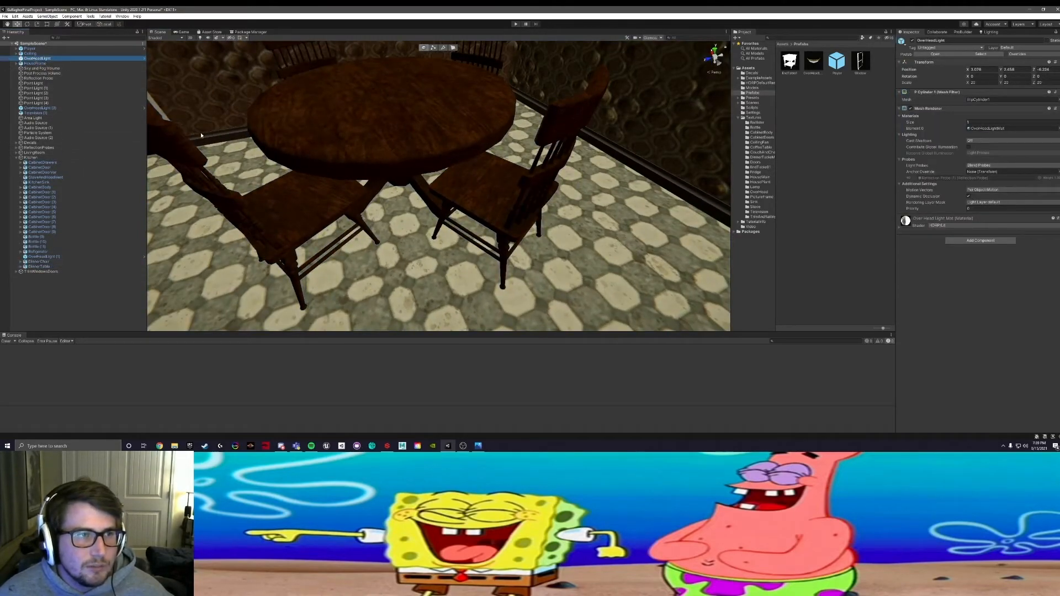
key("f")
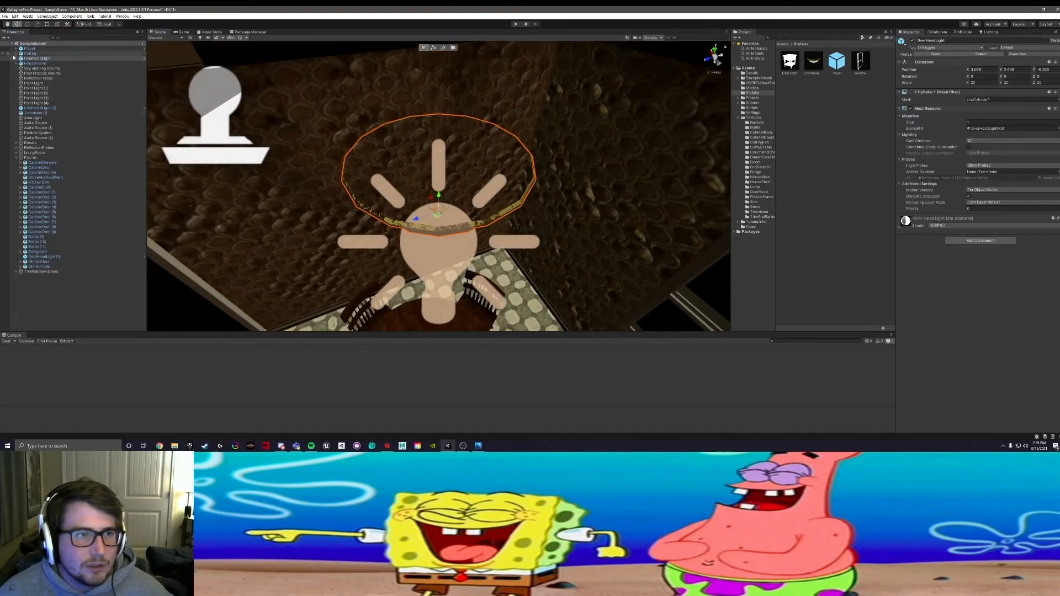
left_click_drag(15, 58, 32, 160)
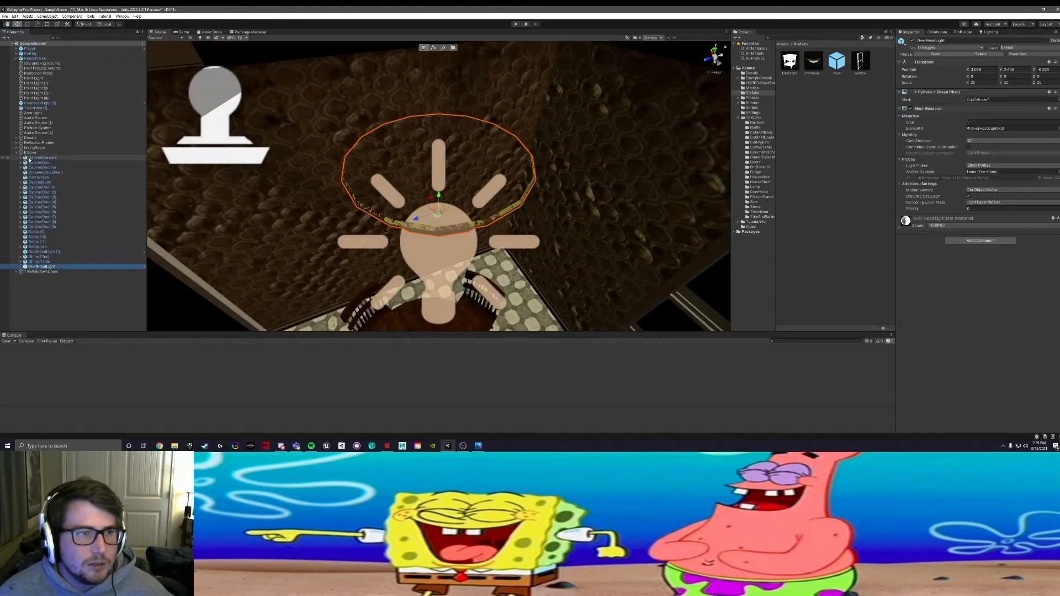
Step: Examine the ceiling, house frame, player and sky and fog volume to judge which top-level objects still need grouping
left_click(31, 54)
key("f")
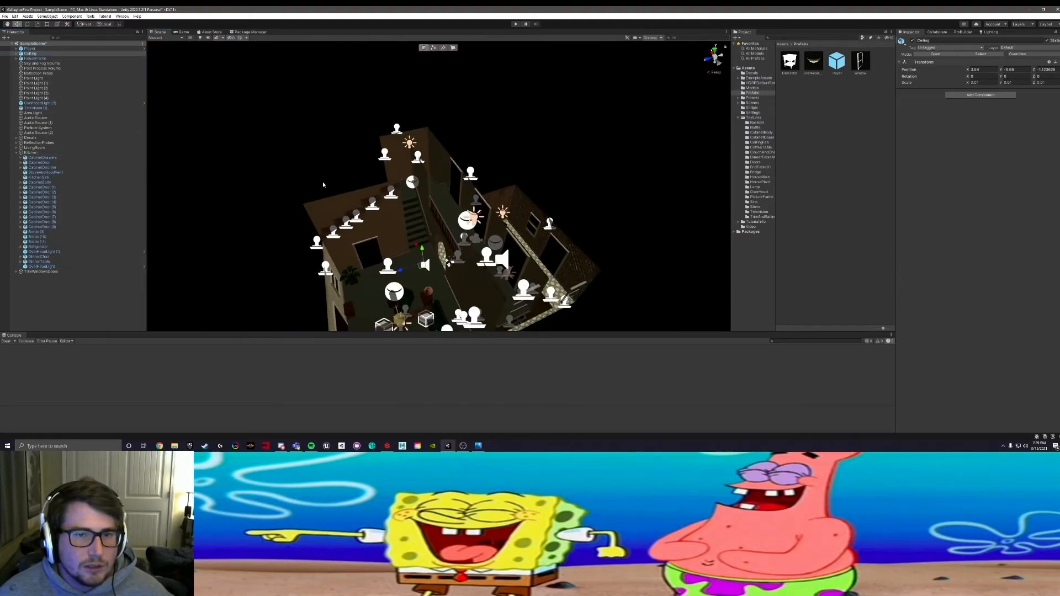
left_click_drag(491, 188, 291, 101, "alt")
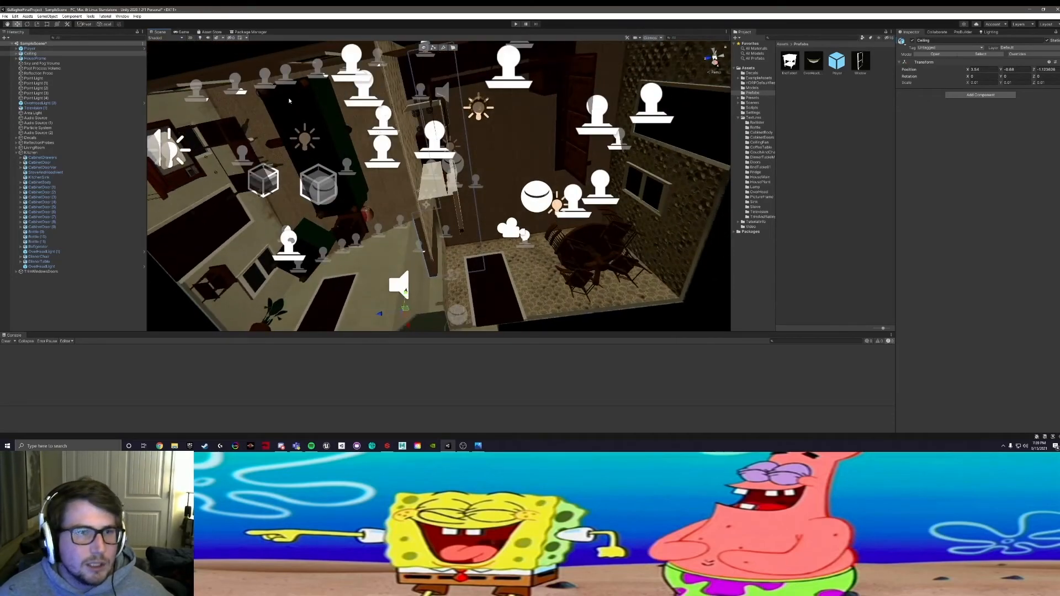
left_click(35, 59)
left_click_drag(538, 207, 440, 152, "alt")
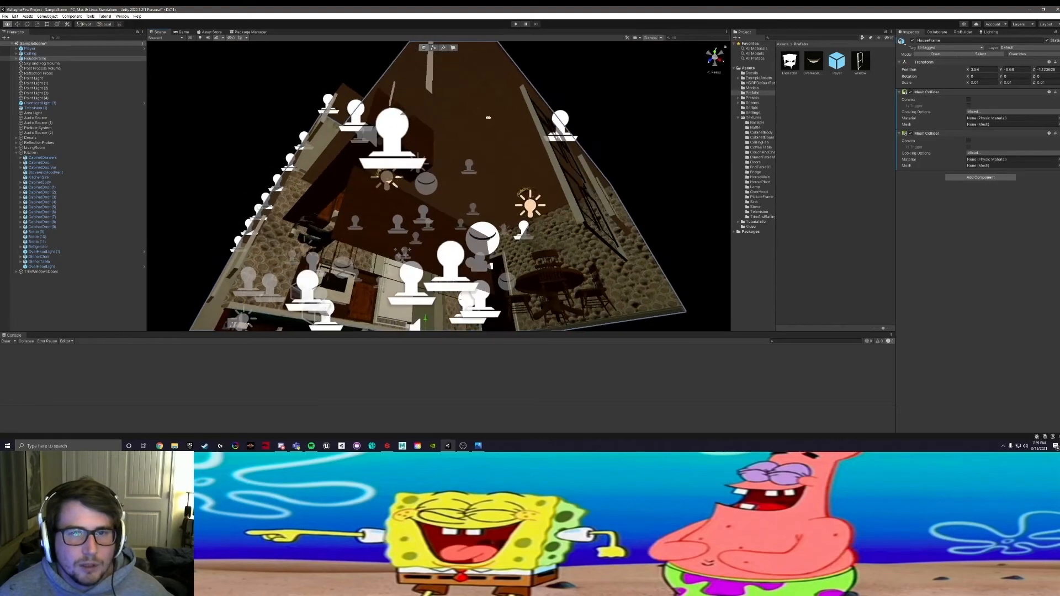
left_click_drag(422, 208, 529, 197, "alt")
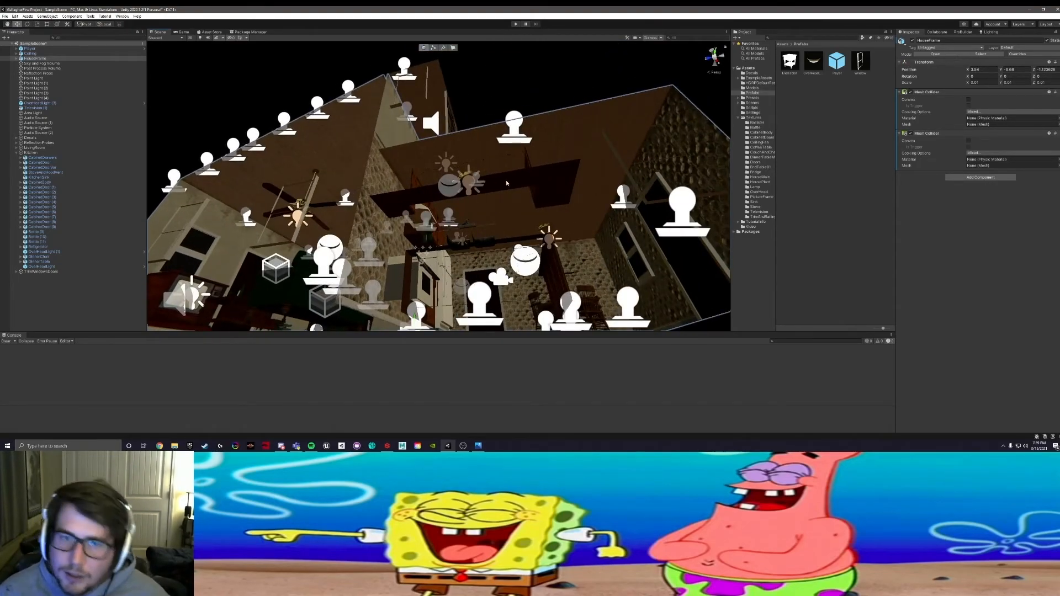
left_click_drag(462, 197, 467, 170, "alt")
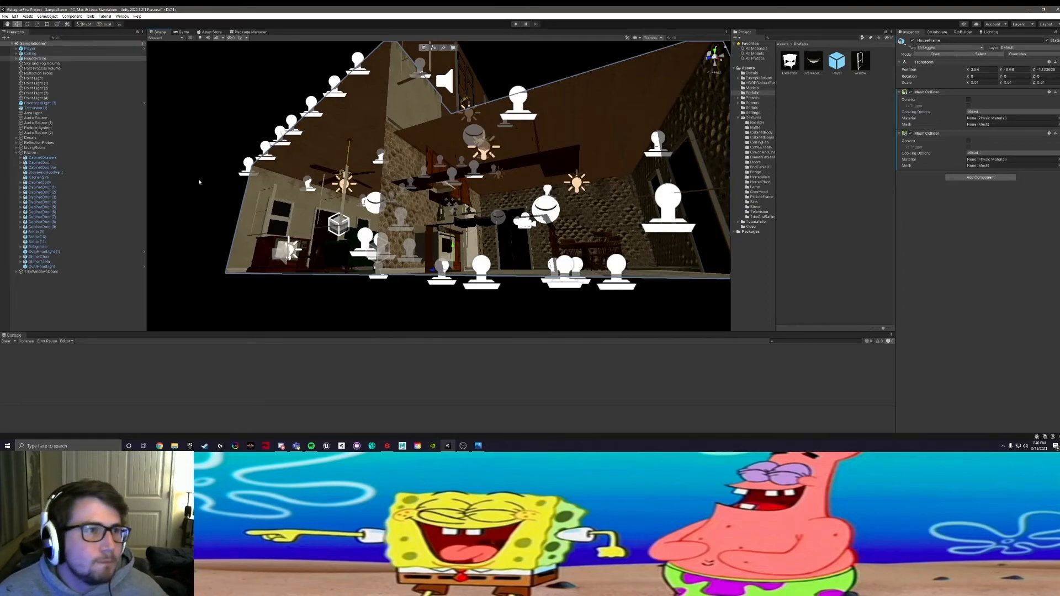
left_click(29, 54)
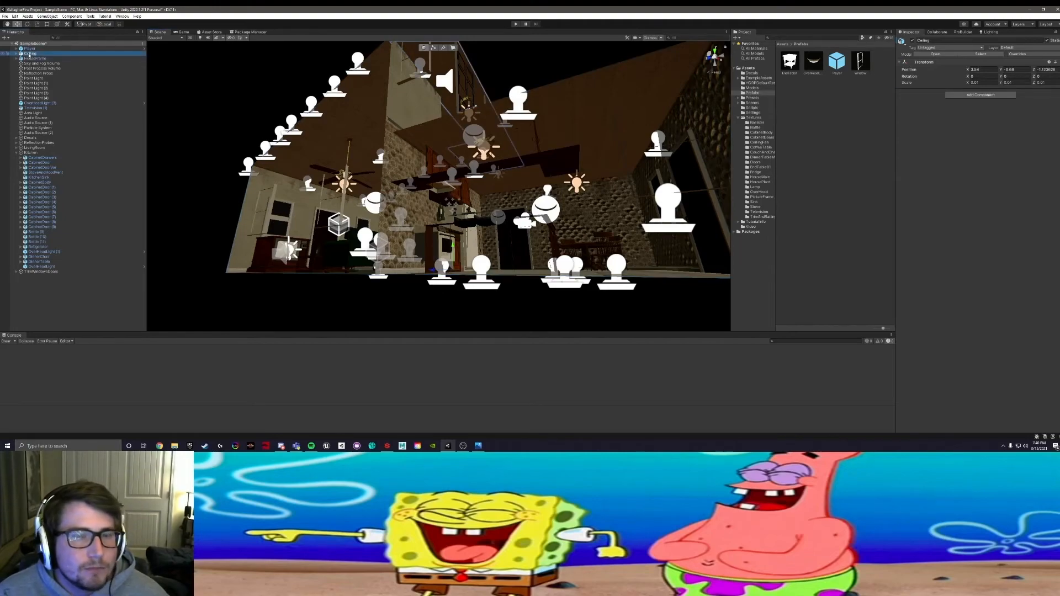
left_click(29, 48)
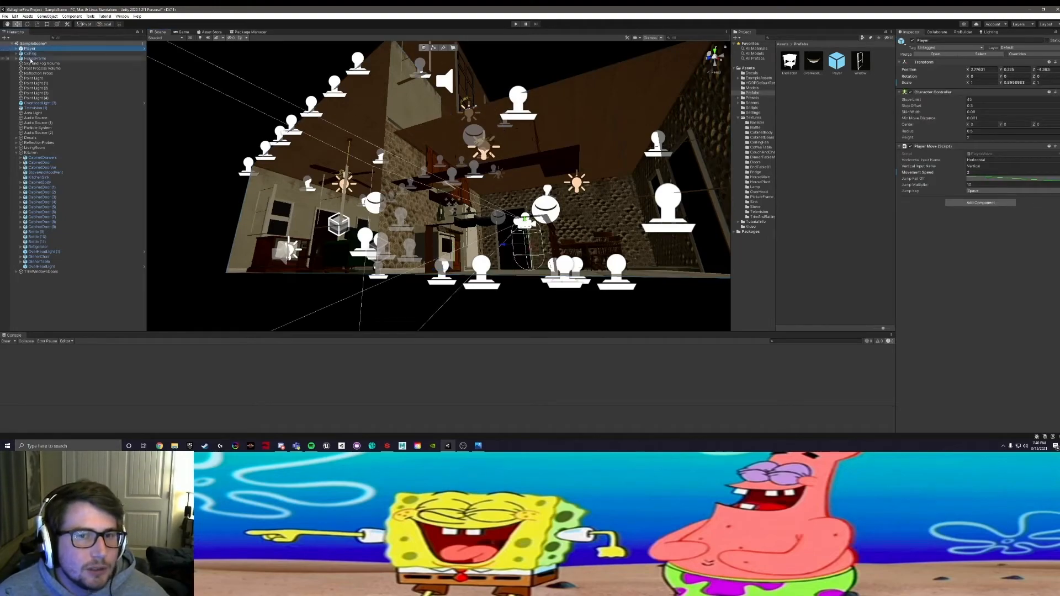
left_click(34, 63)
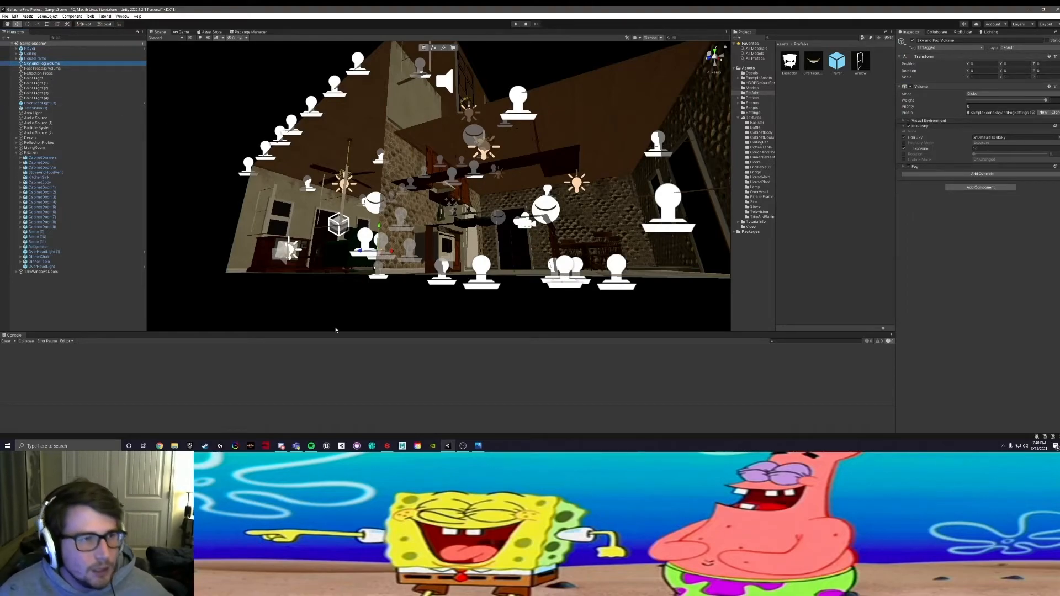
Step: Collapse the Kitchen group and look over the living room's furniture and props for objects left ungrouped
left_click(16, 153)
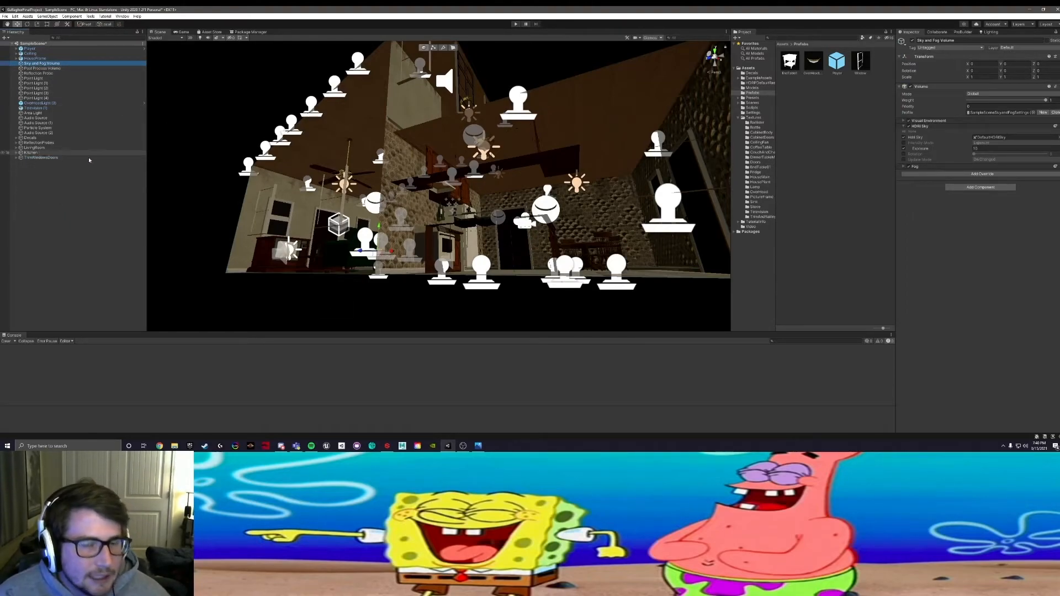
scroll(465, 251, "up", 3)
right_click_drag(465, 251, 483, 313)
middle_click_drag(483, 313, 511, 323)
left_click_drag(510, 323, 309, 265, "alt")
left_click_drag(475, 259, 319, 257, "alt")
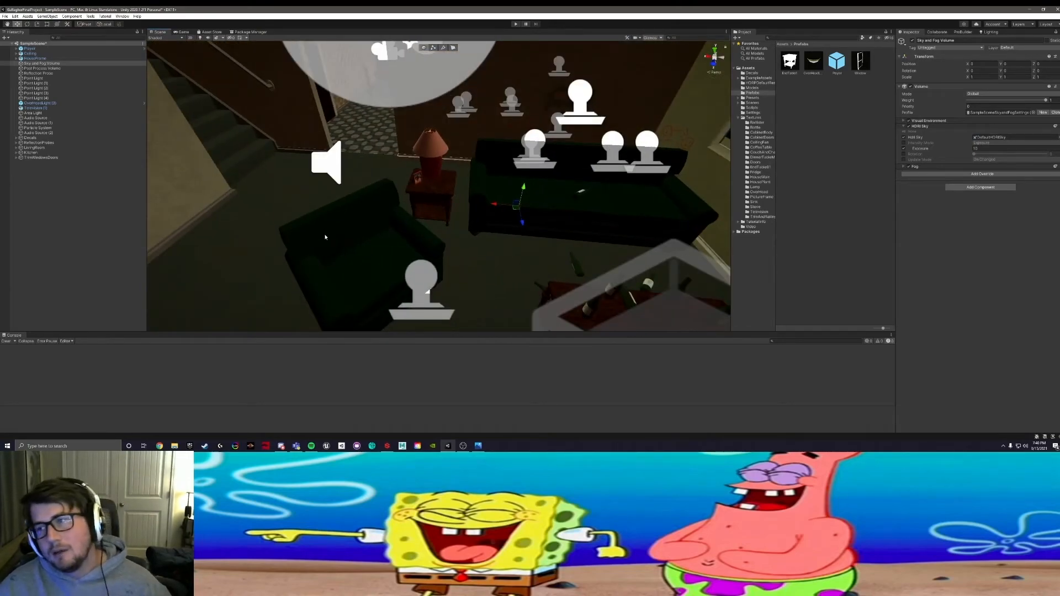
middle_click_drag(327, 196, 527, 199)
left_click_drag(528, 199, 391, 194, "alt")
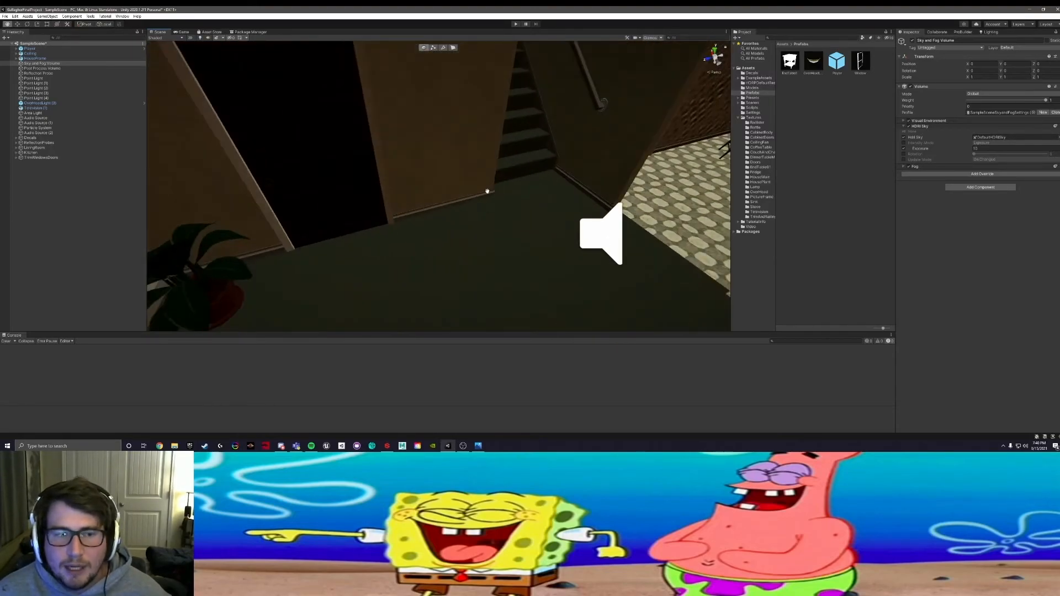
middle_click_drag(494, 192, 466, 70)
left_click_drag(466, 69, 517, 60, "alt")
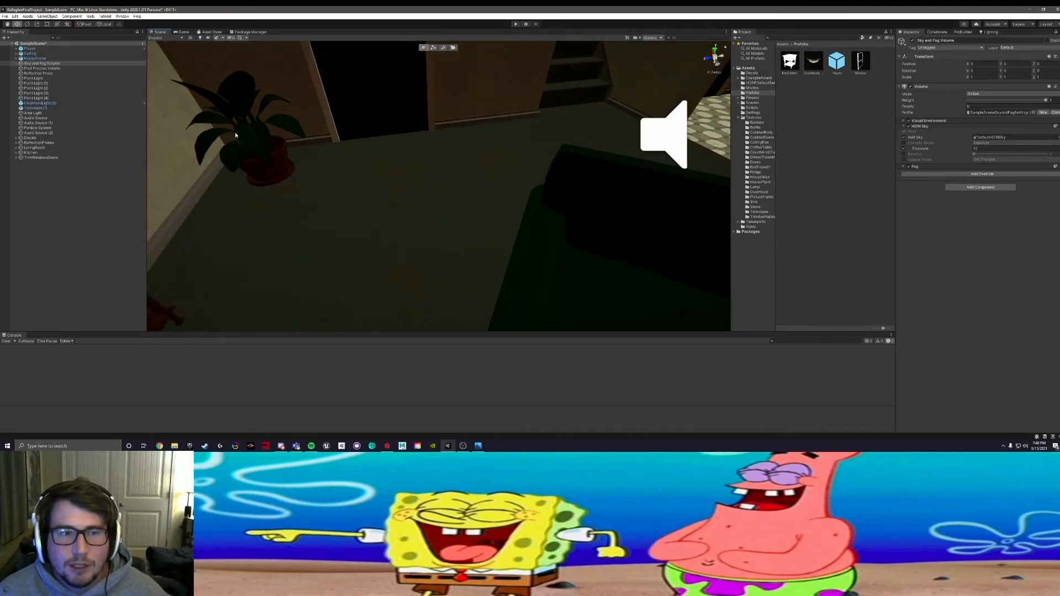
left_click_drag(550, 132, 640, 180, "alt")
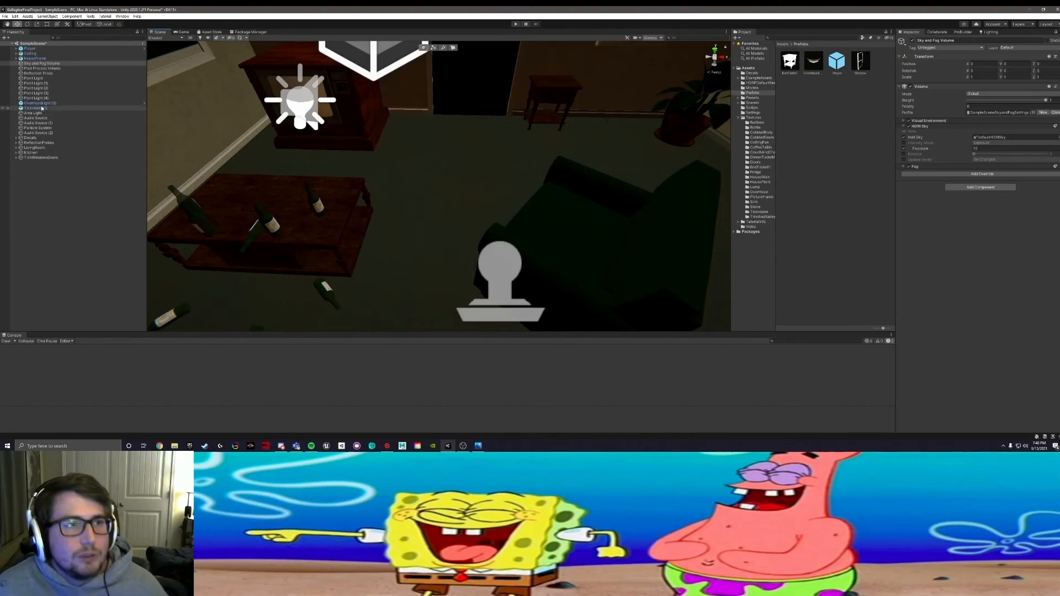
Step: Check the house frame, sky and fog volume, post process volume and loose reflection probe among the remaining top-level objects
left_click(36, 58)
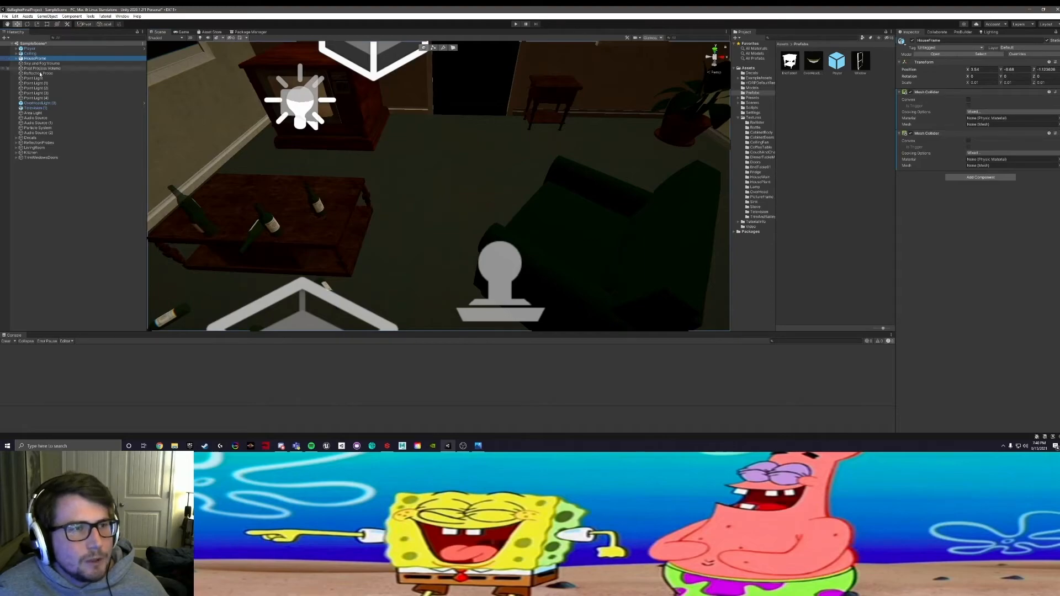
left_click(40, 63)
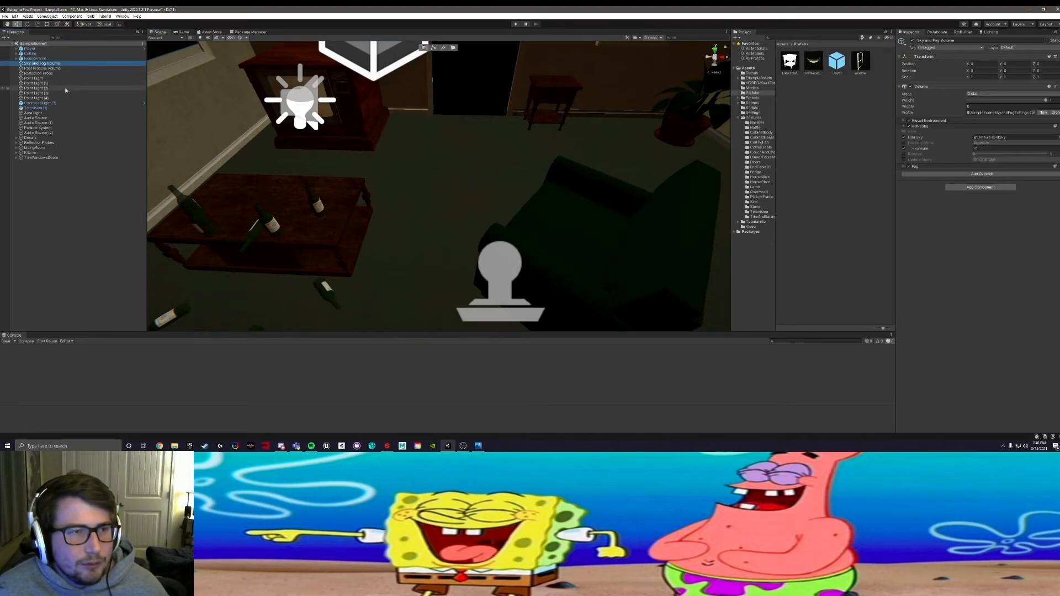
left_click(57, 69)
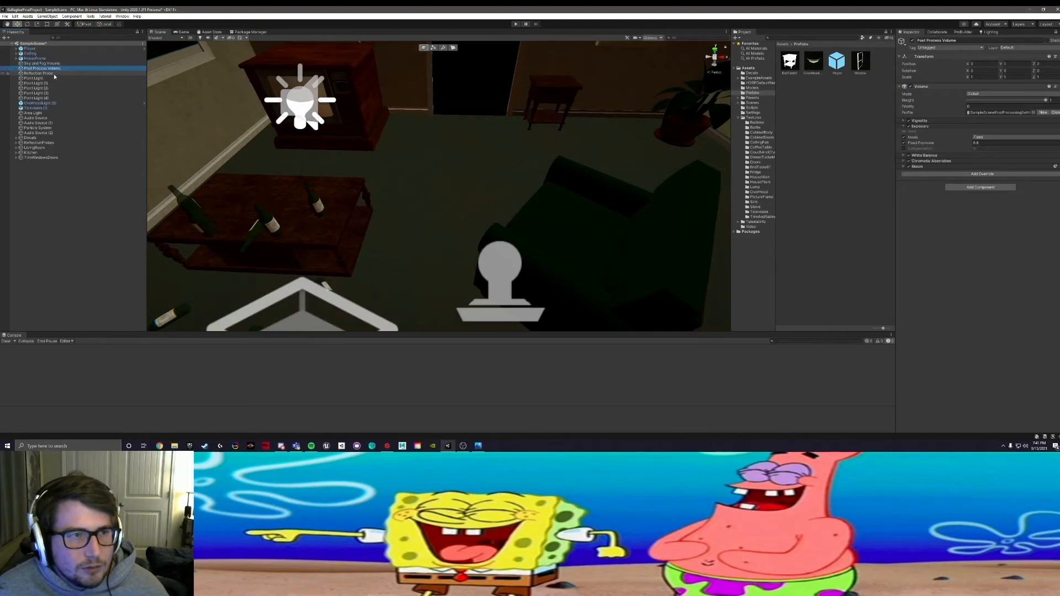
left_click(54, 73)
left_click_drag(324, 101, 193, 110, "alt")
left_click_drag(480, 99, 397, 101, "alt")
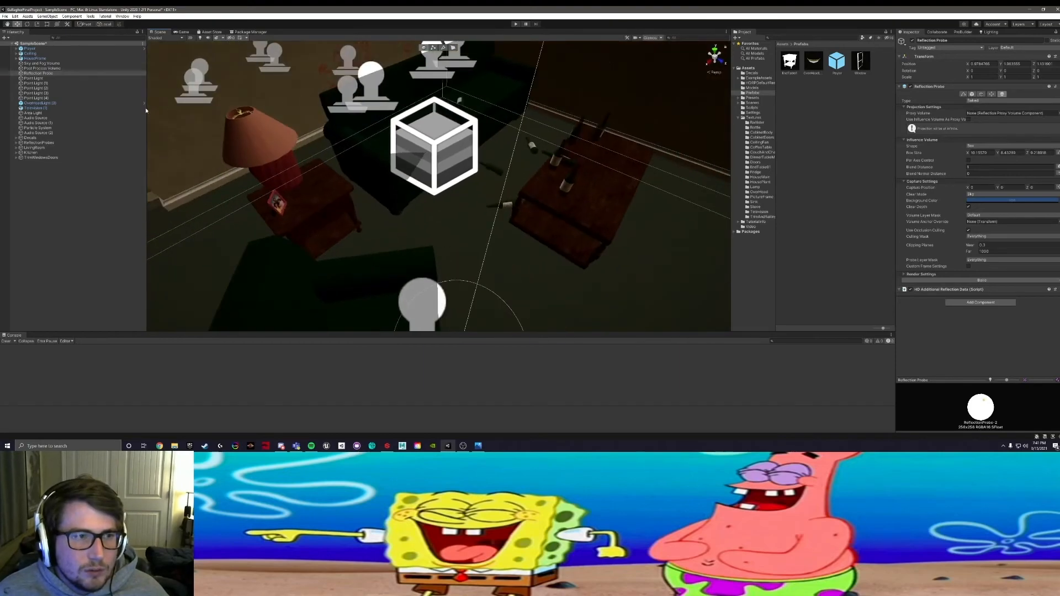
Step: Create an empty object at the root of the scene's Hierarchy
right_click(39, 188)
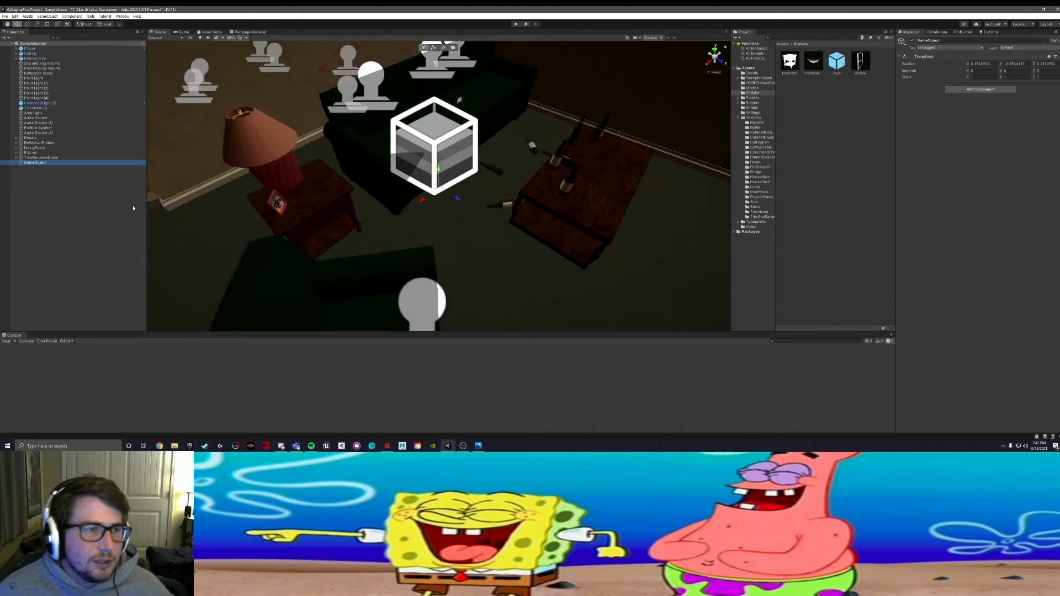
right_click(35, 162)
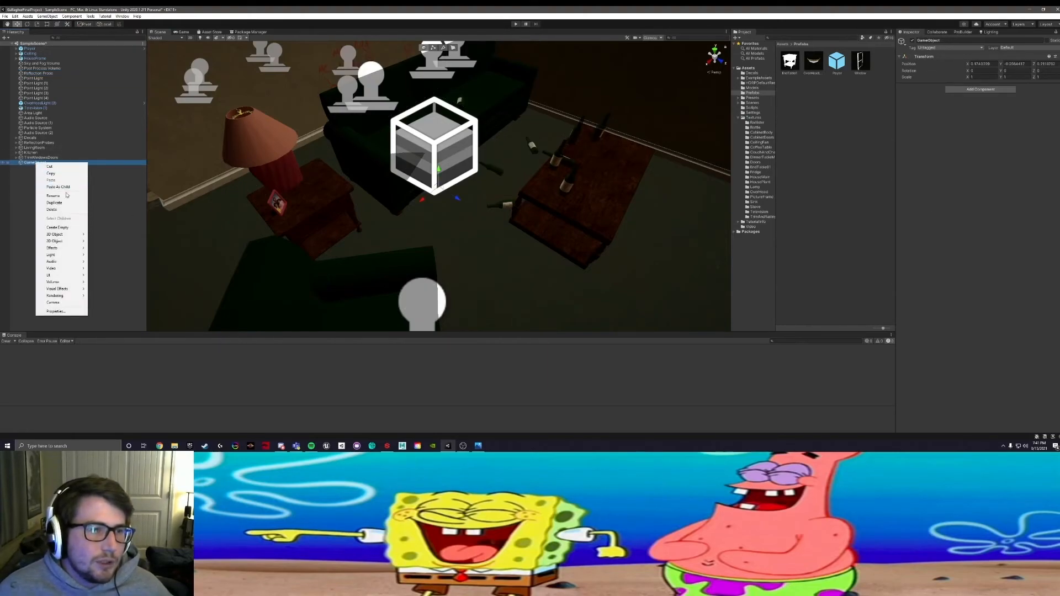
left_click(59, 227)
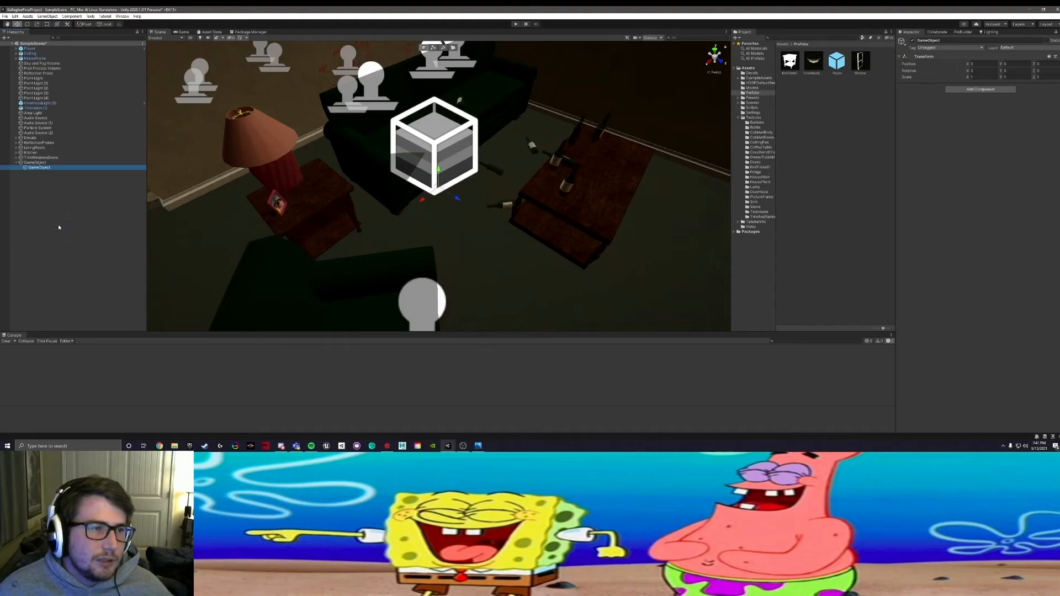
key("ctrl+z")
Step: Rename the new empty object Lights
right_click(39, 163)
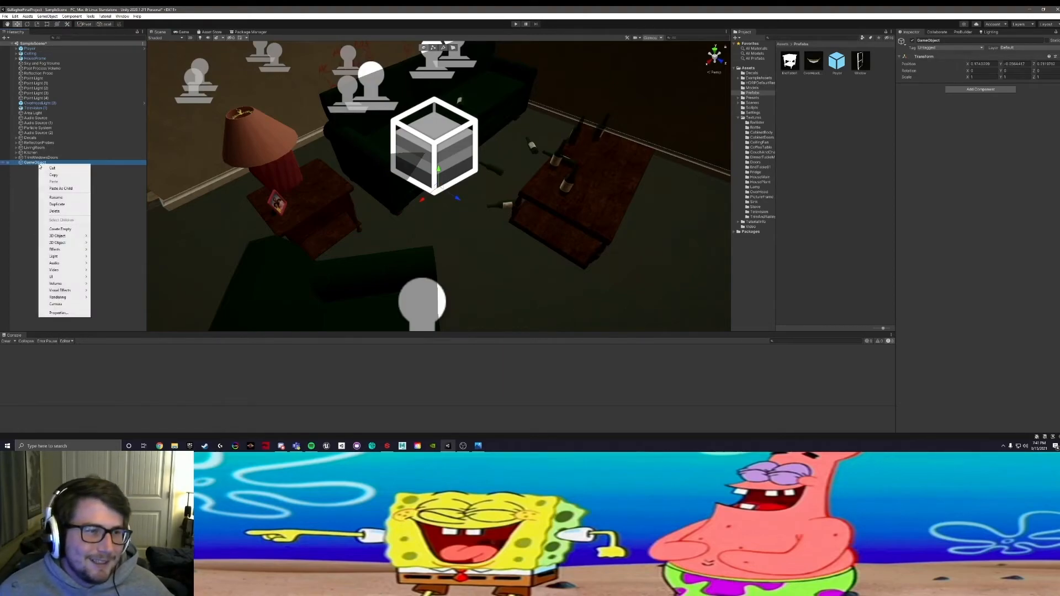
left_click(56, 198)
right_click(42, 163)
left_click(64, 197)
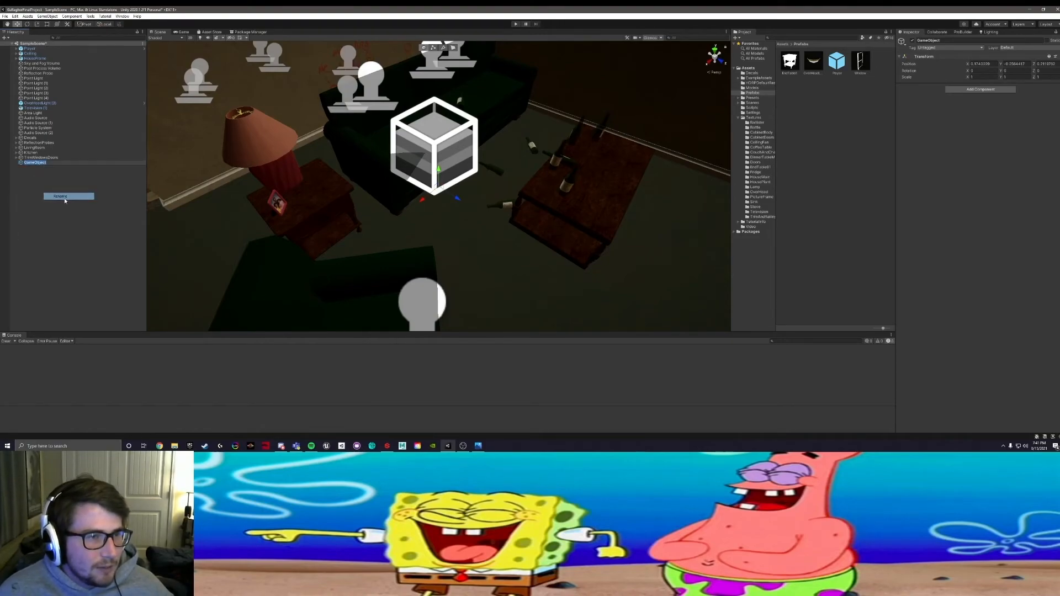
type("L")
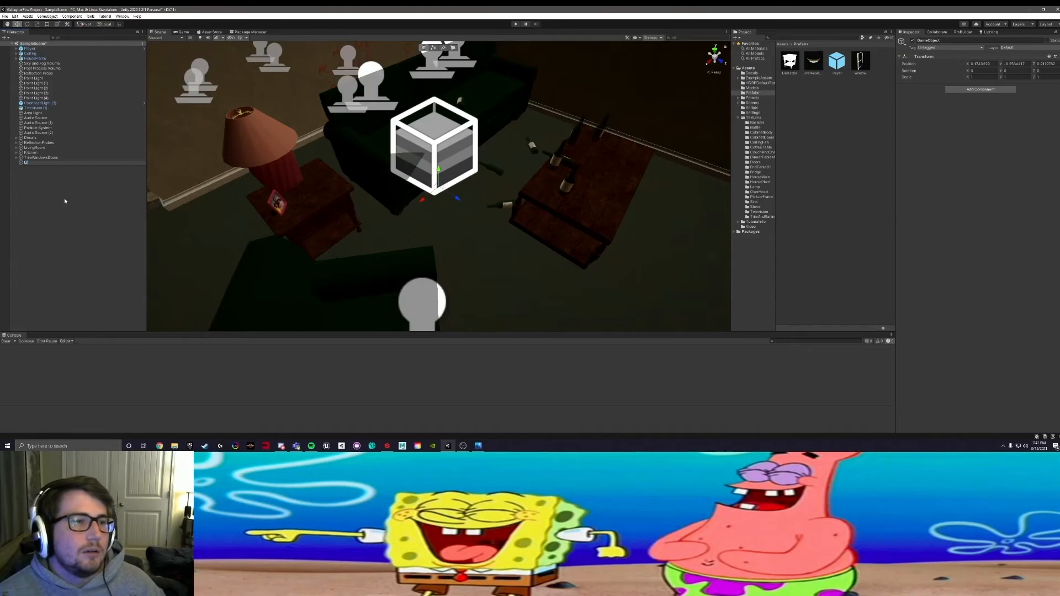
type("ights")
key("Return")
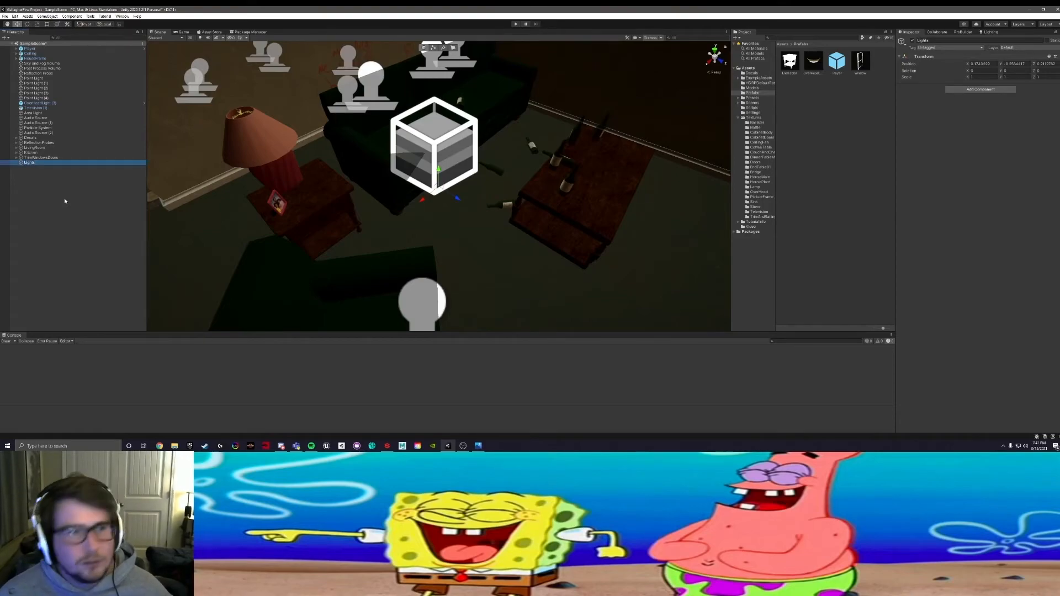
Step: Select Point Light through Point Light (4), parent them under Lights, and collapse the group
left_click(28, 79)
left_click(35, 99, "shift")
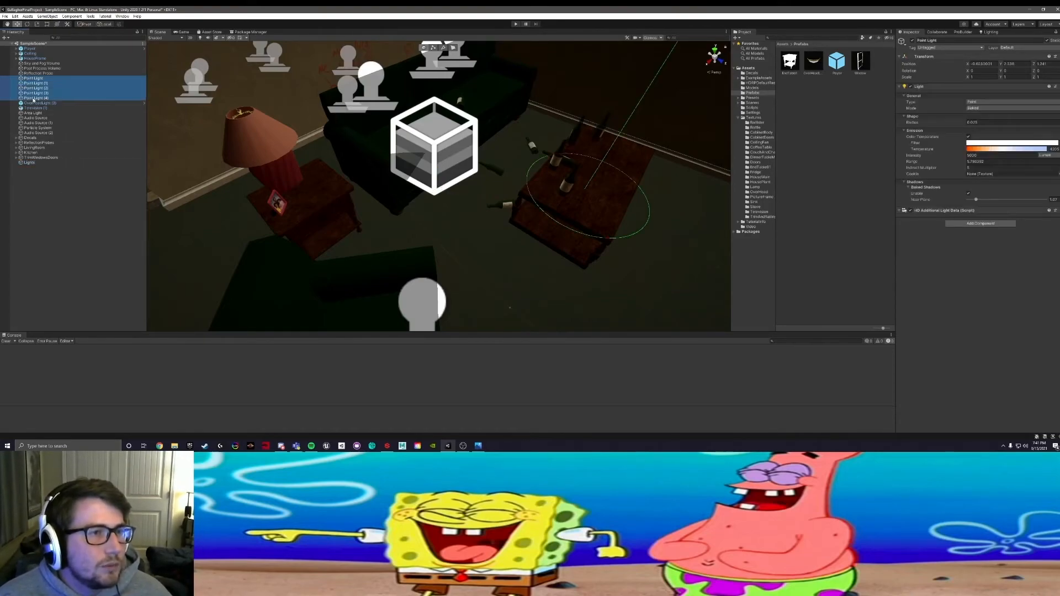
left_click_drag(34, 80, 31, 162)
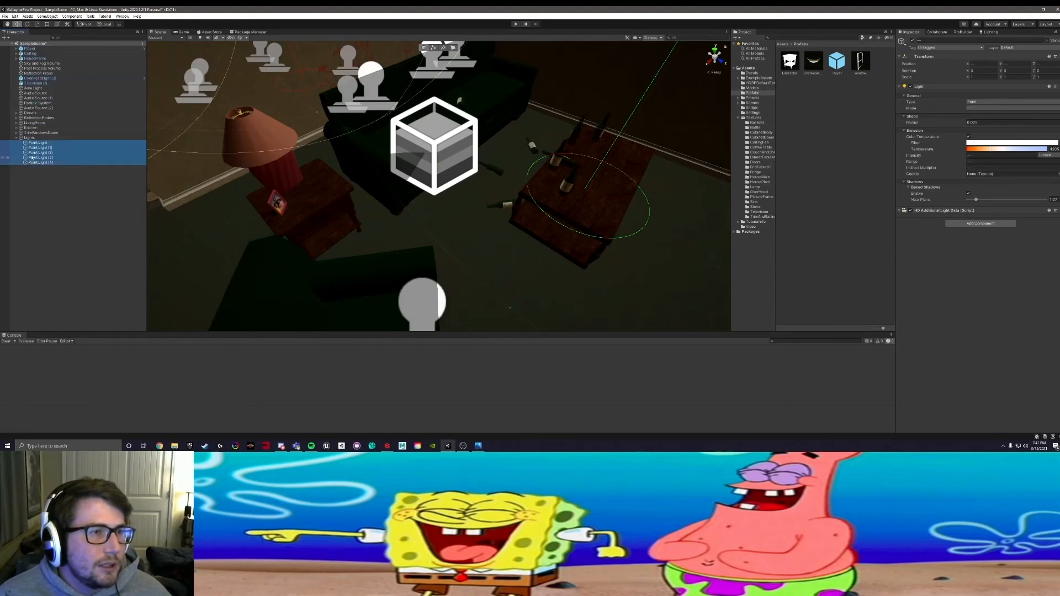
left_click(17, 137)
Step: Locate the Area Light in the living room, parent it under Lights, and expand the group to check its contents
key("Up")
key("Up")
key("Up")
key("Up")
key("Up")
key("Up")
key("Up")
key("Up")
key("Up")
key("Up")
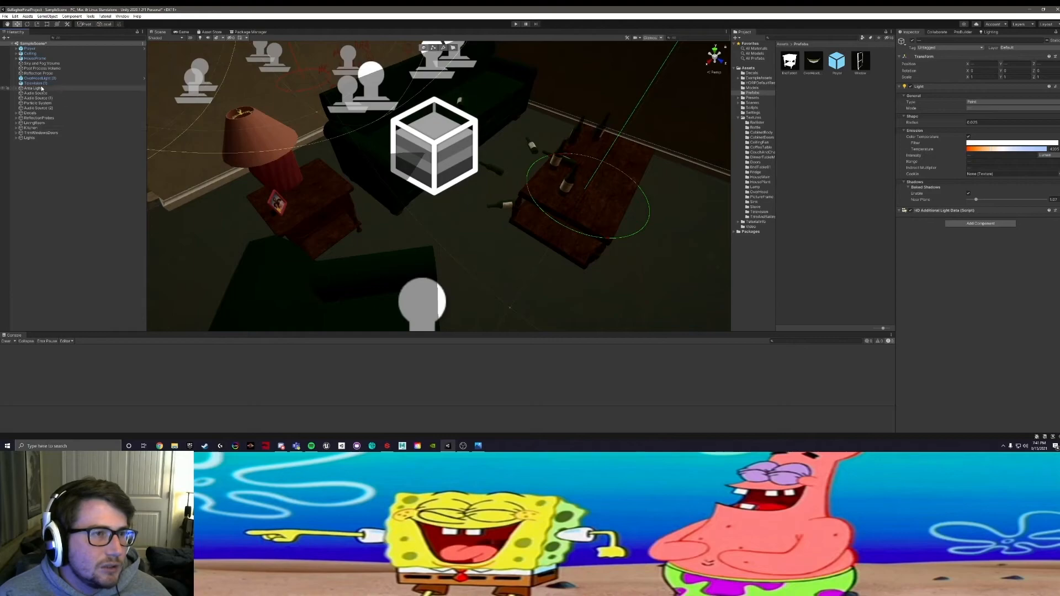
key("f")
left_click_drag(323, 191, 461, 188, "alt")
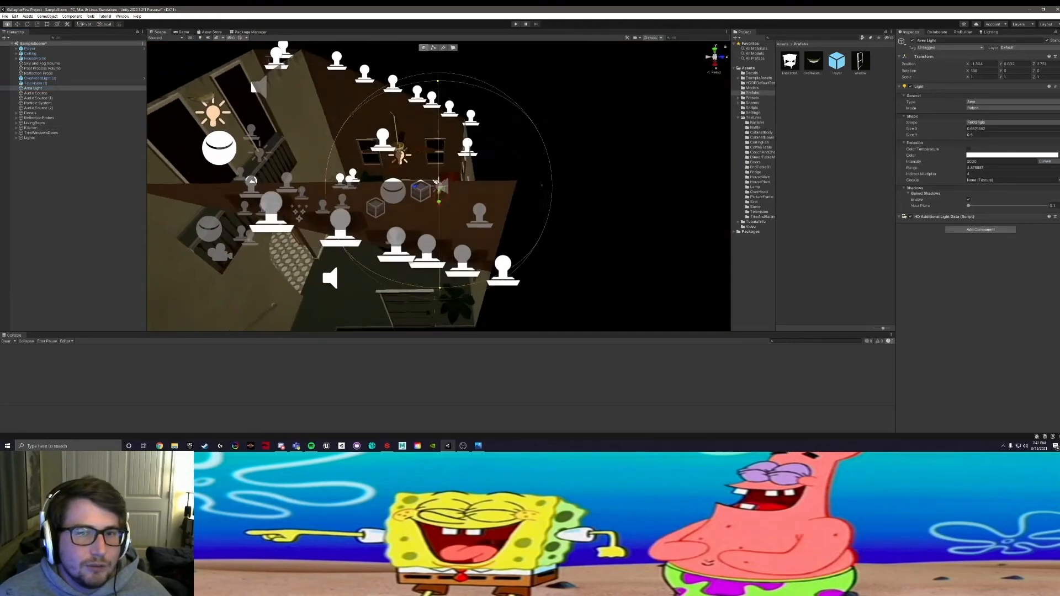
scroll(461, 188, "up", 10)
scroll(461, 189, "up", 5)
left_click_drag(359, 197, 441, 166, "alt")
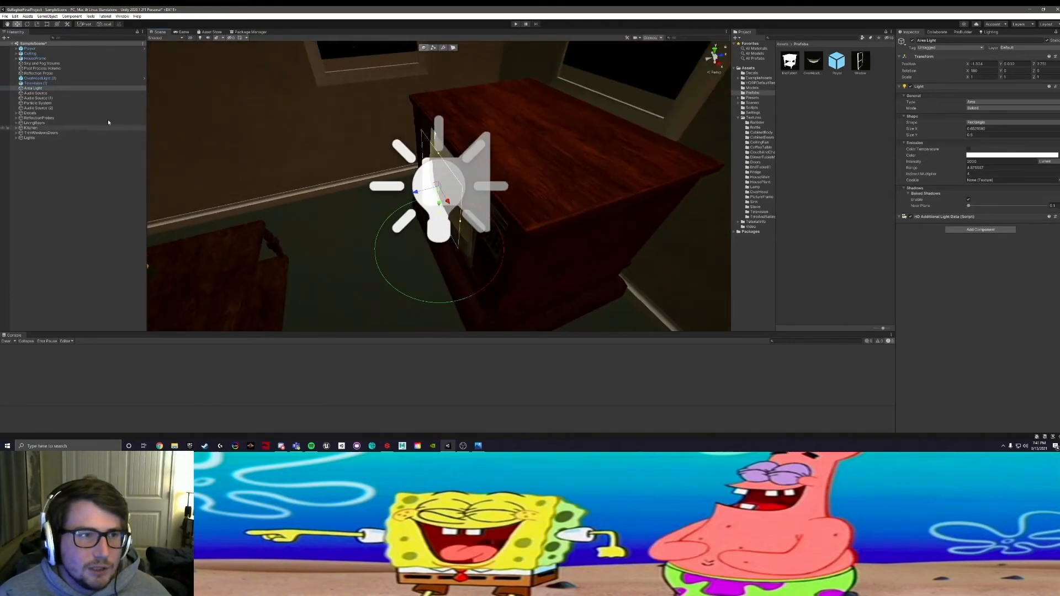
left_click_drag(32, 89, 26, 140)
left_click(18, 133)
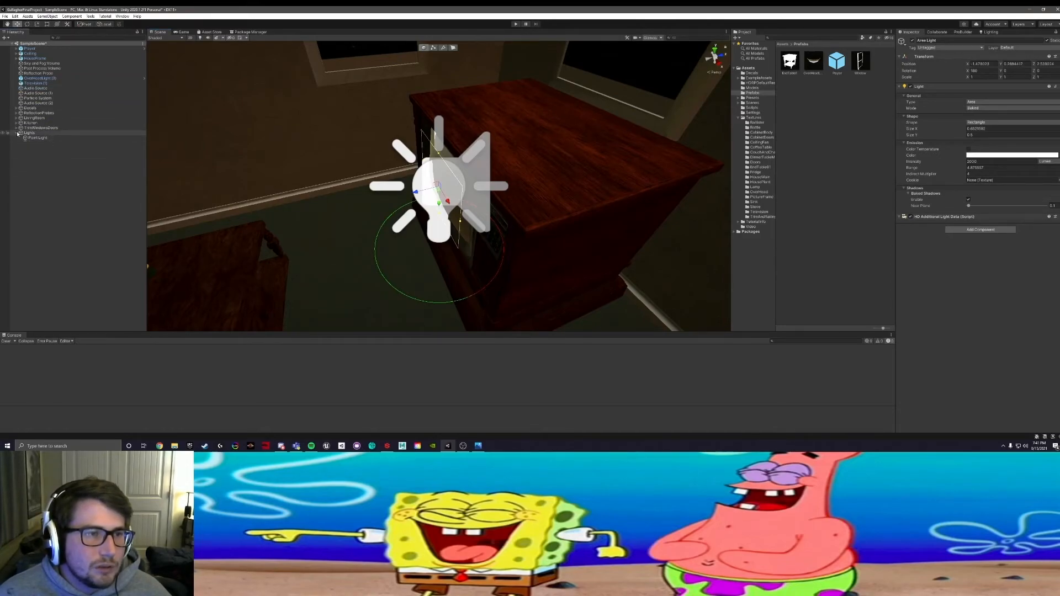
left_click(16, 133)
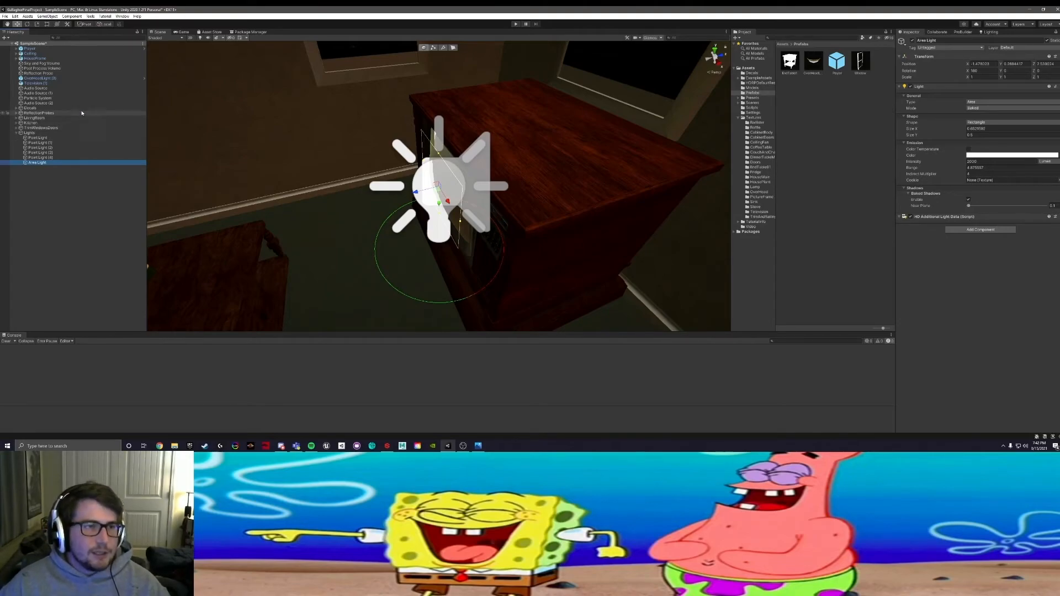
Step: Collapse the Lights group, create an empty object at the root of the Hierarchy, and name it Audio
left_click(17, 134)
right_click(35, 148)
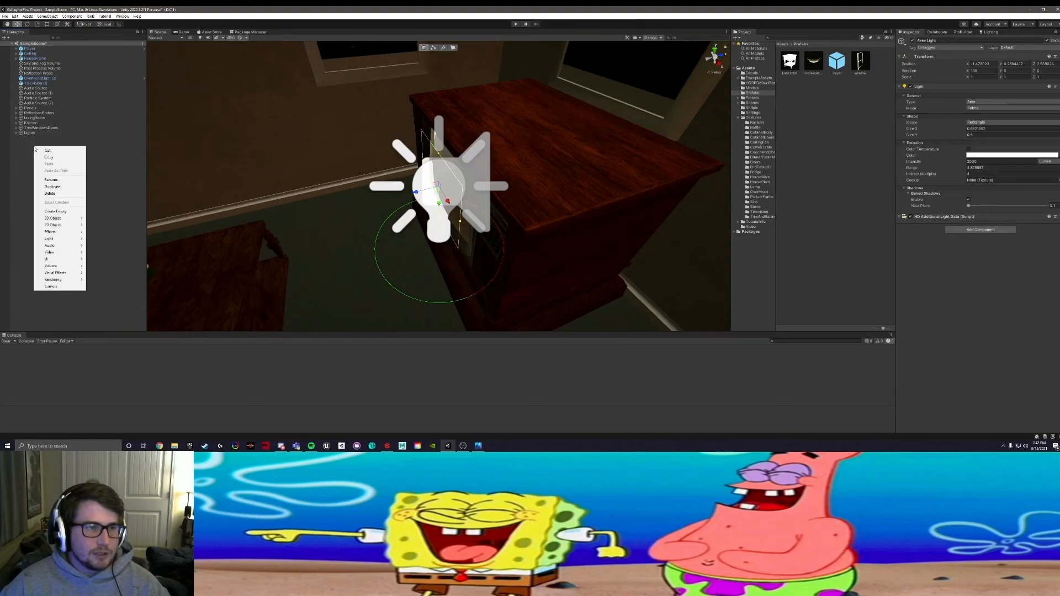
left_click(73, 212)
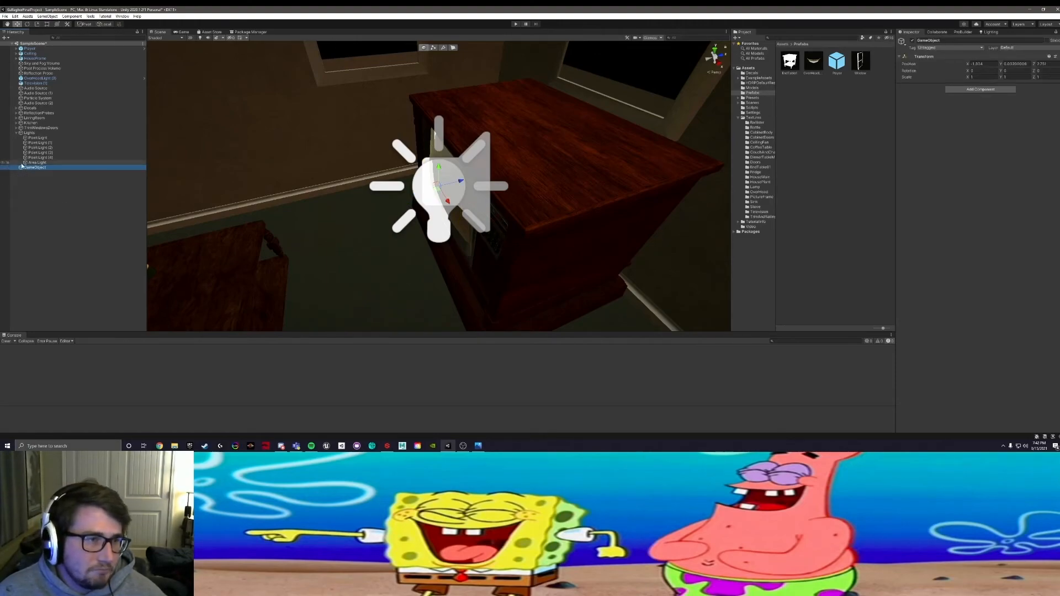
left_click(28, 133)
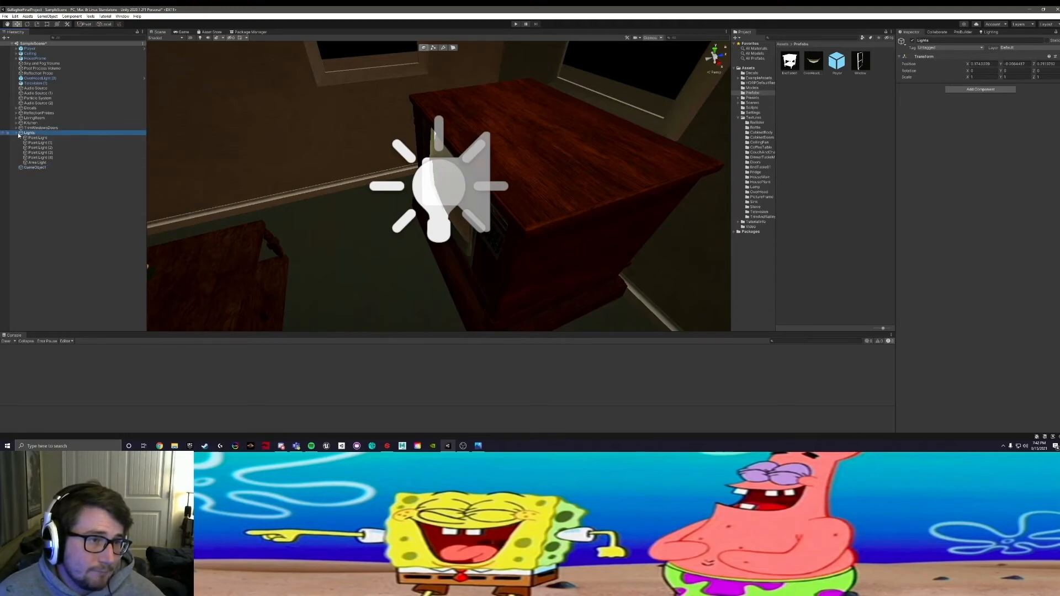
left_click(17, 134)
left_click(29, 138)
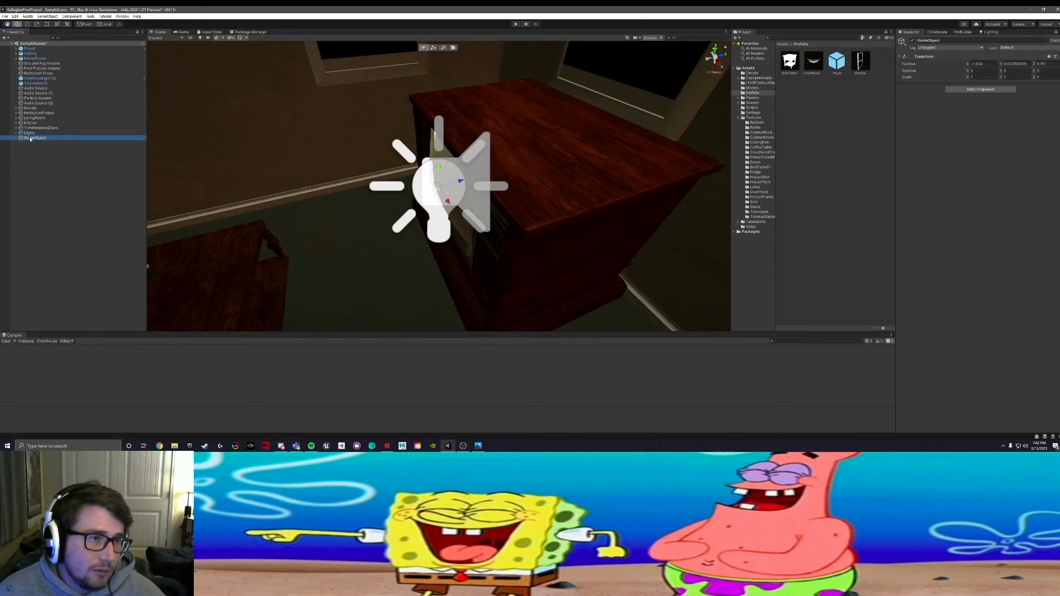
right_click(29, 138)
left_click(55, 171)
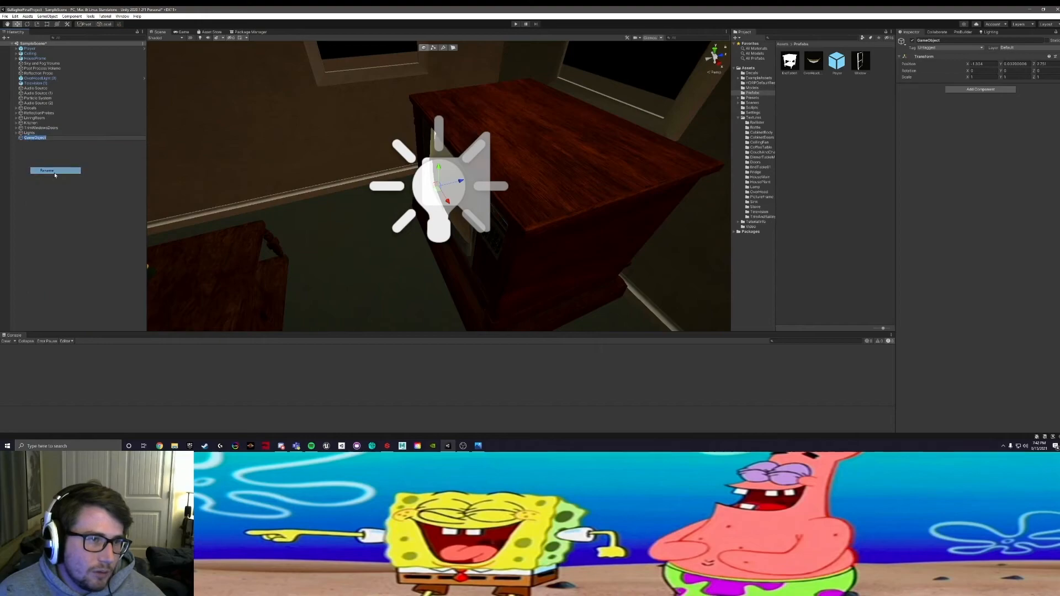
type("Audio")
key("Return")
Step: Select Audio Source, Audio Source (1) and Audio Source (2) together and parent them under Audio
left_click(36, 88)
left_click(48, 93, "ctrl")
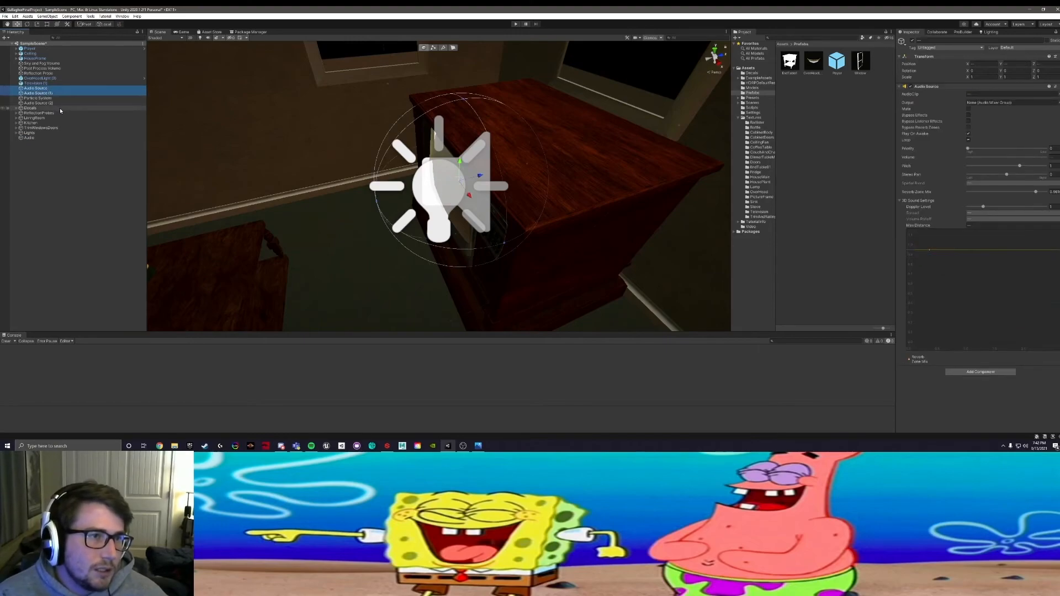
left_click(55, 103, "ctrl")
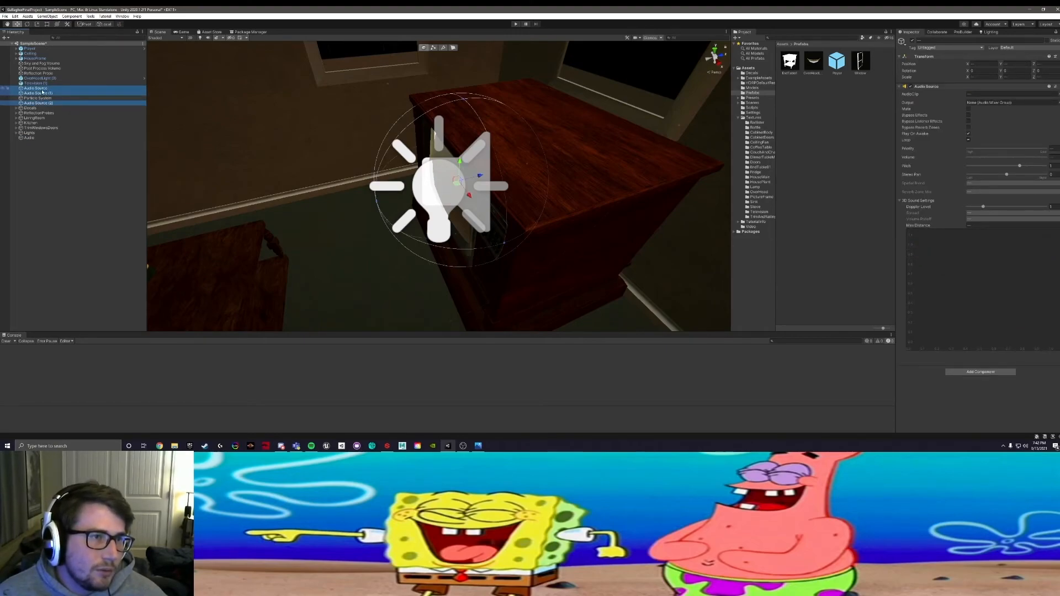
left_click_drag(43, 90, 29, 137)
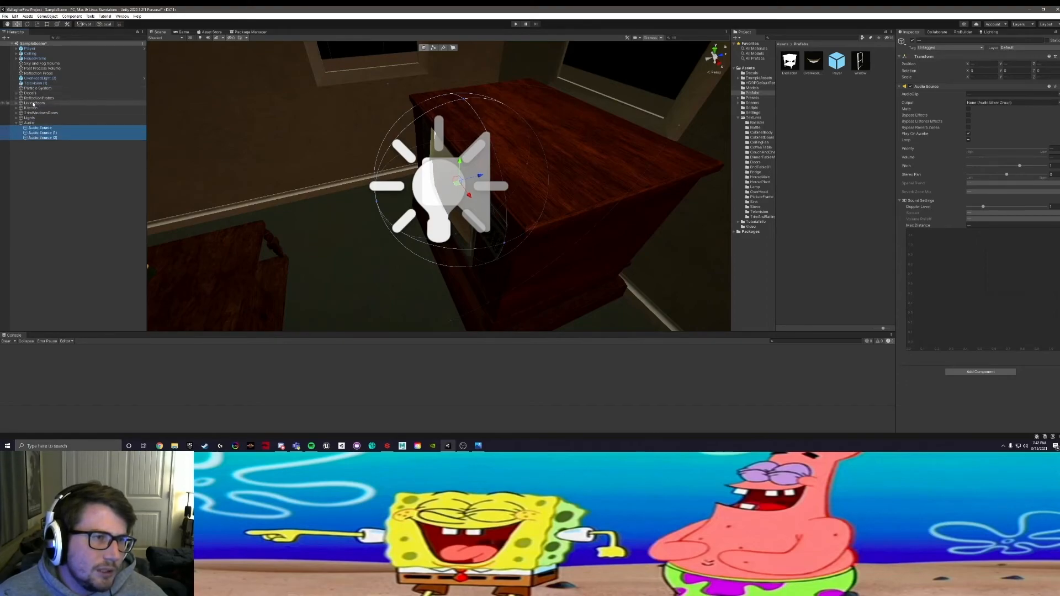
Step: Select Television (1) in the Hierarchy and examine the television set's screen from the front
left_click(34, 103)
left_click(39, 84)
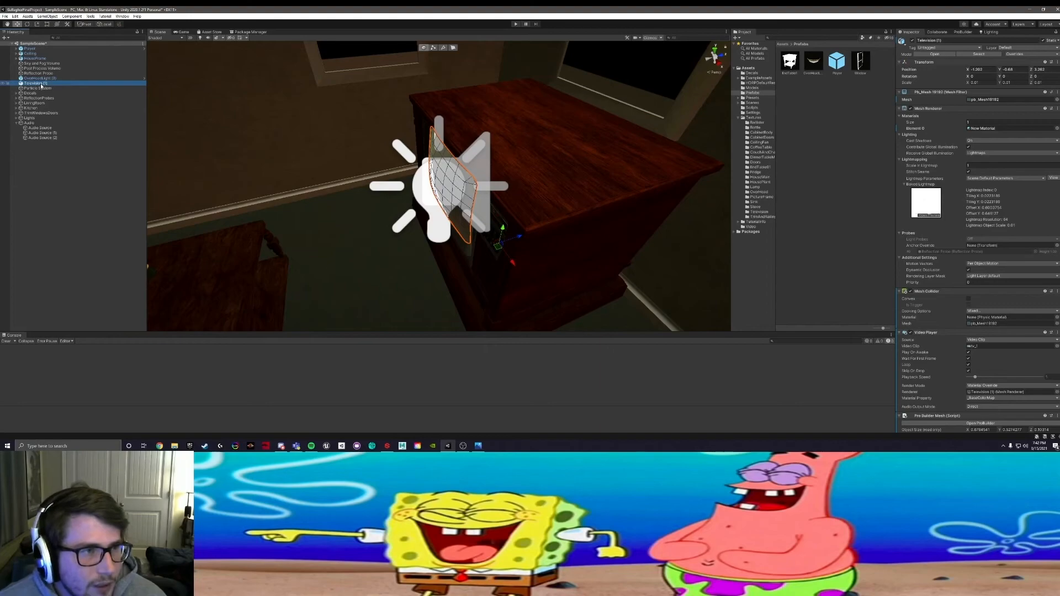
left_click_drag(267, 229, 440, 174, "alt")
middle_click_drag(440, 174, 431, 145)
left_click_drag(430, 145, 359, 141, "alt")
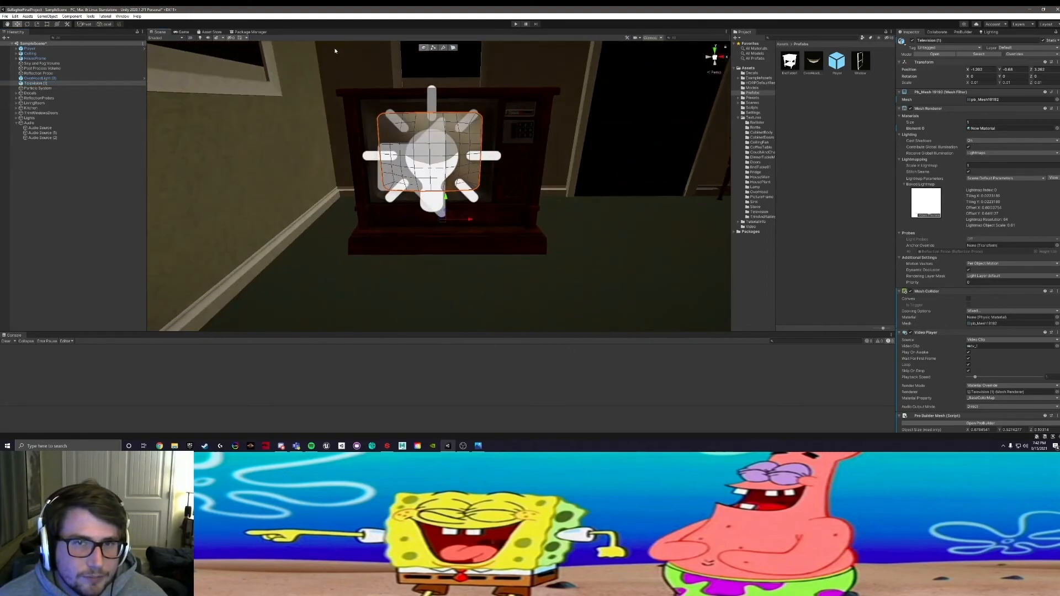
Step: Run the scene, walk from the kitchen into the living room to watch the television's video, and stop playback
left_click(514, 24)
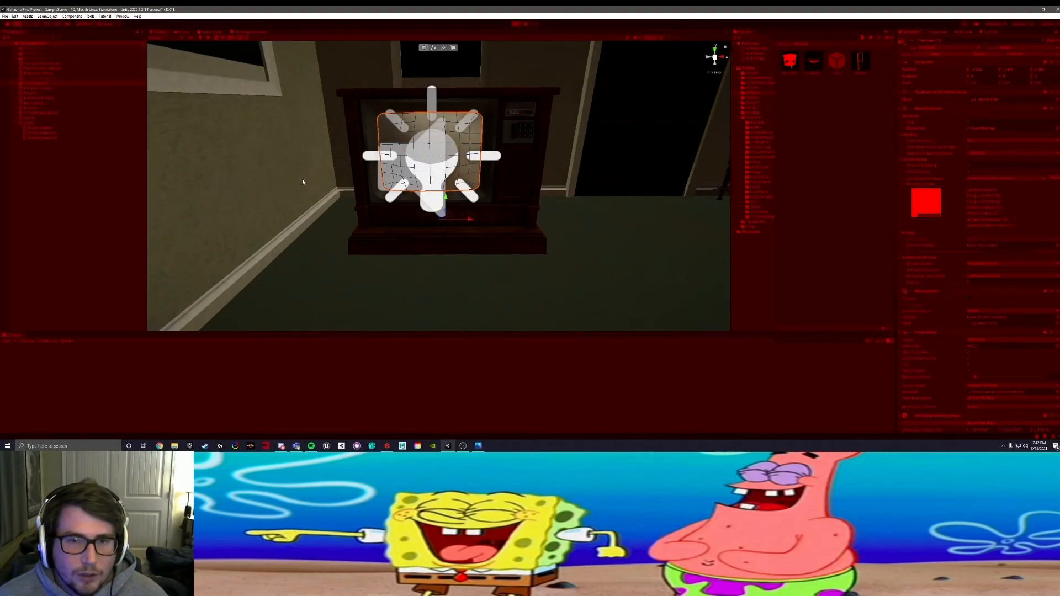
key("w")
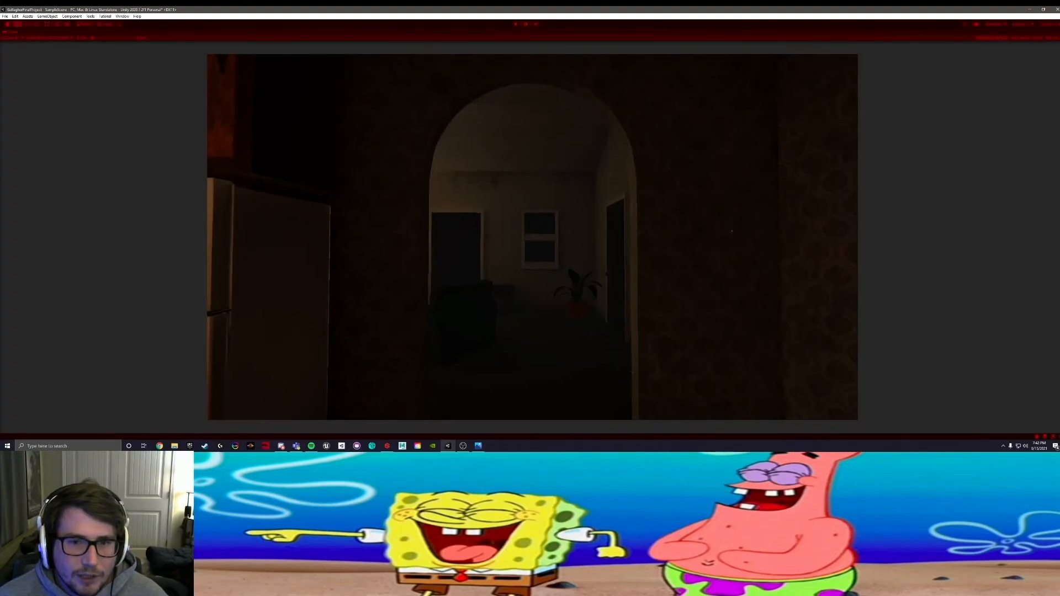
key("w")
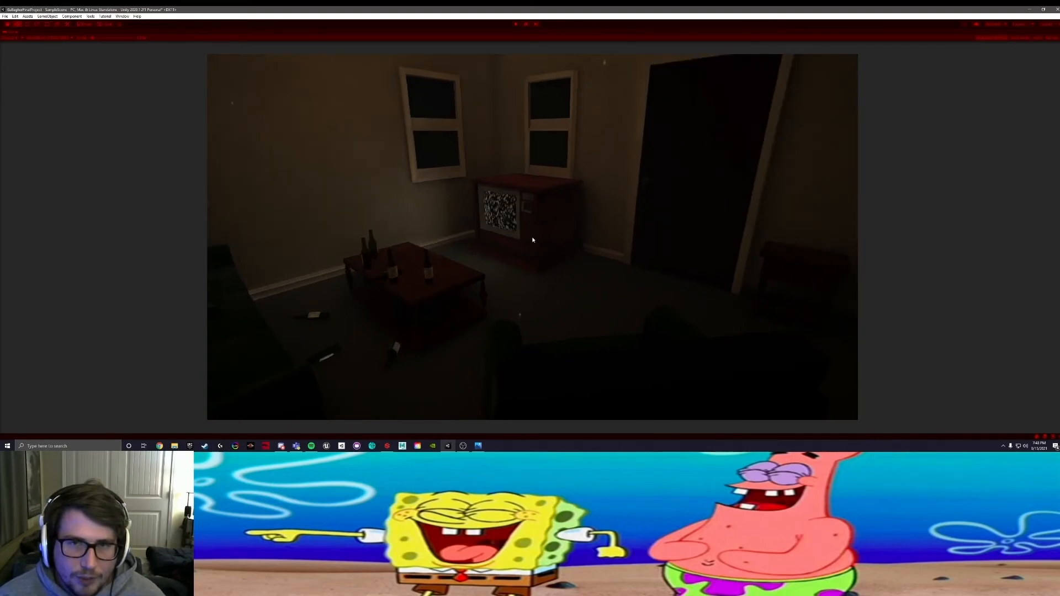
left_click(515, 24)
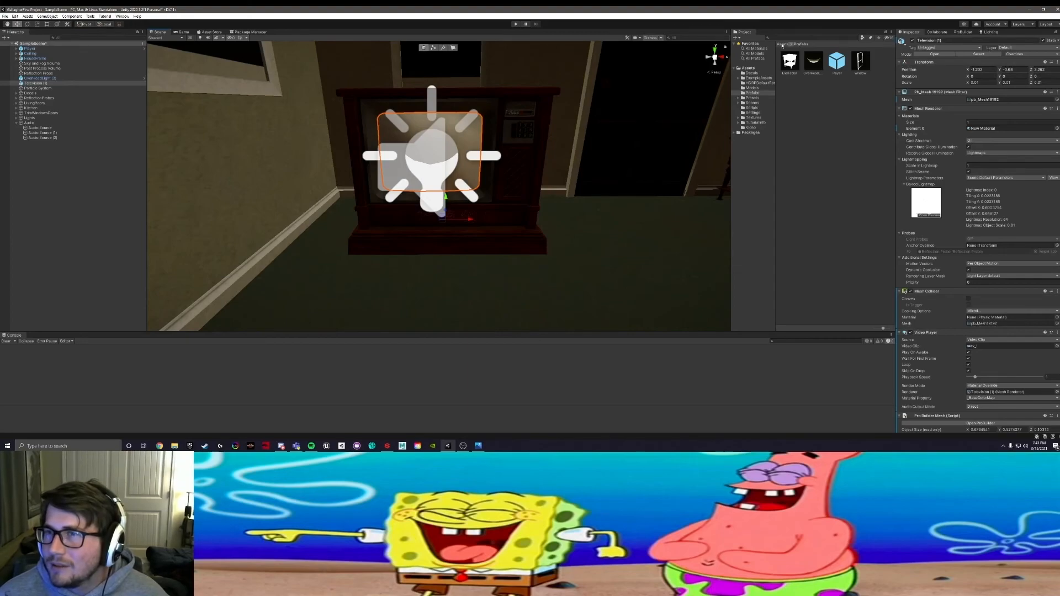
Step: Open the ProBuilder window
left_click(91, 16)
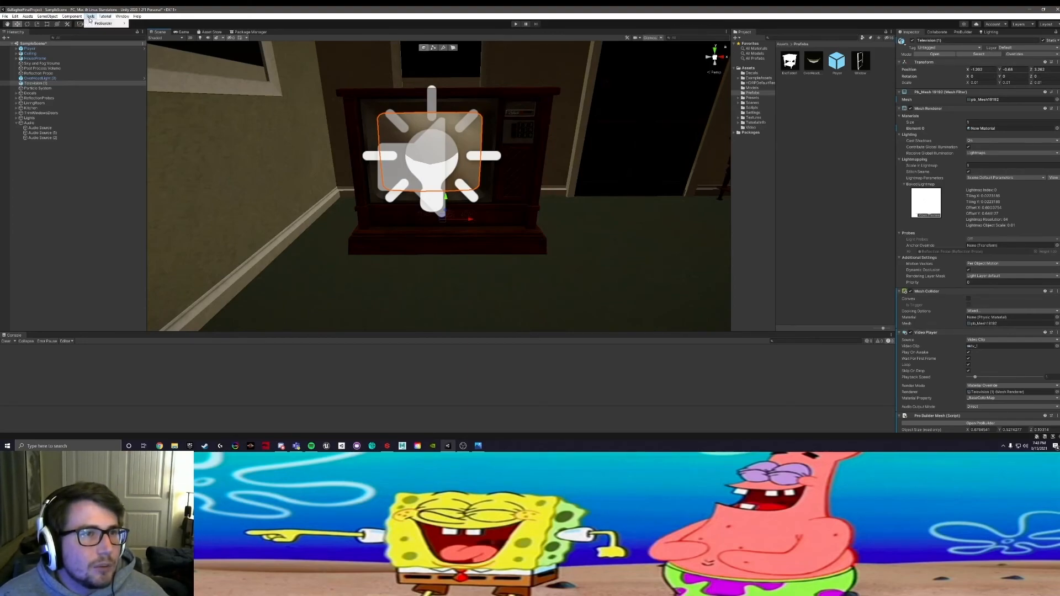
mouse_move(92, 24)
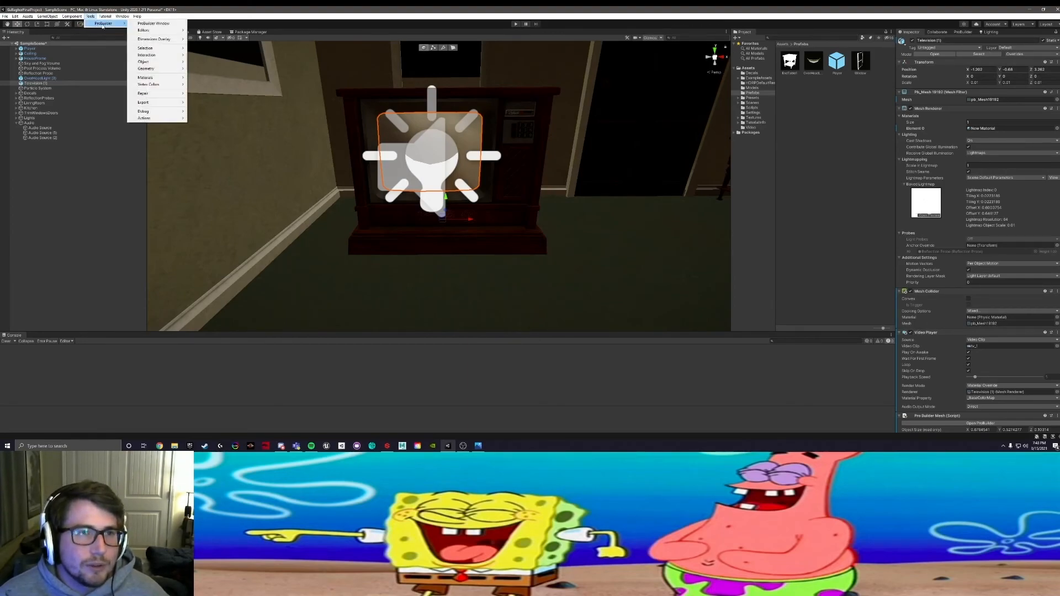
left_click(177, 25)
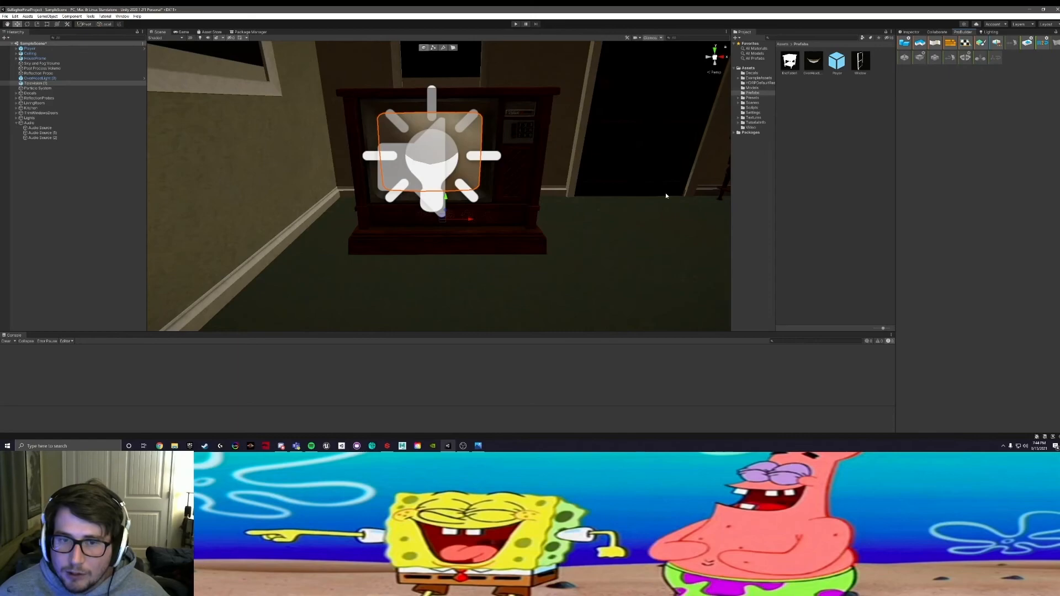
Step: Examine the television from the side and across the room, and select its video clip in the Video assets folder
left_click_drag(516, 192, 439, 255, "alt")
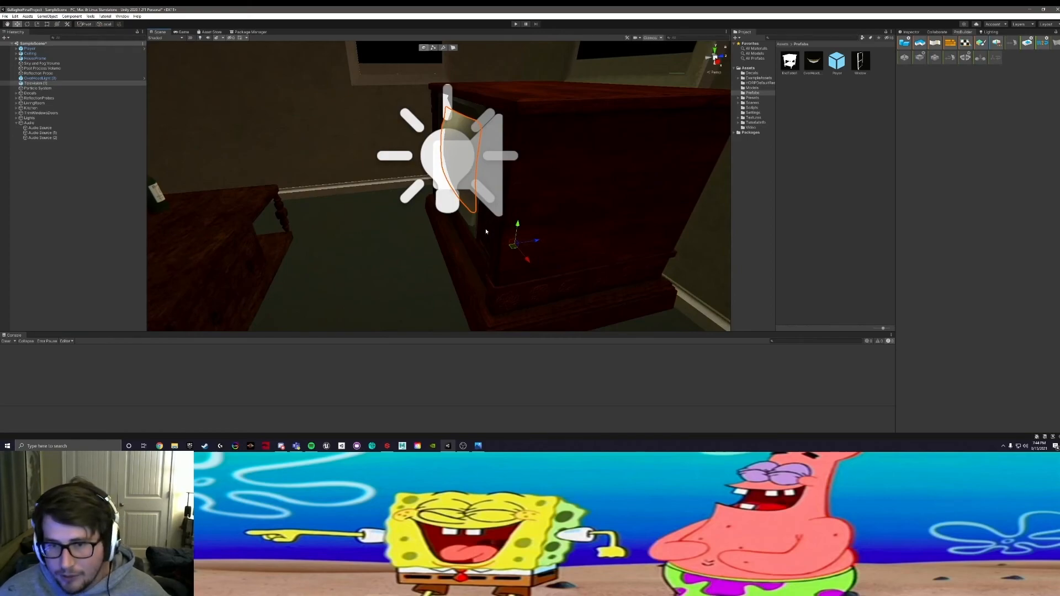
scroll(486, 230, "down", 8)
left_click_drag(403, 216, 498, 222, "alt")
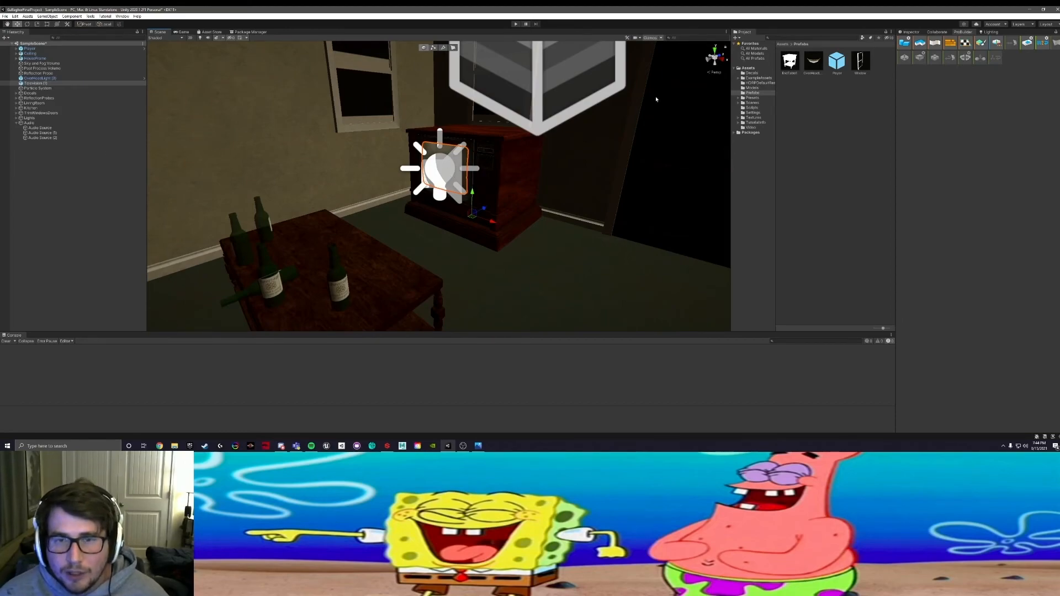
right_click_drag(501, 140, 505, 142)
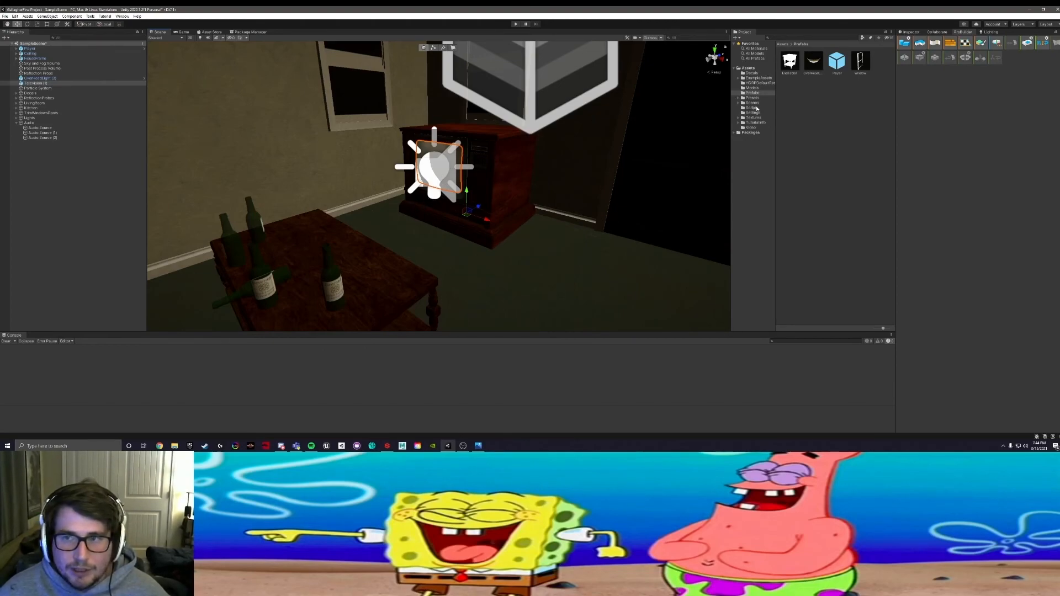
left_click(751, 127)
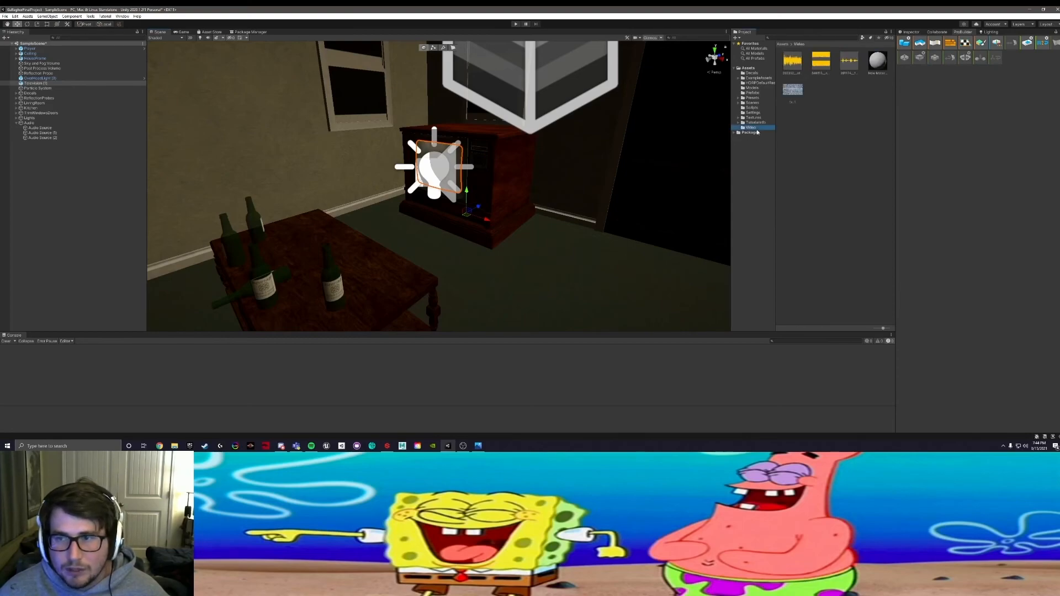
left_click(796, 95)
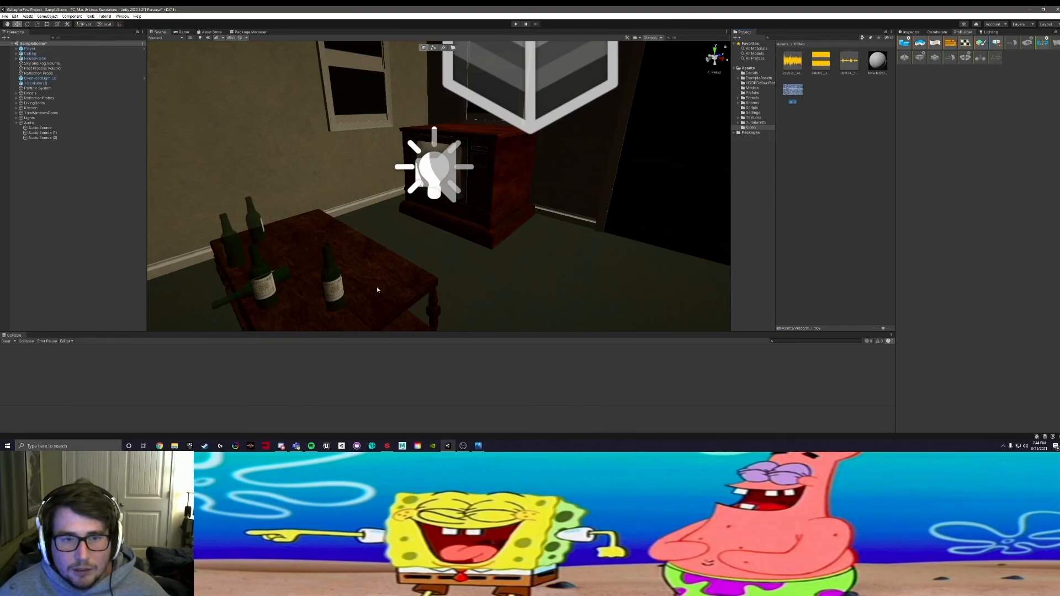
Step: Parent Television (1) under the LivingRoom group, look over the television corner, and collapse the group
left_click_drag(36, 83, 57, 104)
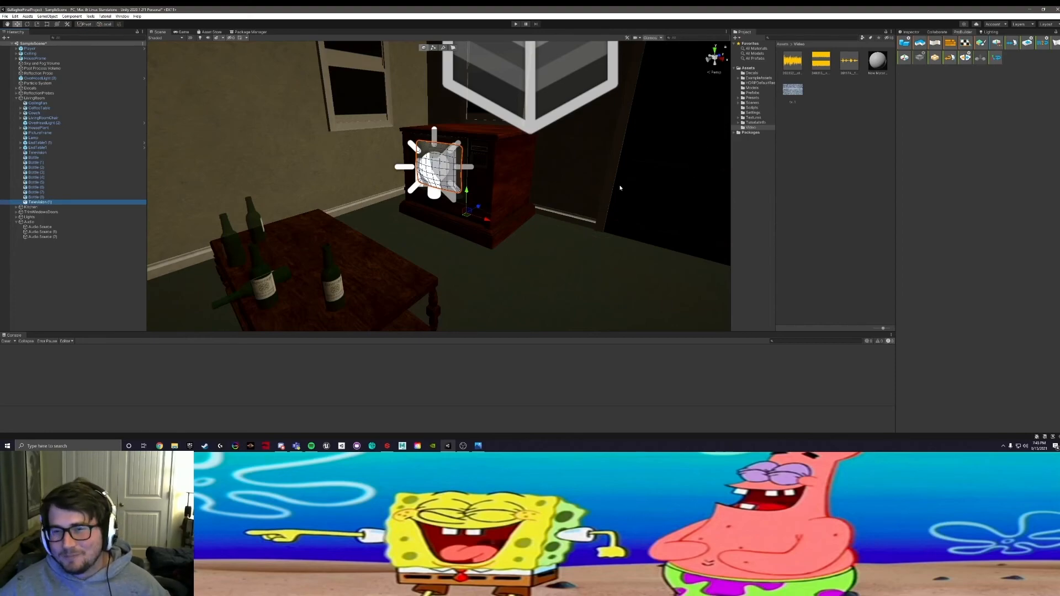
left_click_drag(624, 198, 575, 208, "alt")
middle_click_drag(576, 207, 518, 201)
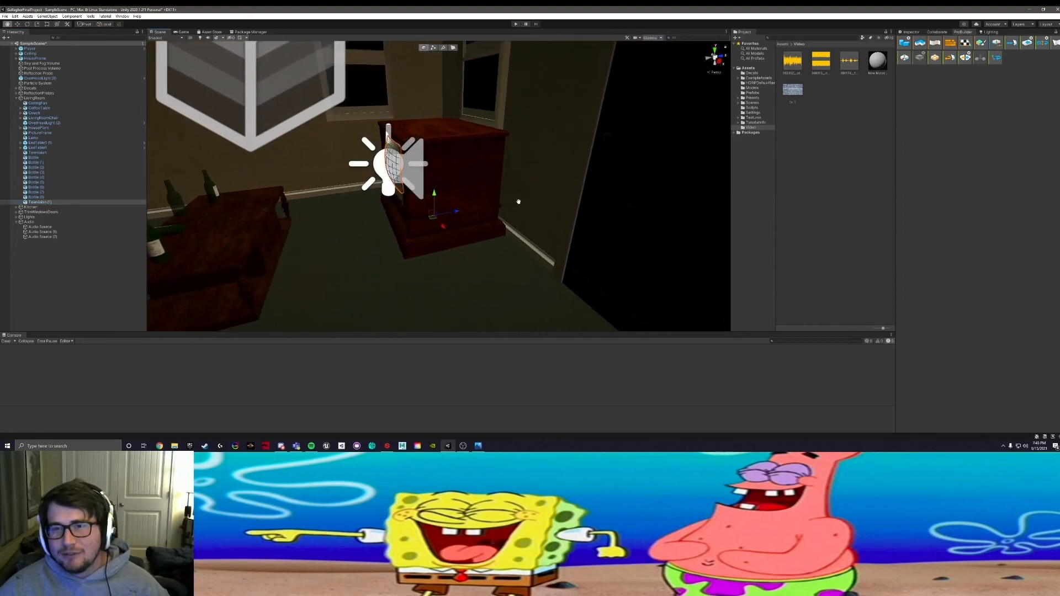
scroll(481, 194, "up", 1)
scroll(480, 195, "down", 1)
left_click_drag(464, 193, 518, 243, "alt")
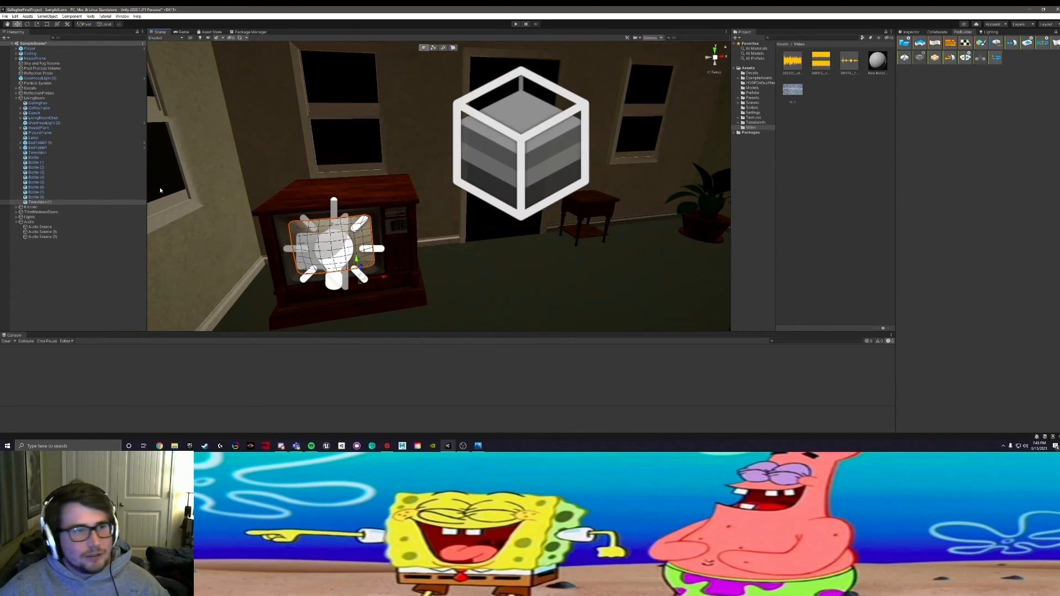
left_click(17, 98)
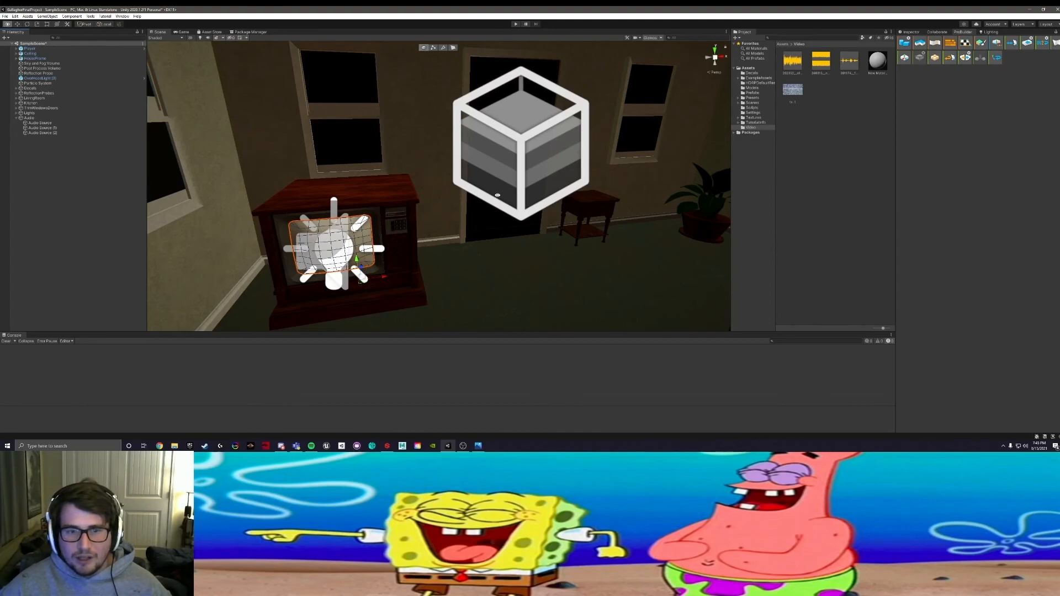
Step: Locate OverHeadLight (3) in the scene, parent it under the LivingRoom group, and collapse the group
left_click_drag(388, 212, 467, 200, "alt")
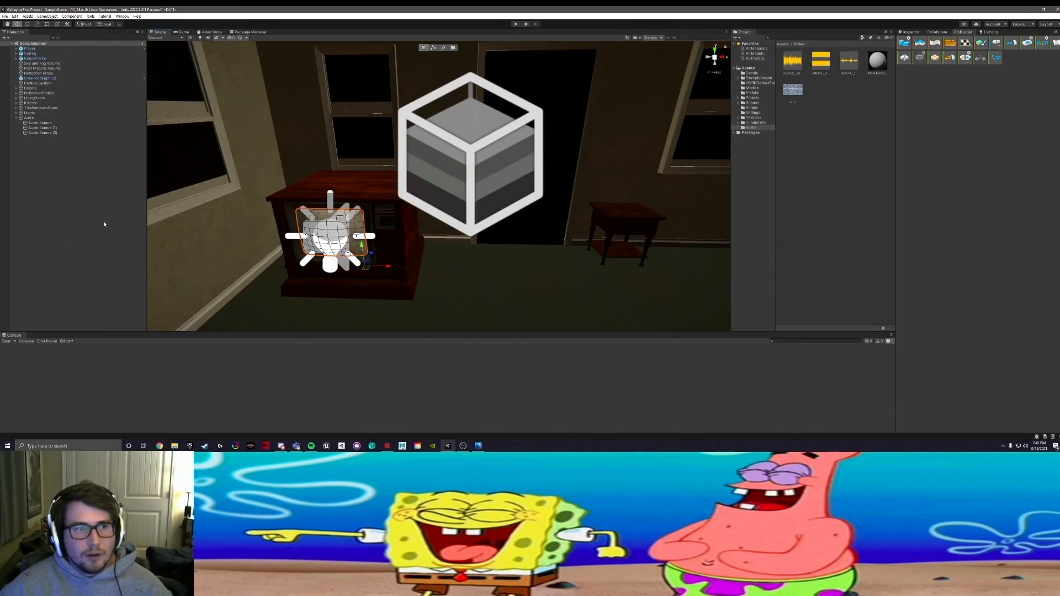
left_click(52, 79)
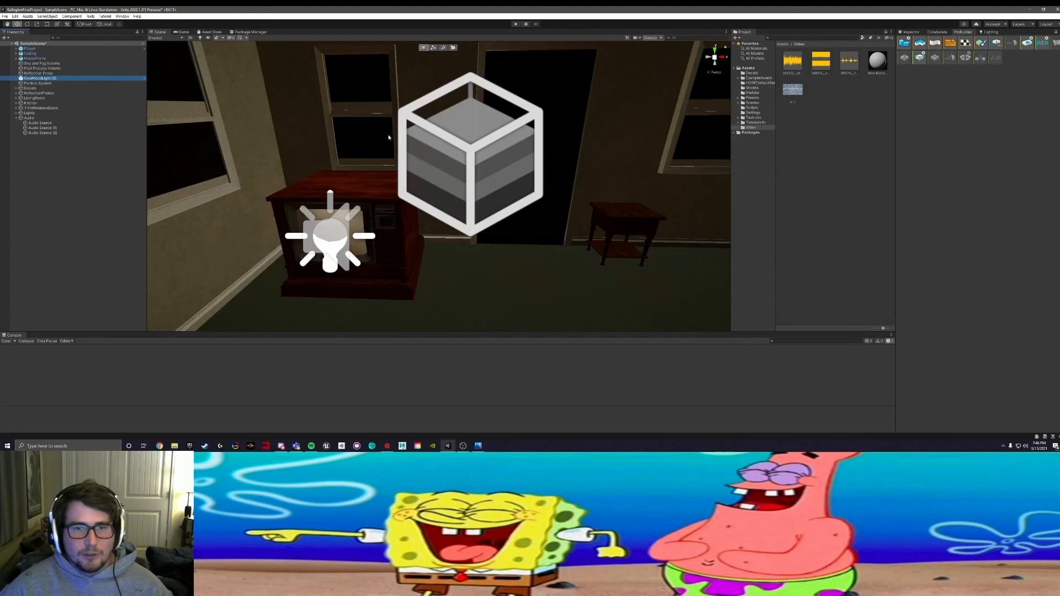
key("f")
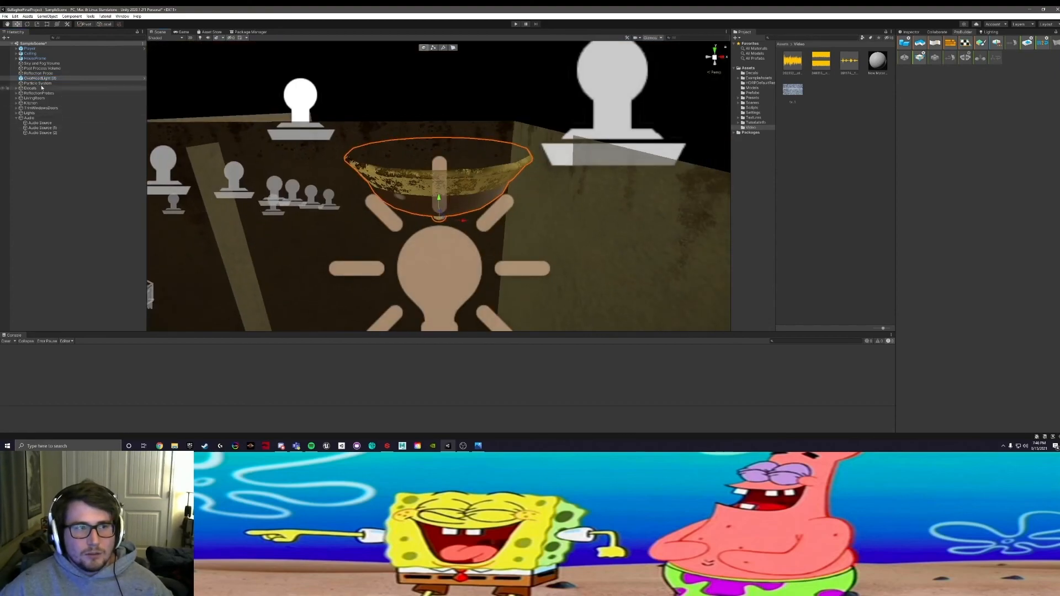
mouse_move(43, 78)
left_mouse_down()
mouse_move(73, 126)
mouse_move(48, 99)
left_mouse_up()
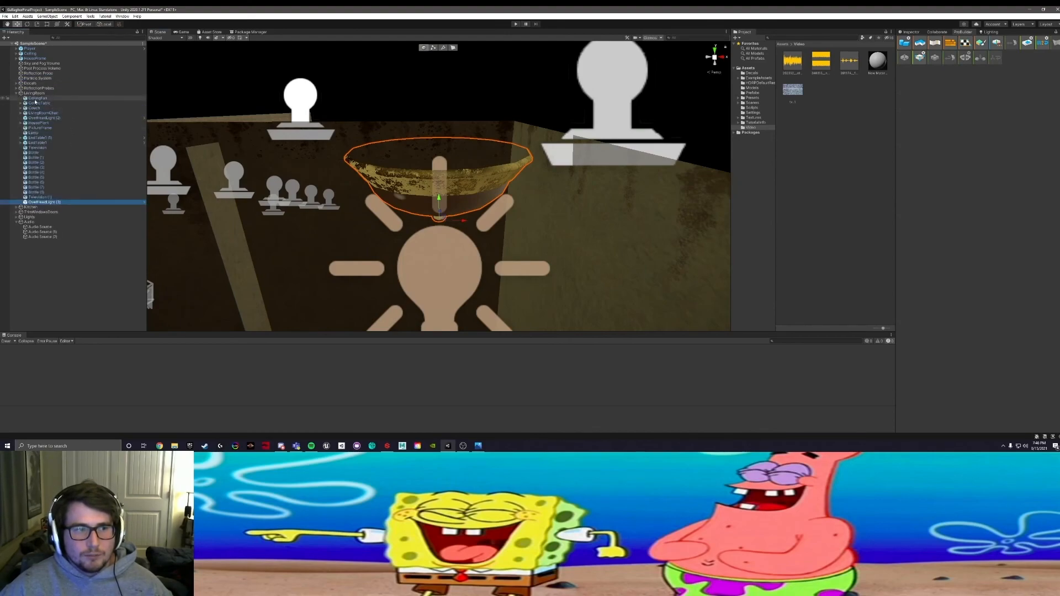
left_click(18, 94)
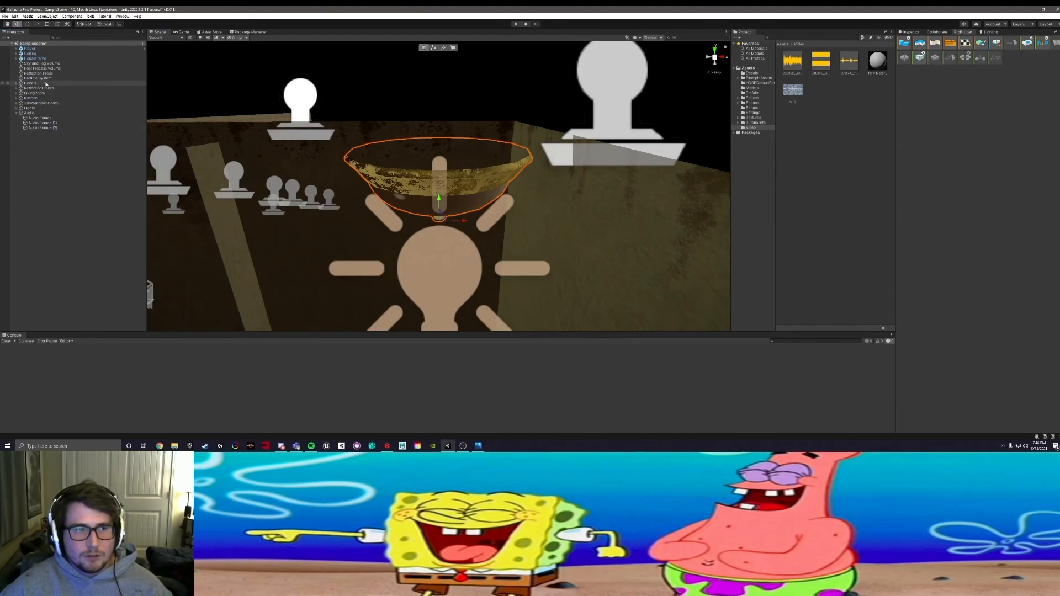
Step: Look over the house from above and collapse the Audio group in the Hierarchy
left_click_drag(336, 182, 255, 193, "alt")
scroll(255, 193, "up", 6)
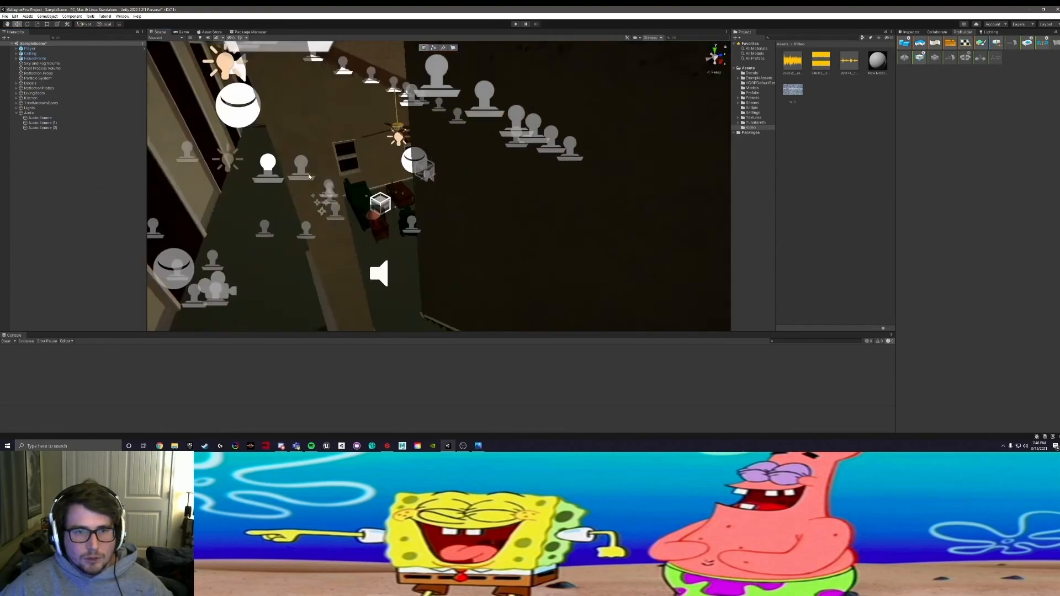
left_click_drag(235, 128, 208, 132, "alt")
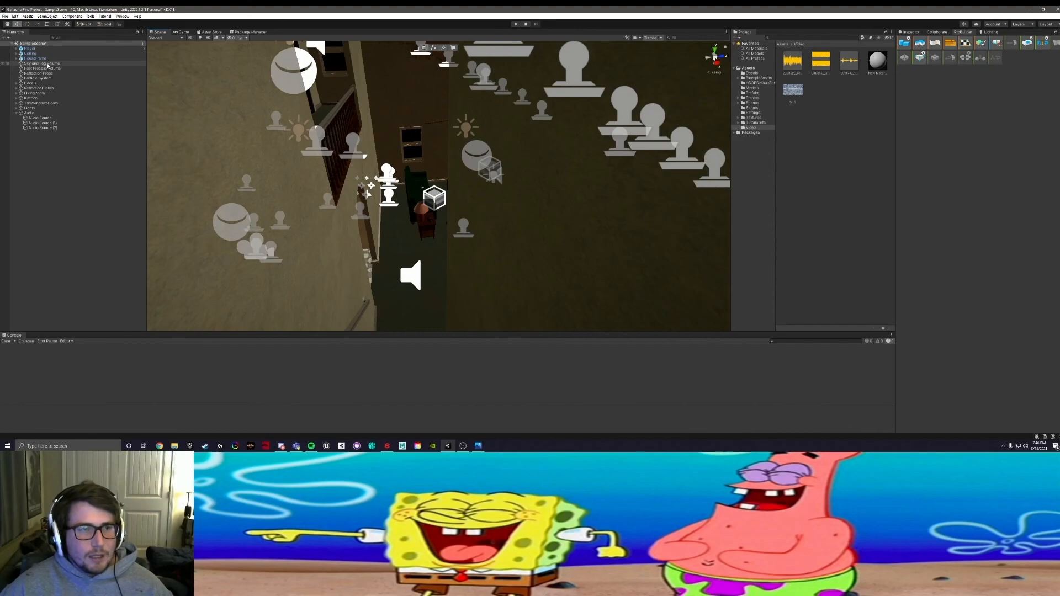
left_click(17, 113)
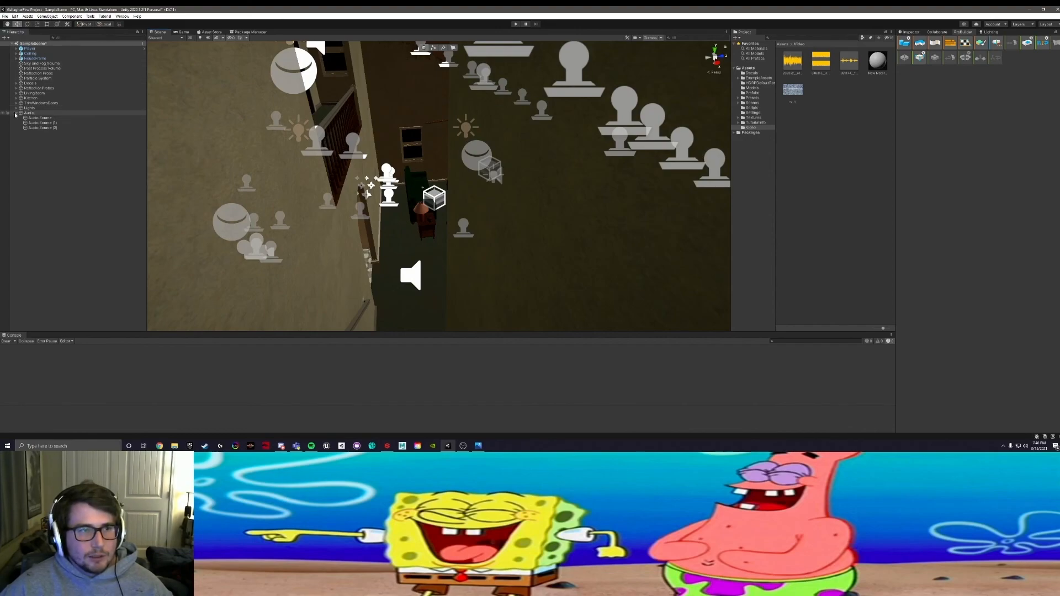
Step: Check the remaining ungrouped scene objects, including the Post Process Volume, reflection probe and Particle System, and look around the living room and kitchen
left_click(34, 58)
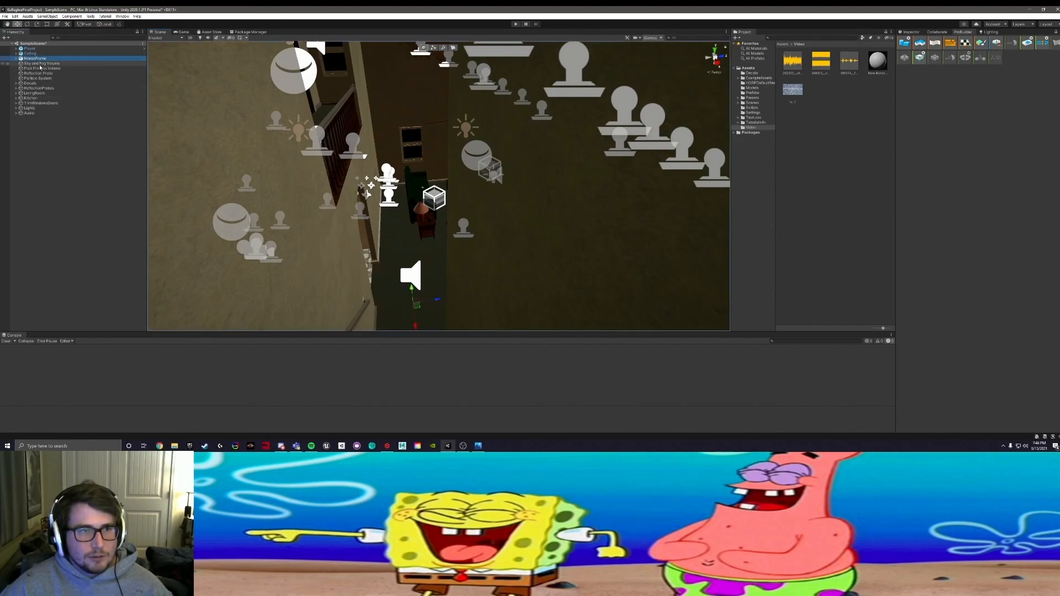
left_click(40, 68)
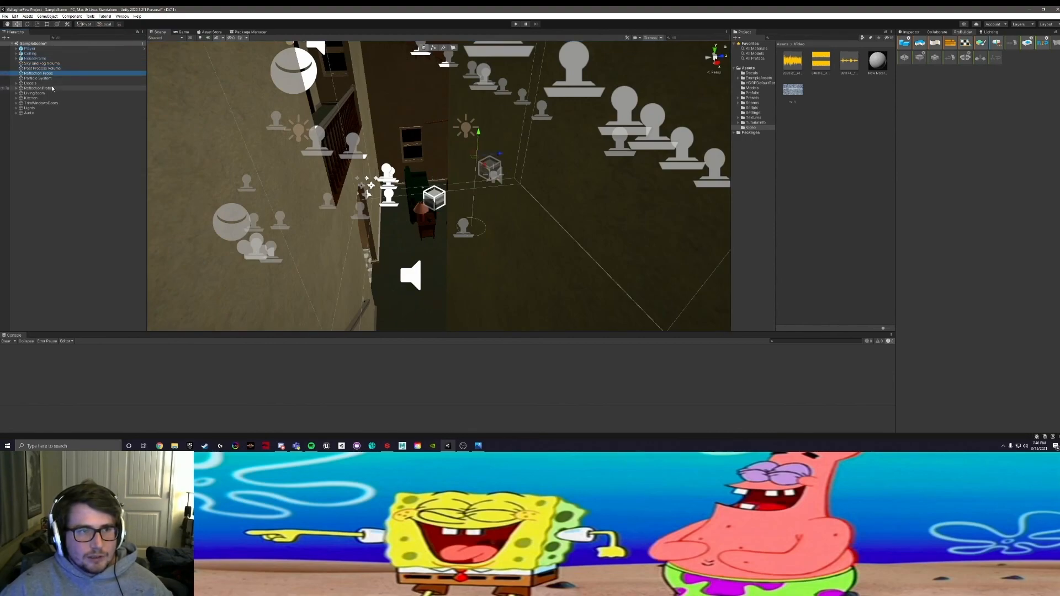
left_click(49, 79)
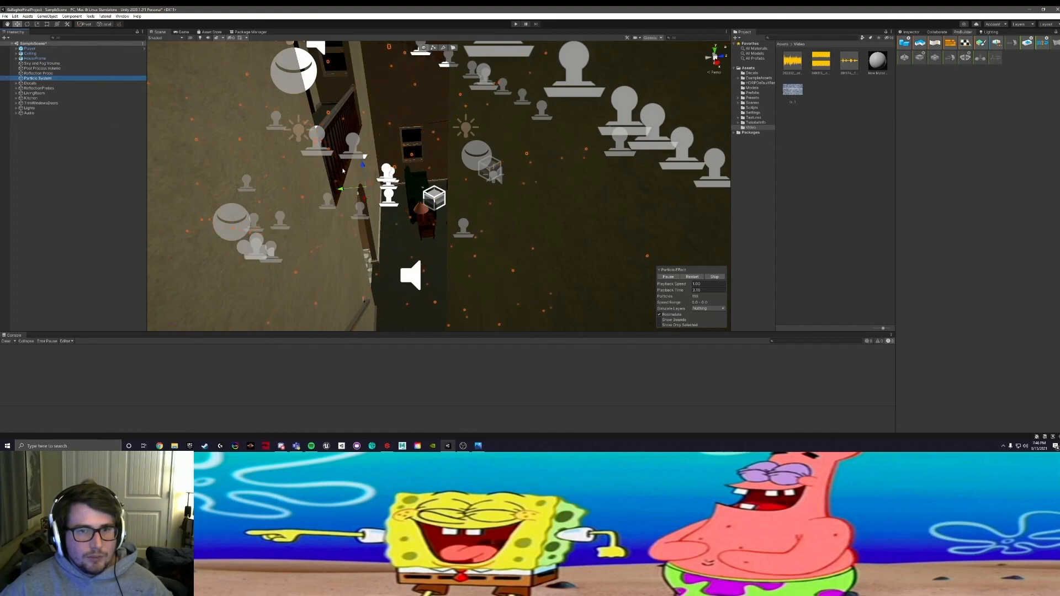
scroll(342, 168, "up", 10)
mouse_move(342, 167)
left_mouse_down("alt")
mouse_move(135, 167)
mouse_move(411, 168)
mouse_move(338, 166)
left_mouse_up("alt")
middle_click_drag(334, 133, 364, 175)
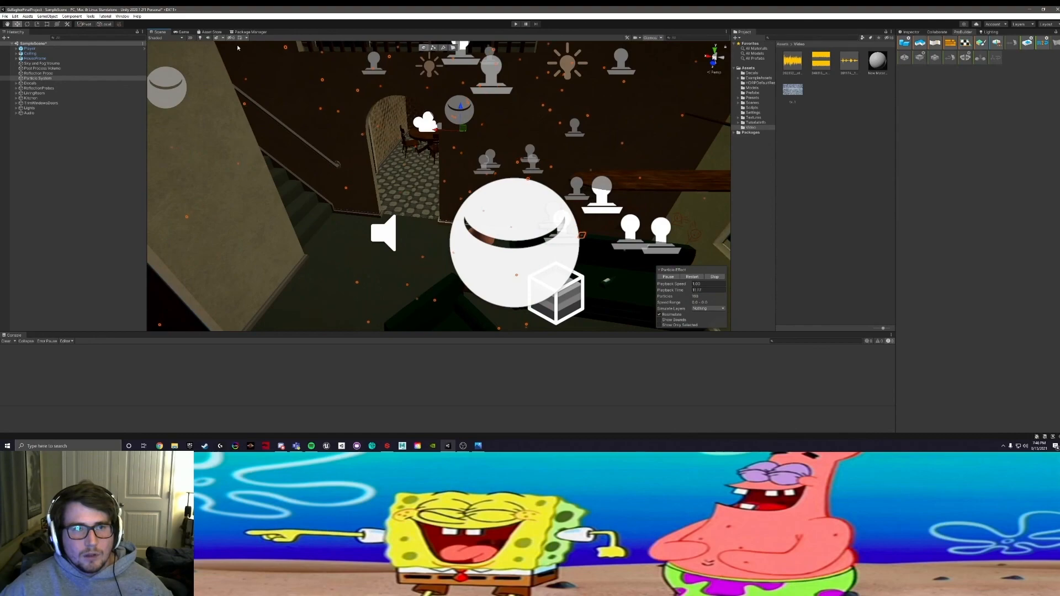
left_click_drag(296, 175, 588, 155, "alt")
middle_click_drag(482, 166, 496, 100)
left_click(535, 125)
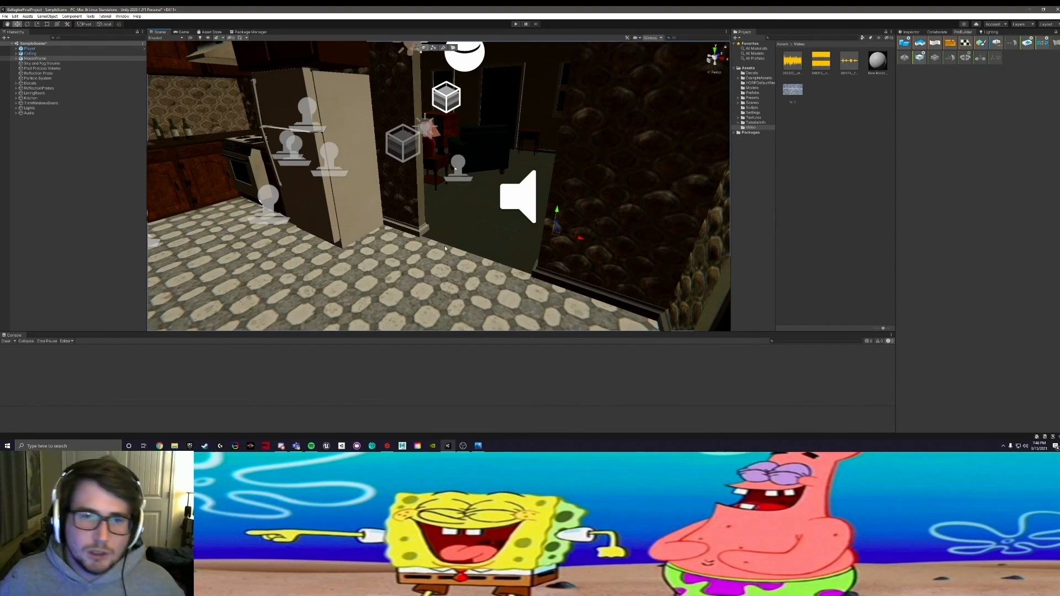
Step: Save the scene and the project
left_click(5, 16)
left_click(32, 43)
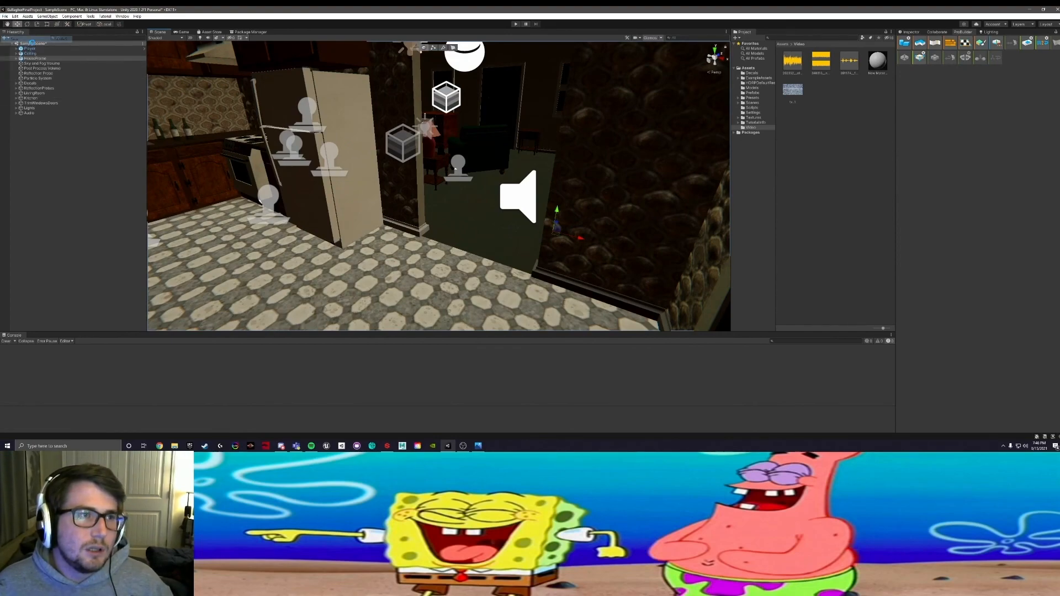
left_click(5, 16)
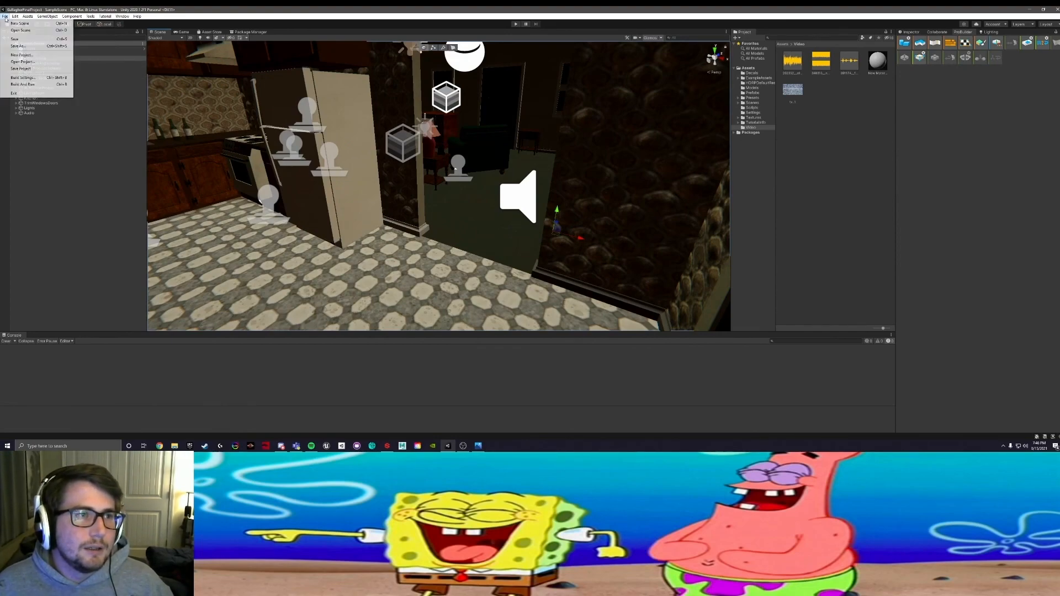
left_click(45, 69)
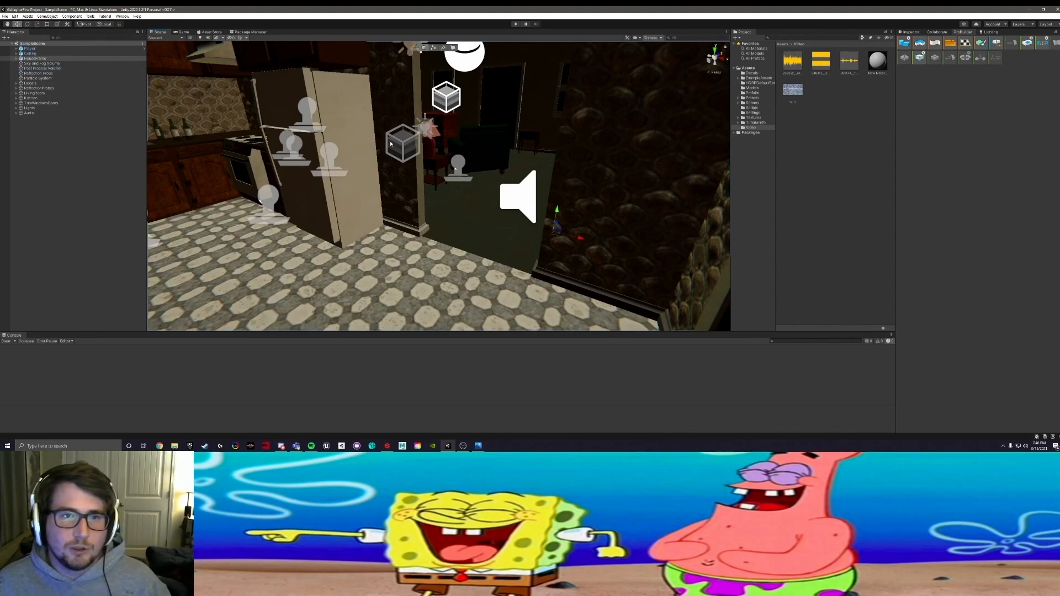
Step: Turn on scene lighting in the Scene view and examine the lit kitchen
left_click(199, 38)
middle_click_drag(253, 145, 426, 127)
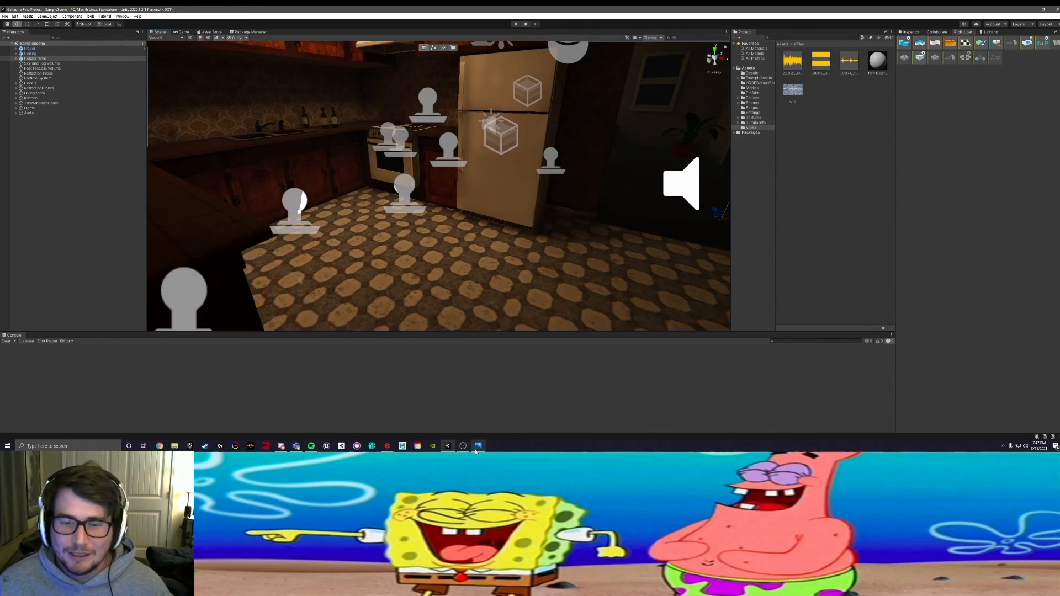
Step: Switch to OBS Studio and stop the recording
mouse_move(466, 447)
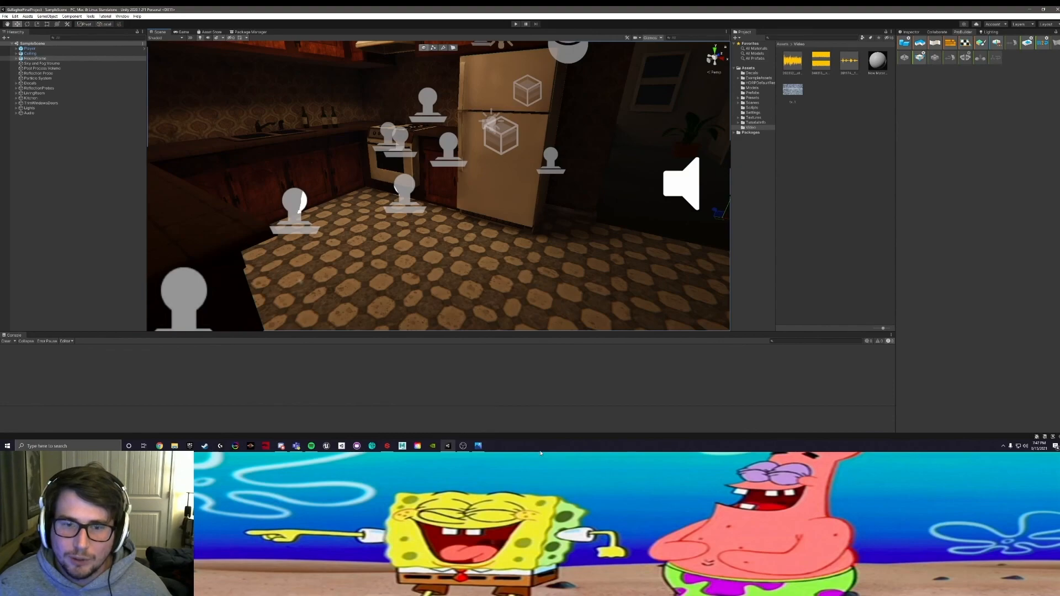
left_click(463, 445)
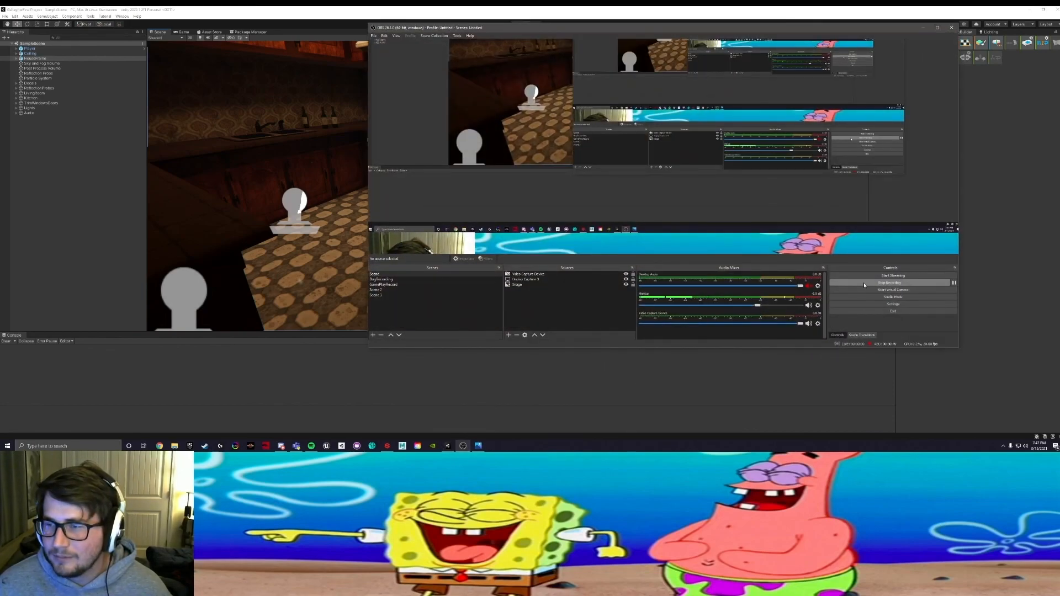
left_click(864, 284)
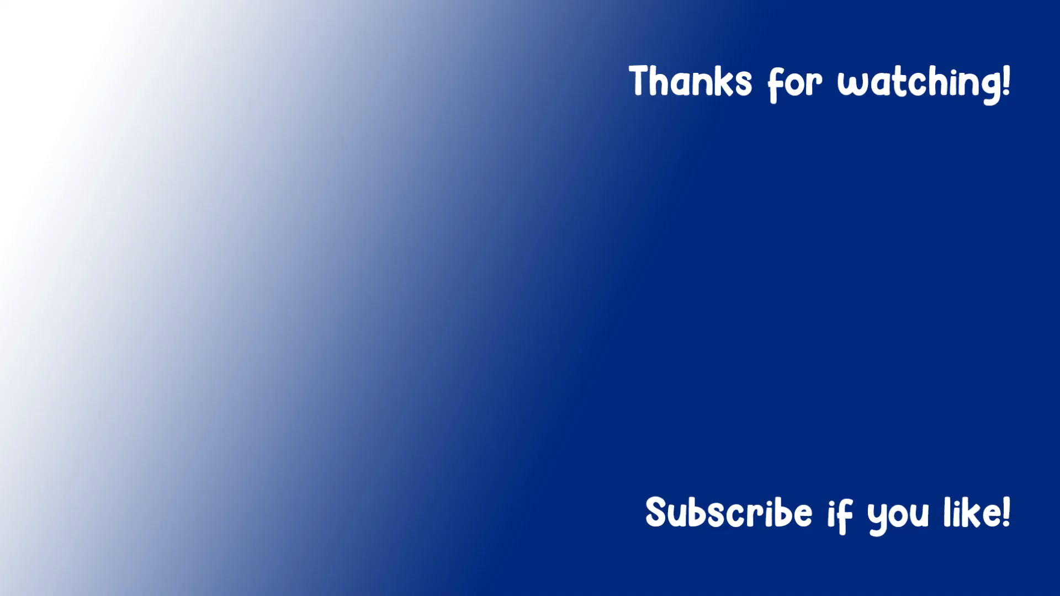